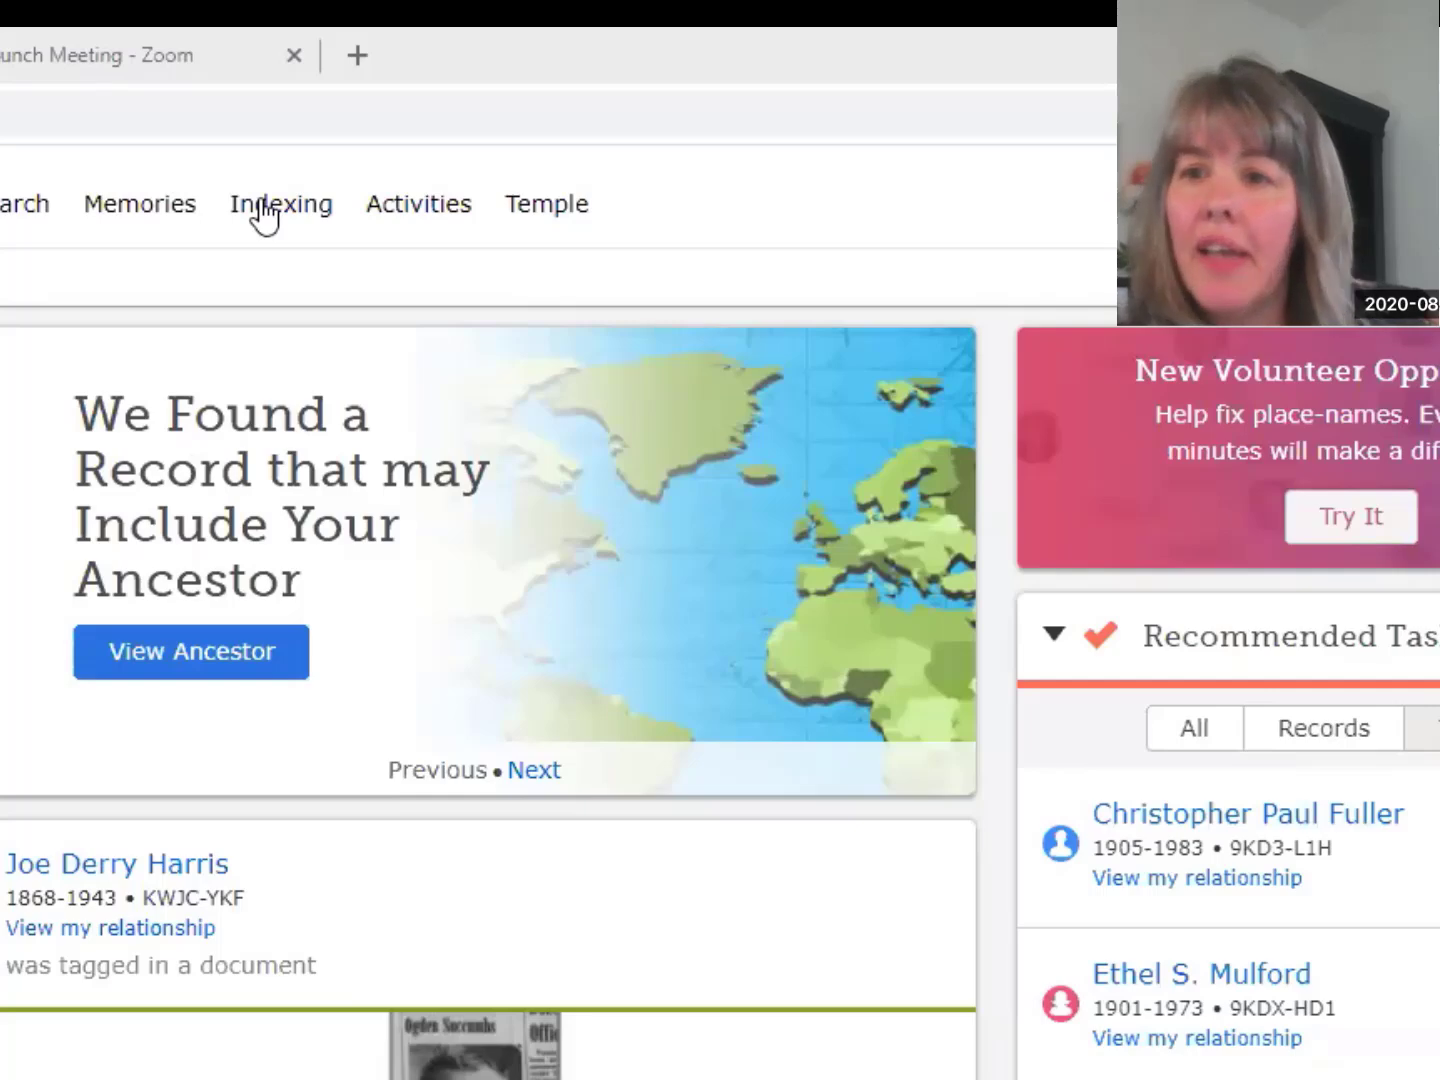
Open the Overview page of the Indexing section
click(266, 215)
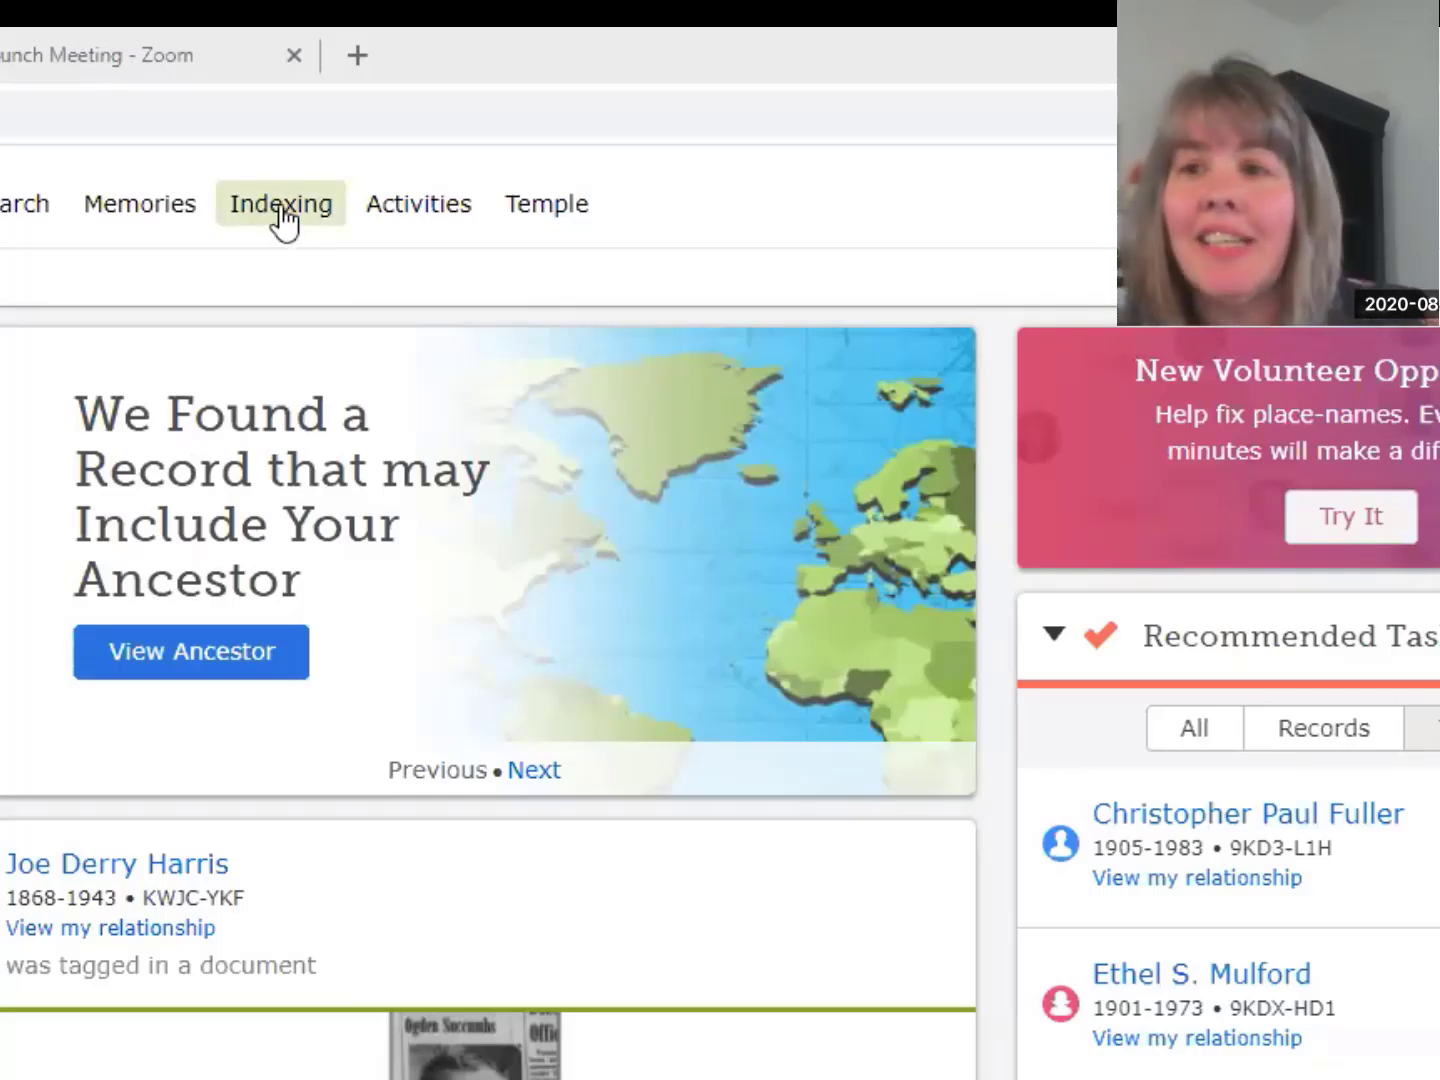
click(284, 221)
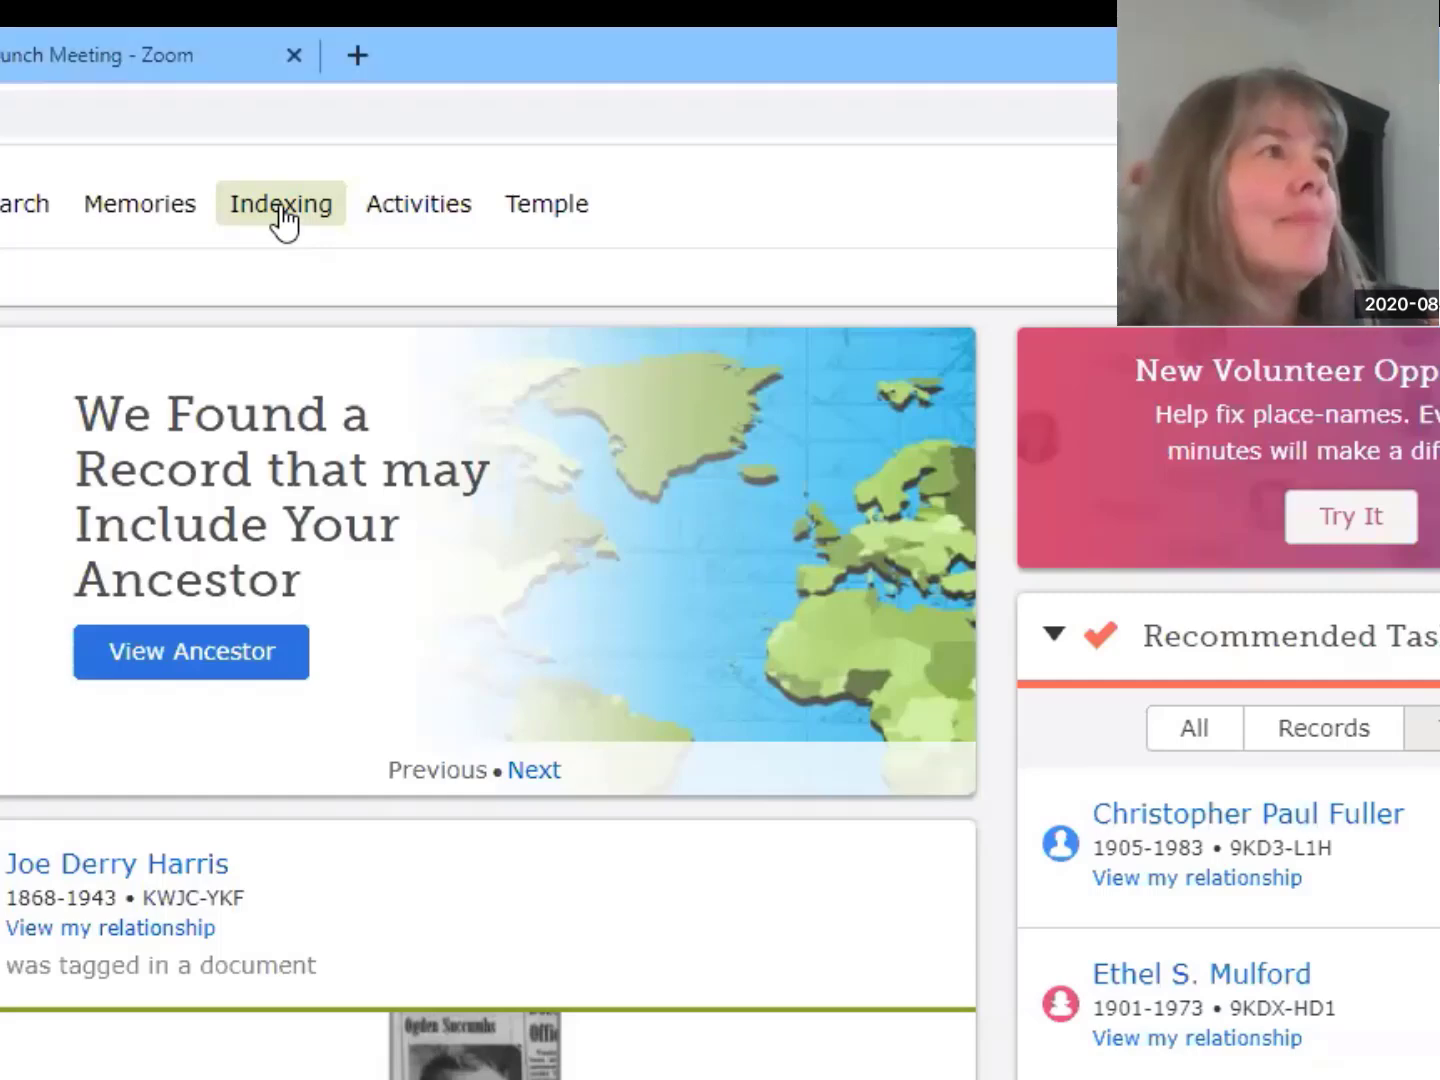
click(283, 221)
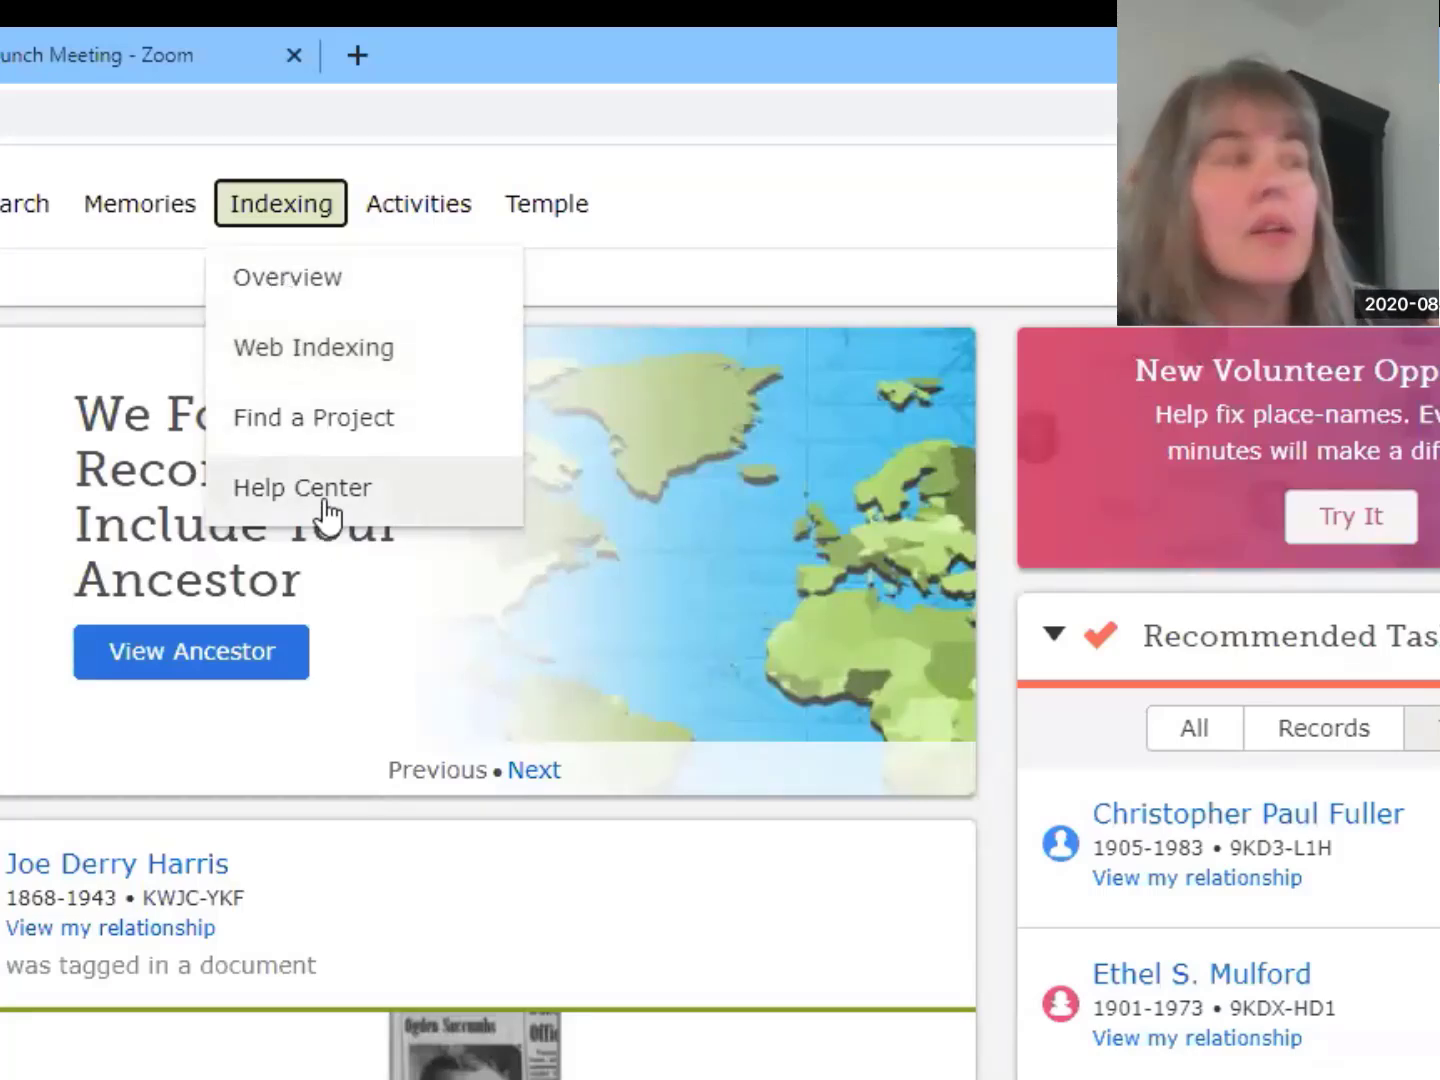
click(279, 299)
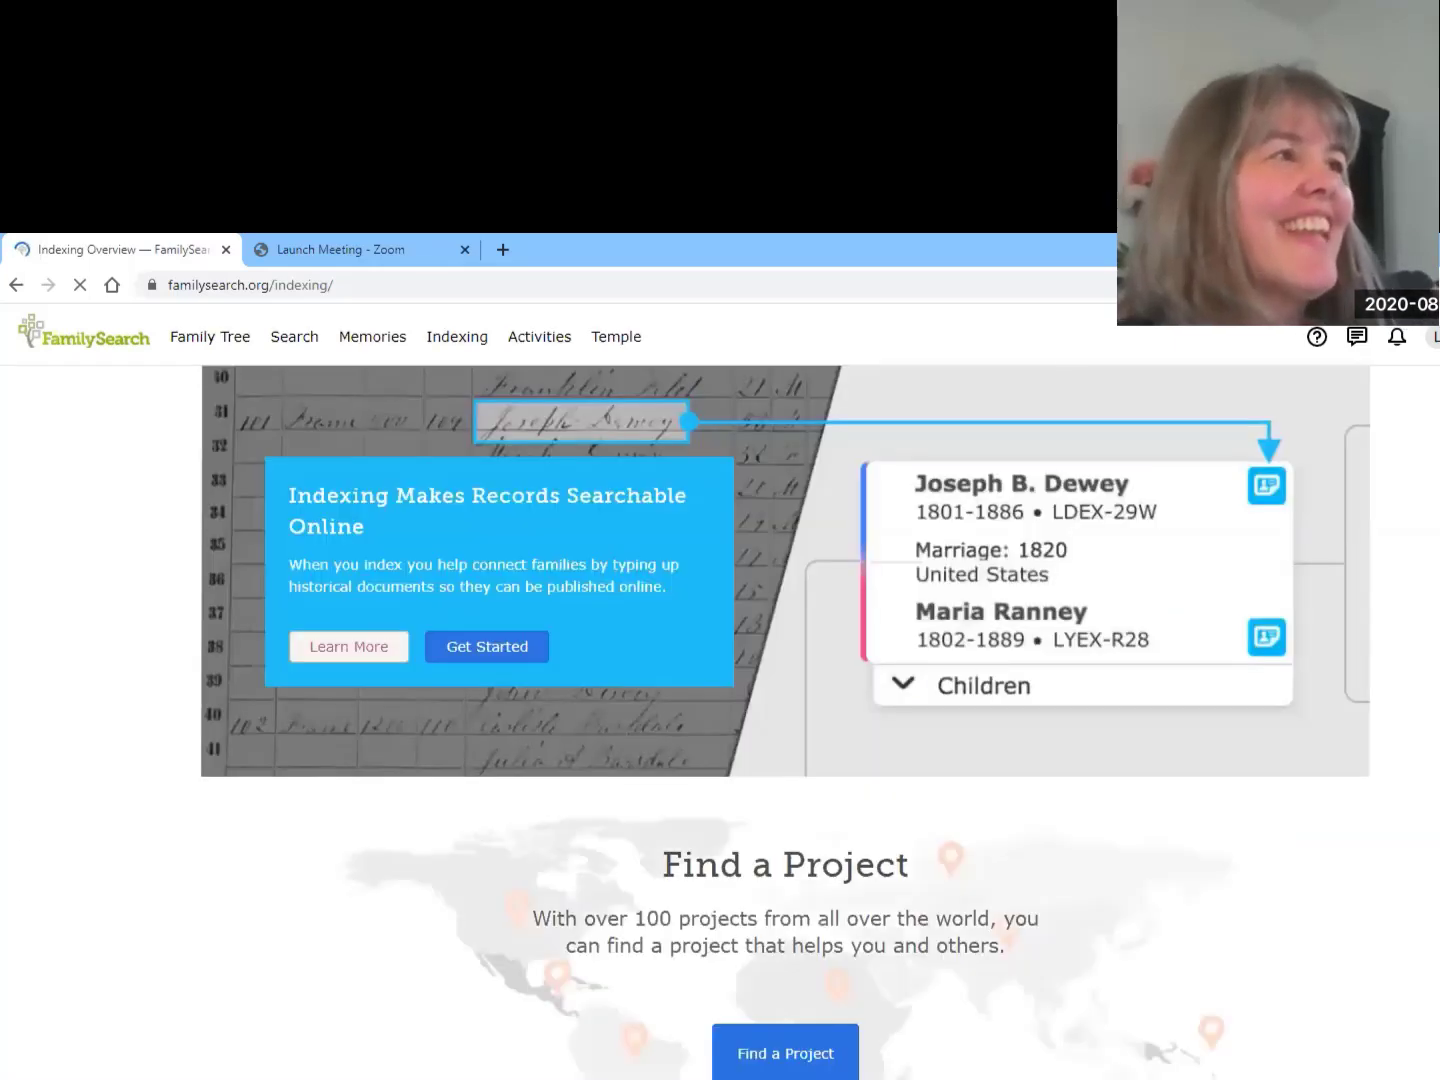
Look over the indexing overview, open Indexing Help, and start the Introduction to Indexing guided tour
scroll(1068, 349, down, 1)
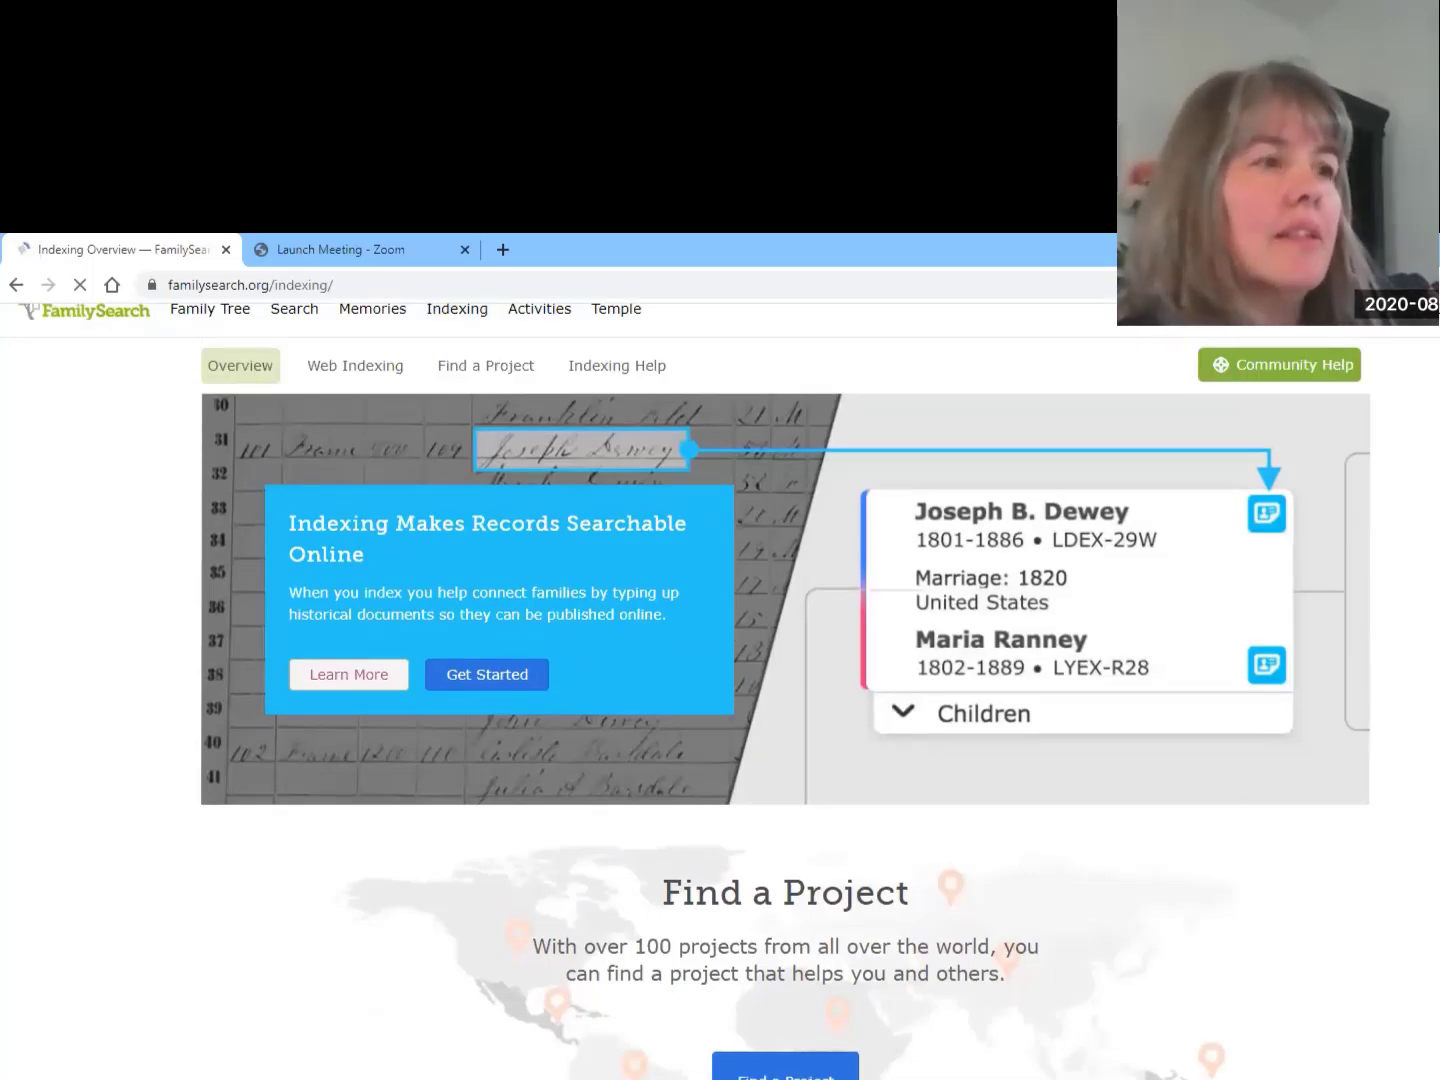
scroll(1157, 1069, down, 5)
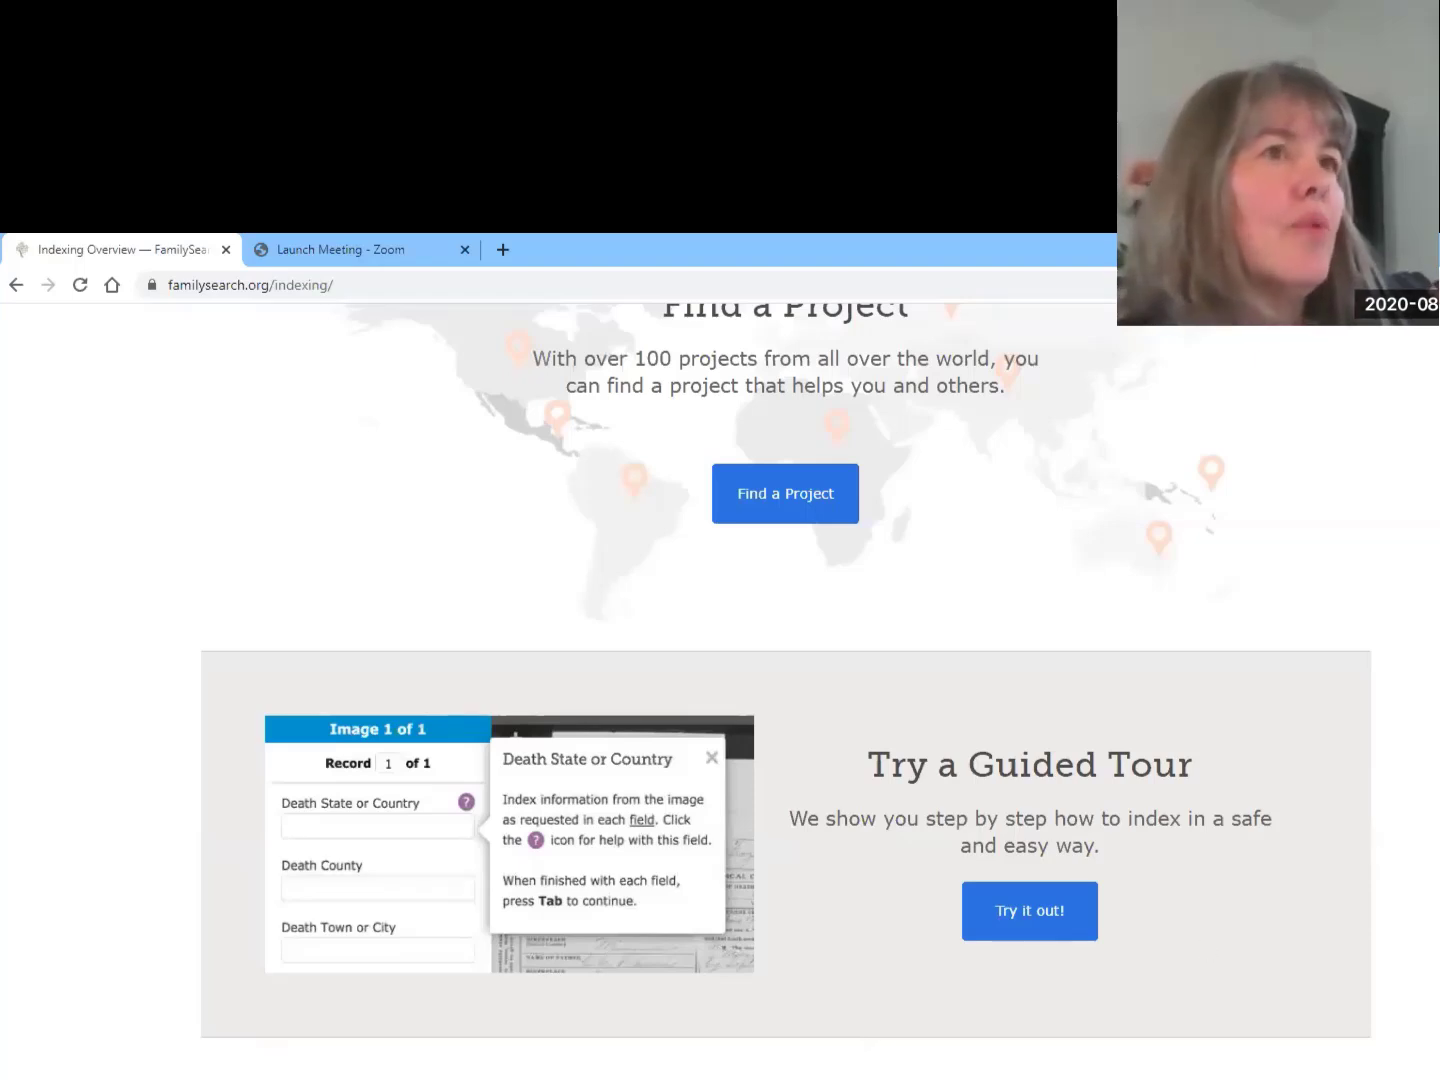
scroll(720, 661, up, 4)
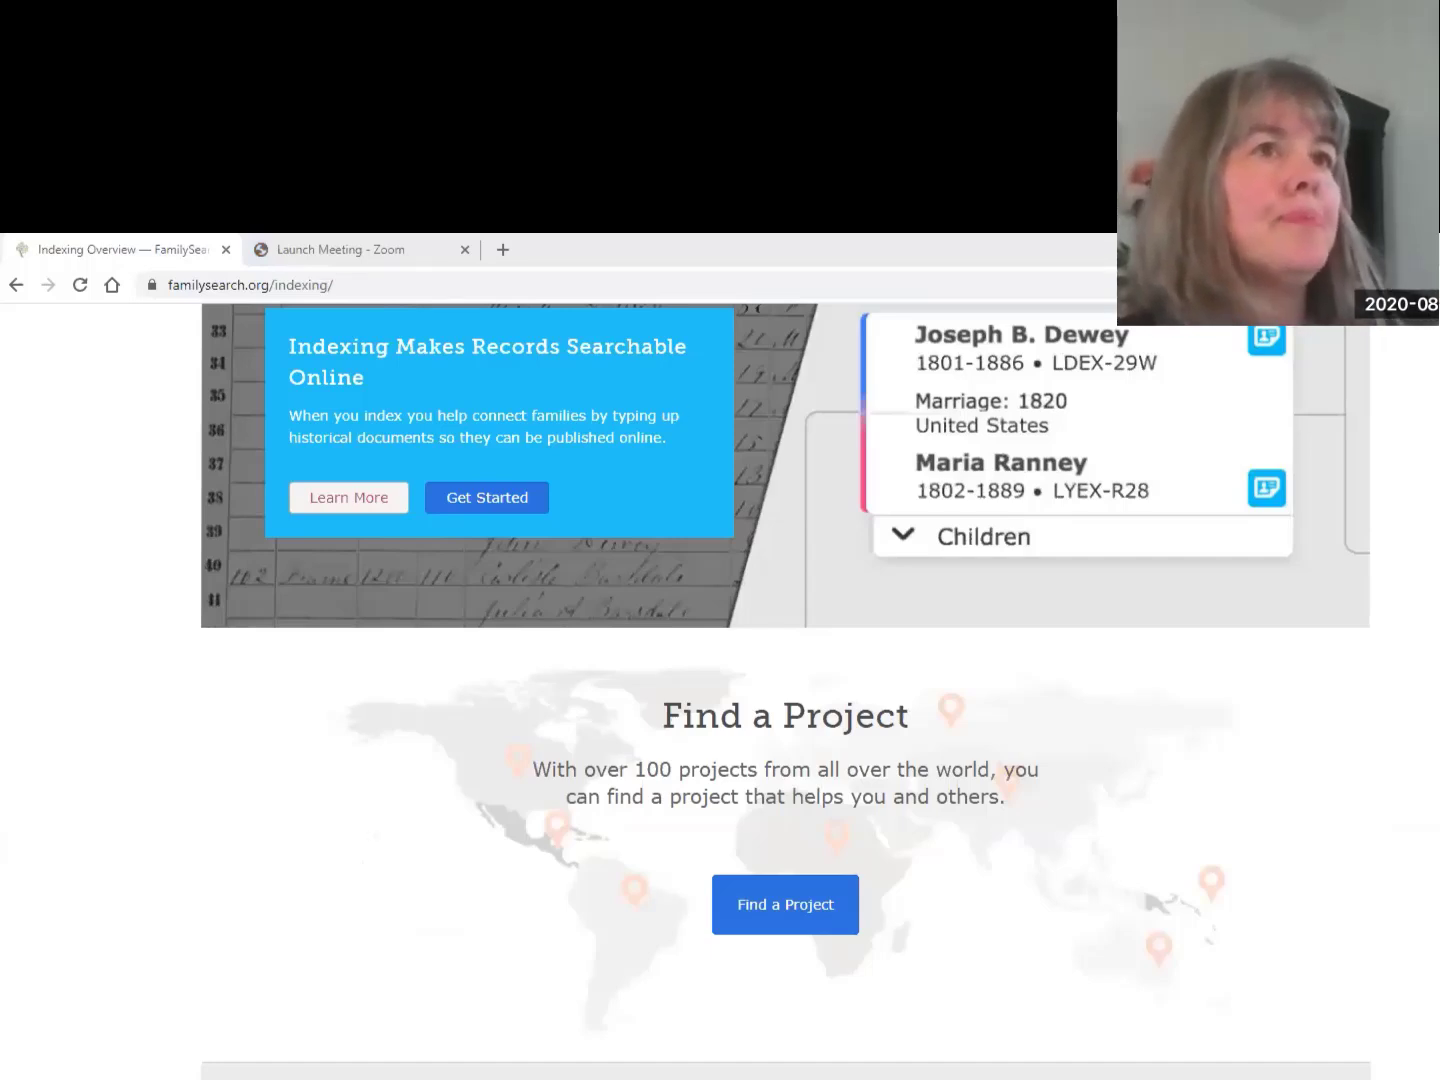
scroll(815, 357, up, 2)
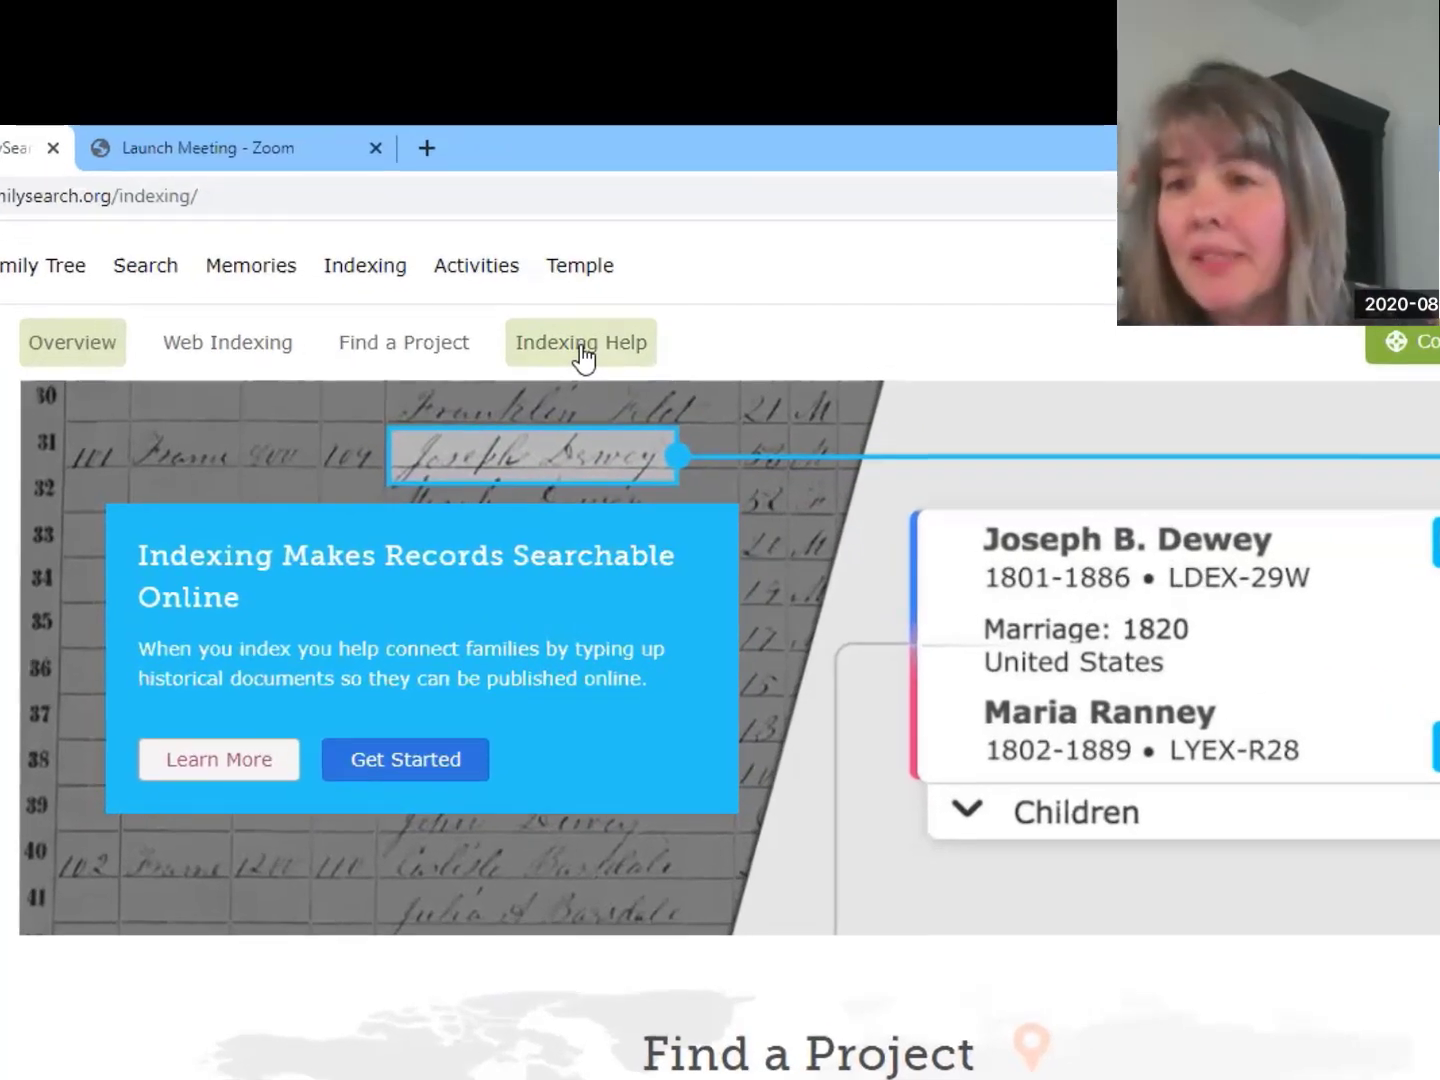
click(585, 355)
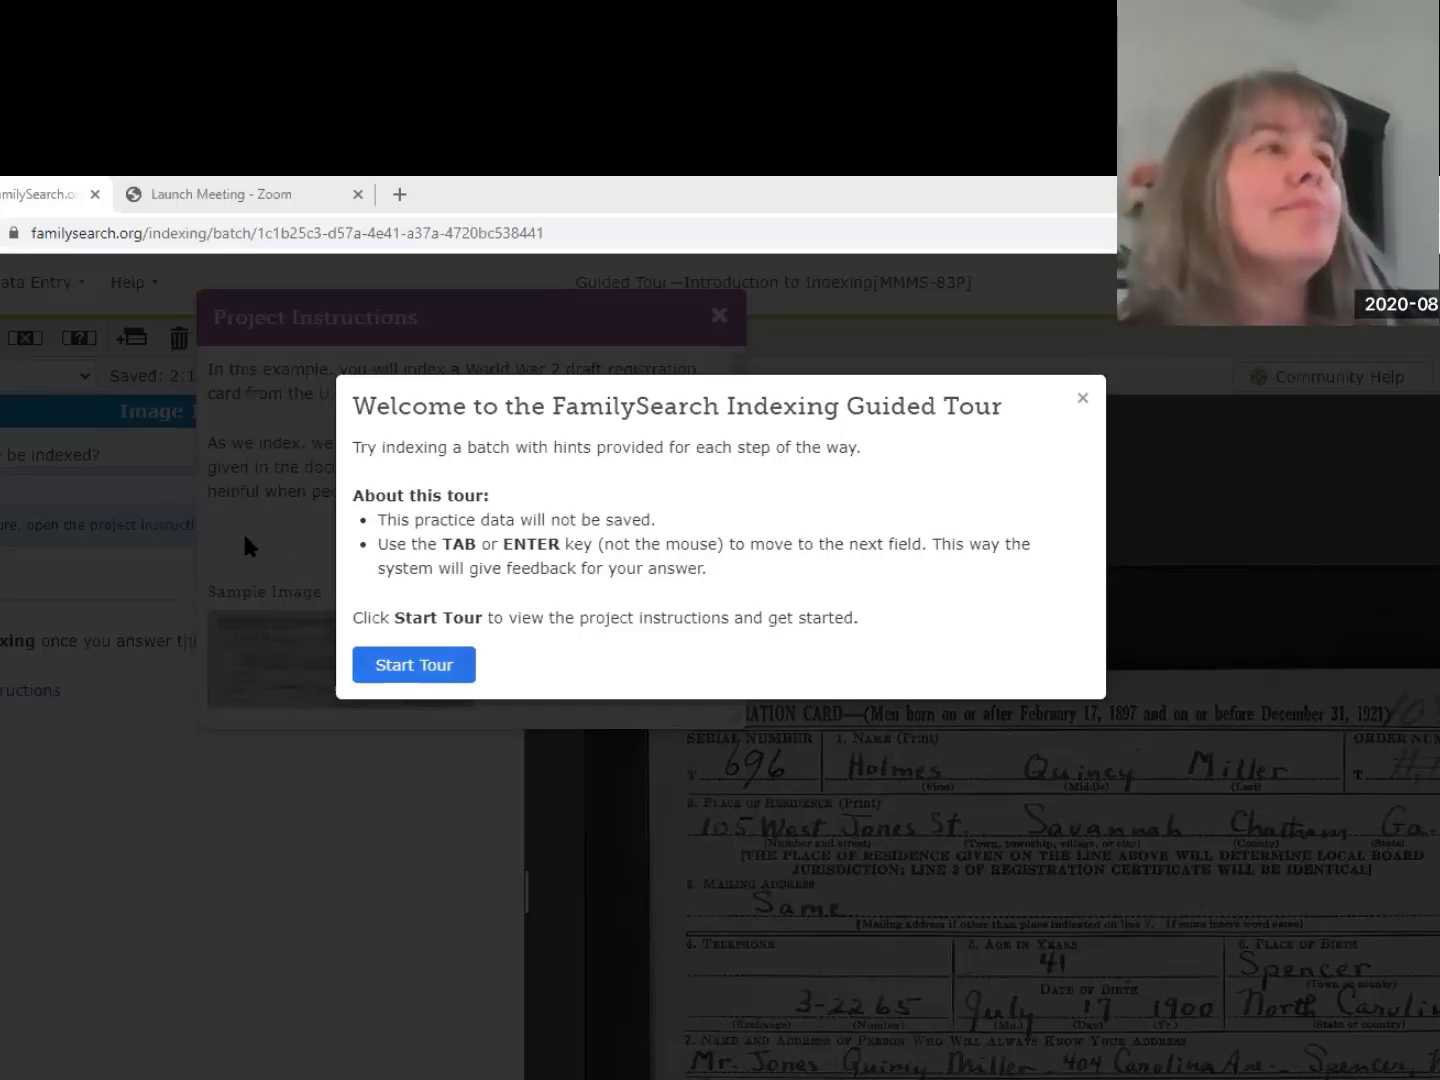
click(415, 668)
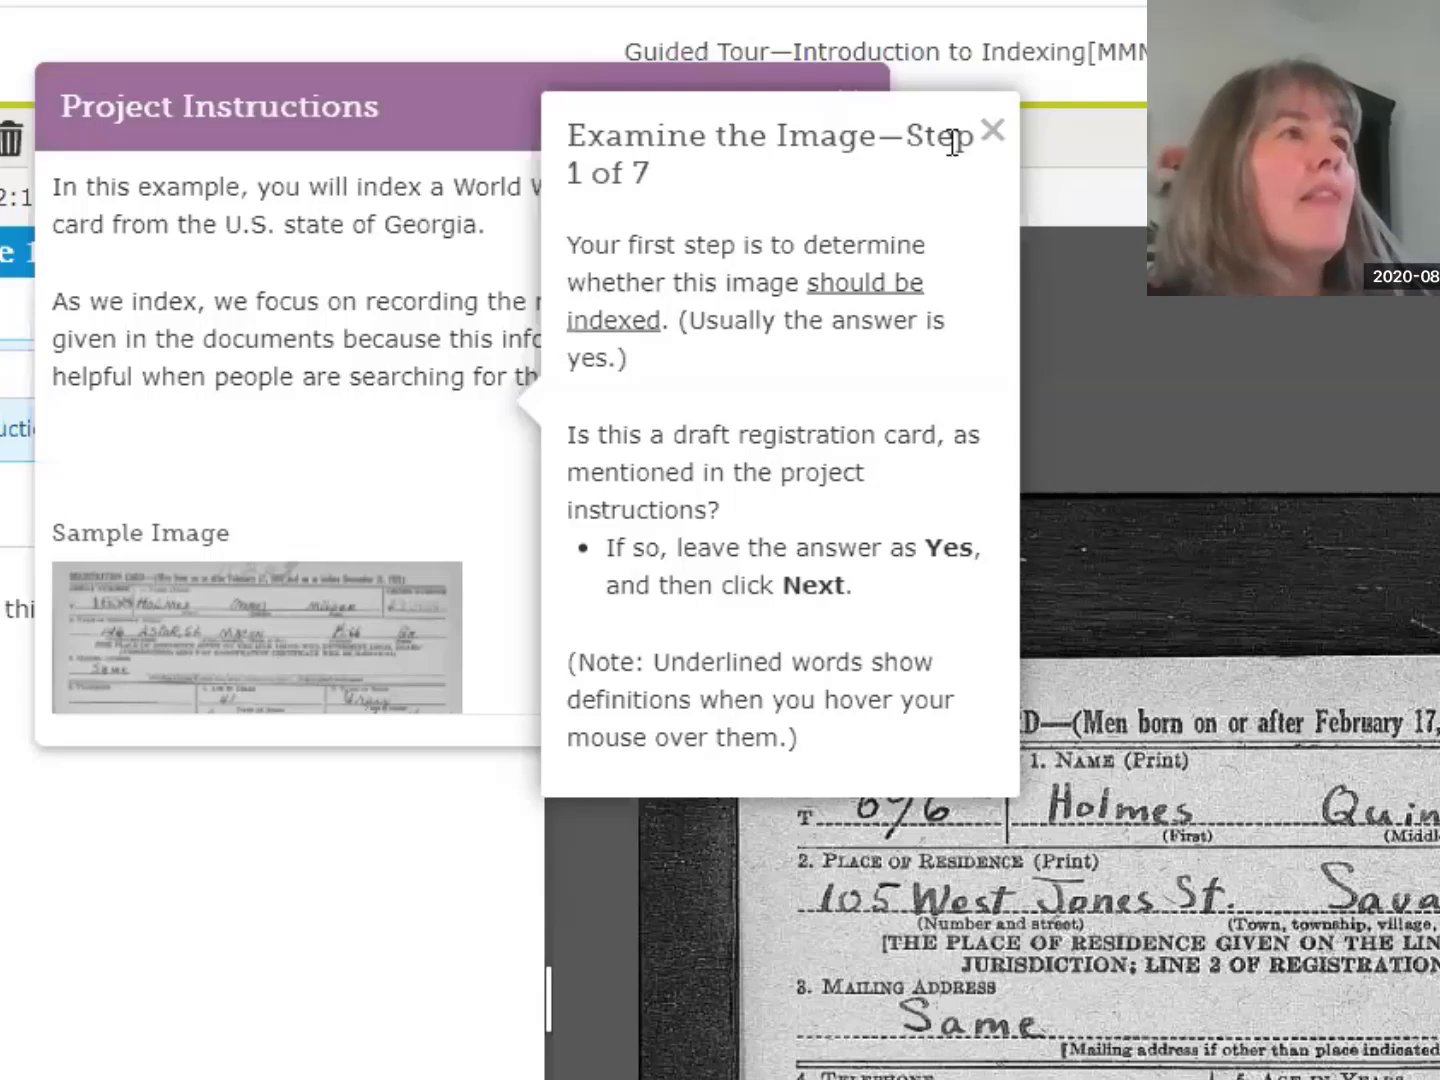
Close the project instructions, keep Yes as the answer to whether the image should be indexed, and continue to the entries step
click(842, 130)
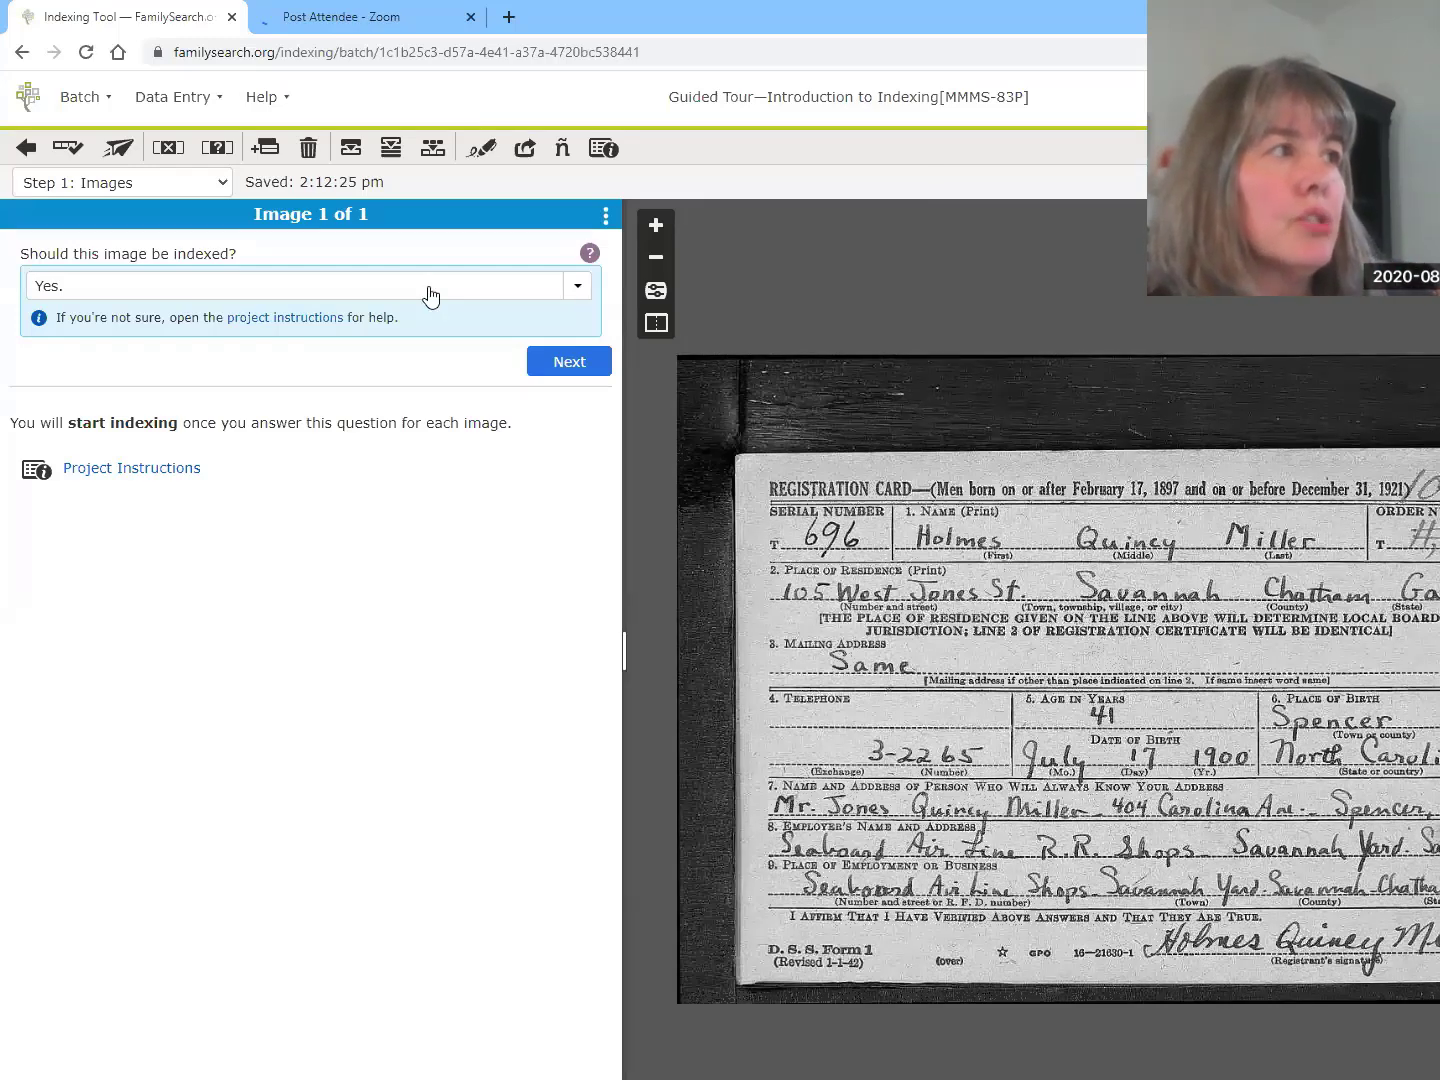
click(337, 298)
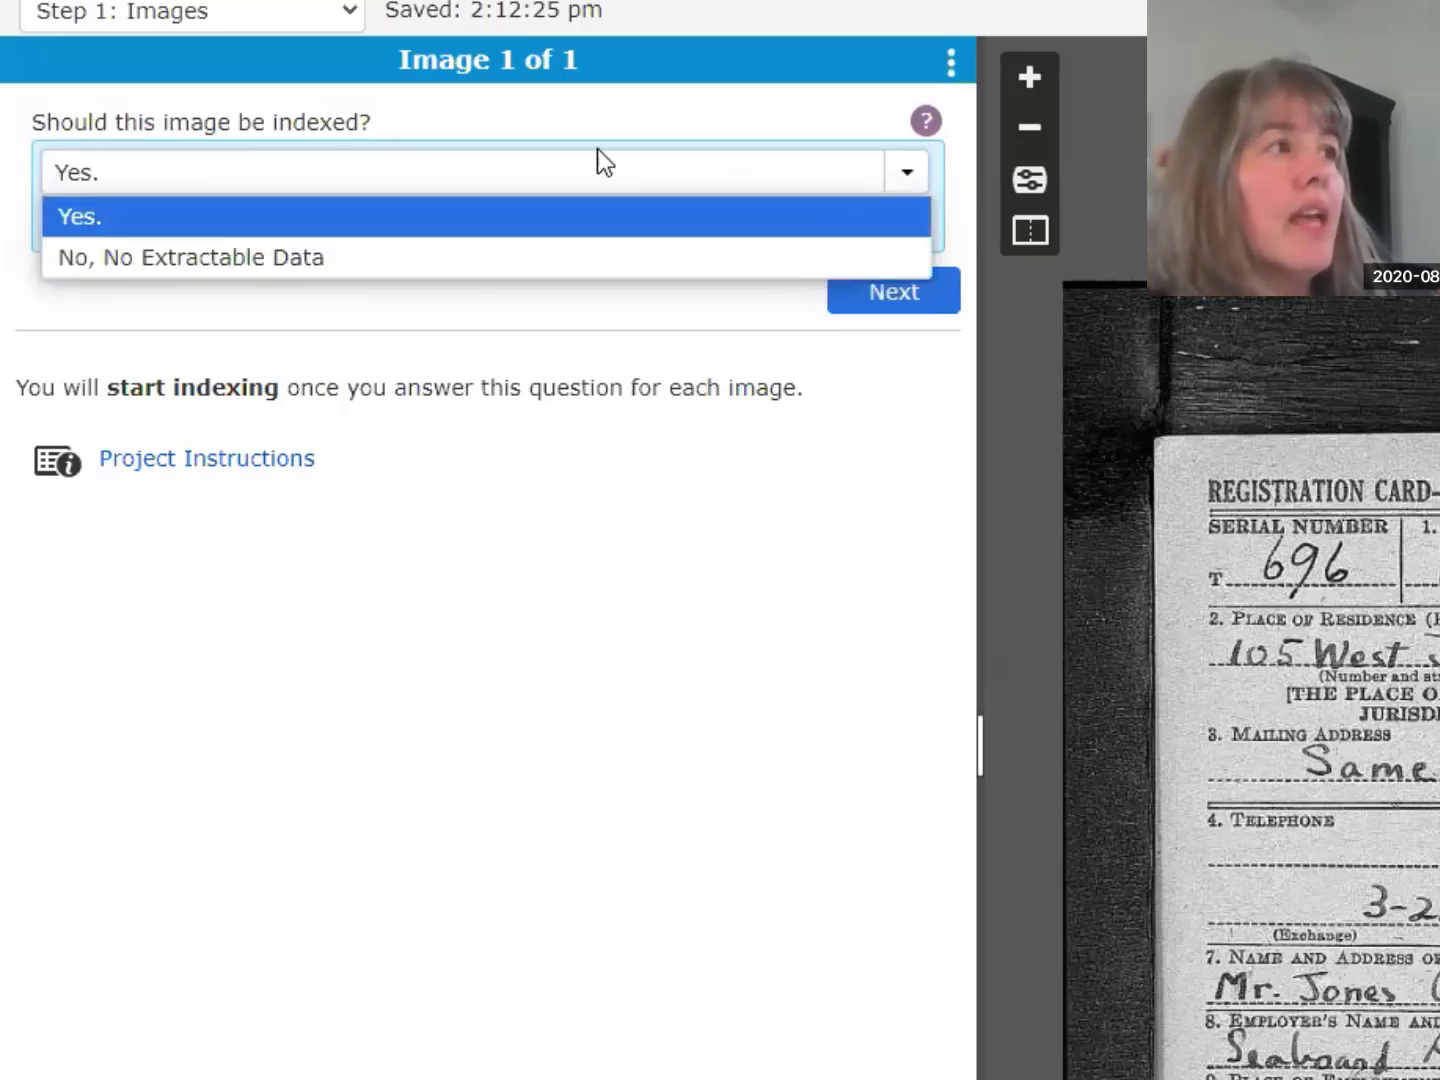
click(918, 300)
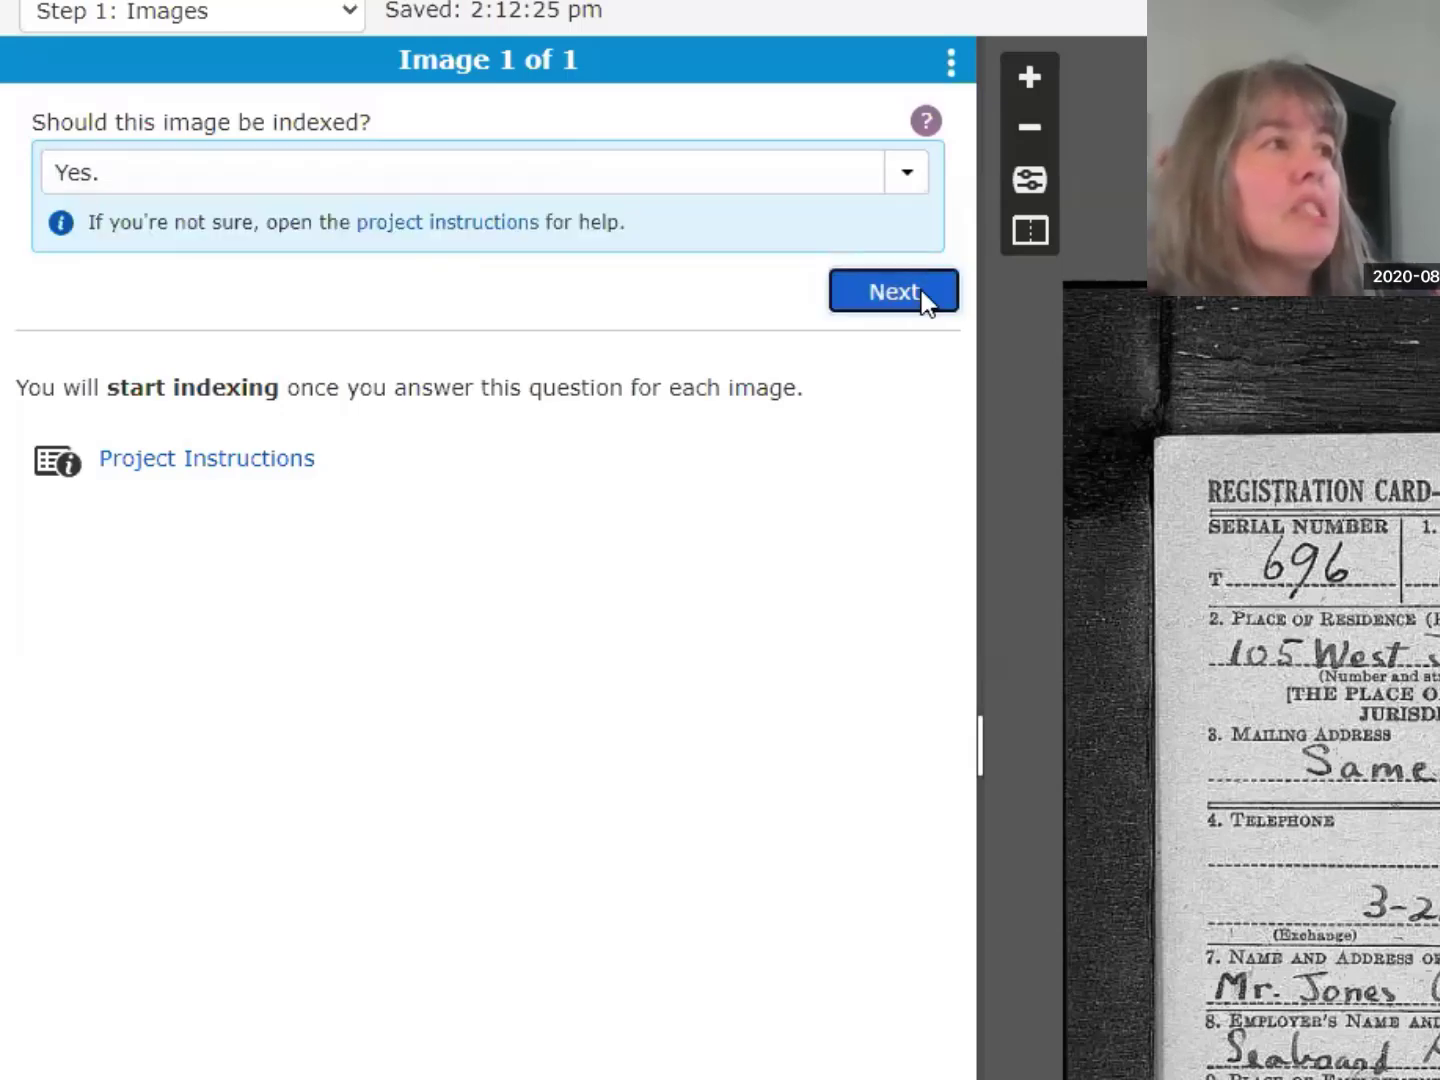
click(922, 290)
click(839, 235)
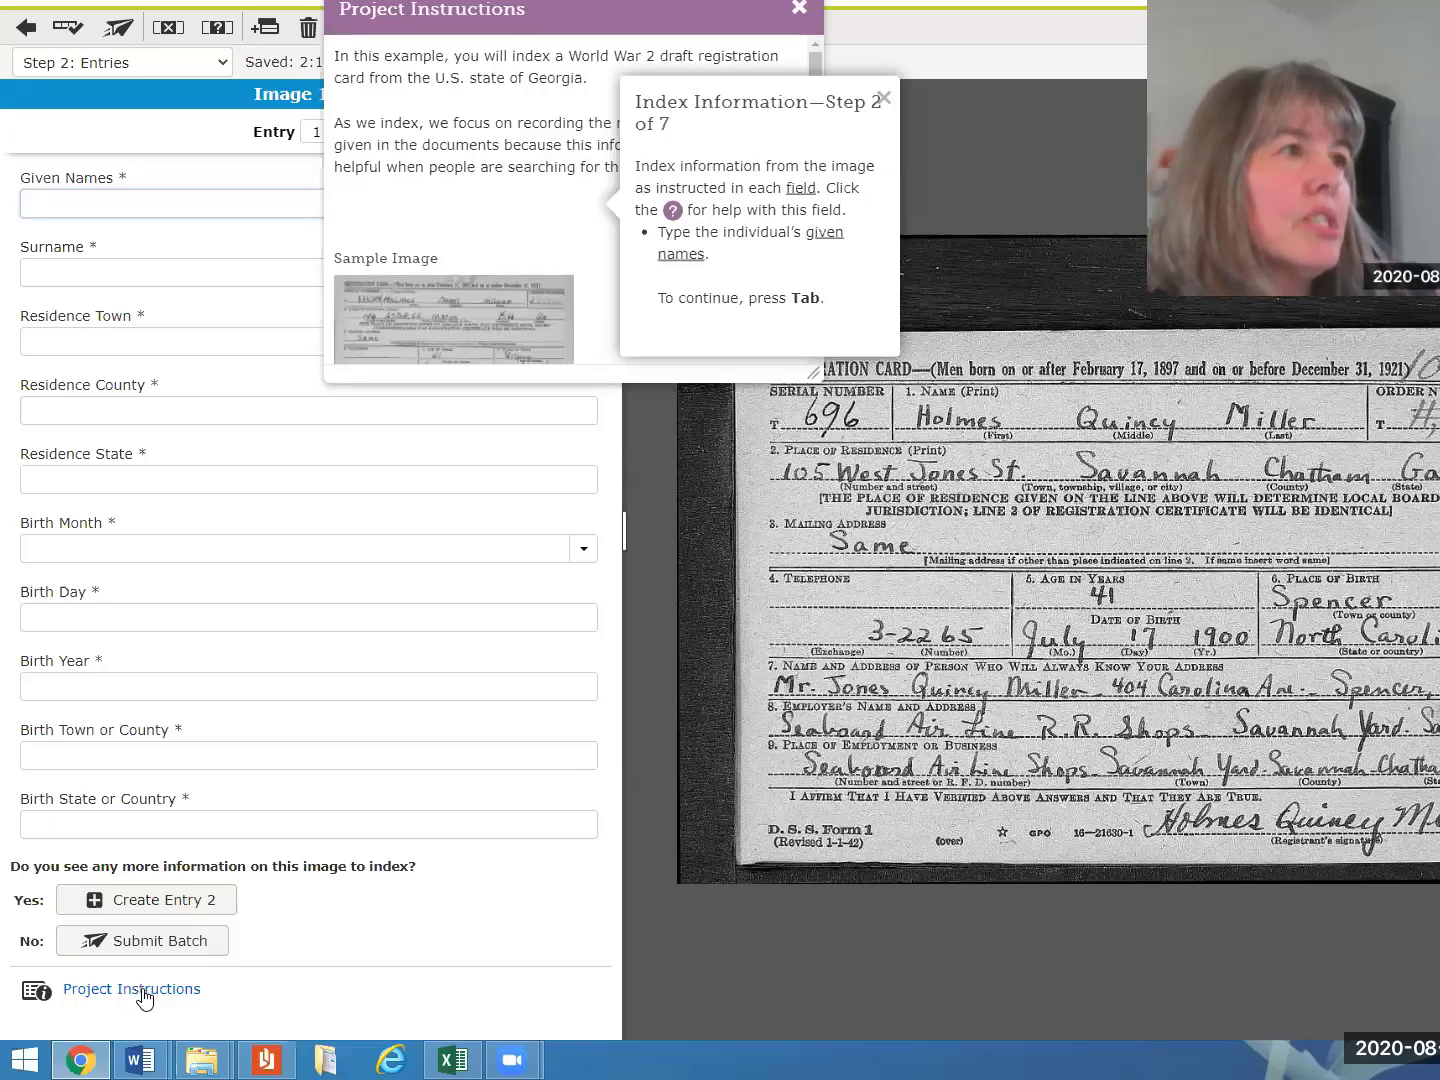
Close the project instructions and display them again beside the entry form
key(Escape)
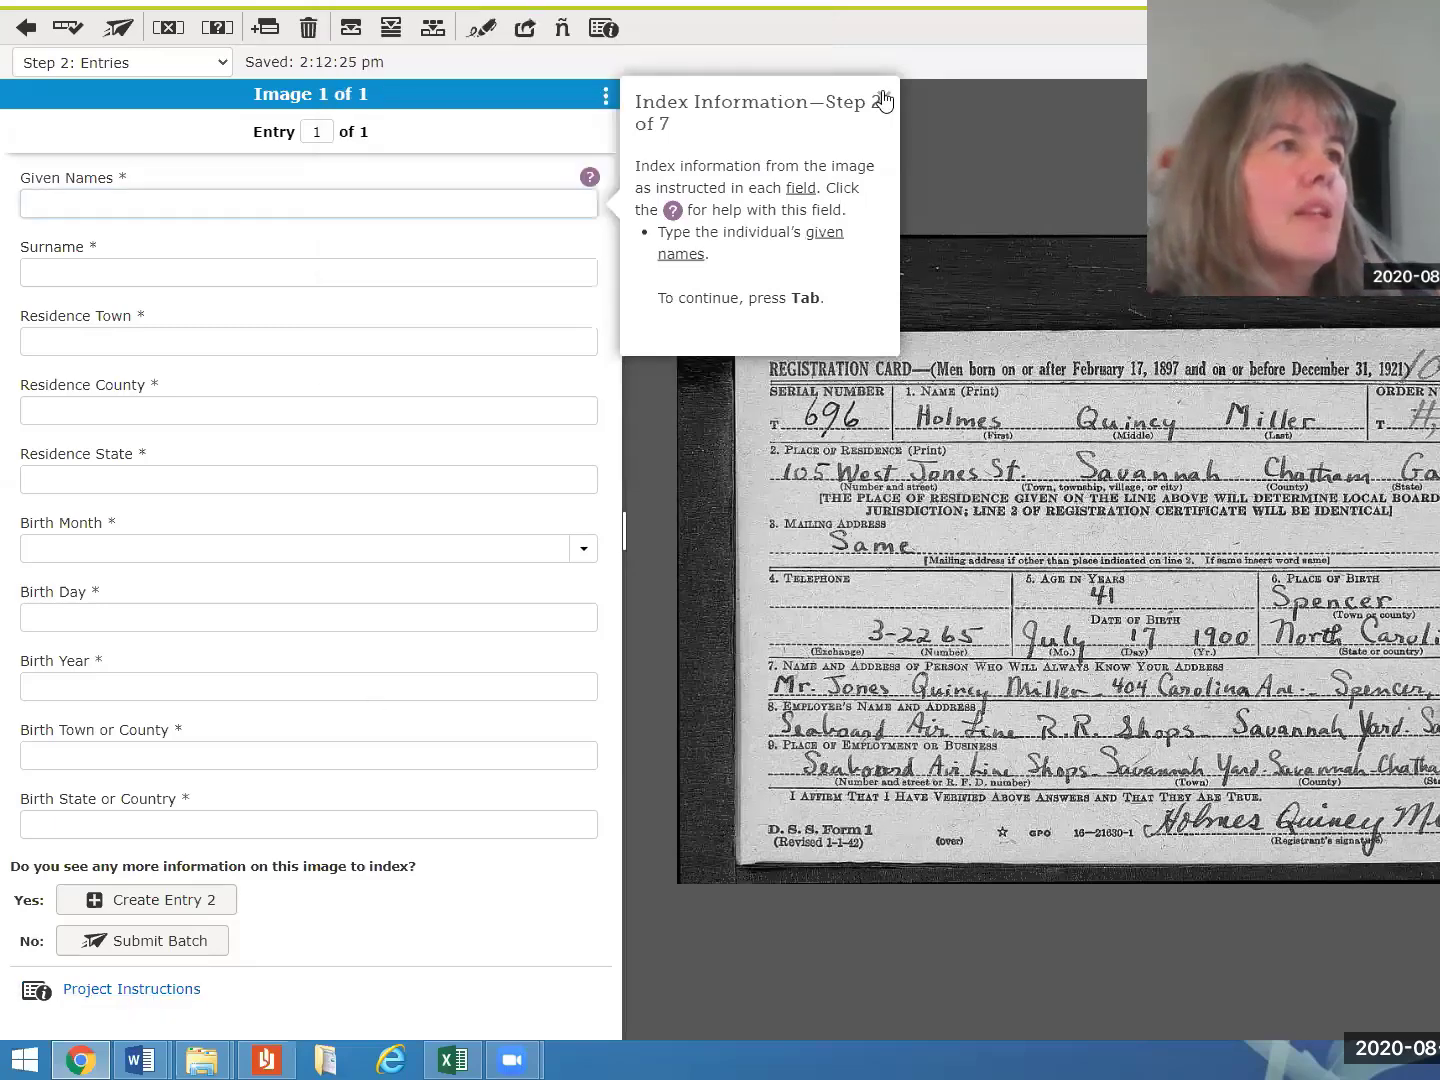
click(137, 994)
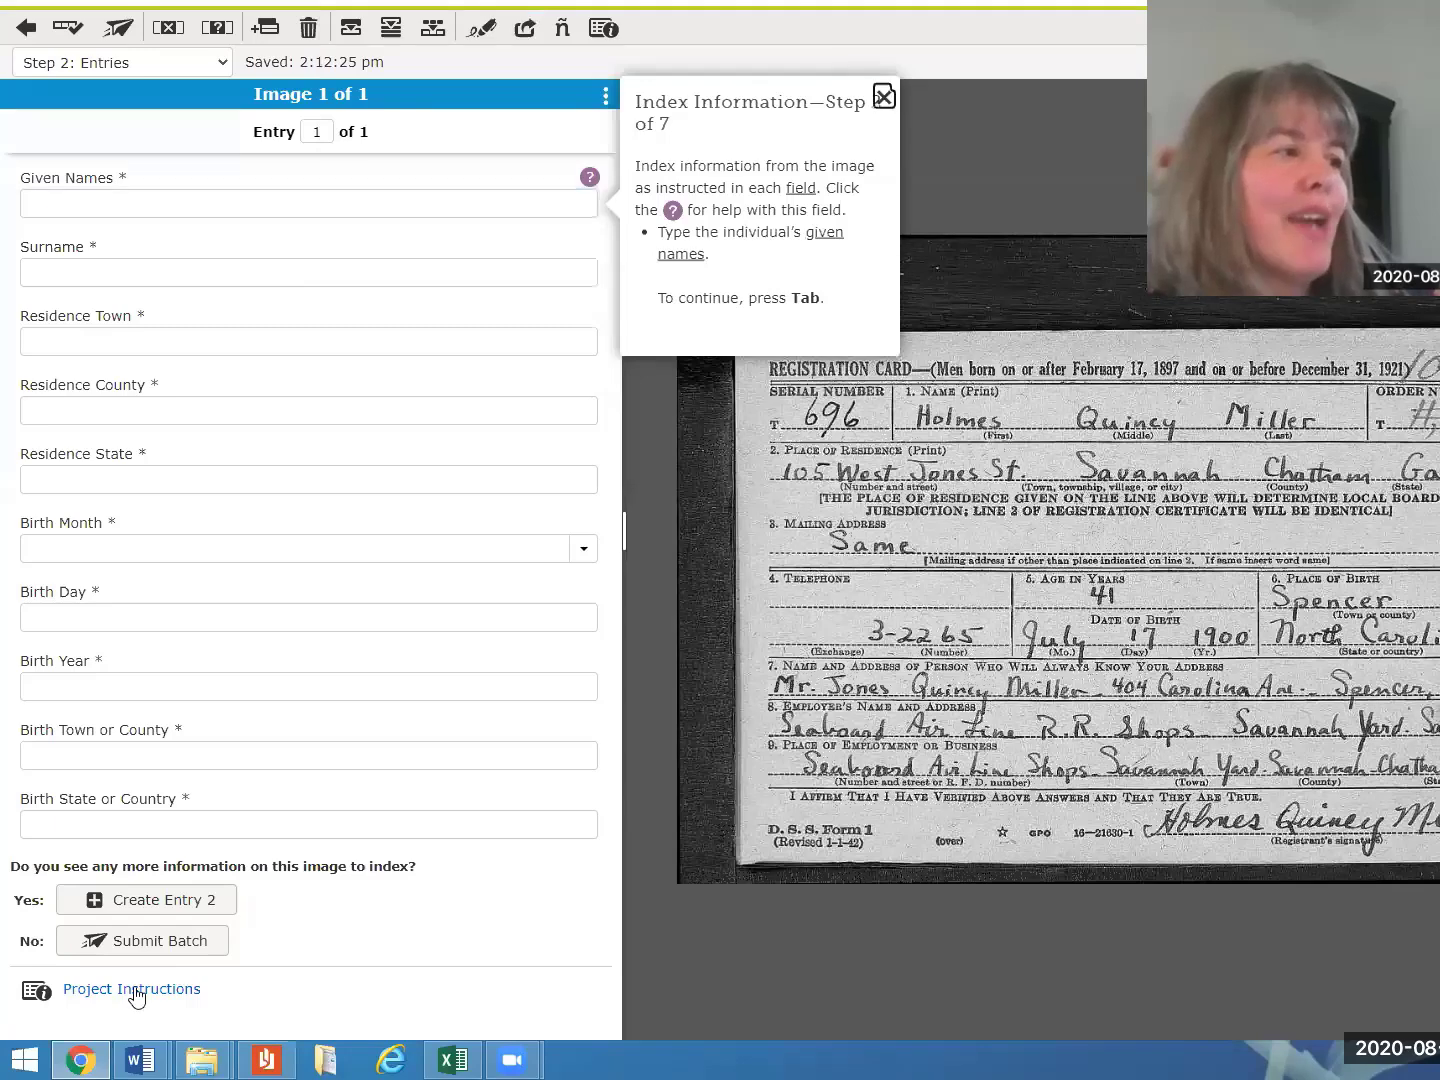
click(137, 991)
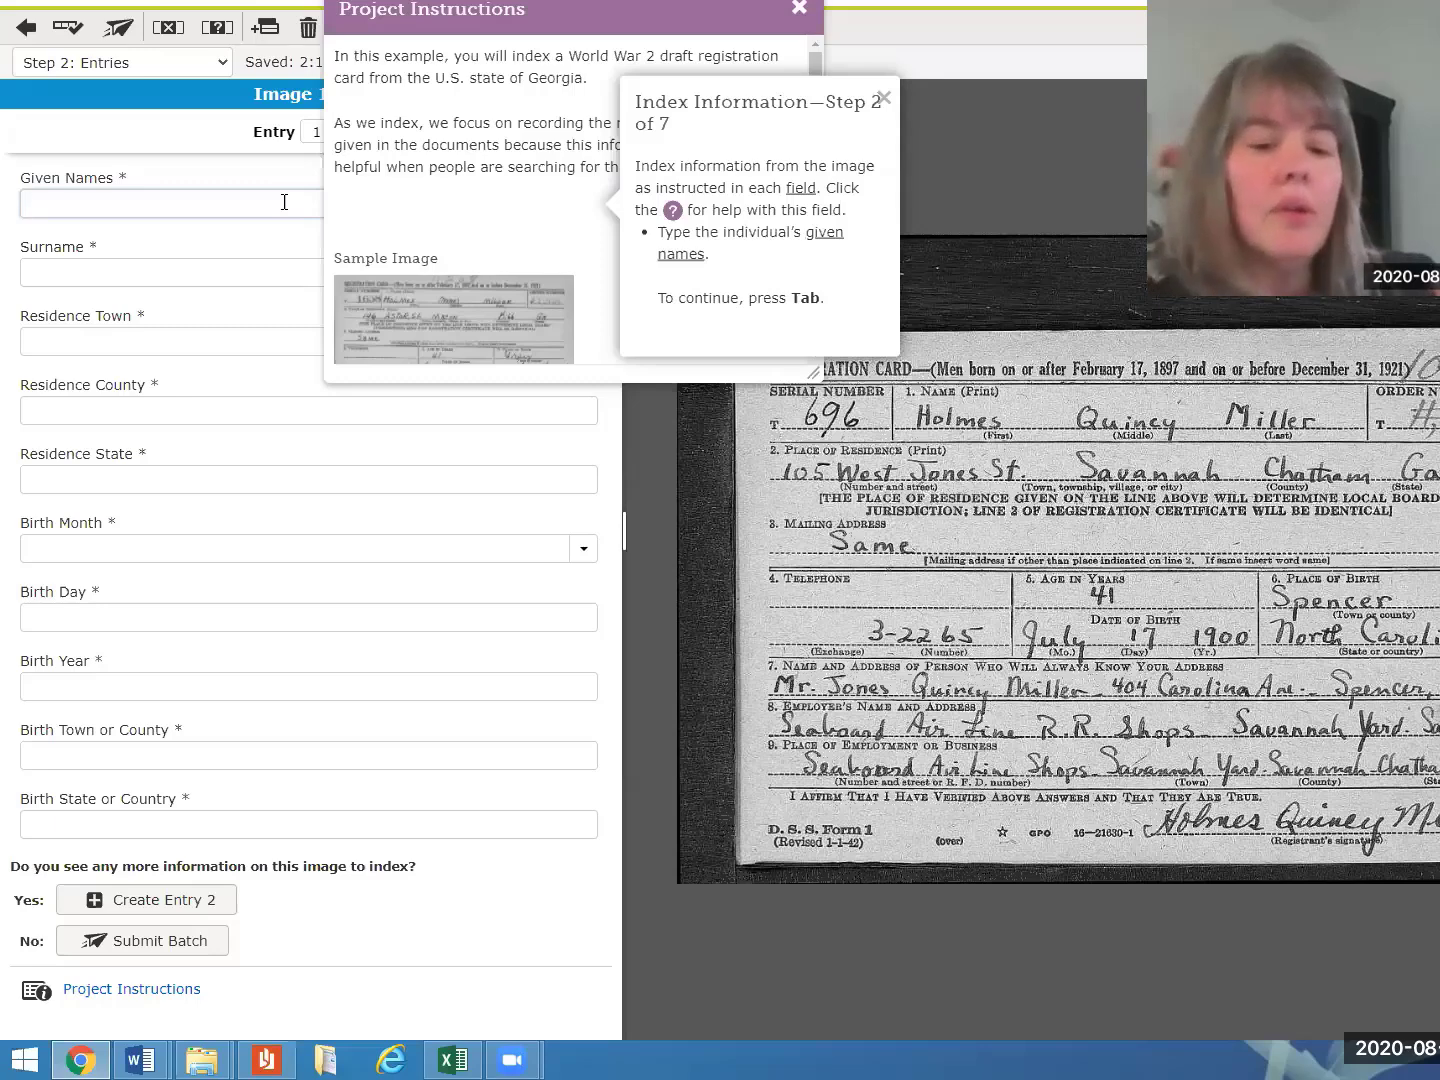
Enter the registrant's given names and surname in entry 1 as written on the registration card
text(Holmes Quincy)
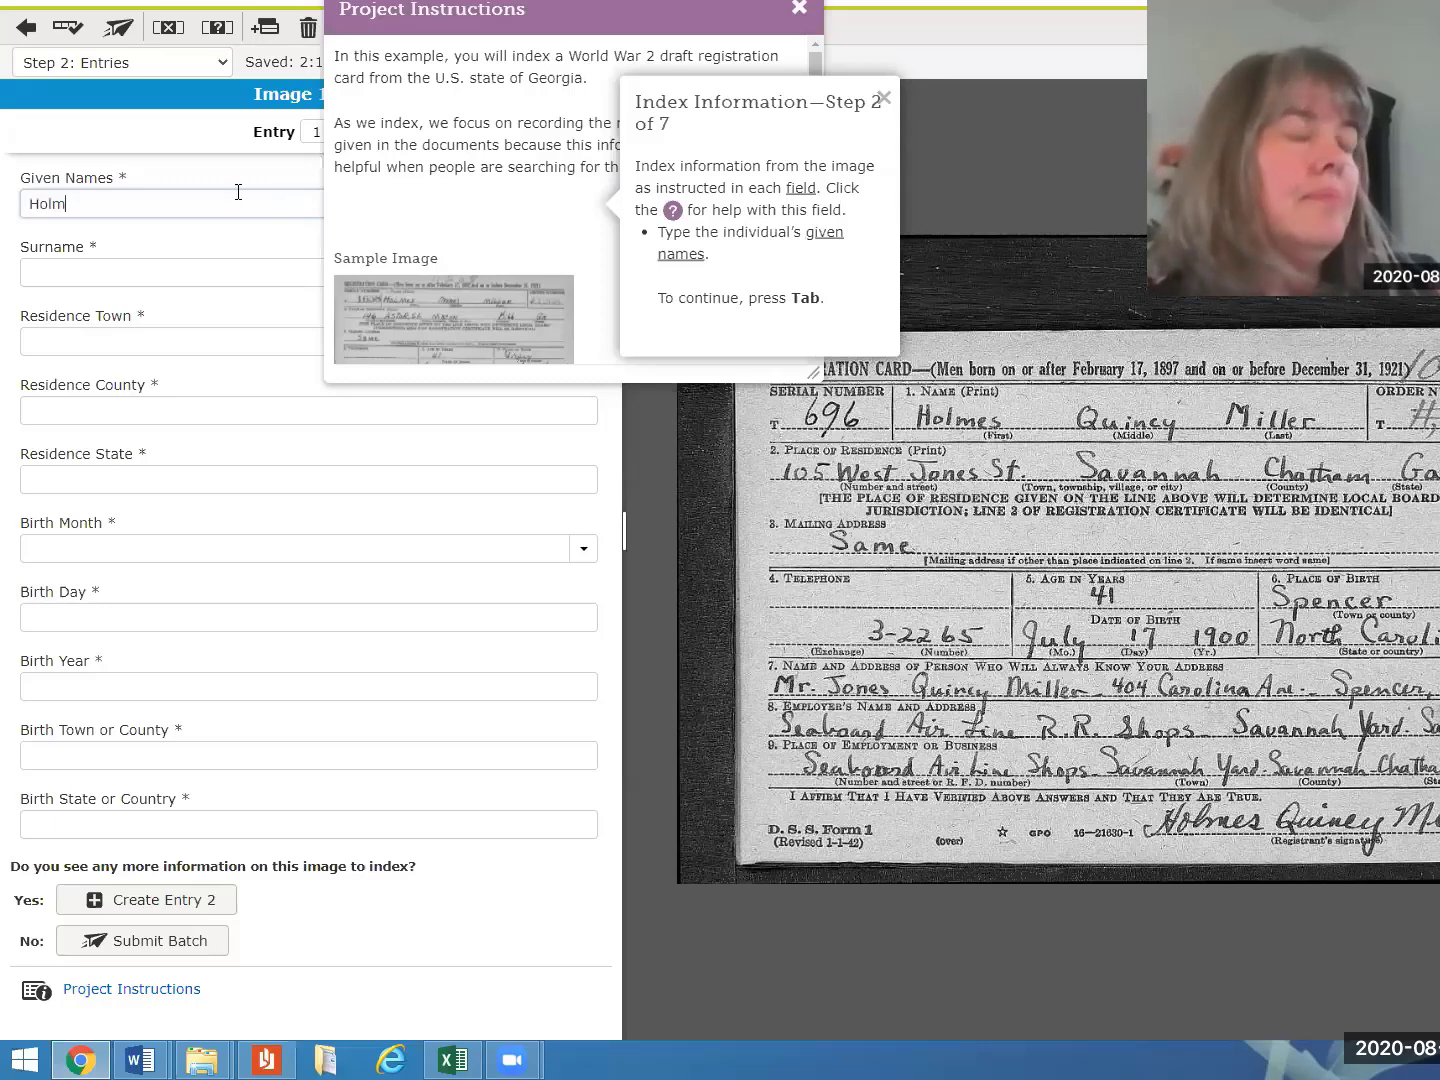
key(Tab)
text(Miller)
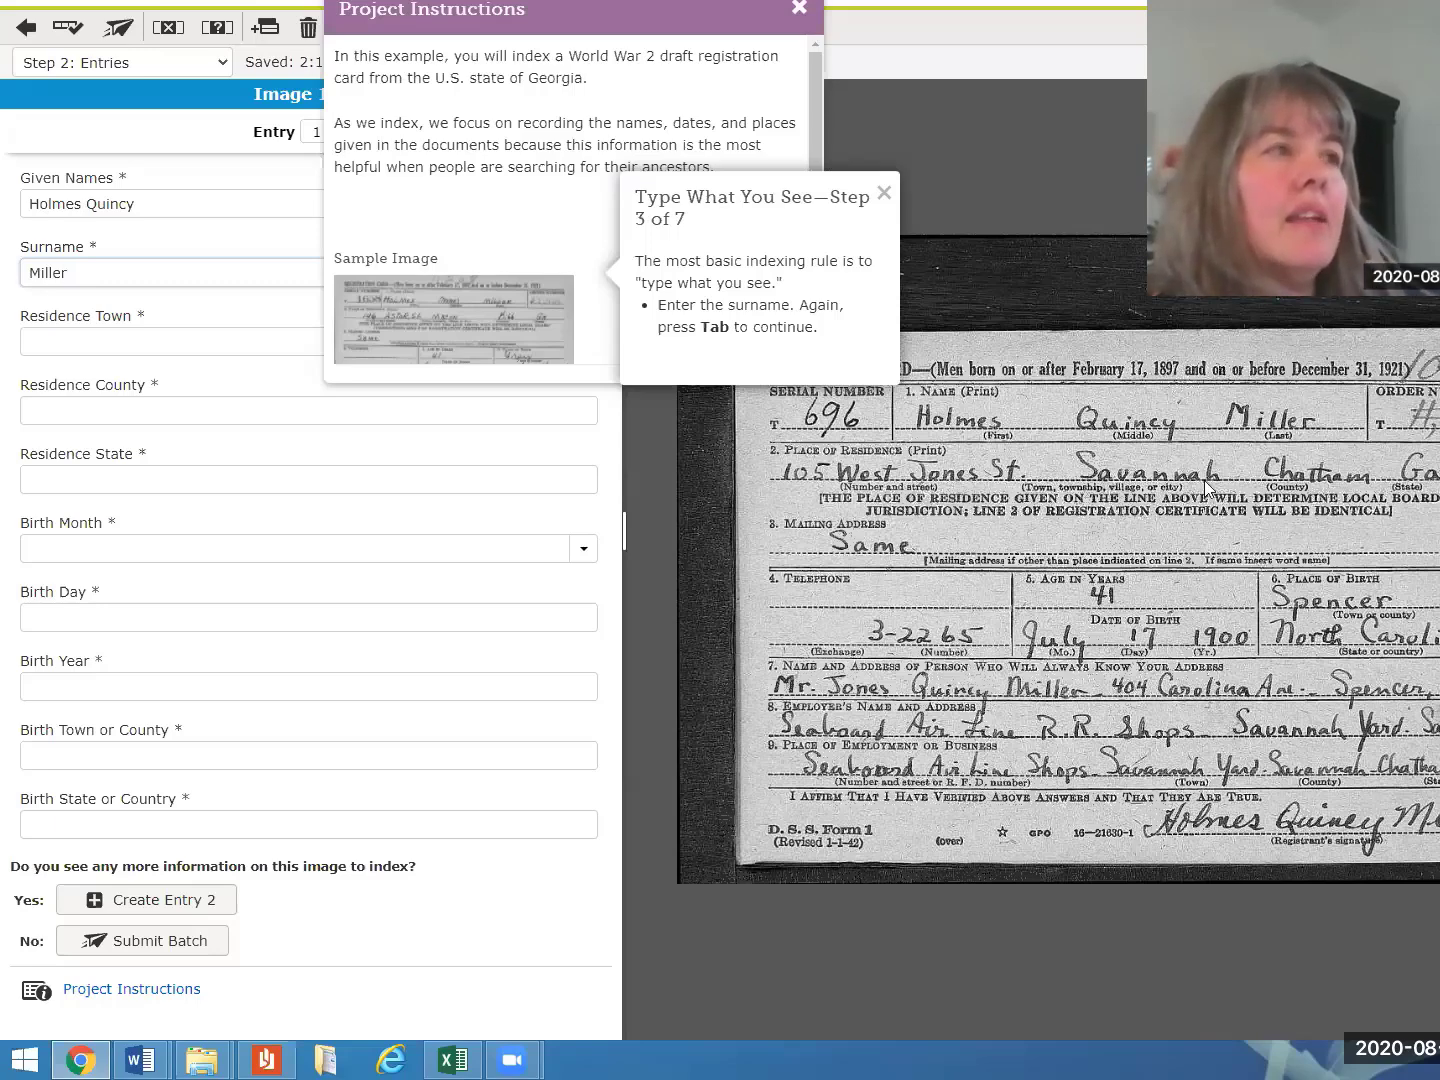
Set the residence town to Savannah, the county to Chatham and the state to Ga, and close the project instructions
click(300, 344)
text(Sava)
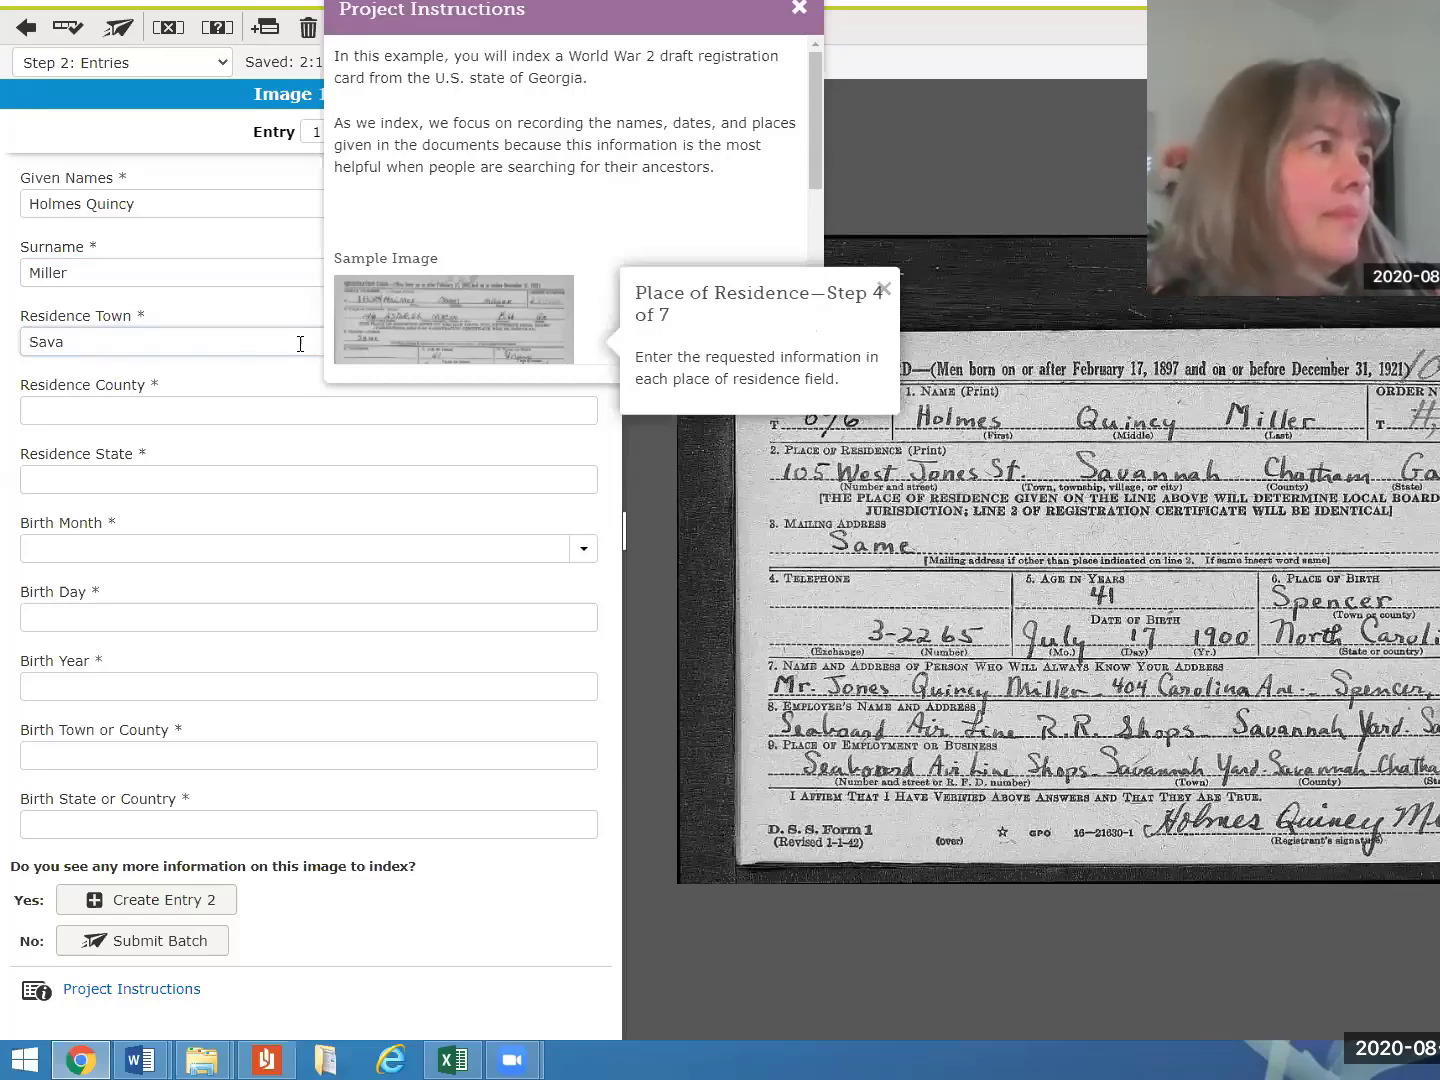
text(nnah)
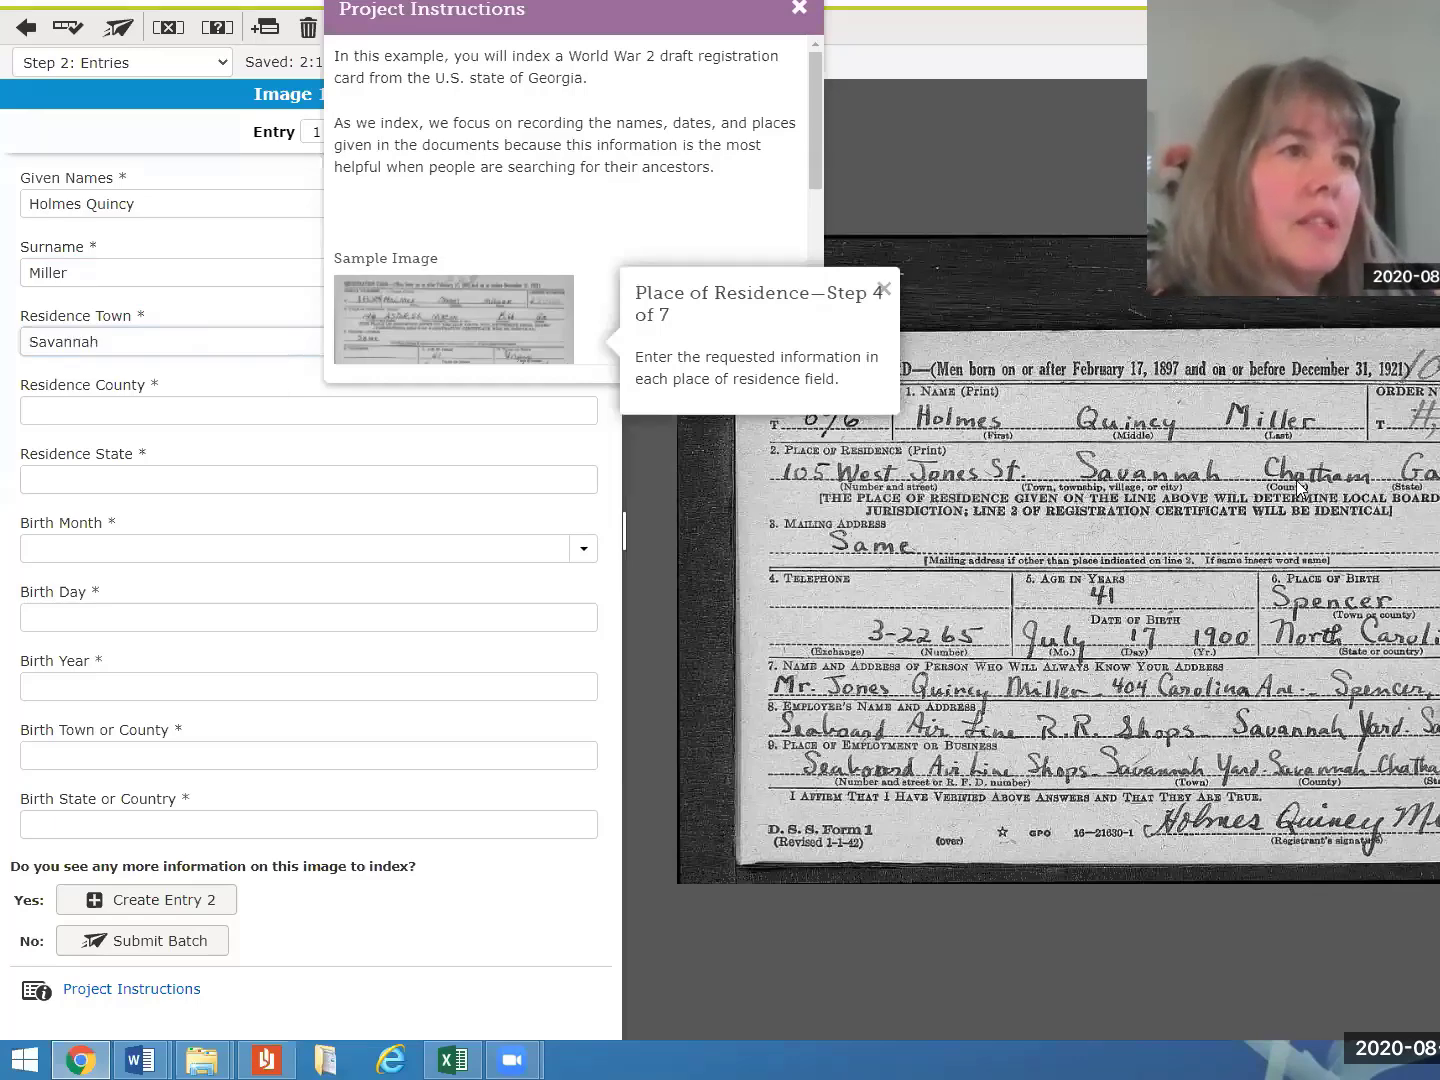
click(342, 398)
text(Chatham)
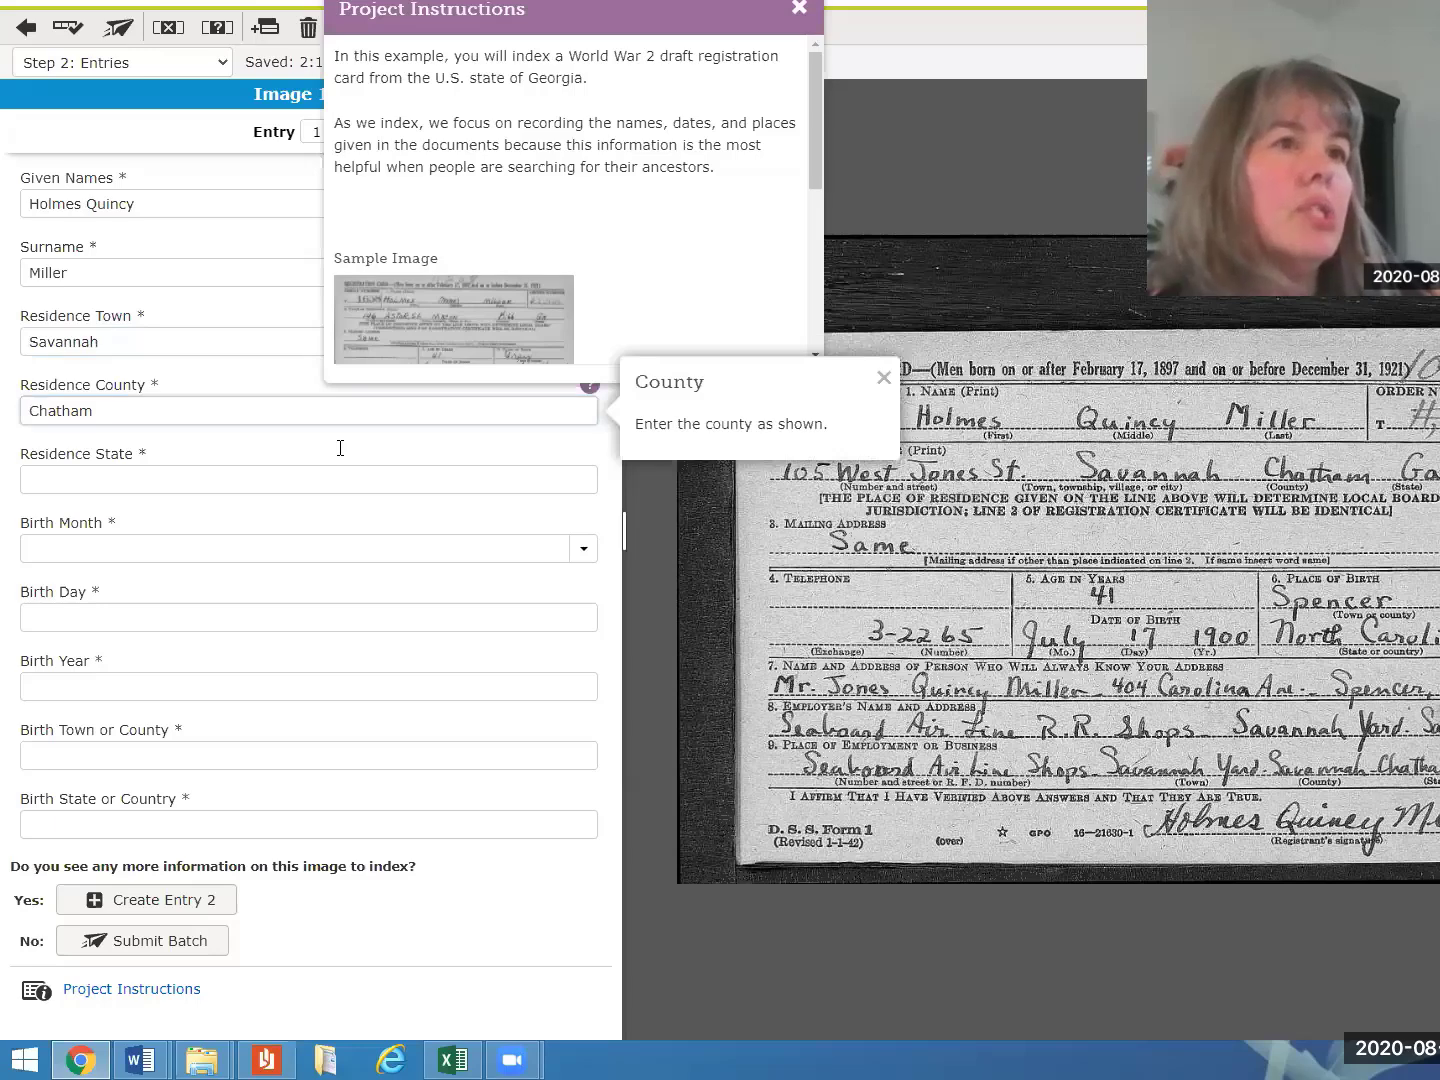
key(Tab)
text(Ga)
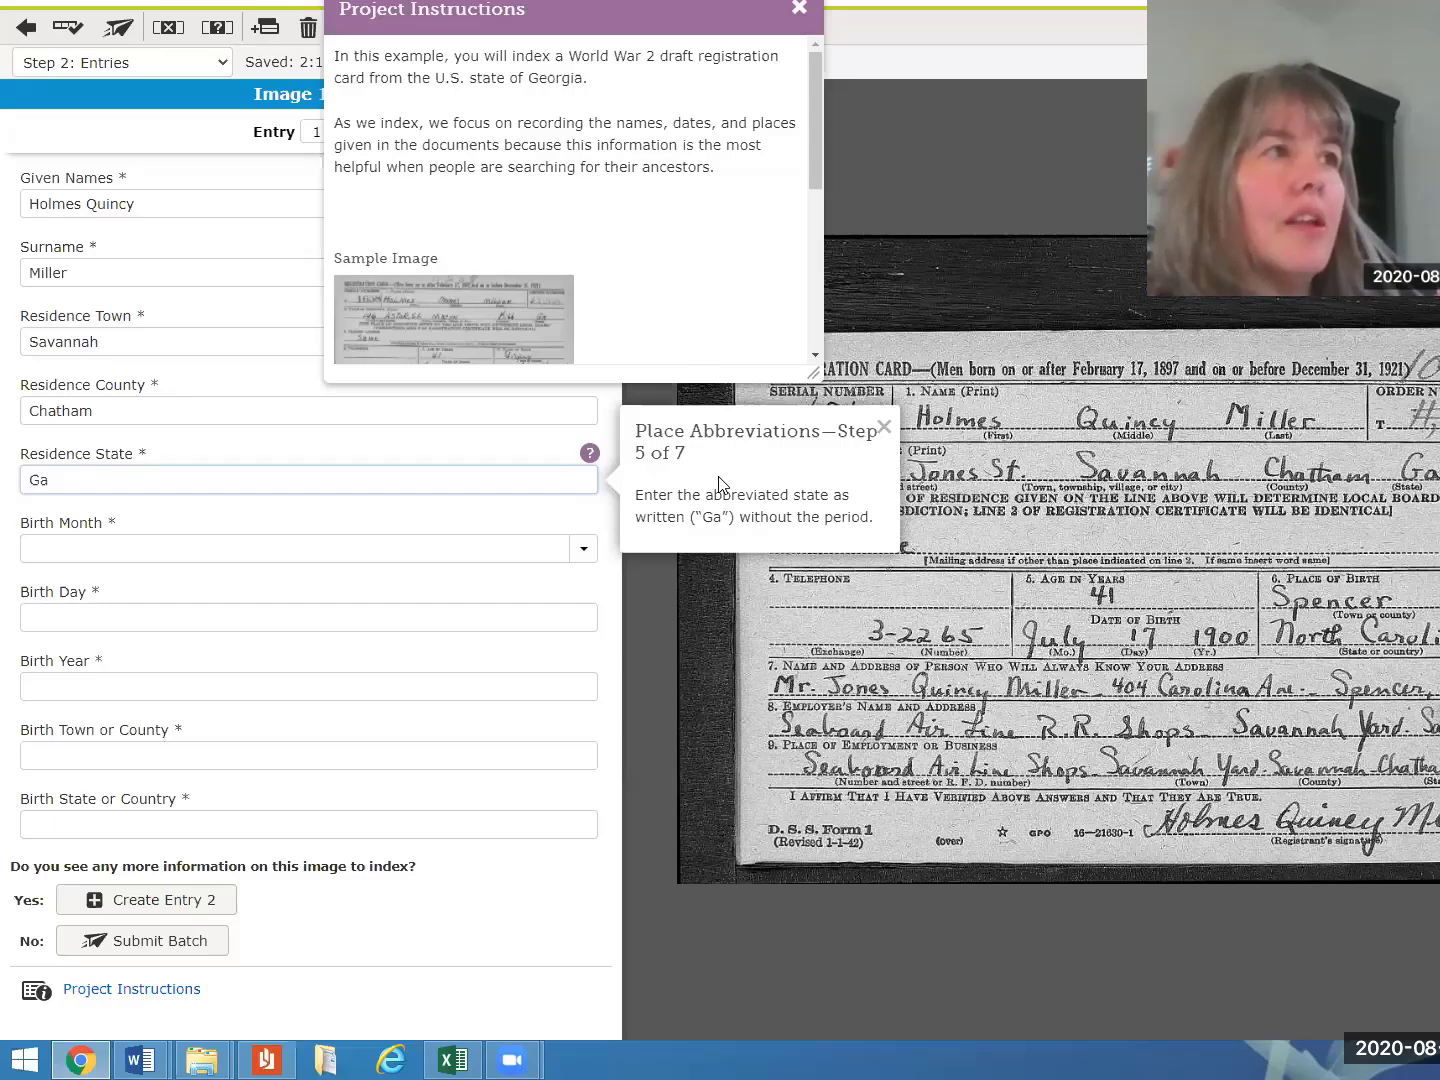
click(798, 10)
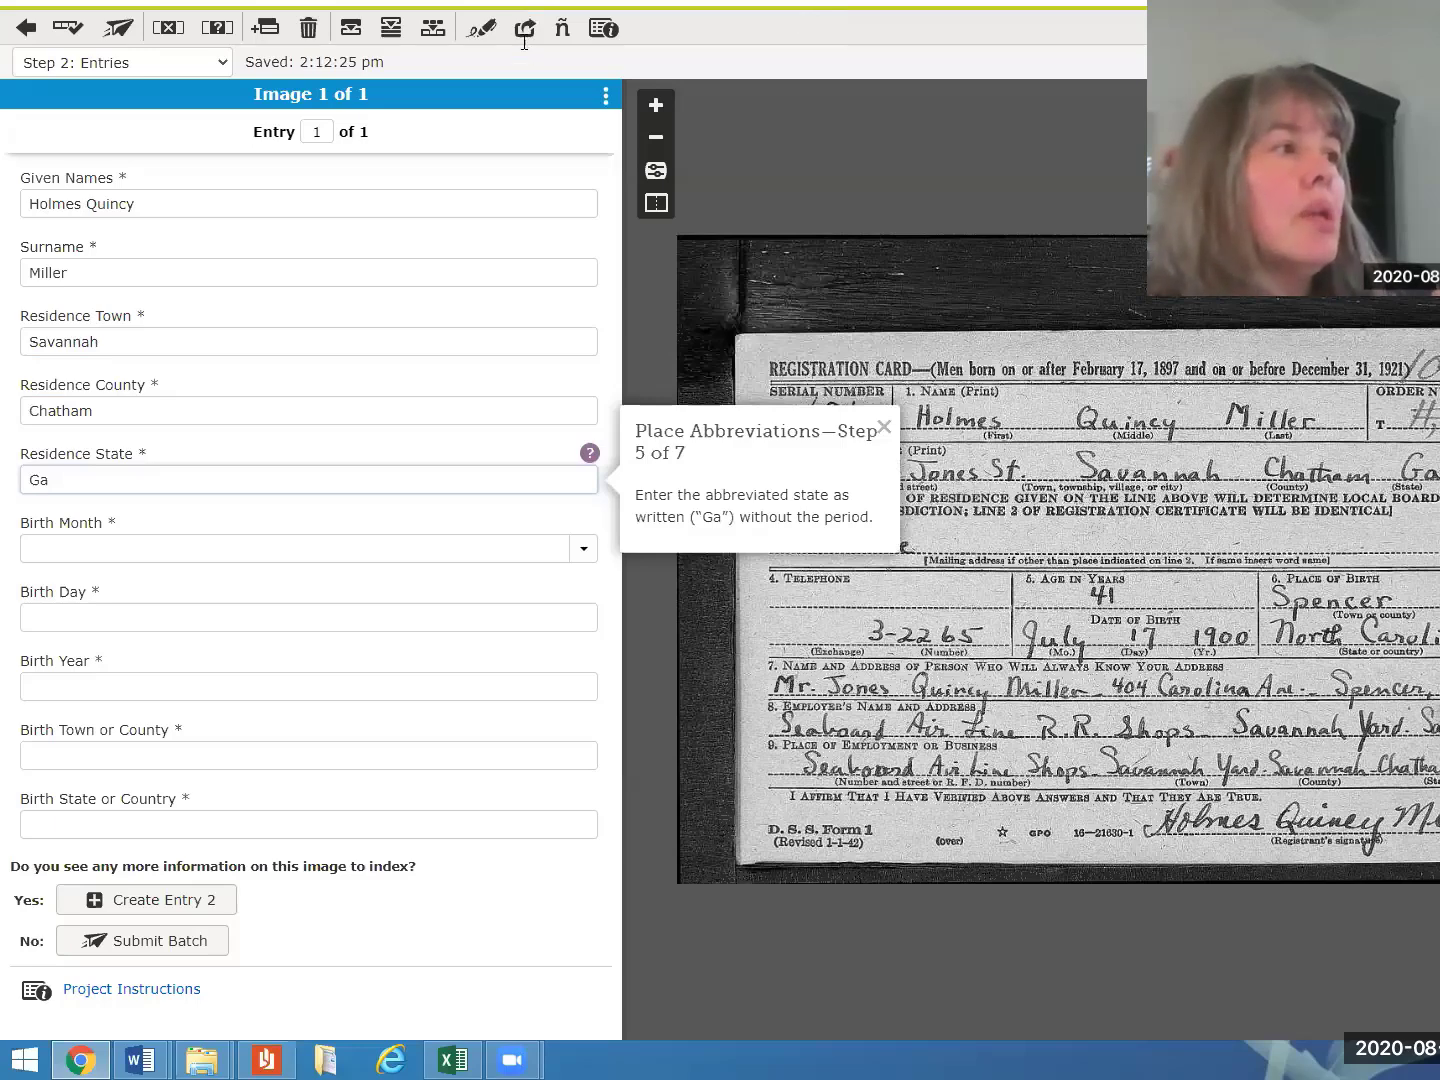
Dismiss the date of birth hint and enter the registrant's birth month, day and year from the registration card
click(210, 548)
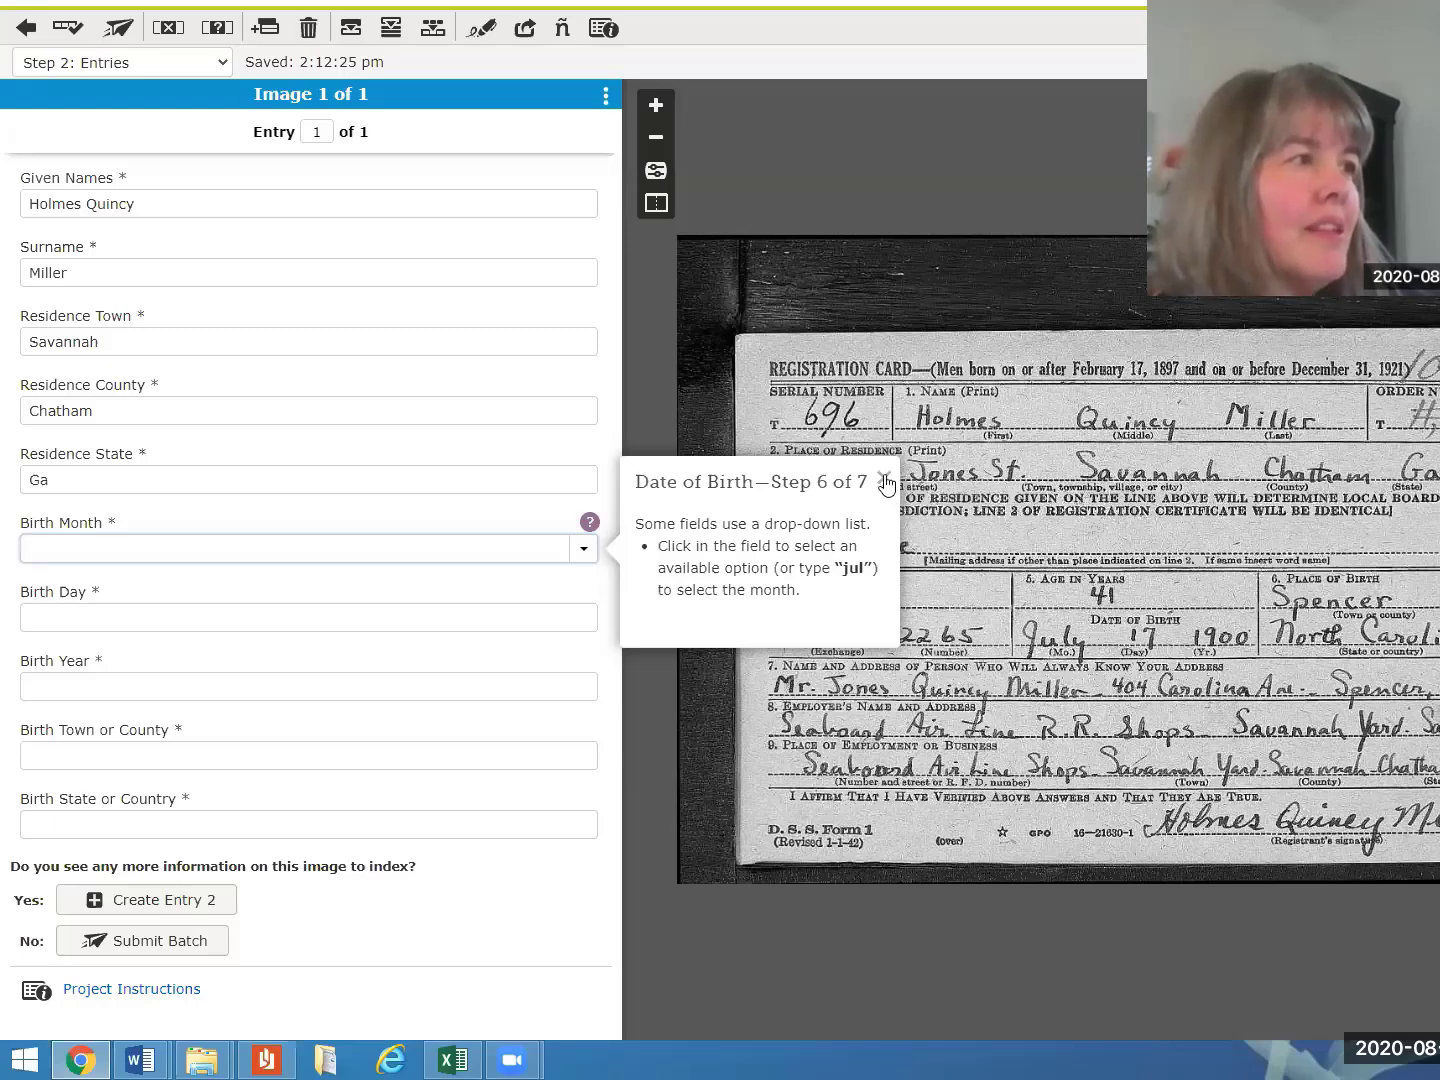
click(926, 576)
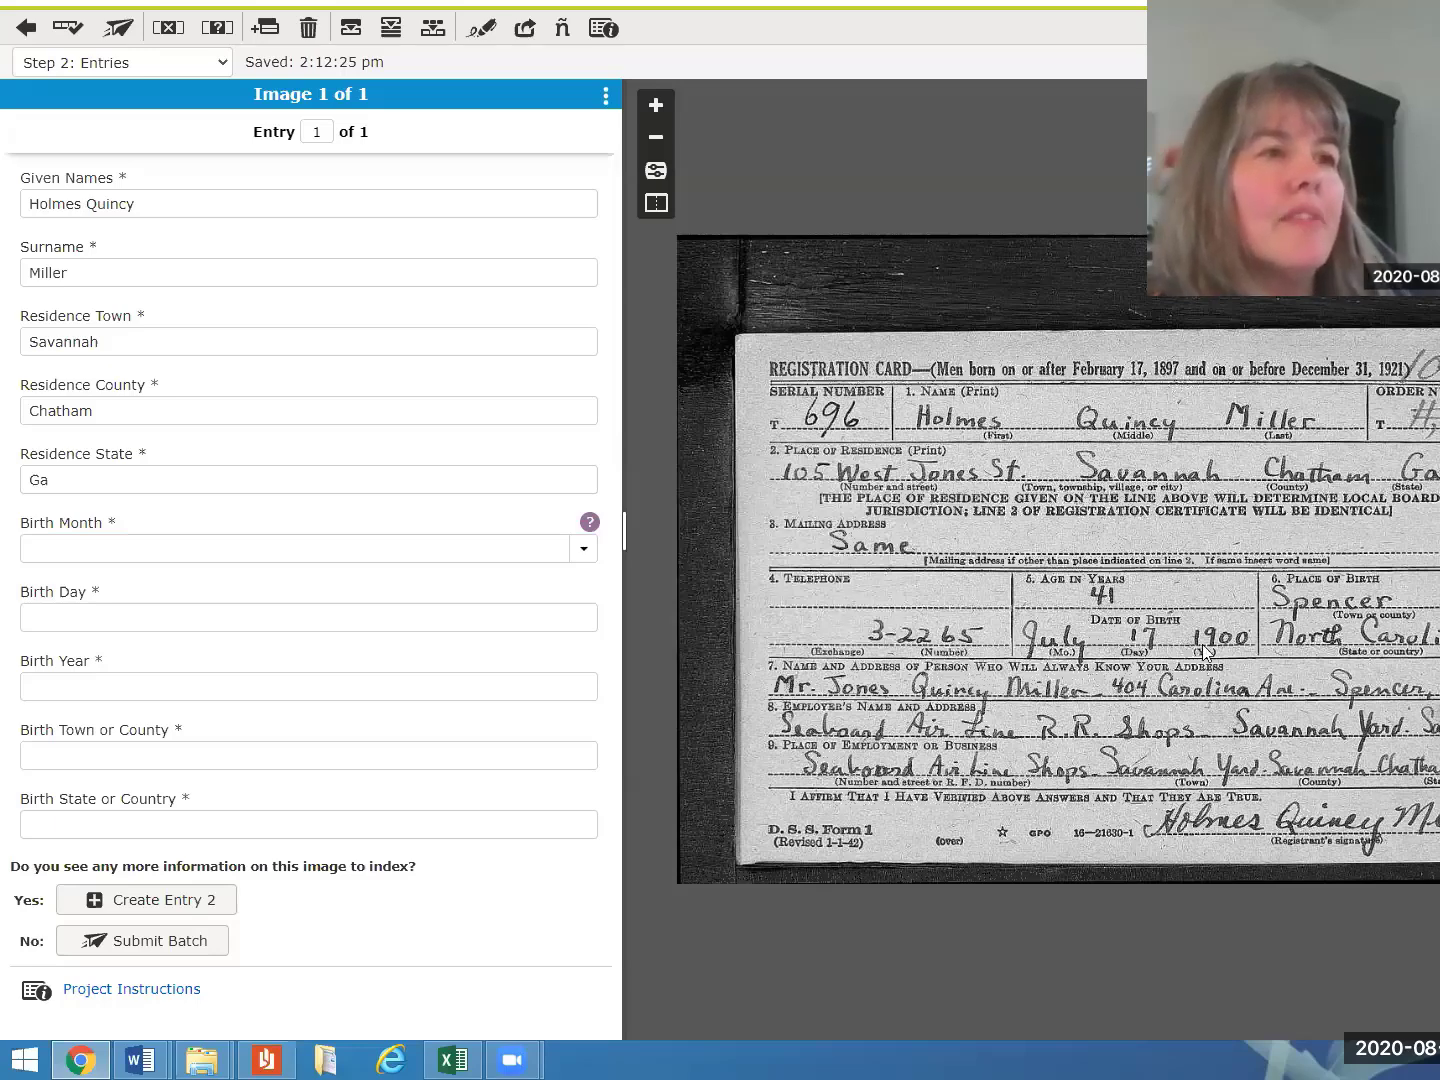
click(585, 551)
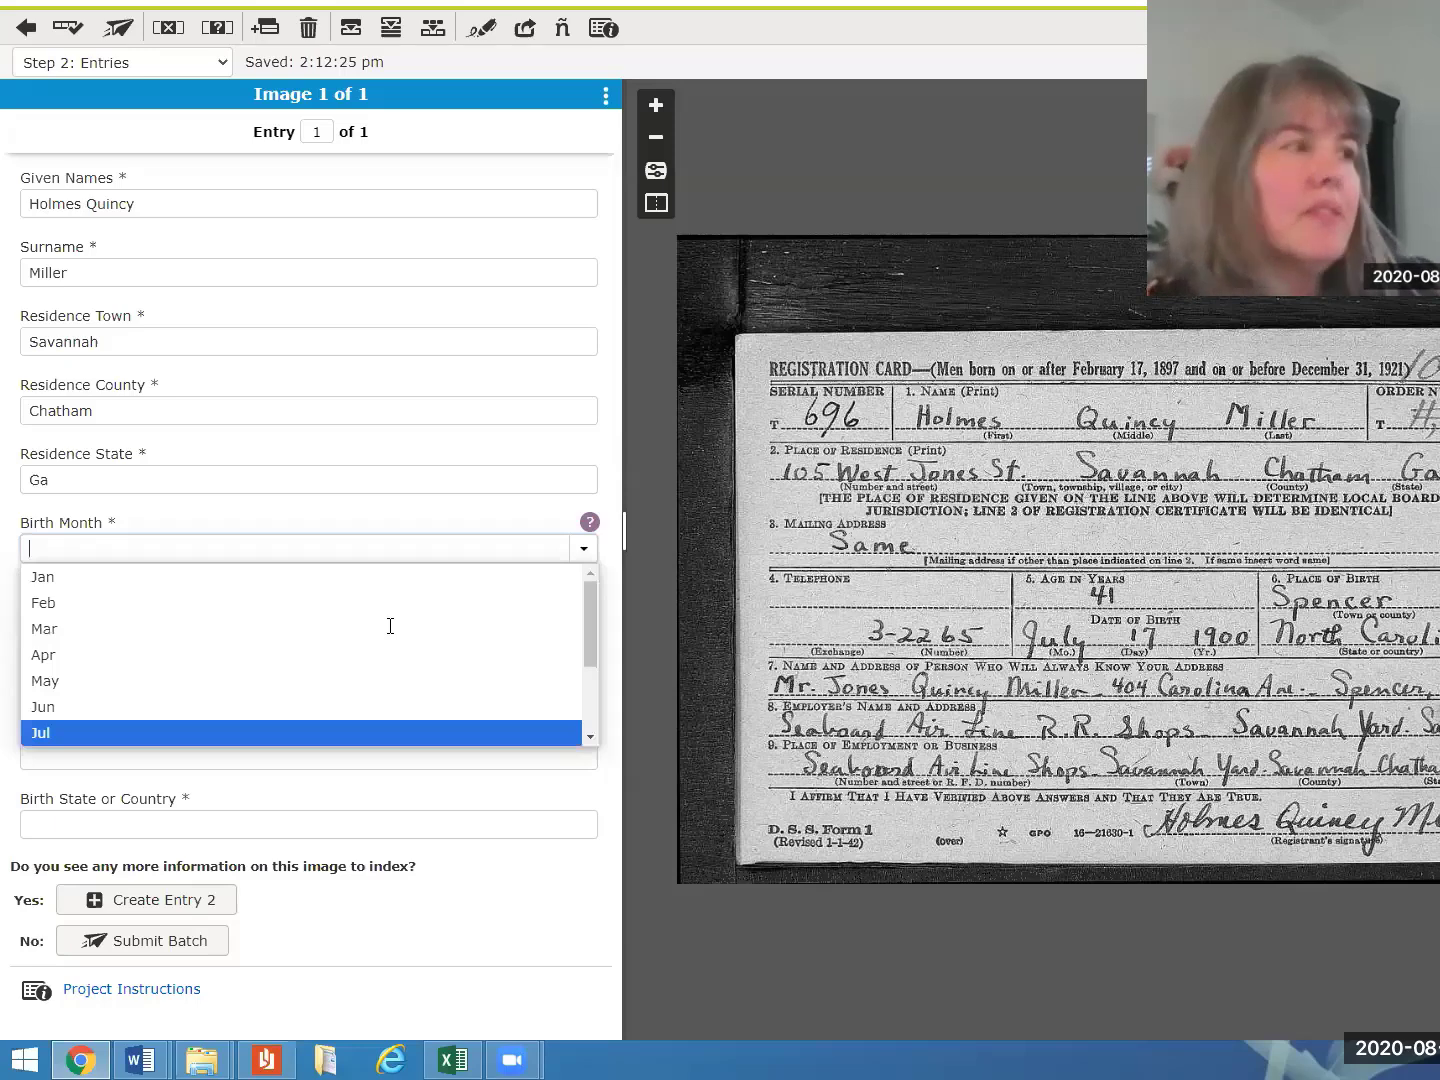
key(Tab)
text(17)
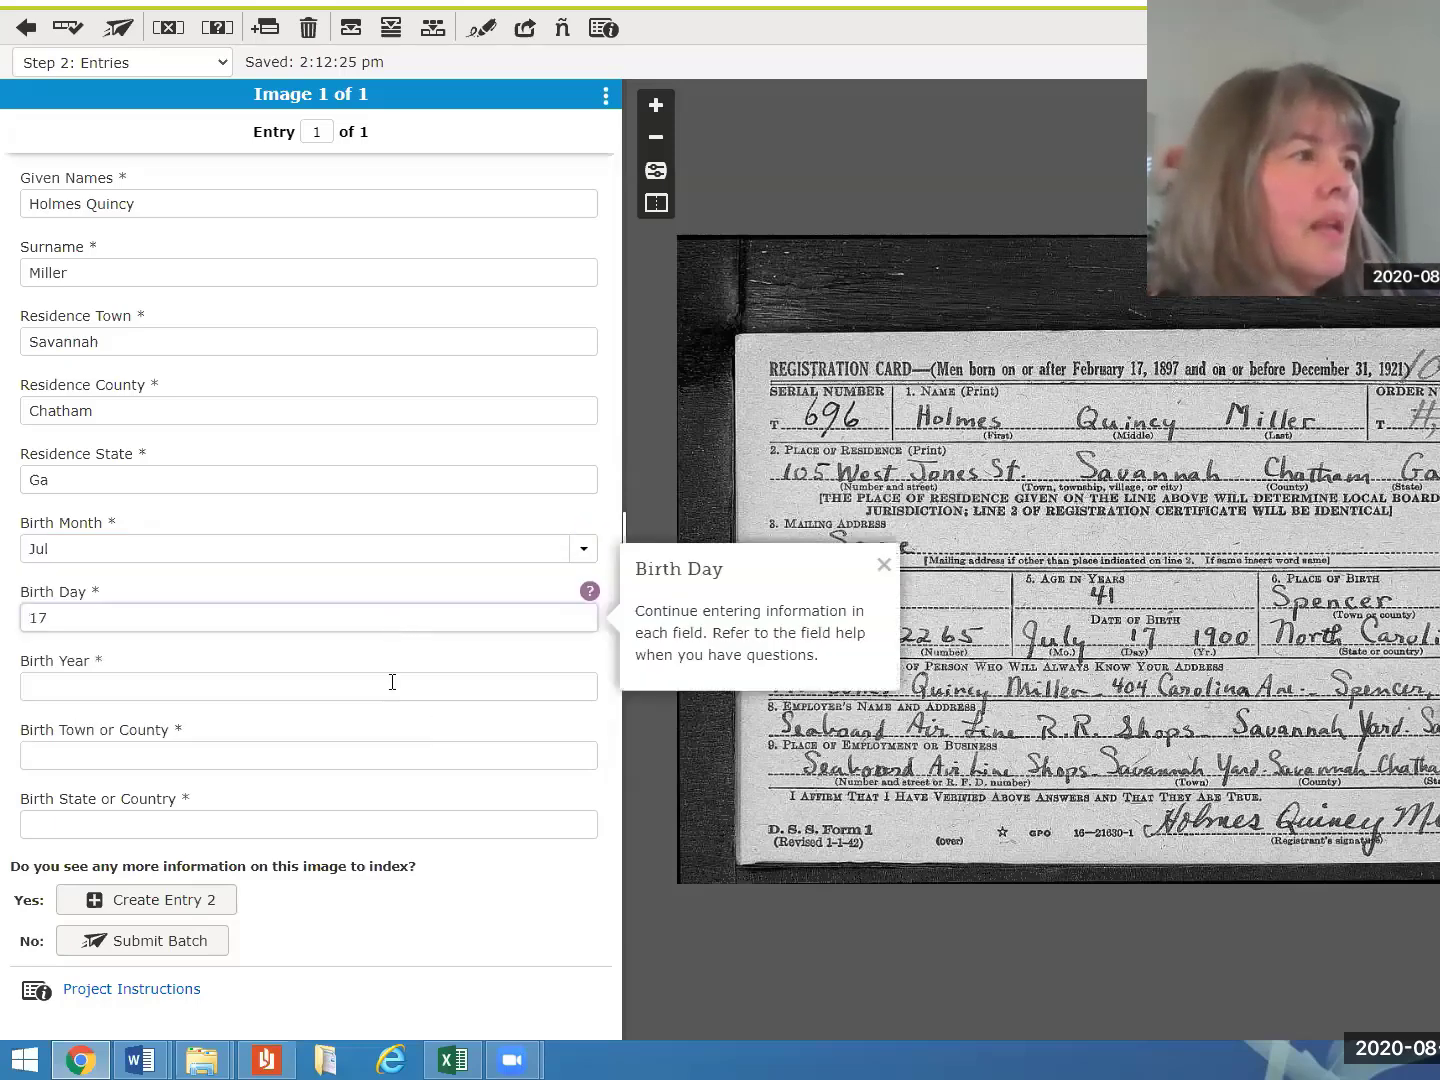
key(Tab)
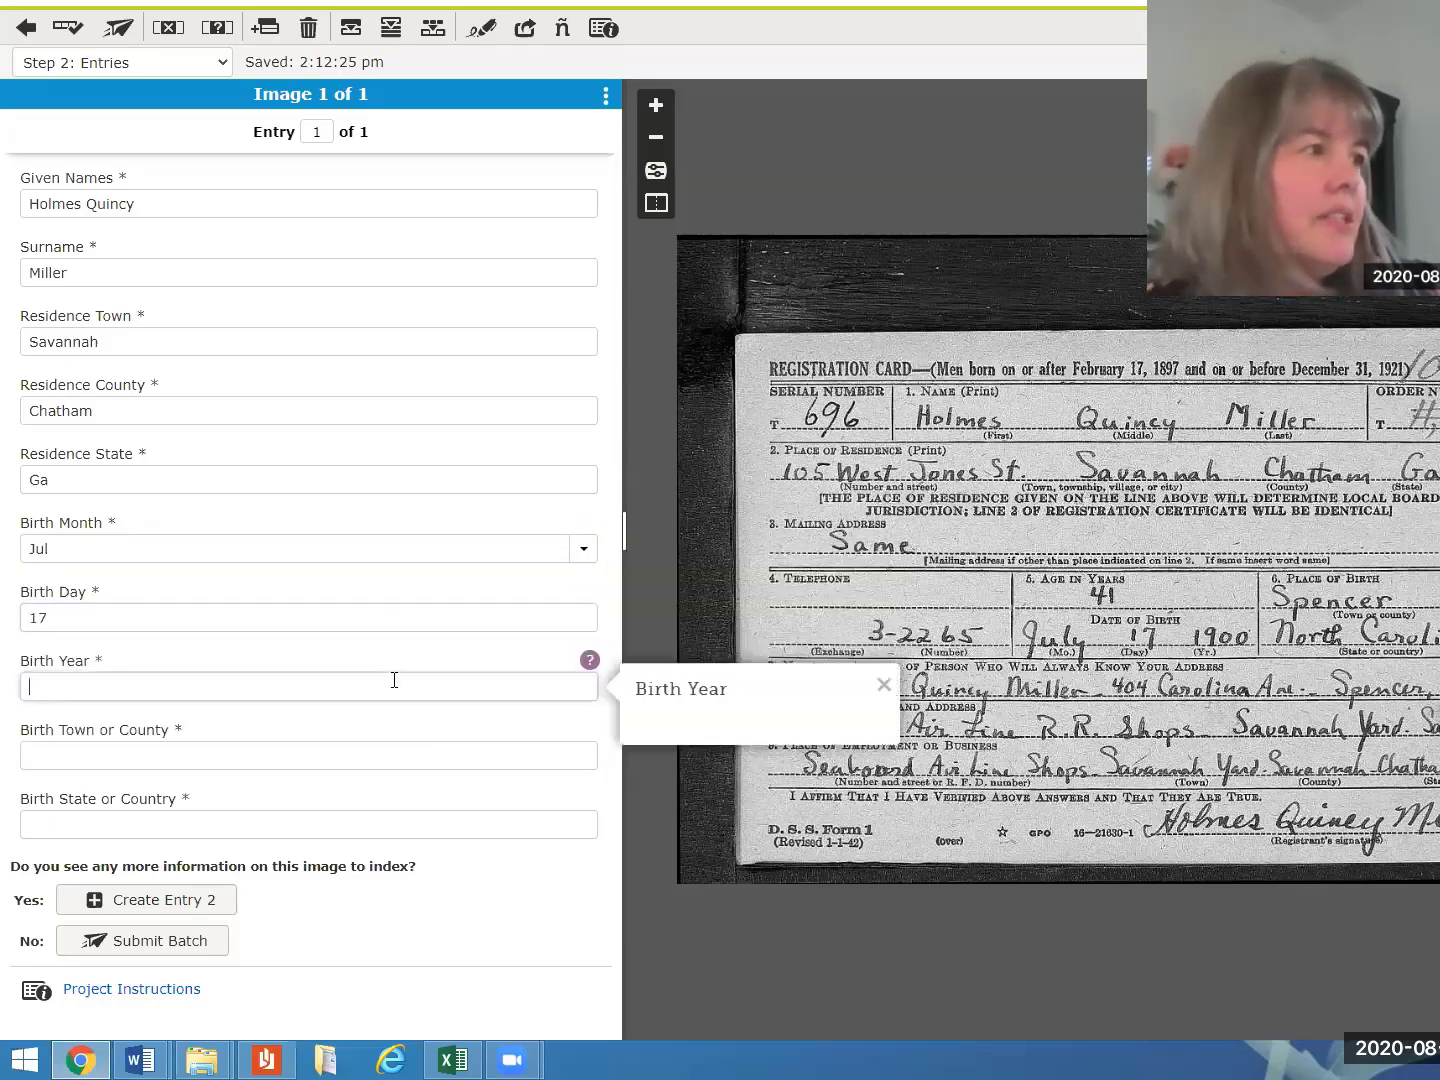
text(1900)
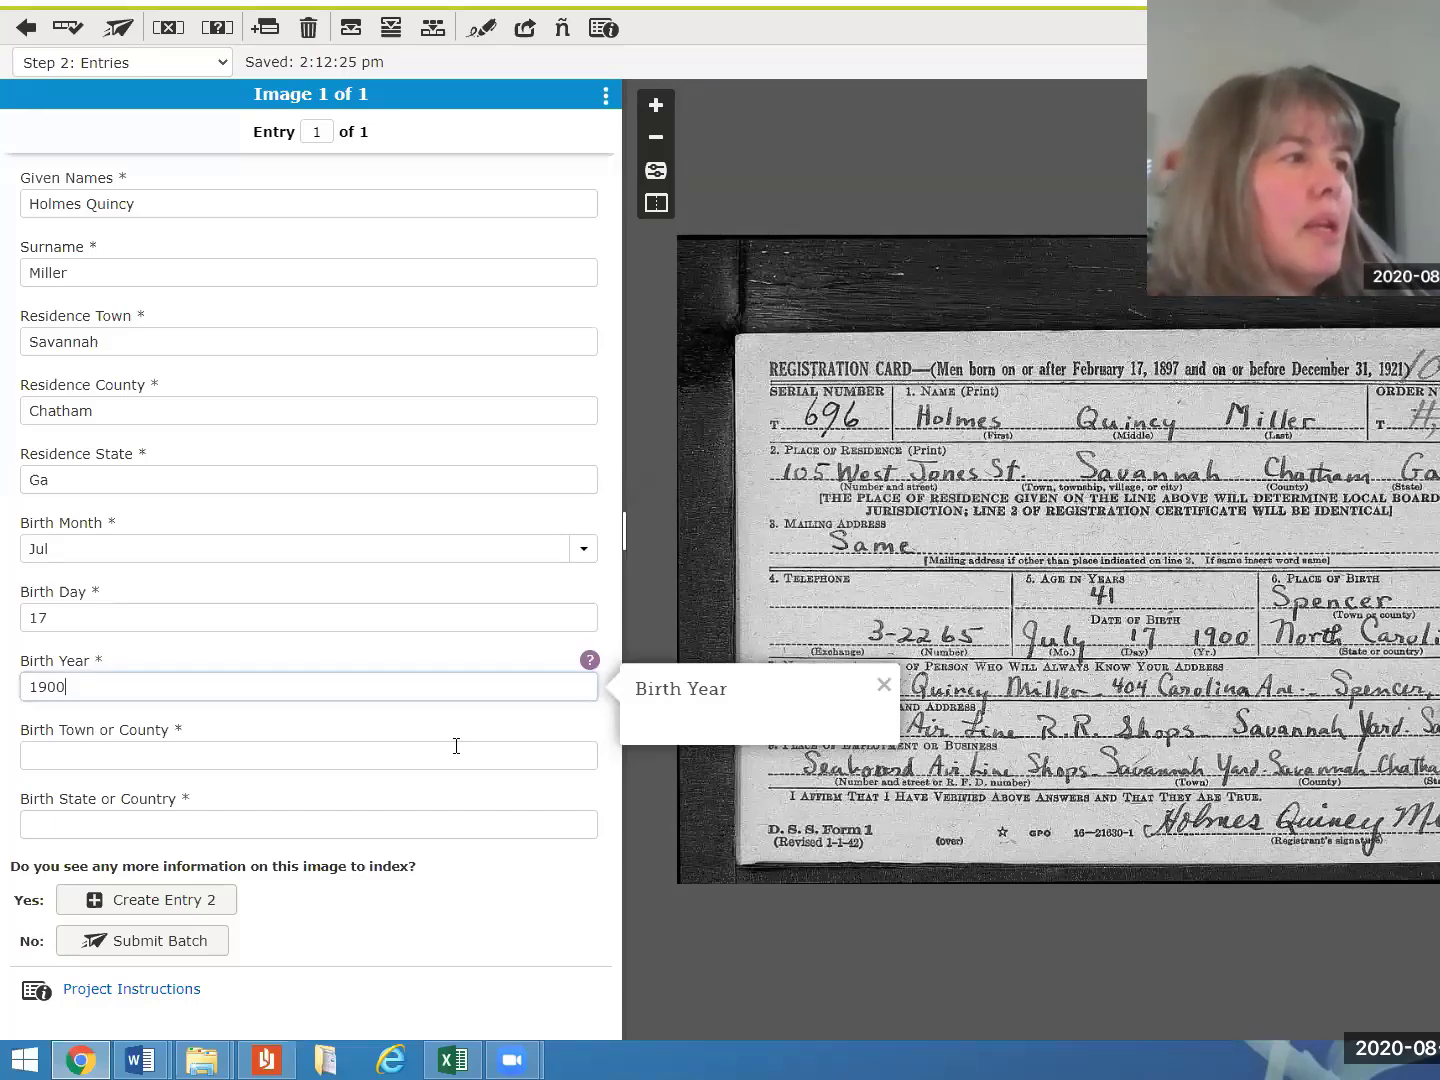
Enter Spencer as the birth town and North Carolina as the birth state, and send the batch to the pre-submission quality check
key(Tab)
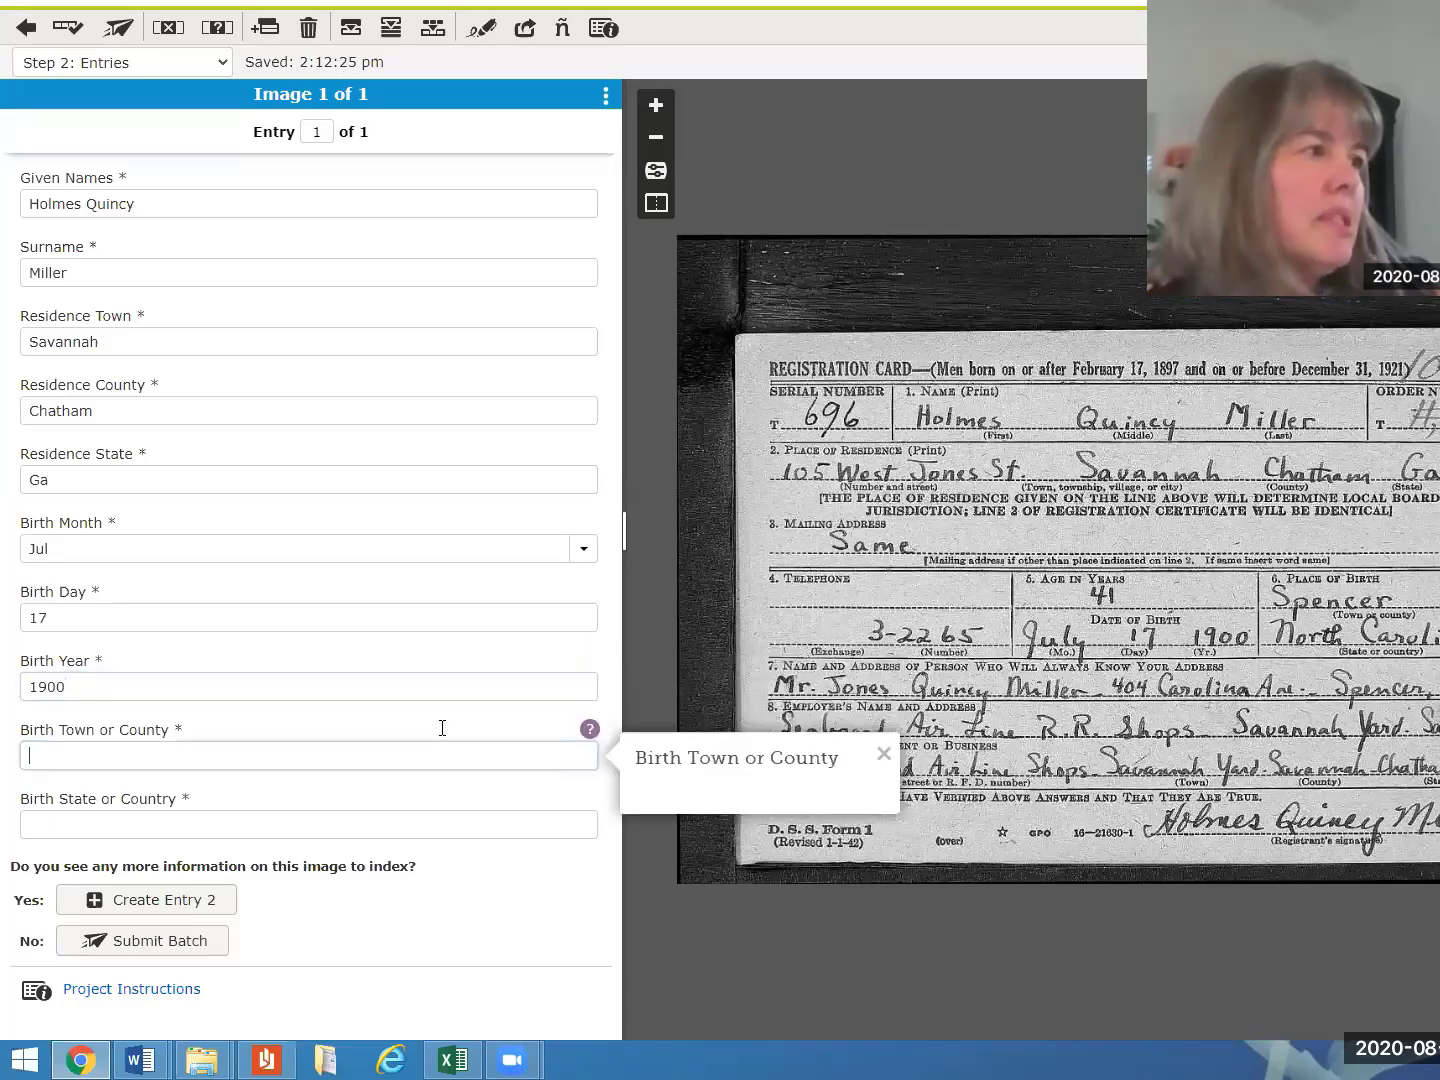
text(Spencer)
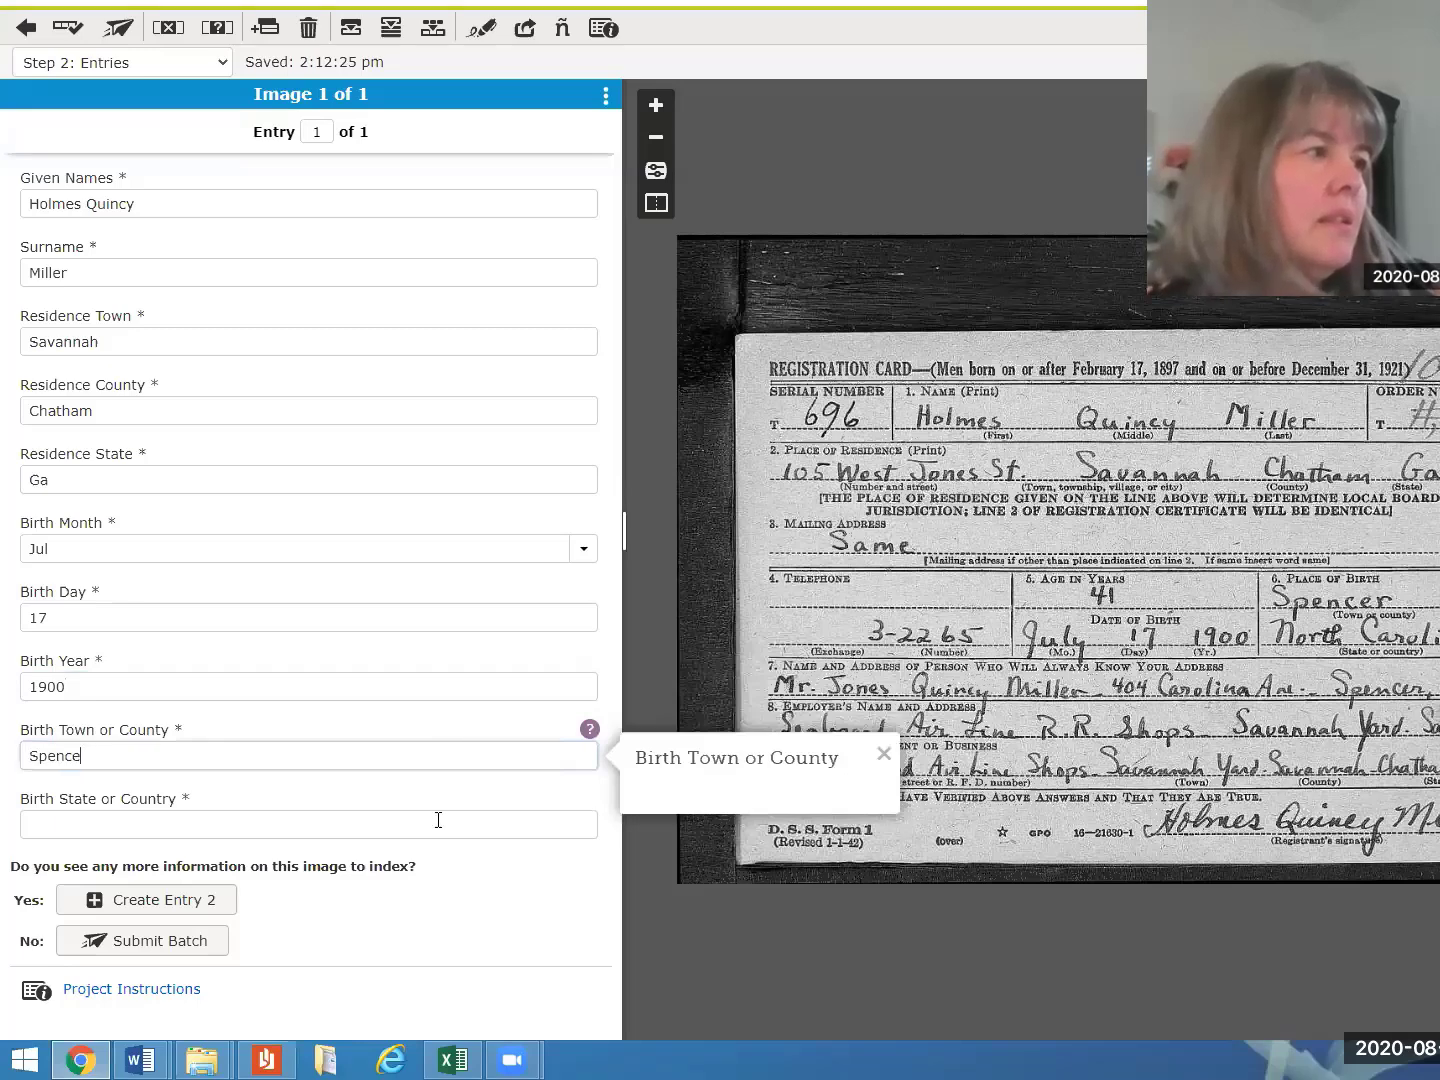
key(Tab)
text(N)
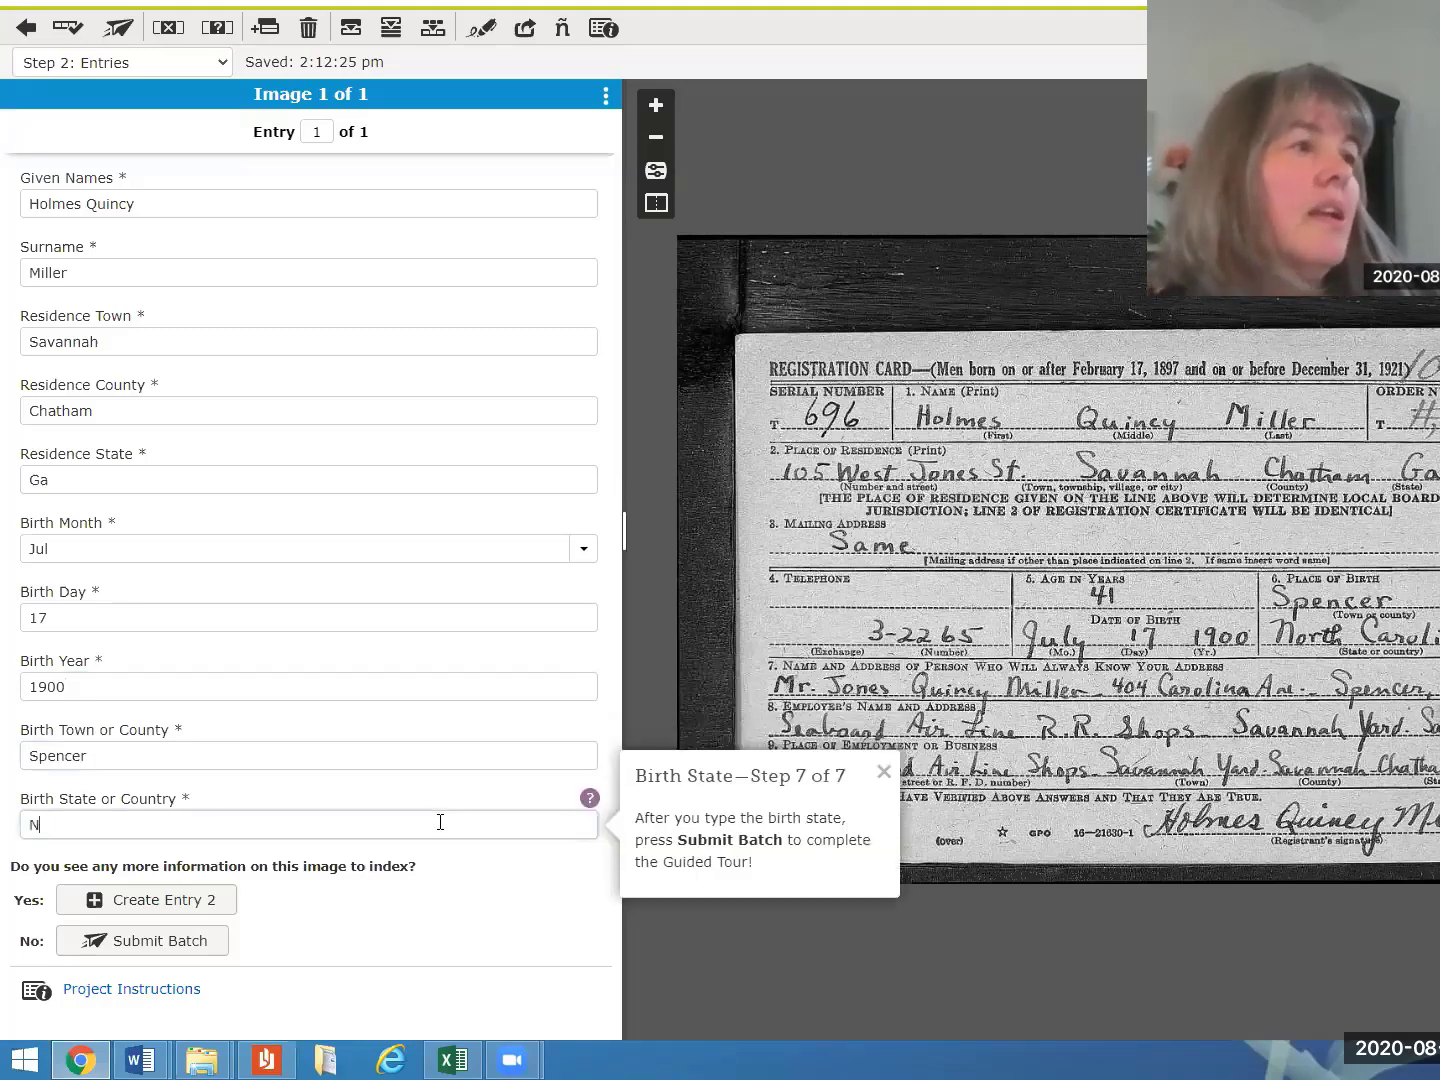
text(orth Carolina)
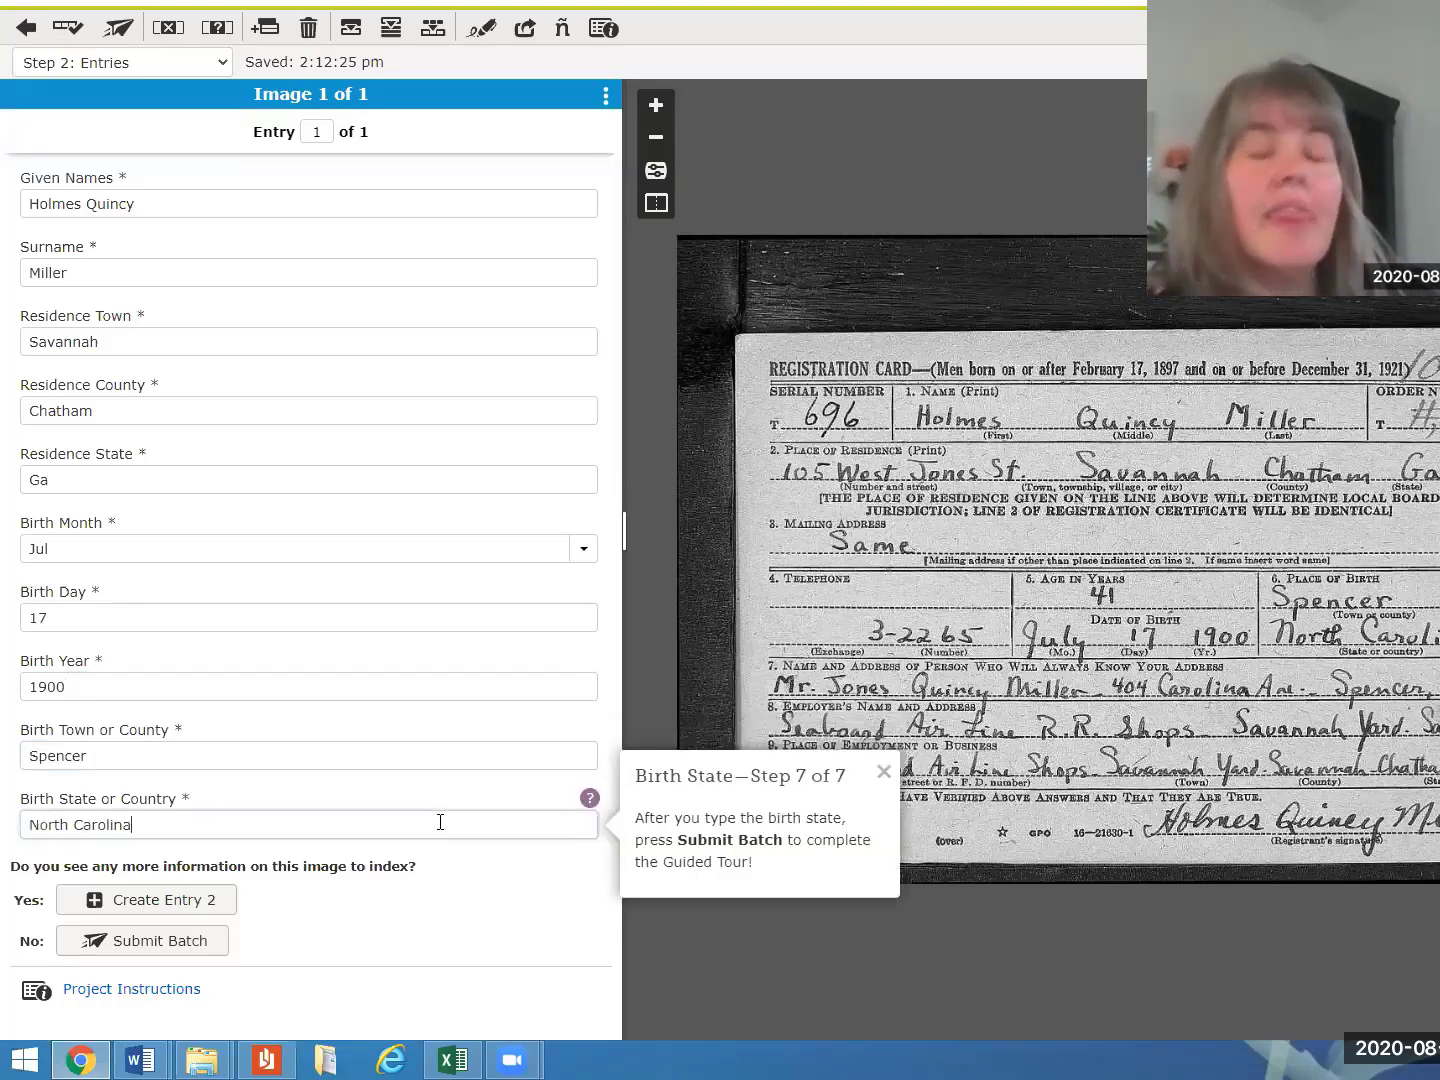
click(144, 944)
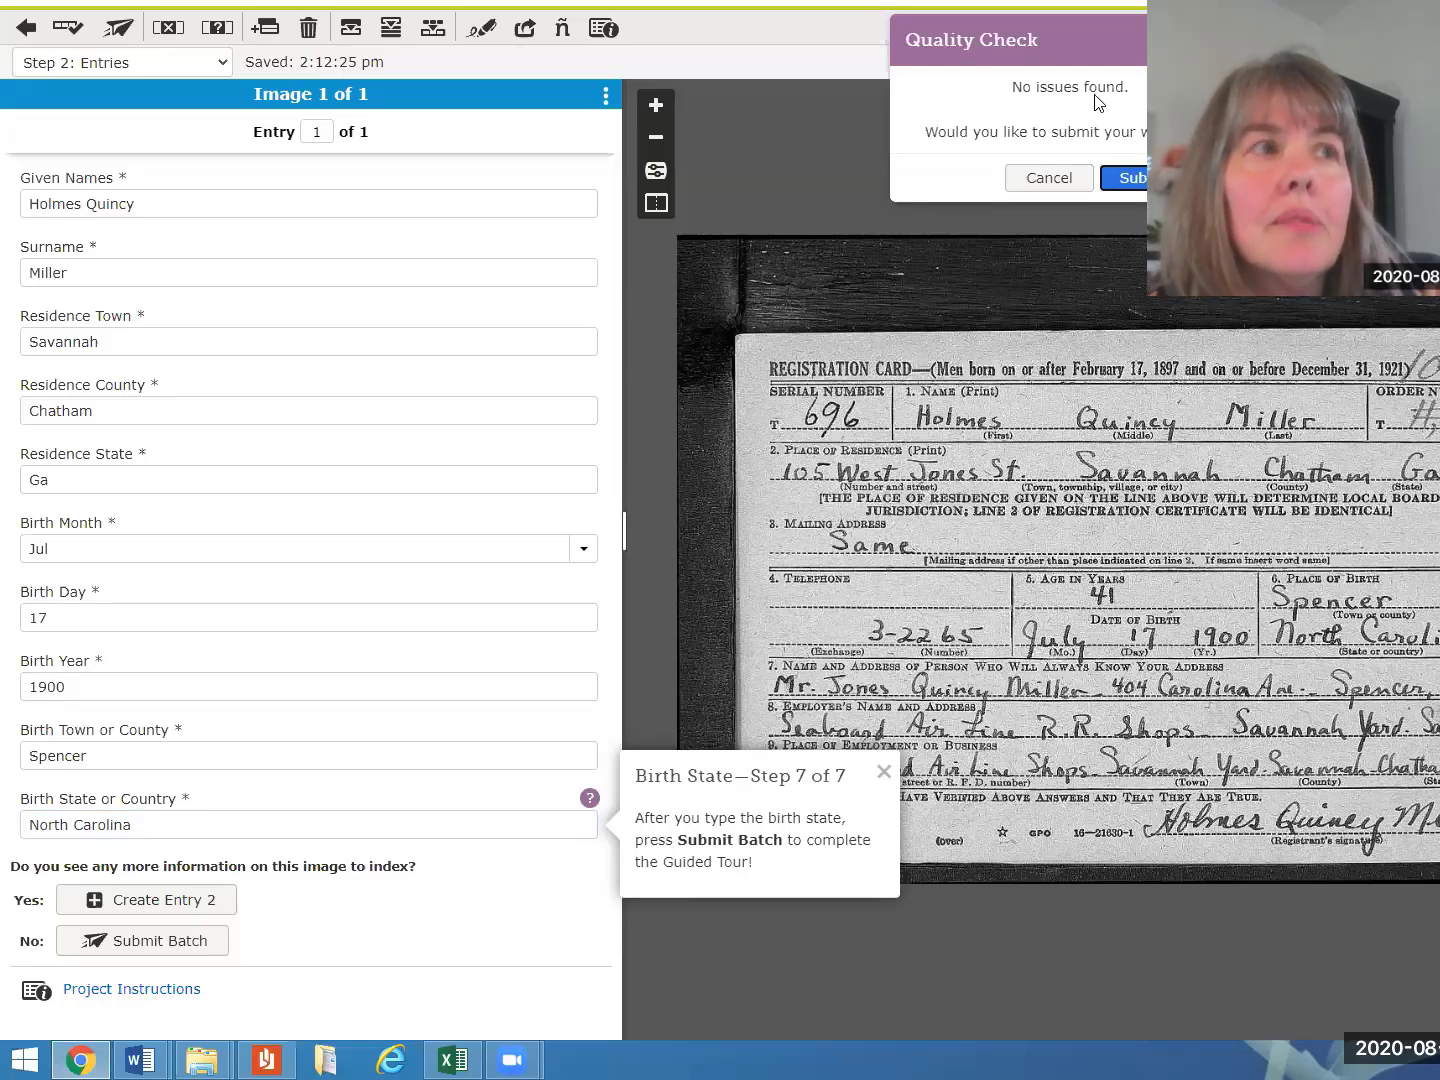
Submit the checked batch and return to the Web Indexing page to look over the batches and progress sections
click(1139, 180)
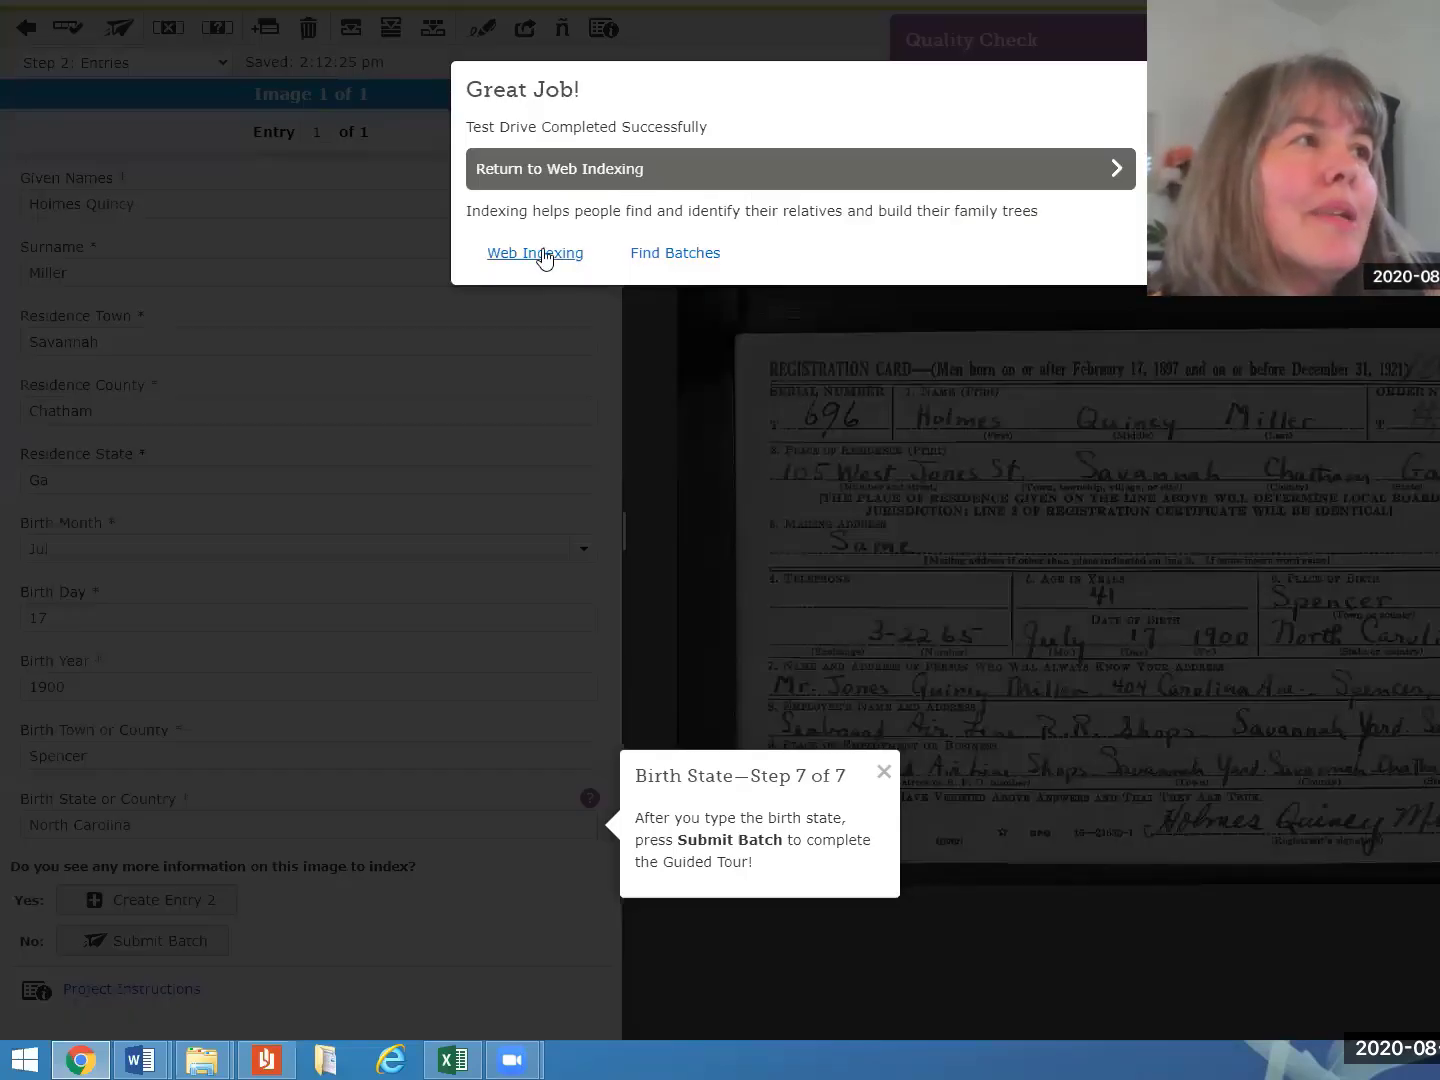
click(1047, 175)
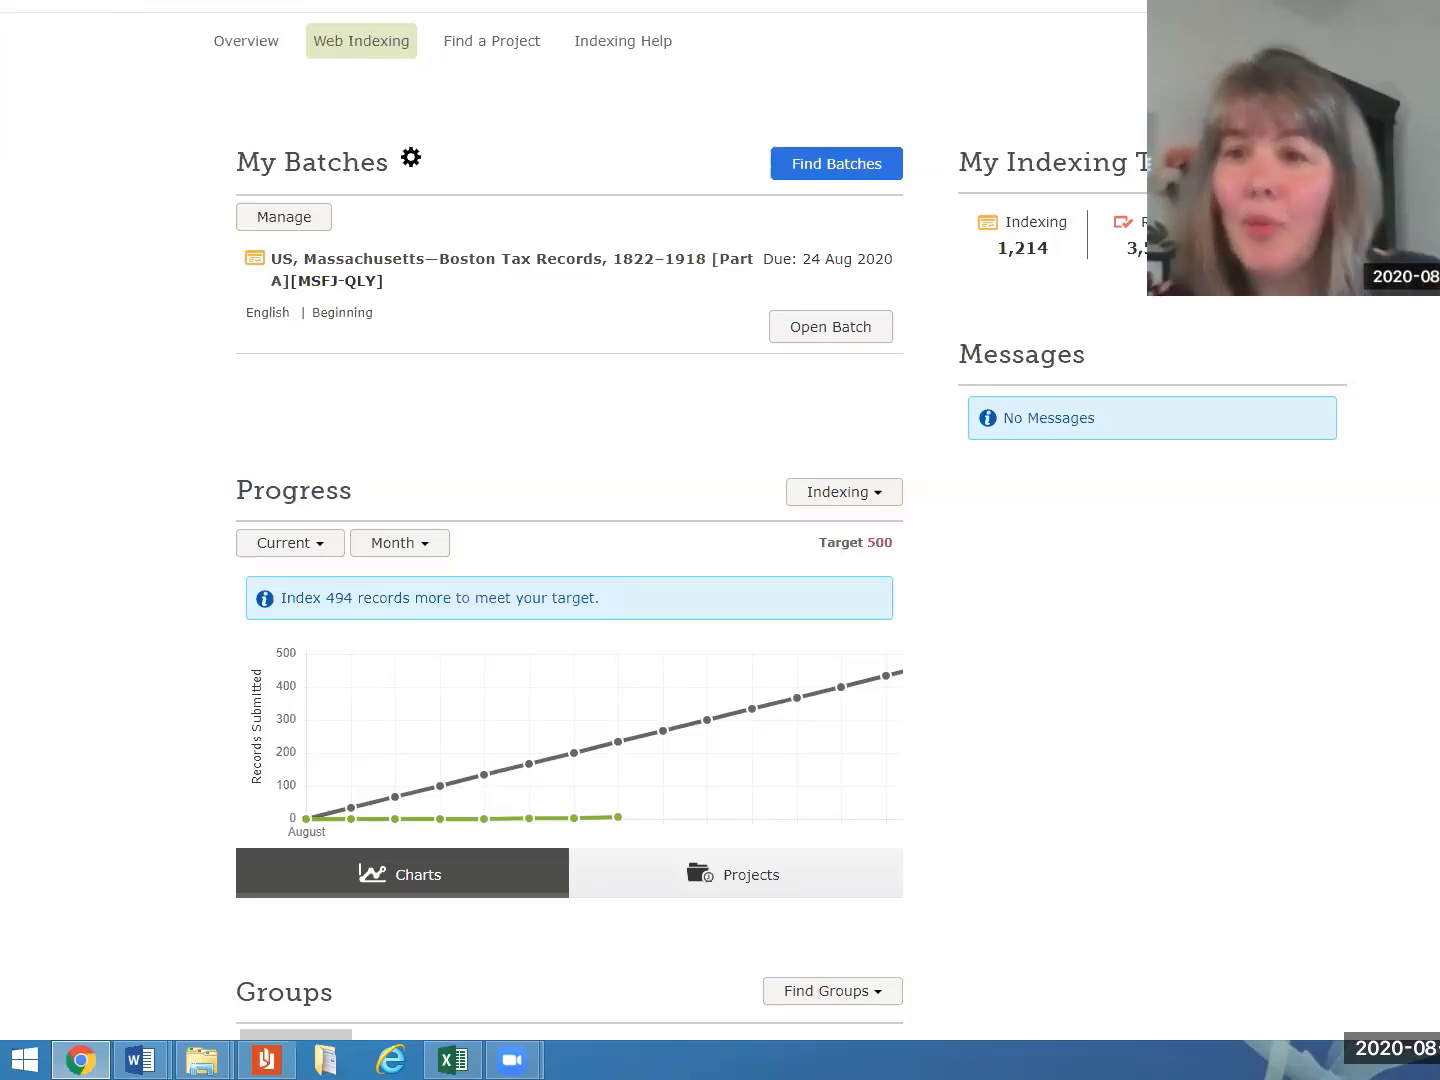
scroll(570, 540, down, 1)
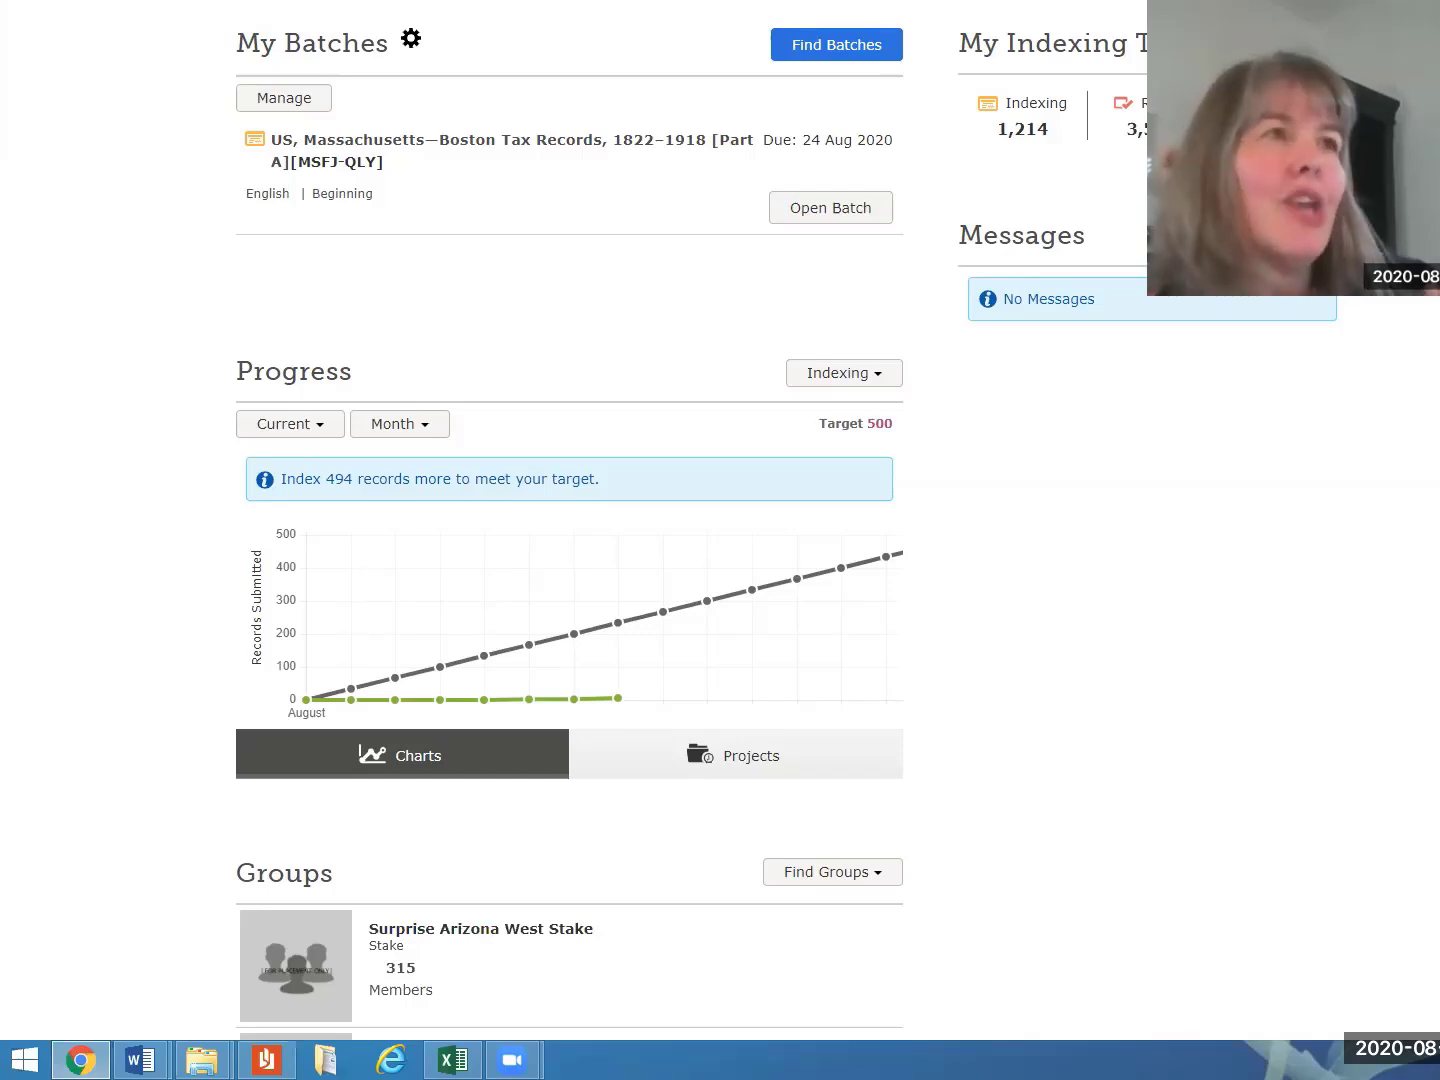
scroll(570, 560, down, 1)
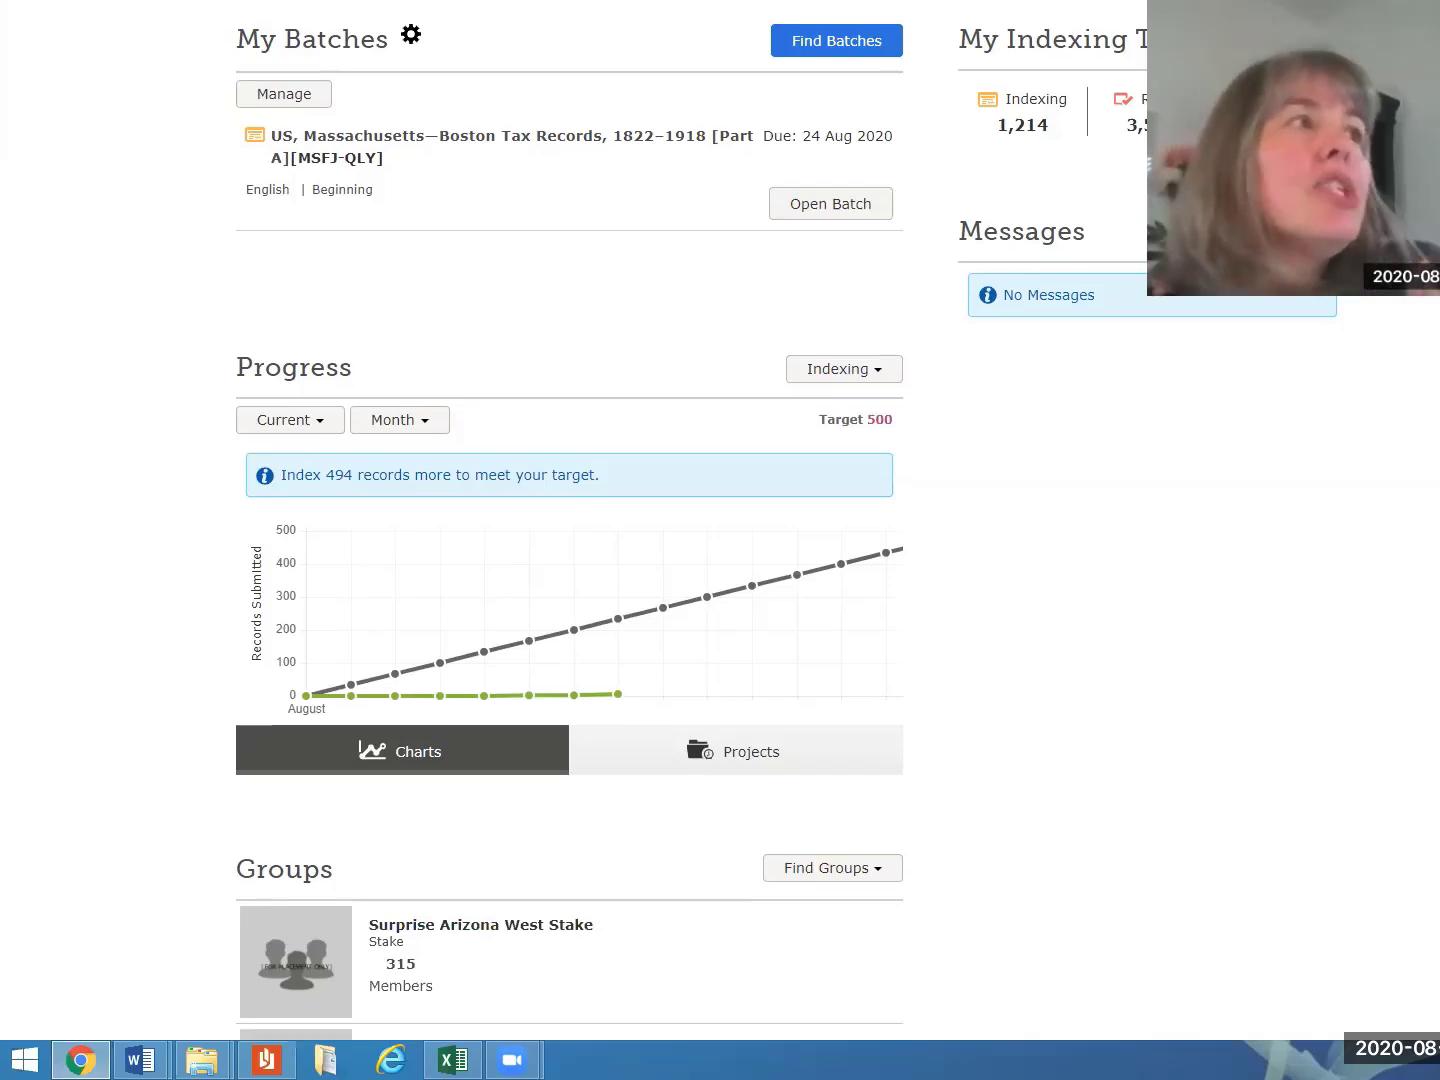
scroll(570, 519, up, 1)
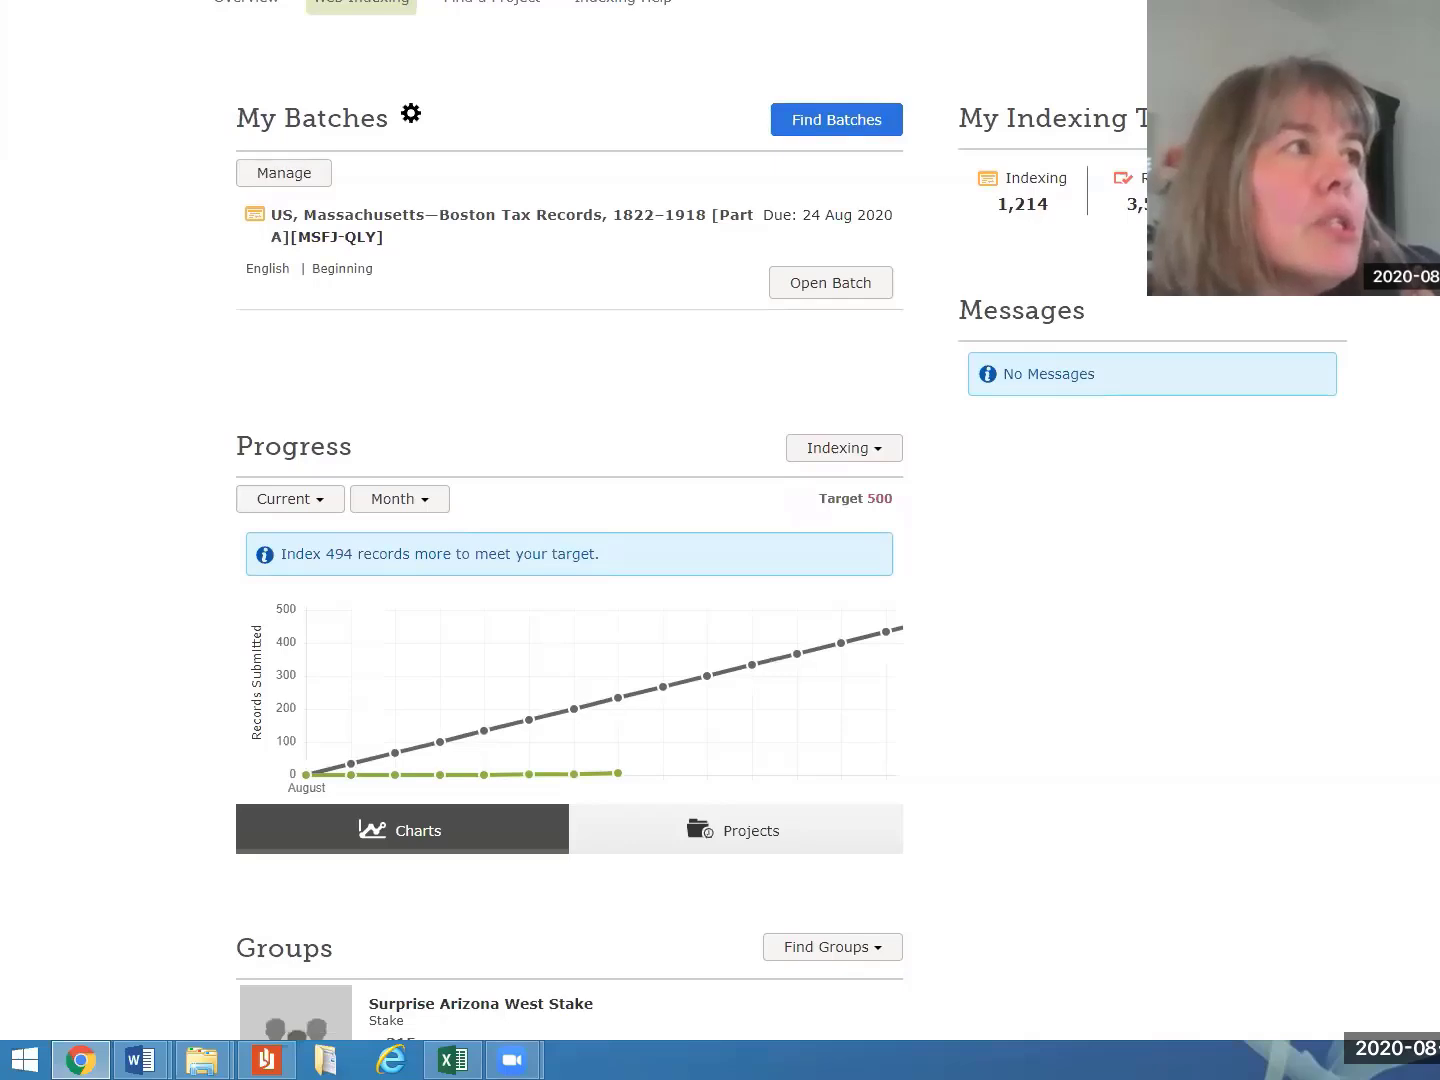
scroll(958, 113, up, 1)
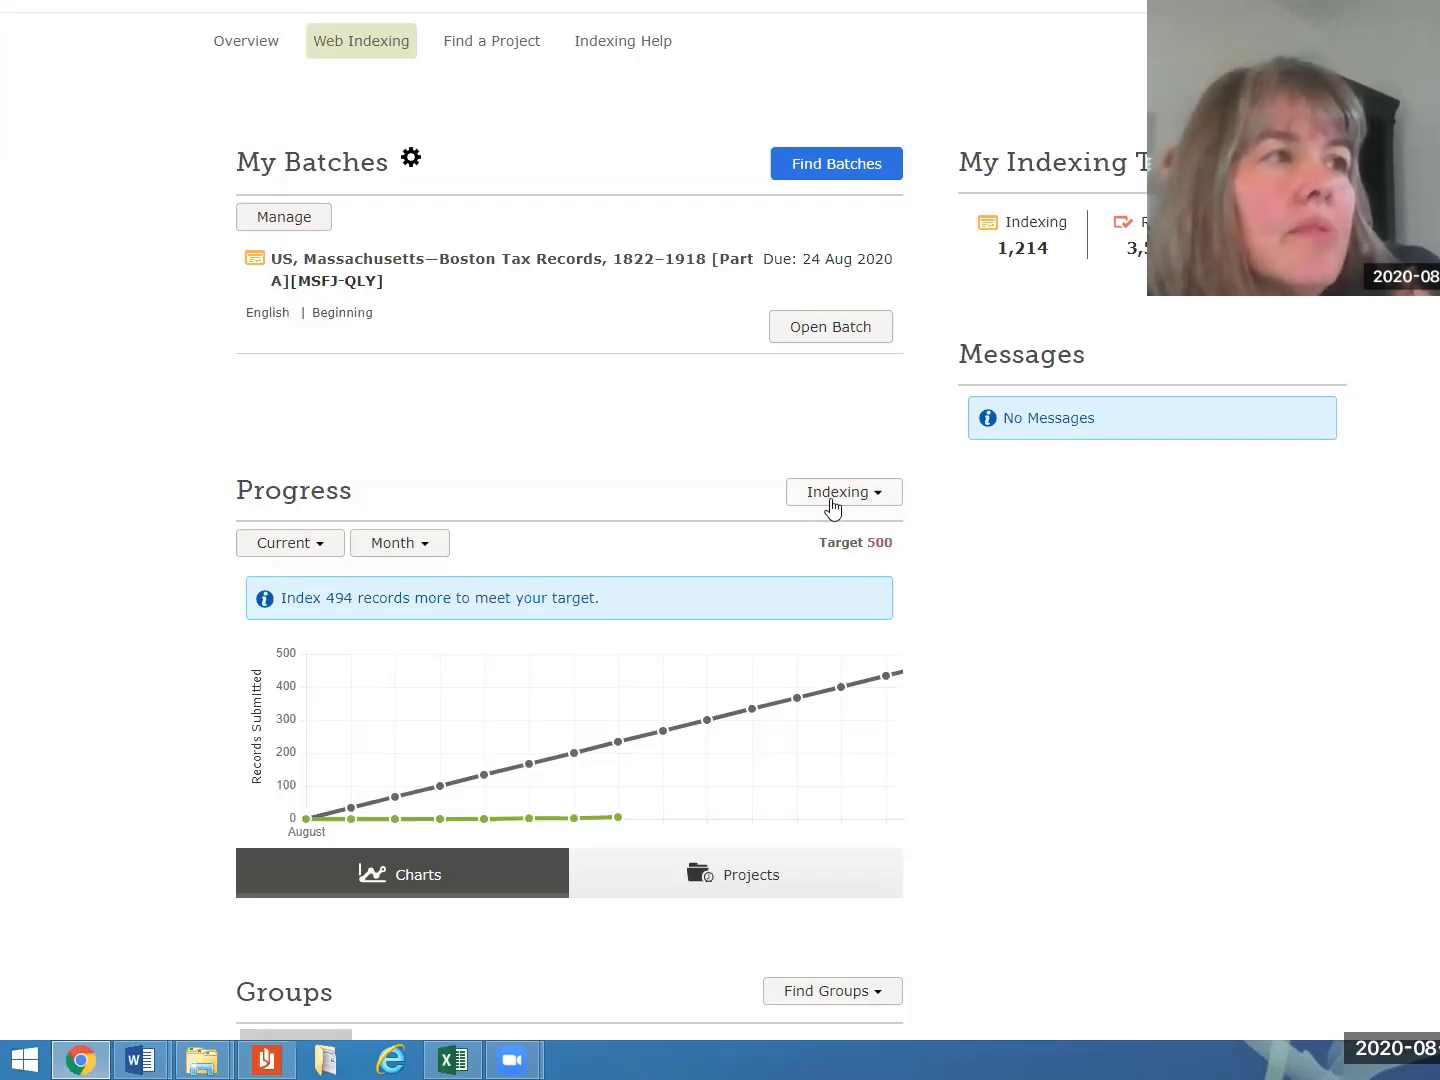
Lower the indexing target for the current month to 493 records
click(887, 551)
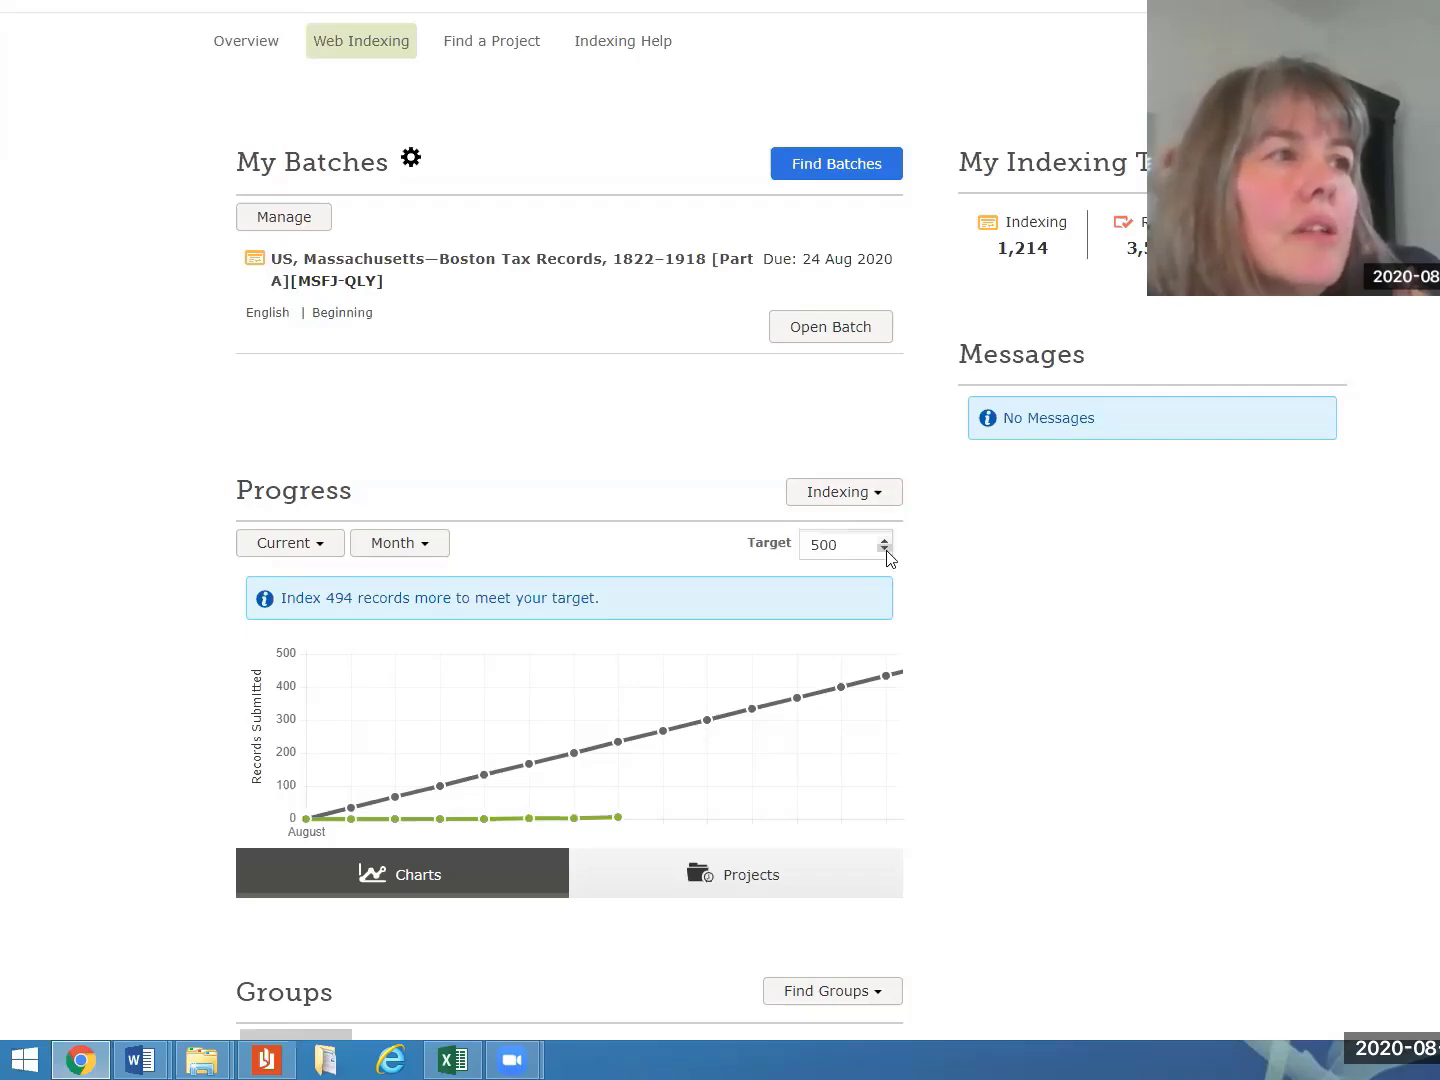
click(885, 549)
click(885, 549)
click(885, 549)
click(885, 549)
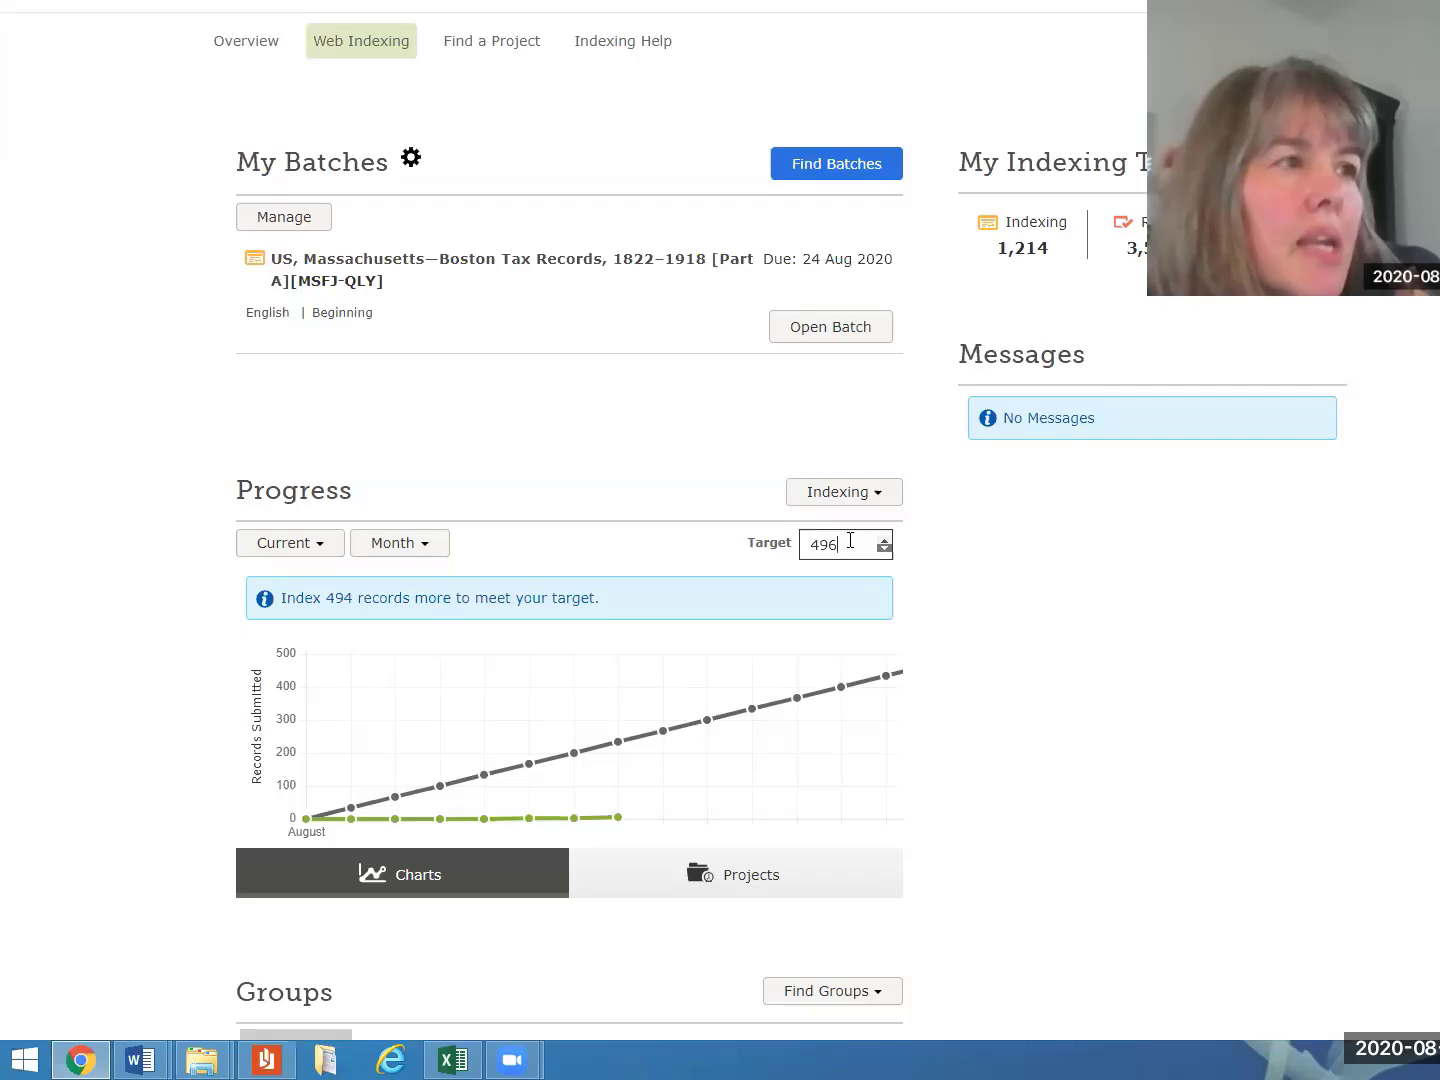
click(885, 549)
click(886, 549)
click(886, 549)
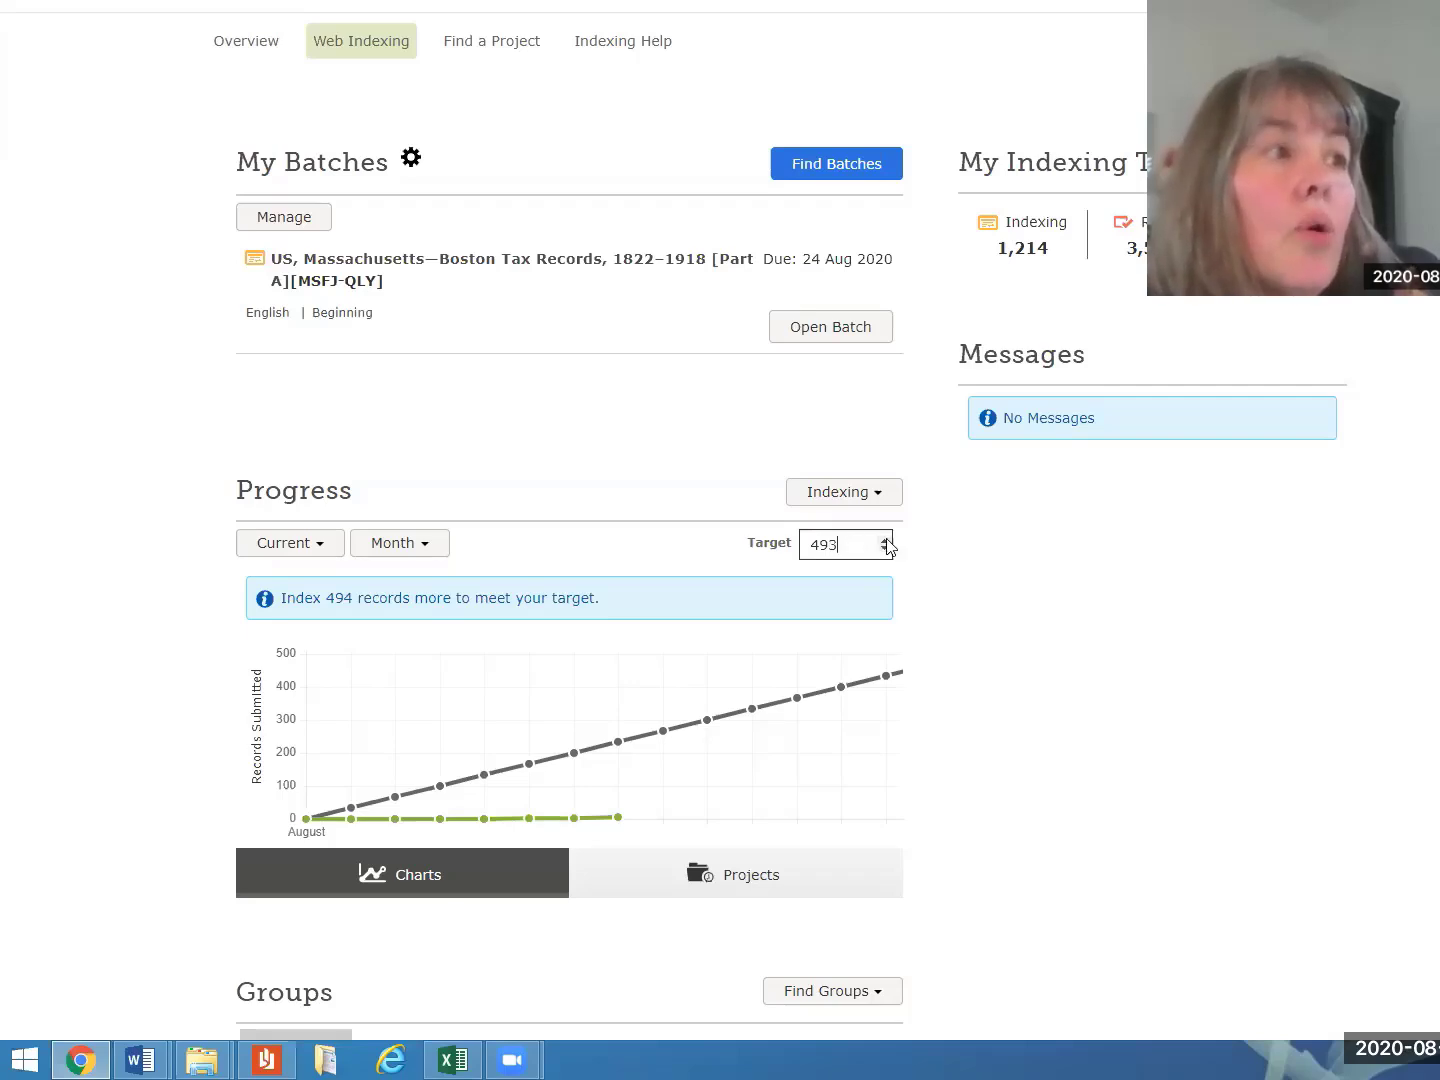
Raise the monthly indexing target back up to 500 records
click(886, 541)
click(885, 541)
click(885, 541)
click(886, 541)
click(885, 541)
click(886, 541)
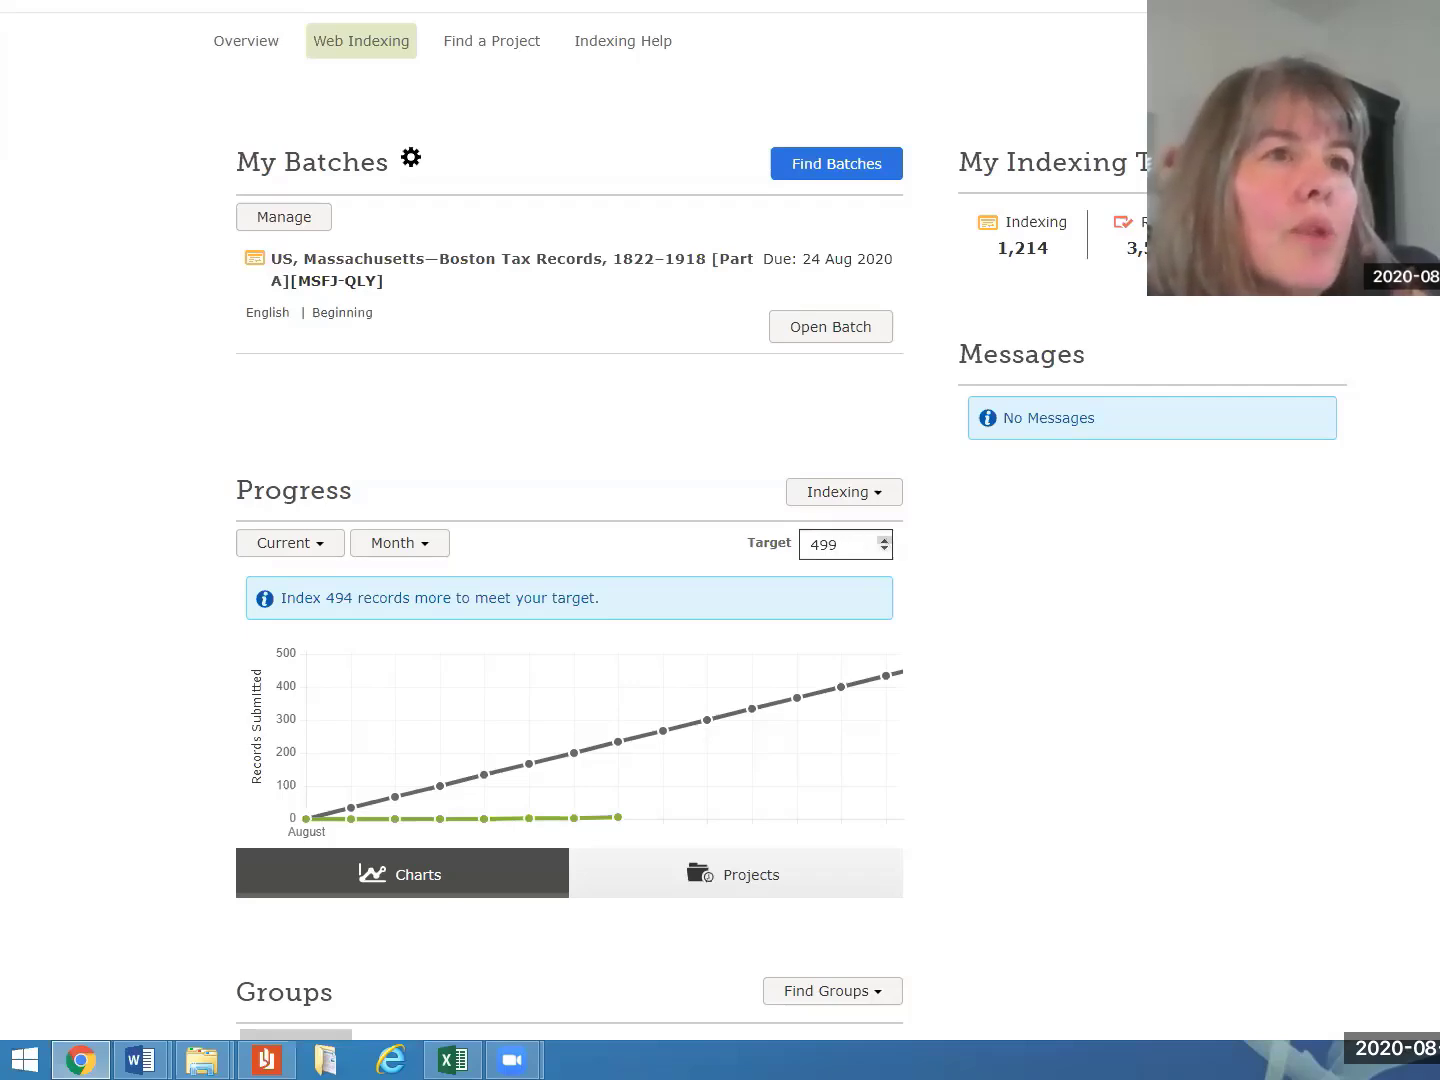
click(885, 541)
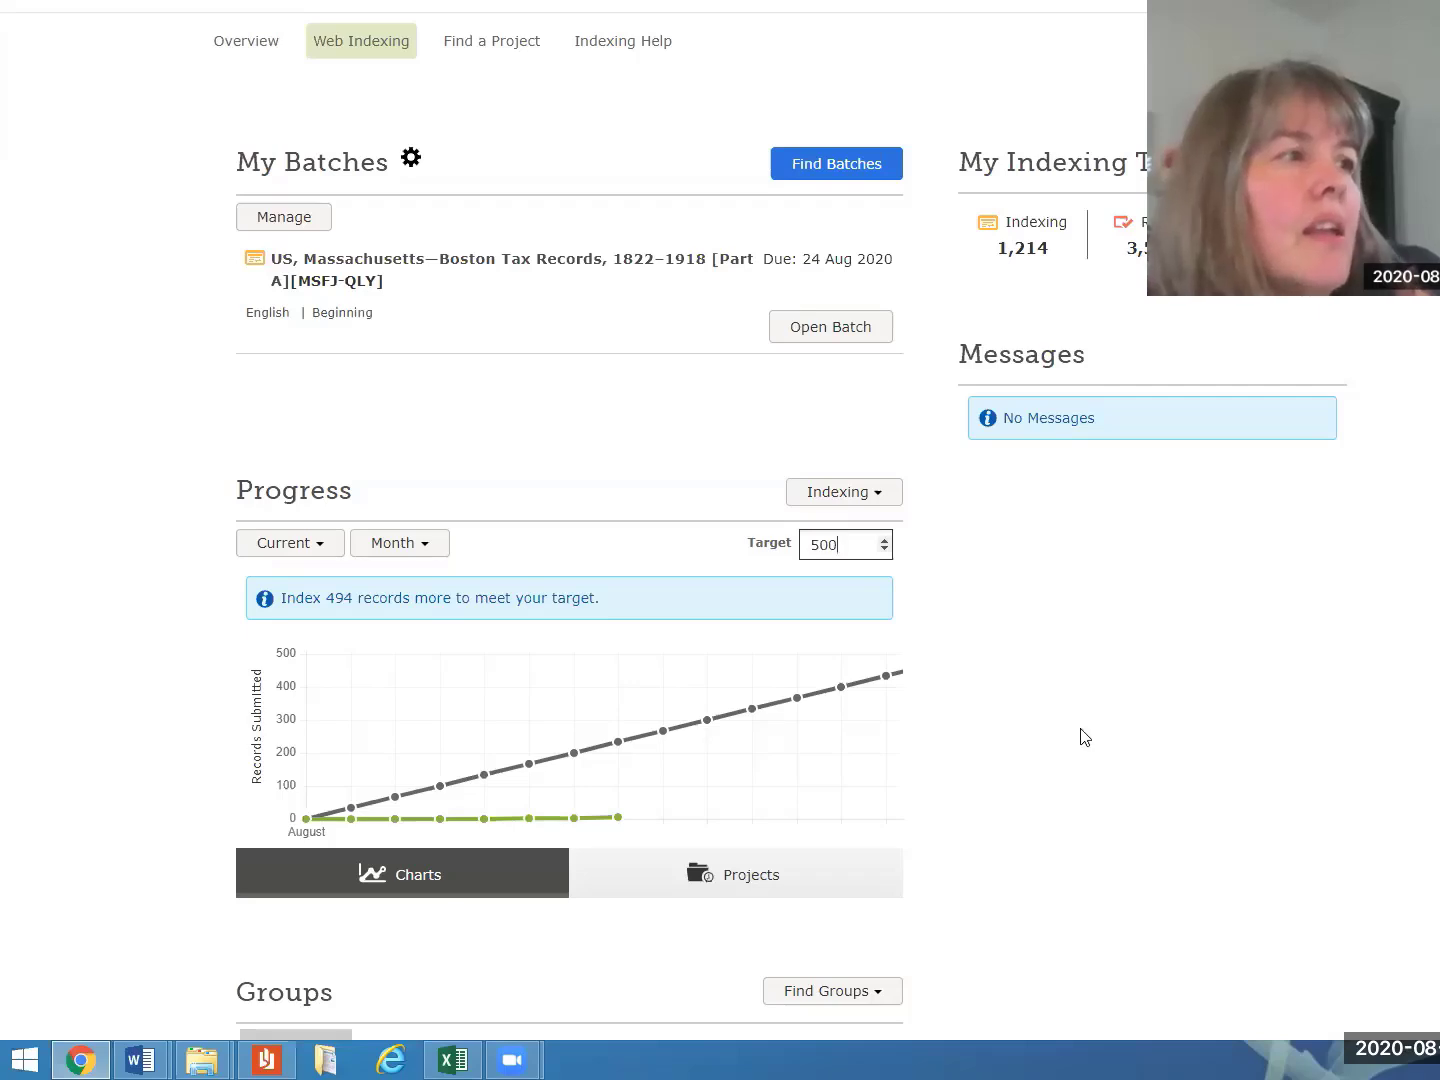
Look over the groups, open the batch finder and check its sorting options, keeping the results sorted by difficulty
scroll(1083, 737, down, 3)
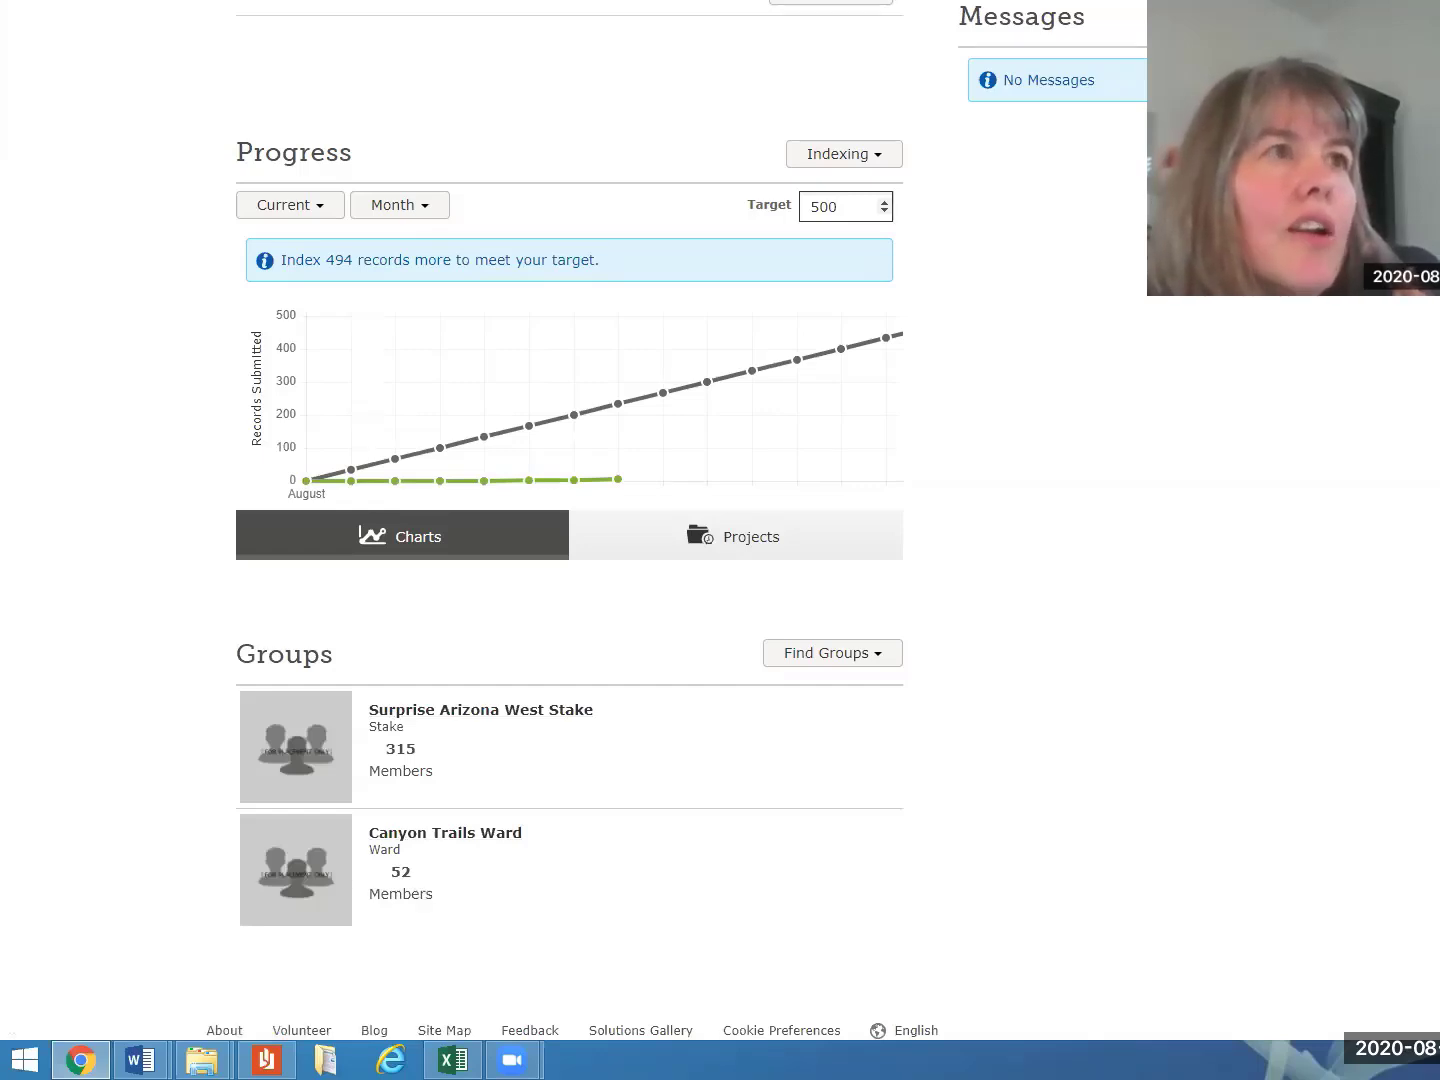
scroll(571, 540, up, 3)
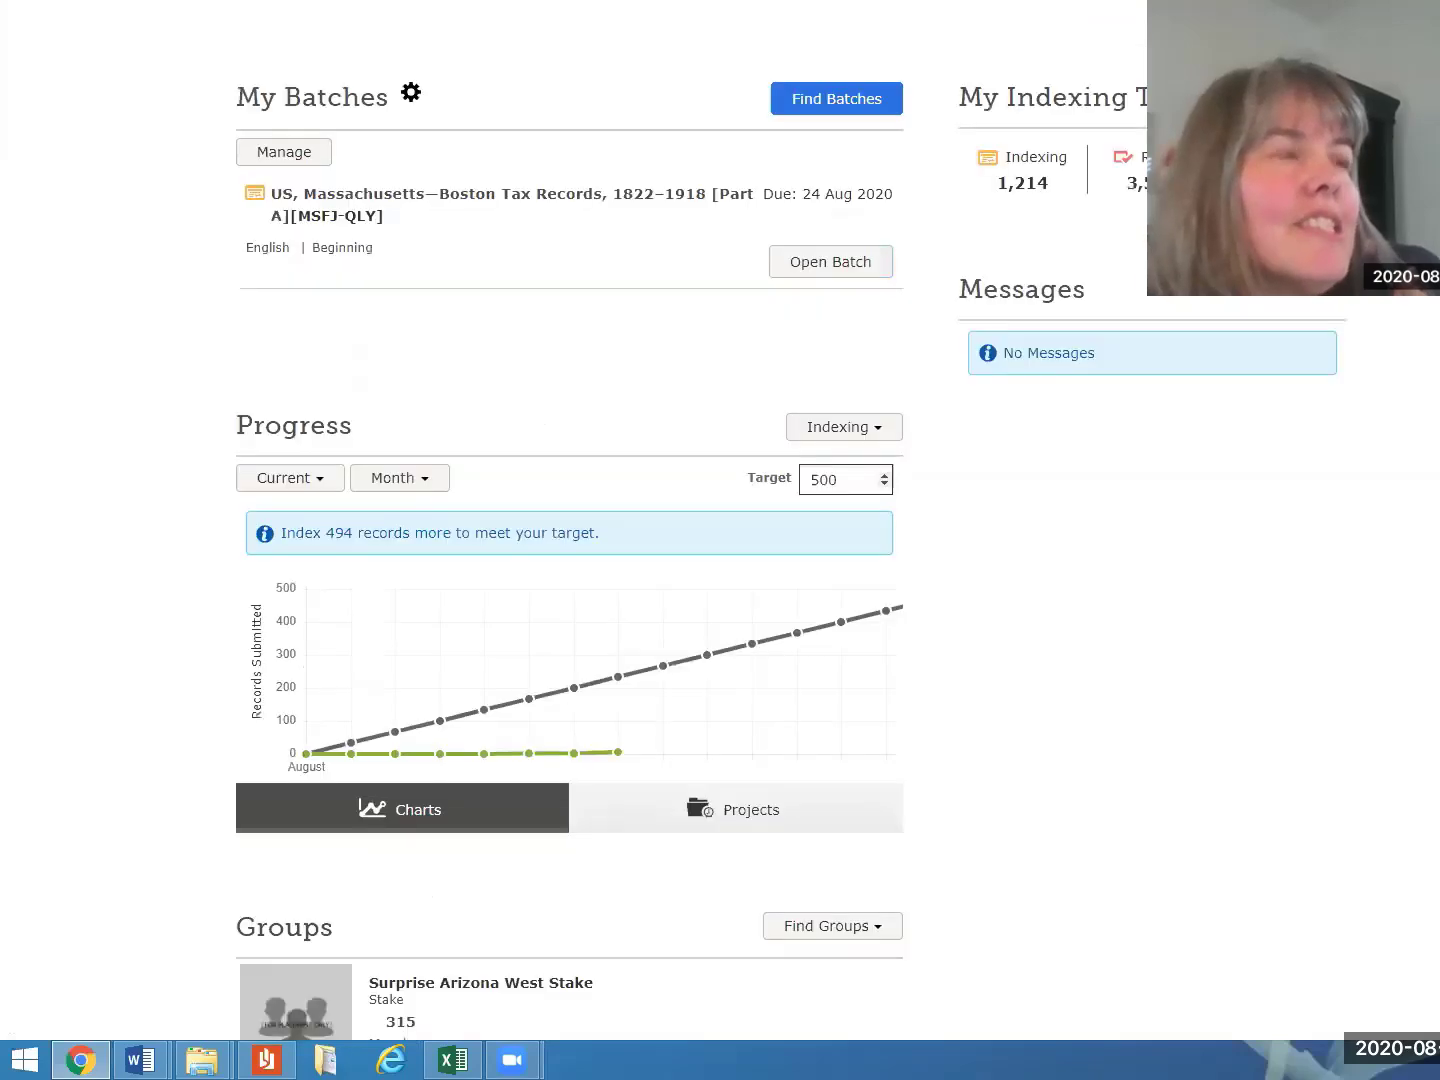
scroll(682, 527, up, 1)
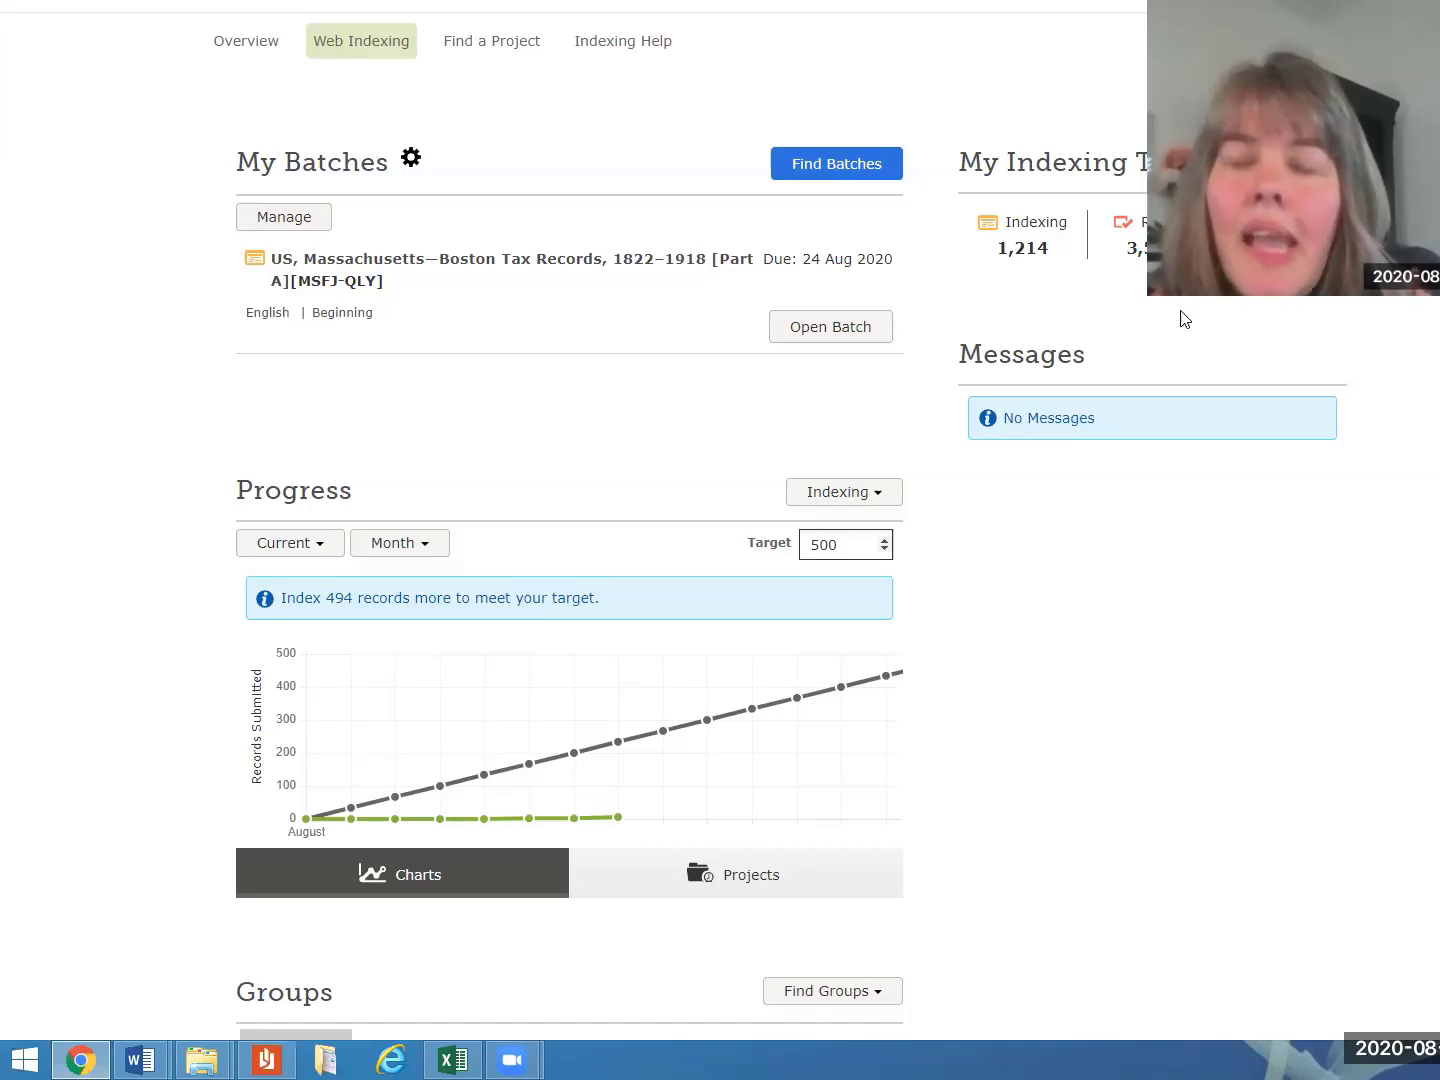
click(848, 170)
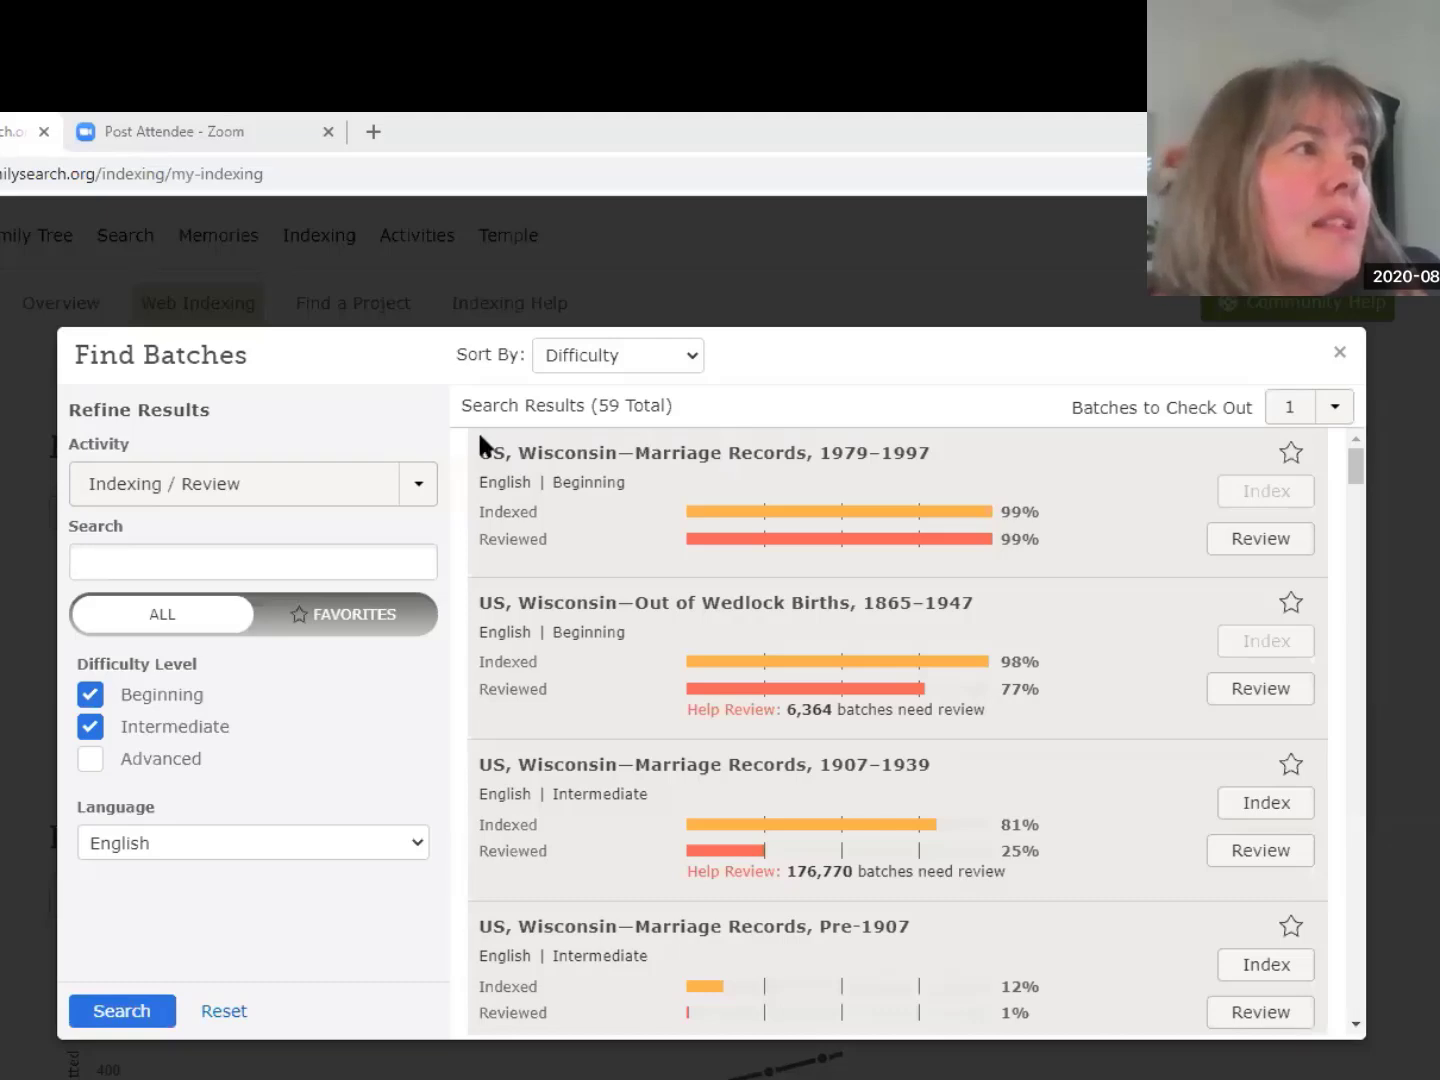
click(697, 365)
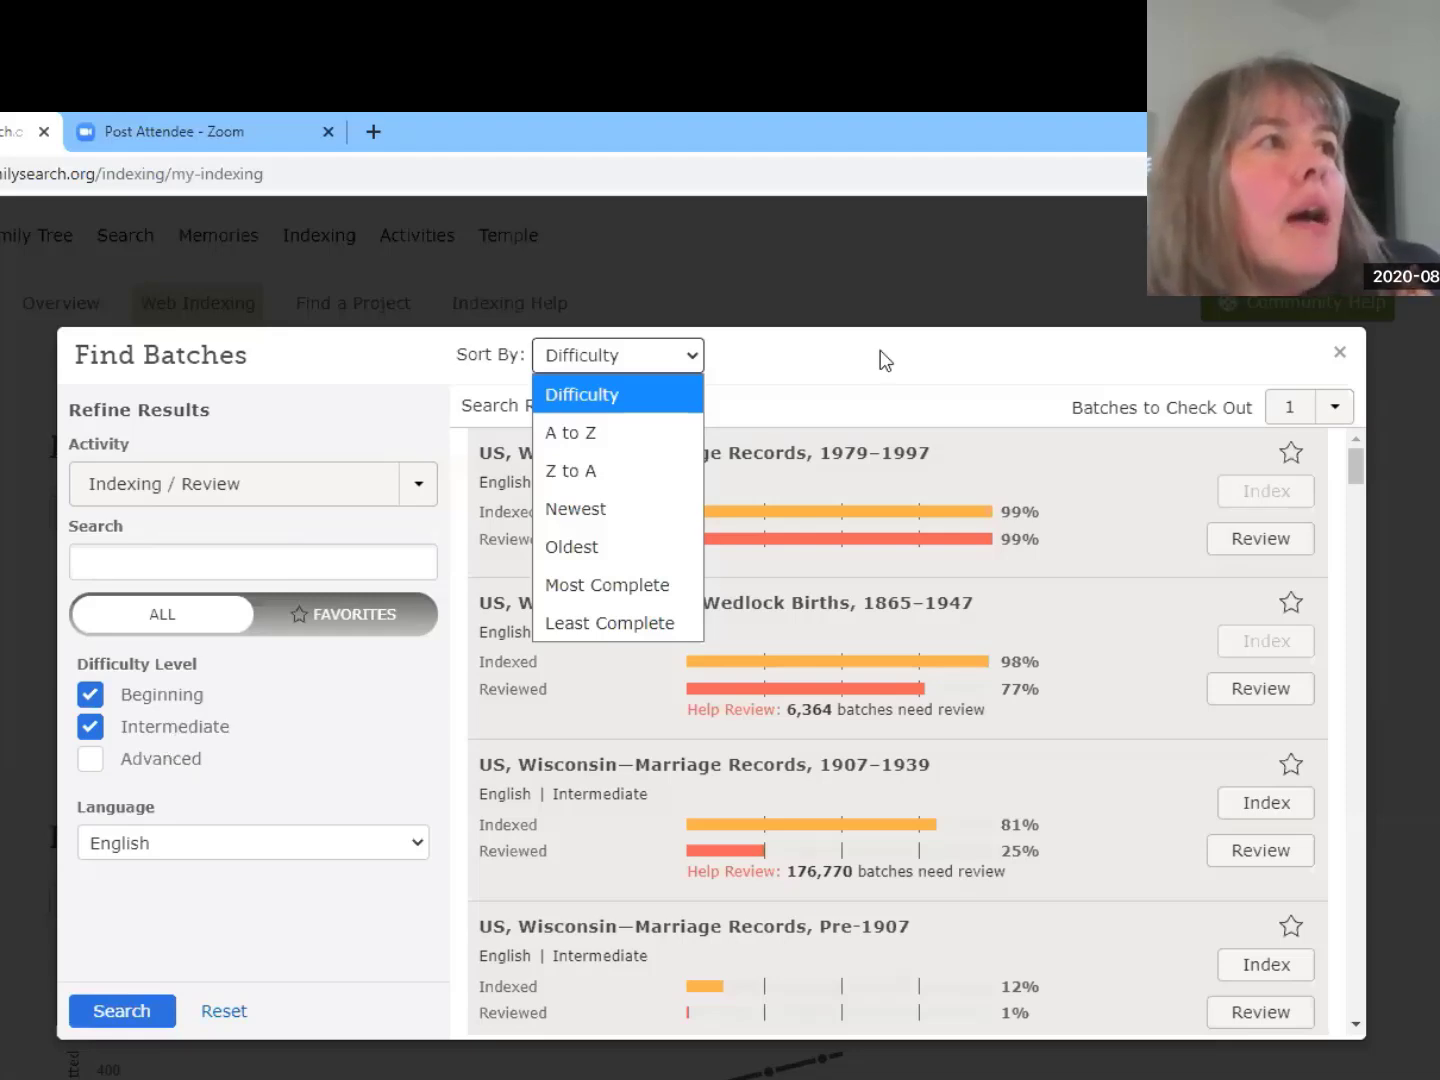
click(620, 708)
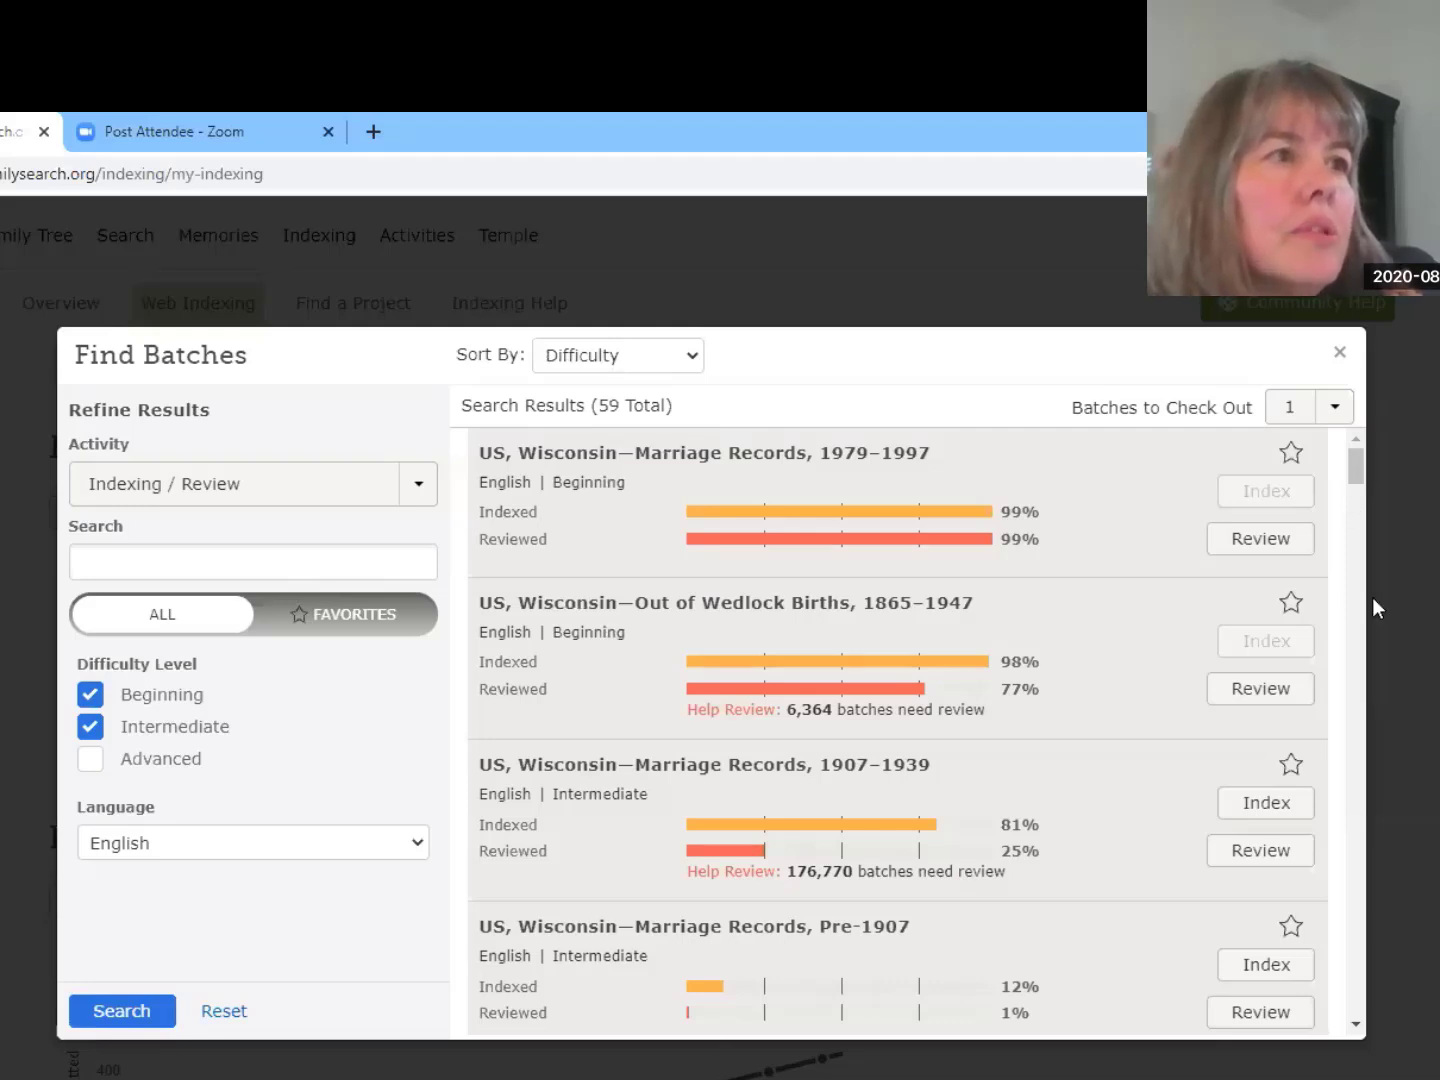
Browse the available English projects and check the language choices, keeping English selected
scroll(1370, 651, down, 10)
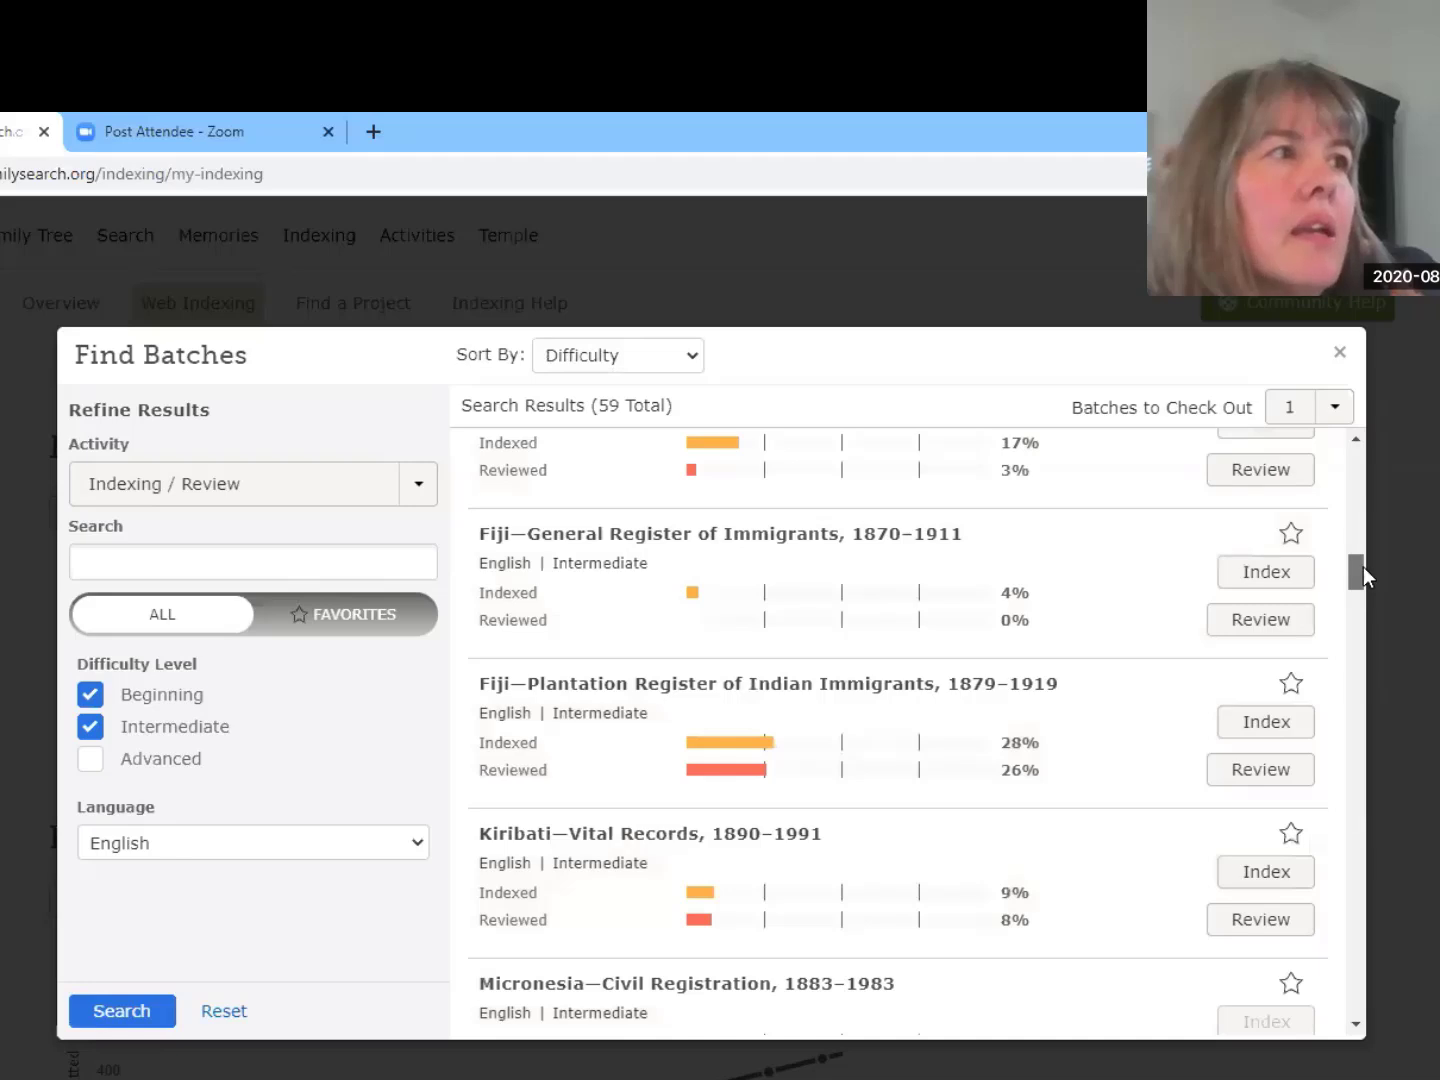
scroll(1360, 540, down, 3)
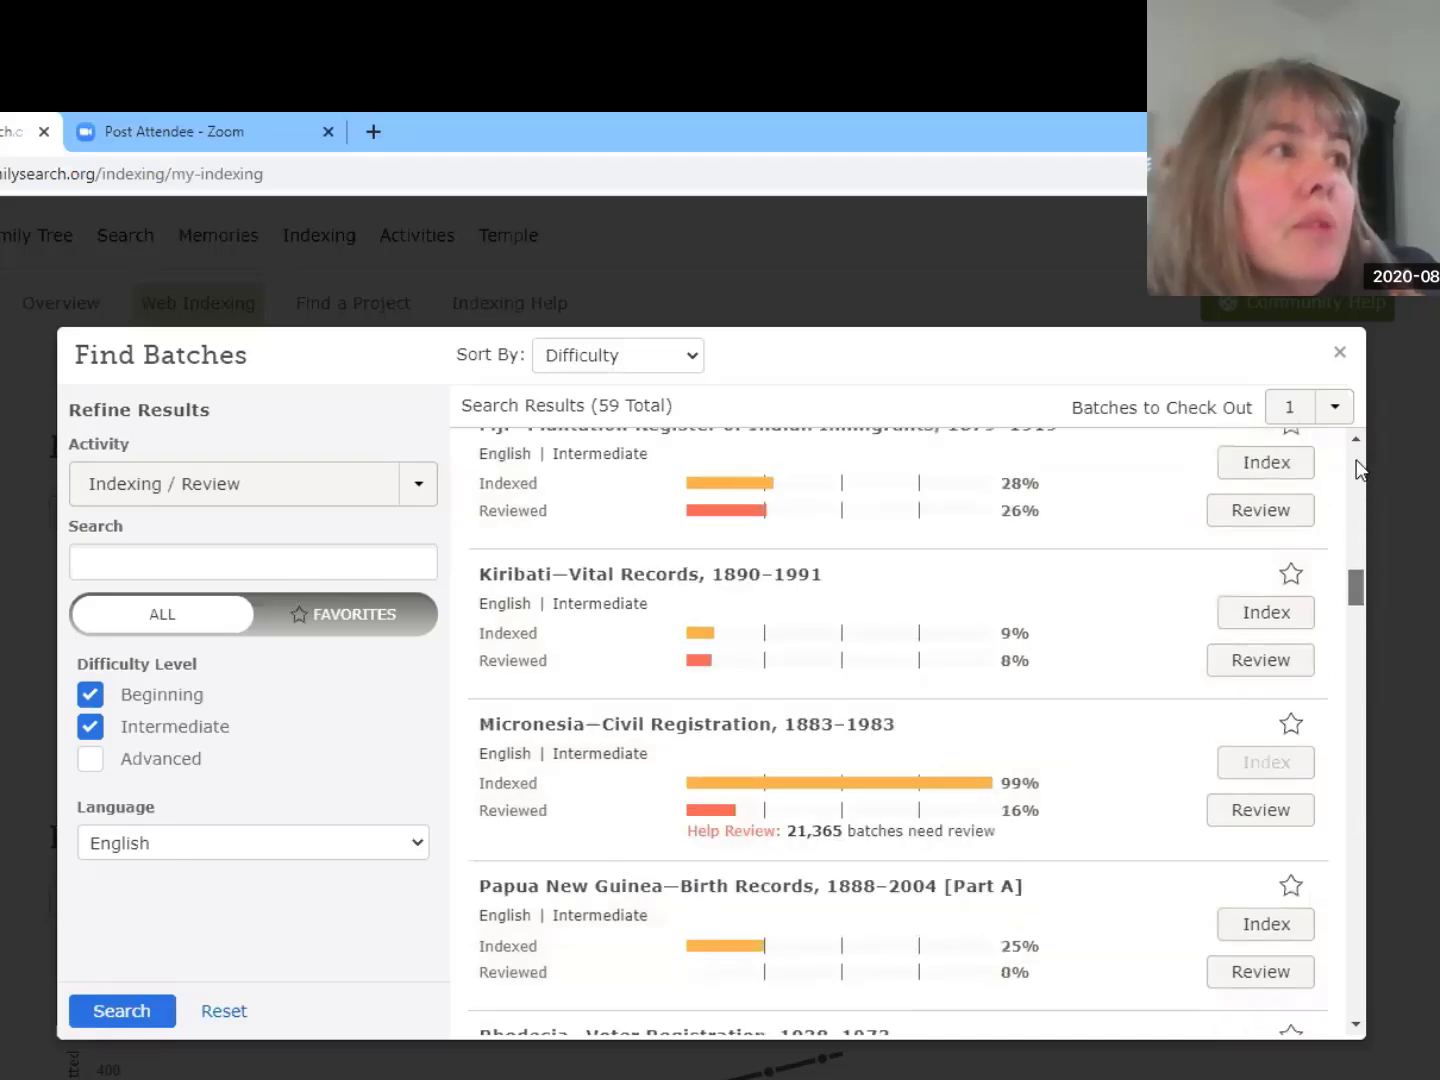
scroll(1356, 459, up, 10)
scroll(1358, 446, up, 3)
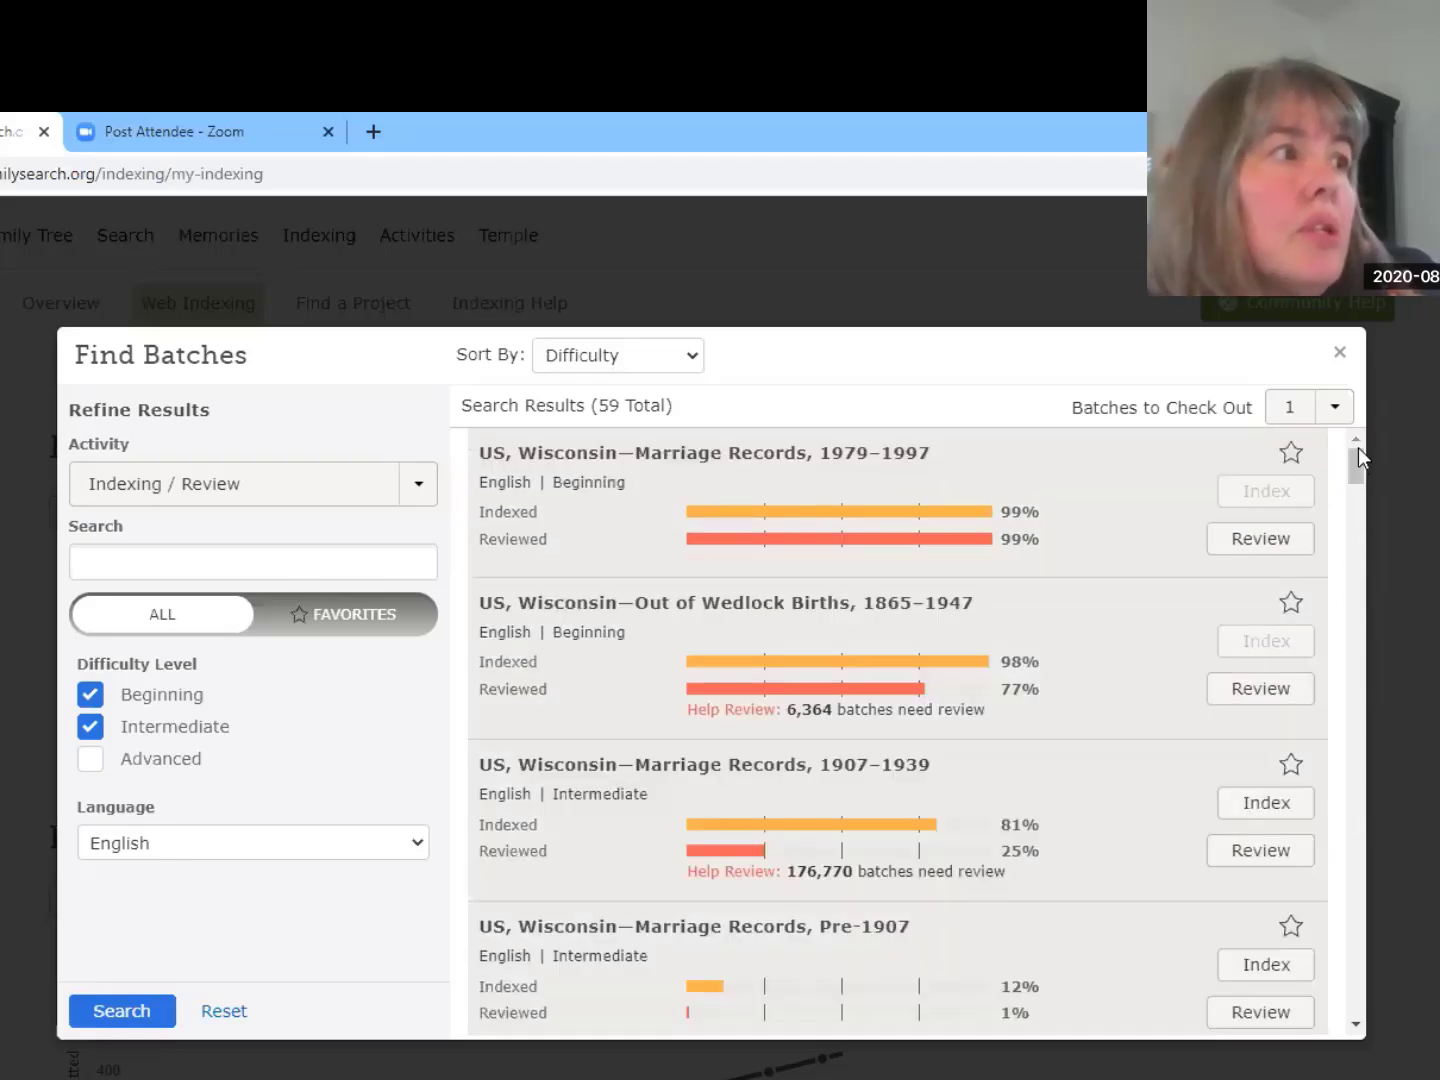
click(420, 858)
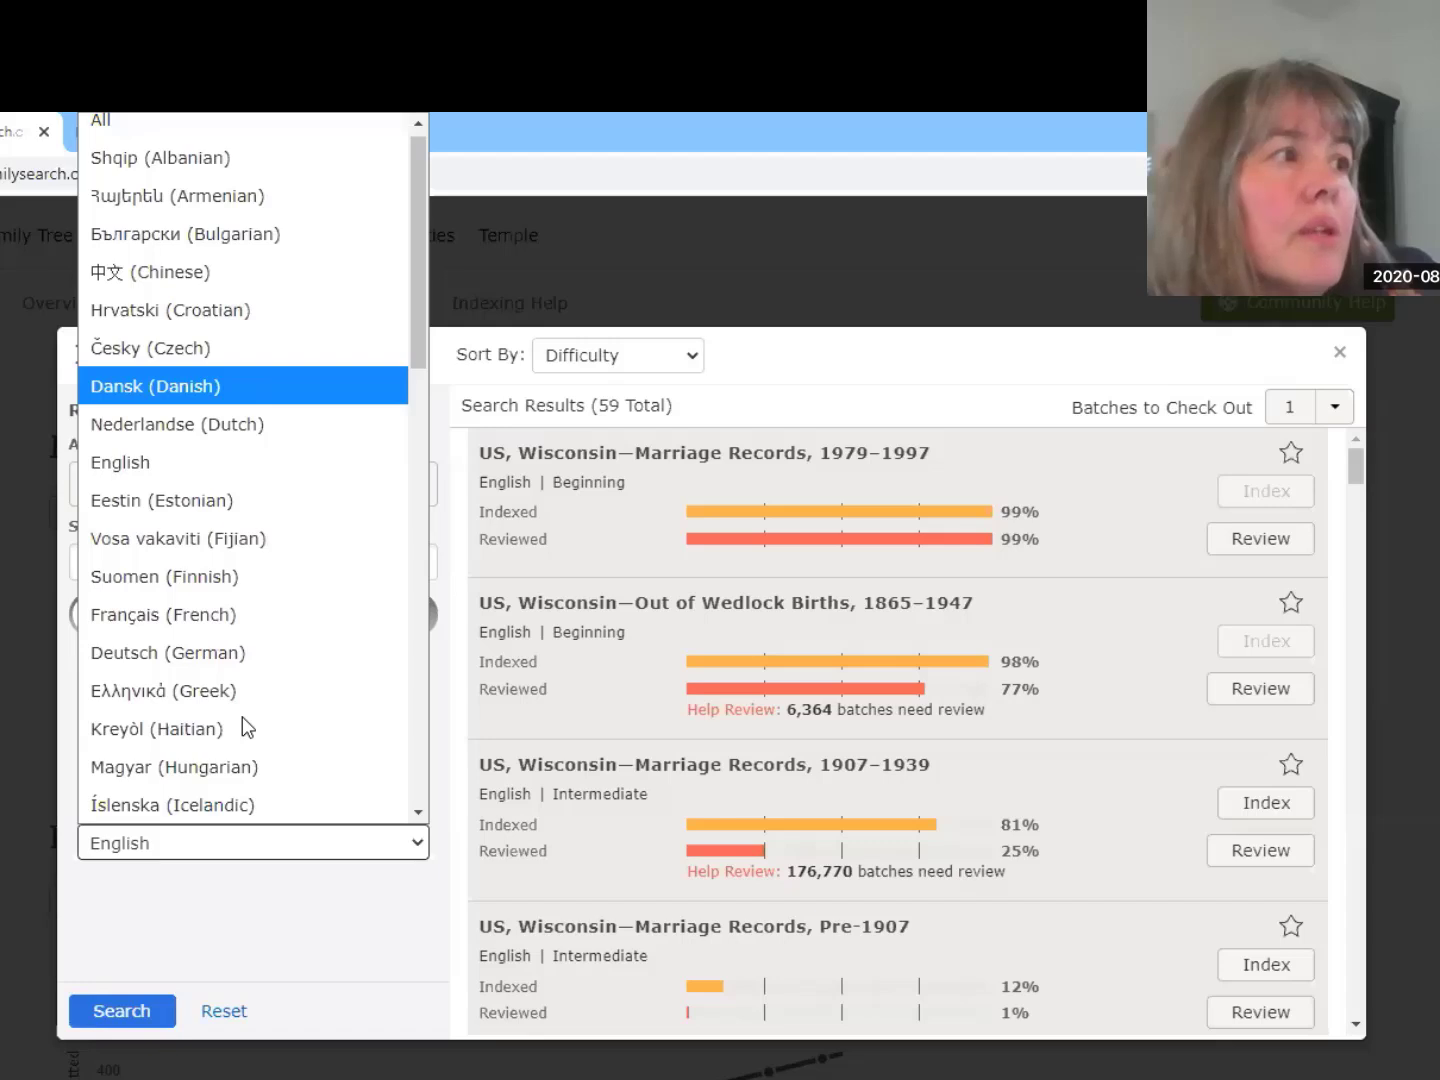
click(418, 855)
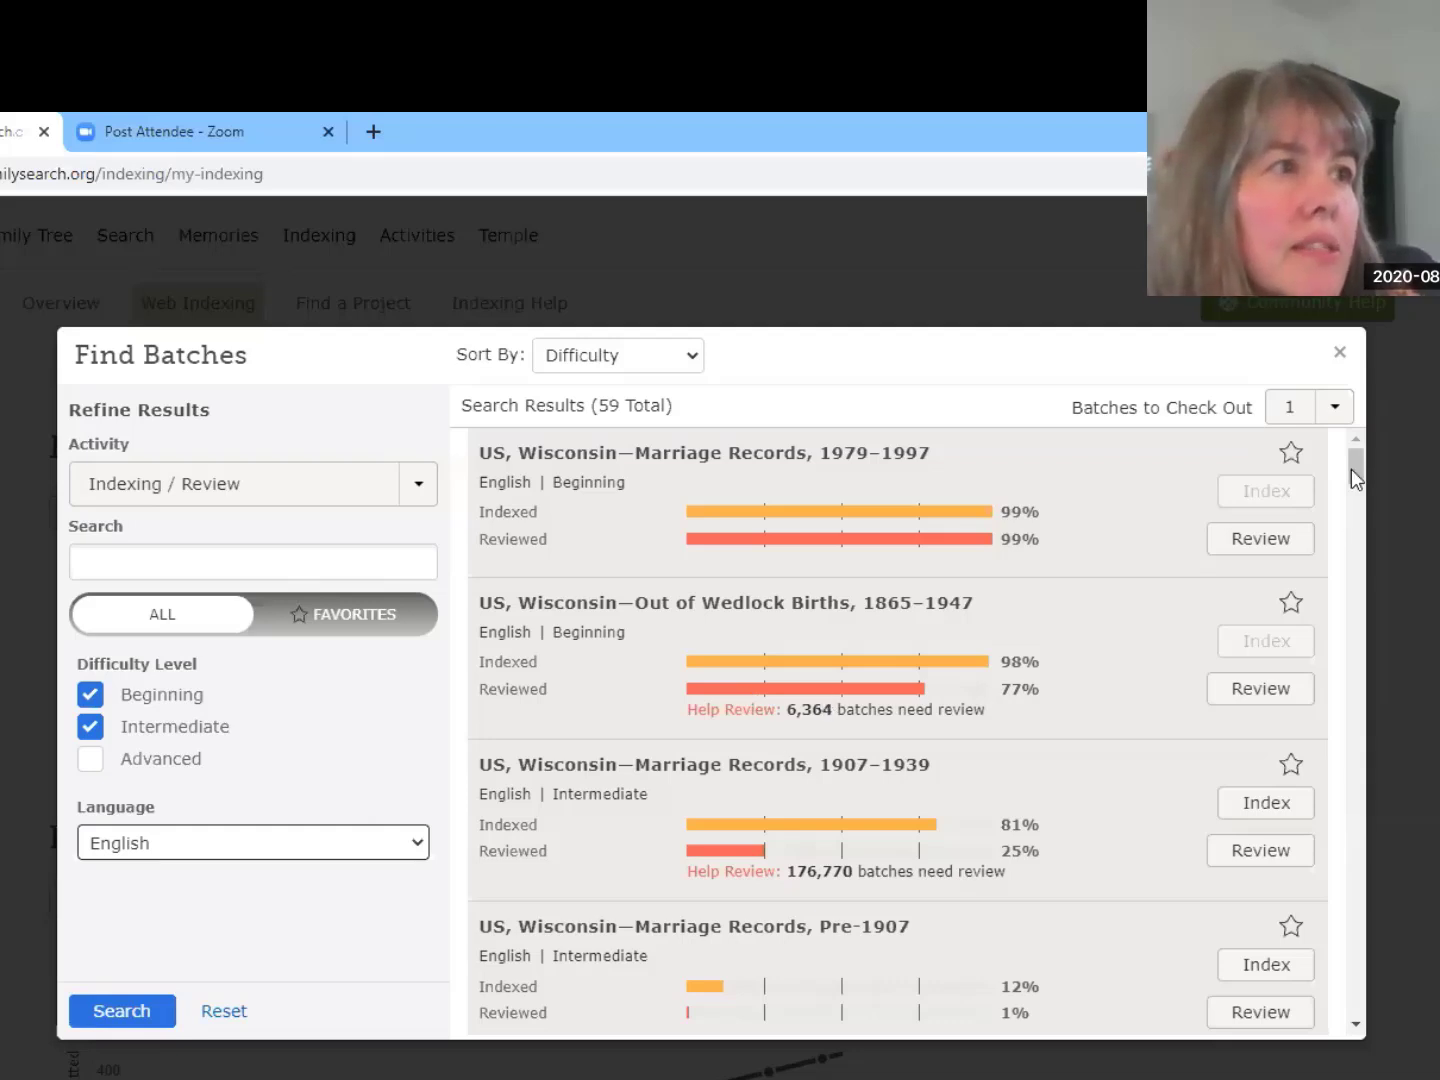
Check out a batch to index from US, Wisconsin—Marriage Records, Pre-1907 and acknowledge the notice about reading the instructions
scroll(1356, 476, down, 1)
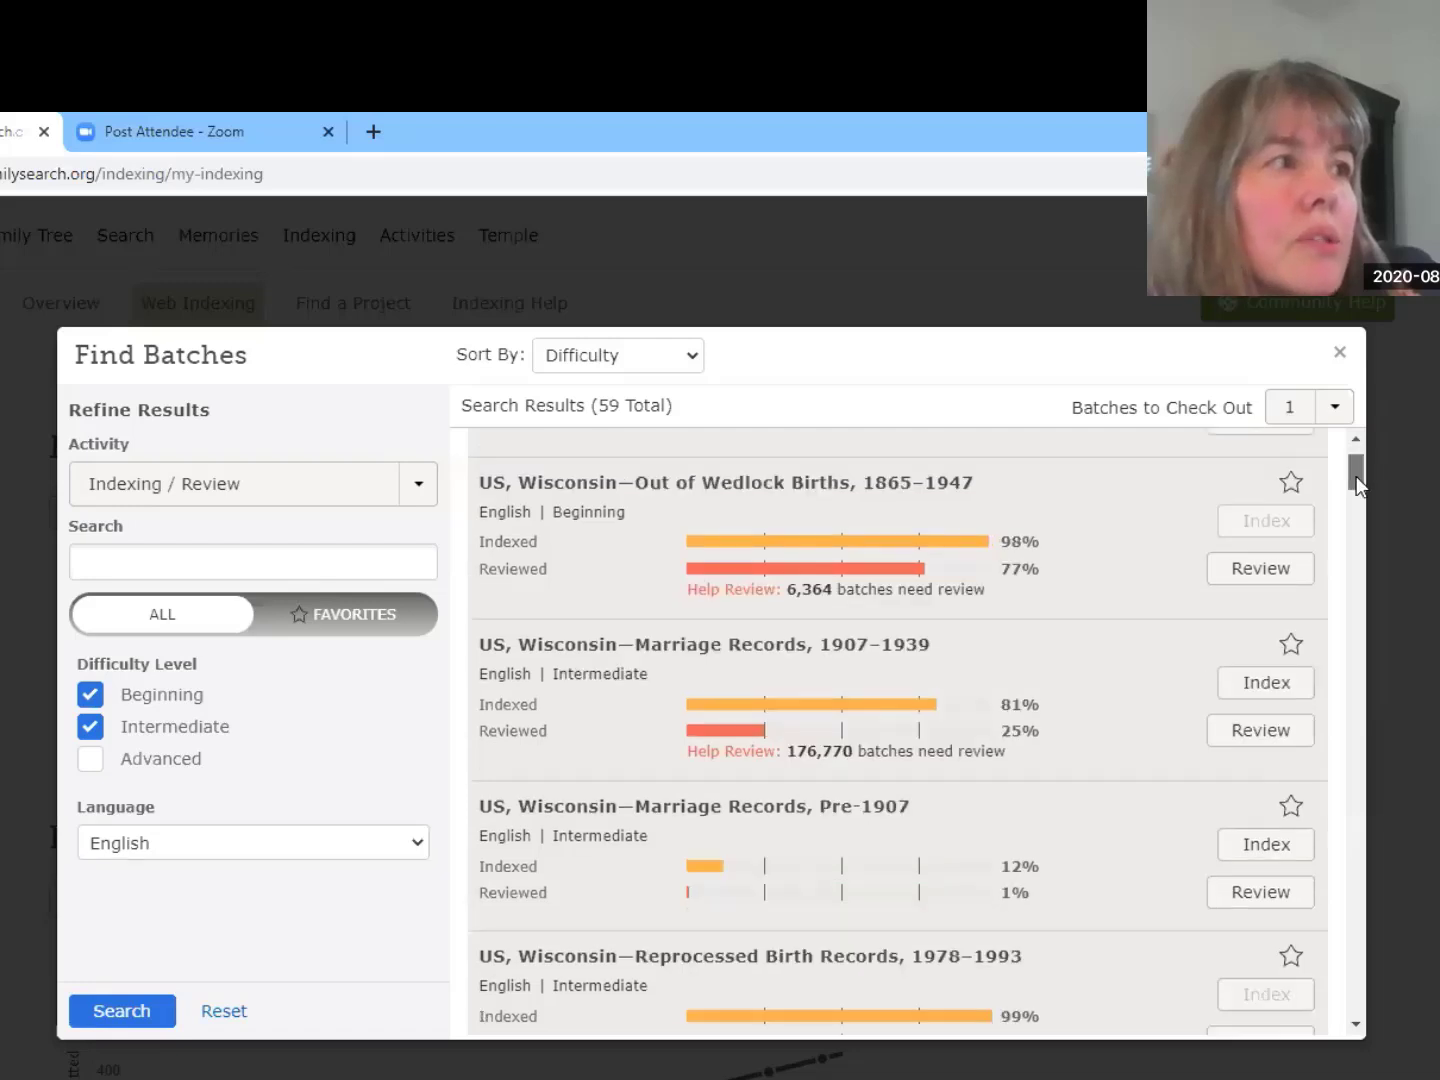
drag(1356, 479, 1358, 483)
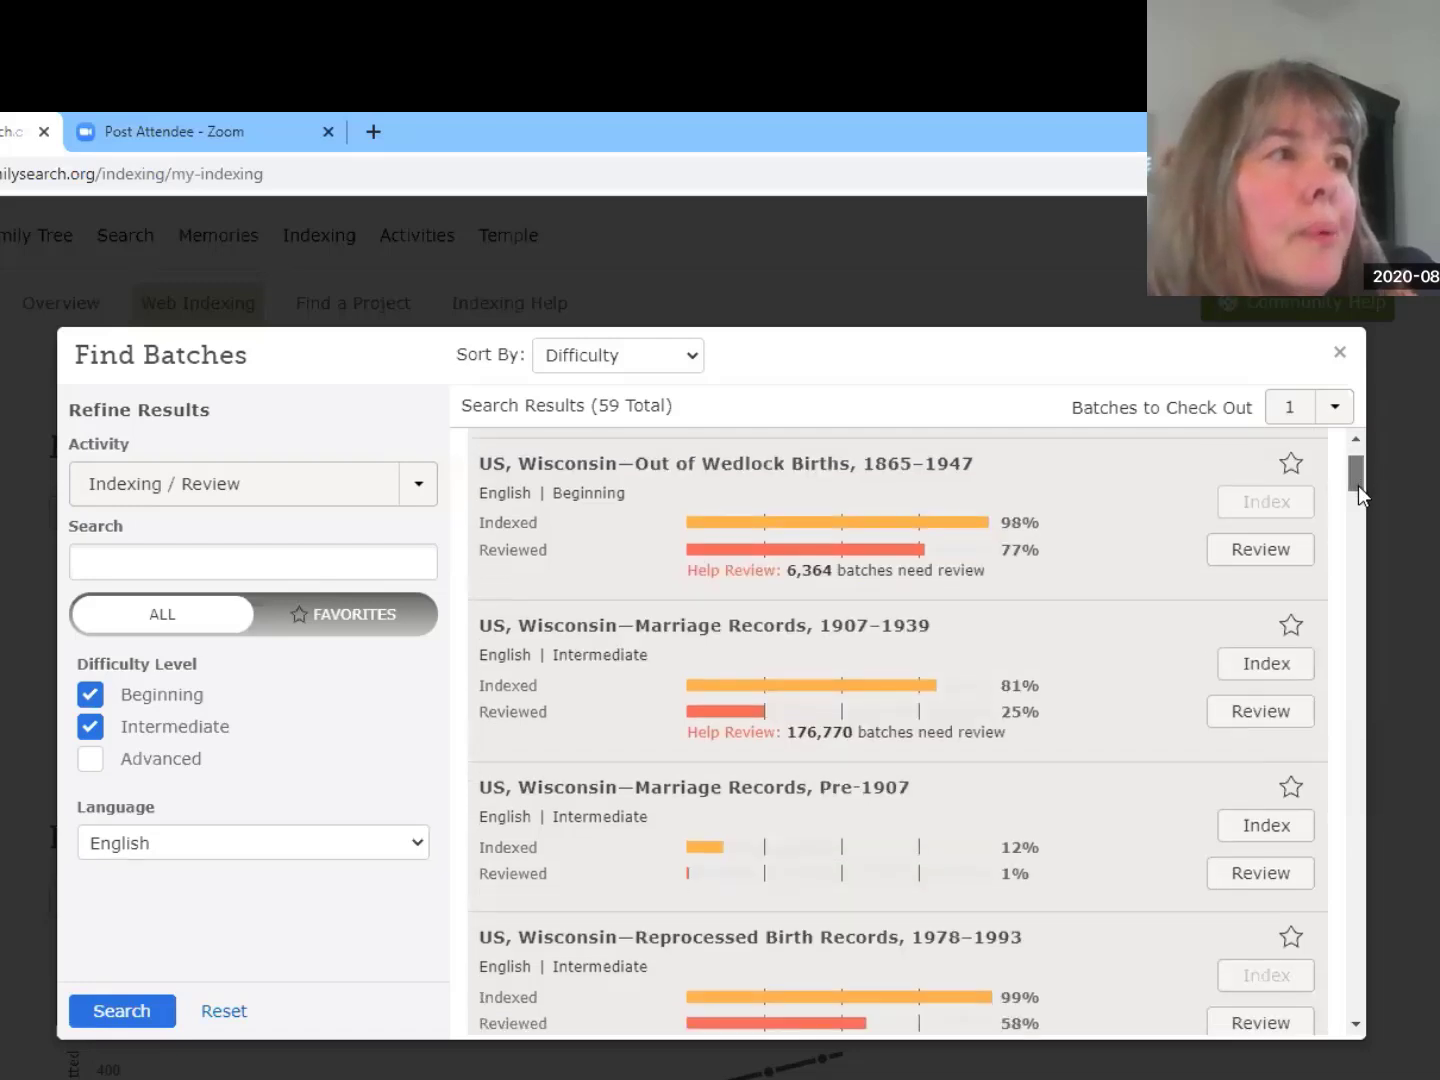
scroll(1358, 485, down, 1)
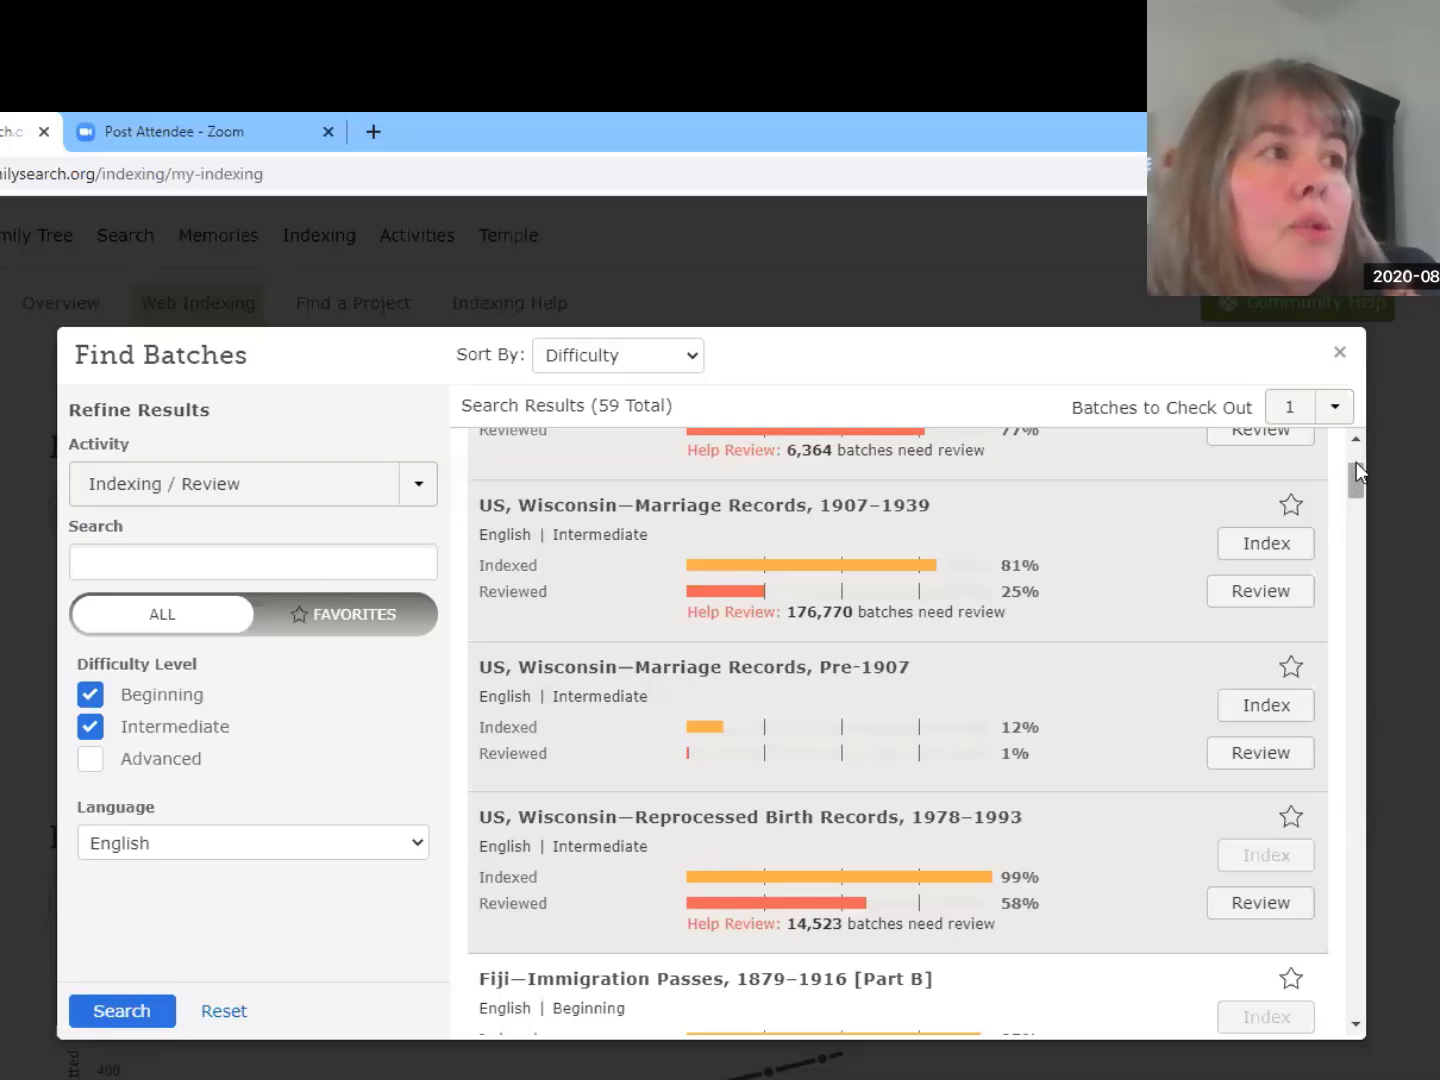
scroll(872, 555, up, 2)
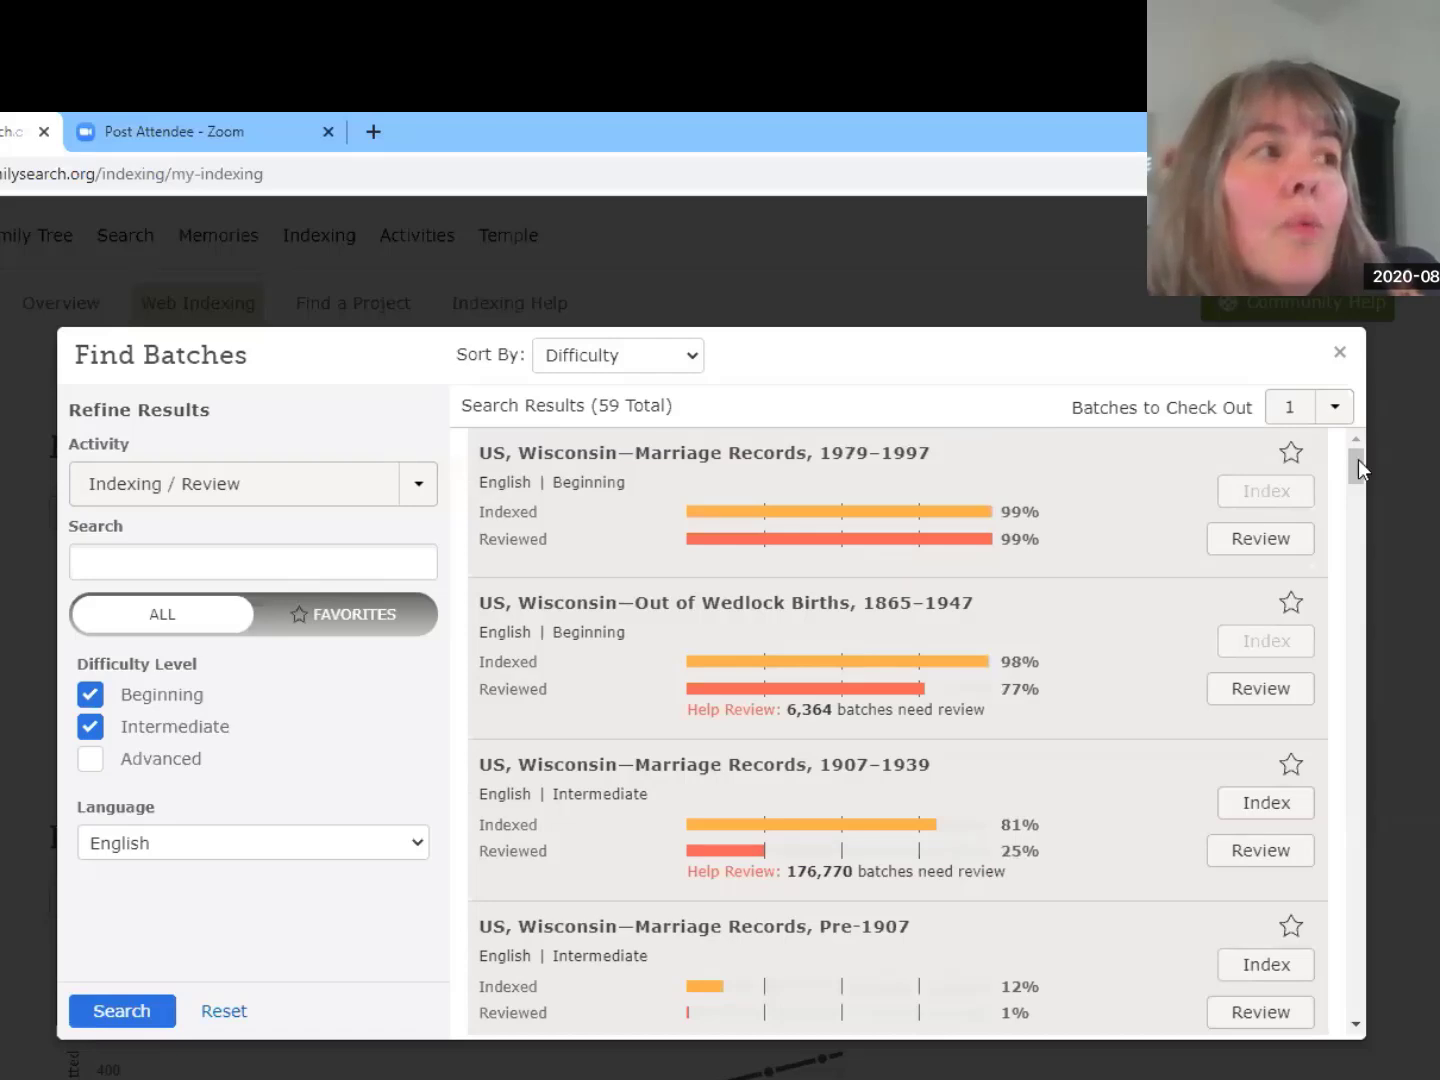
scroll(1361, 484, down, 3)
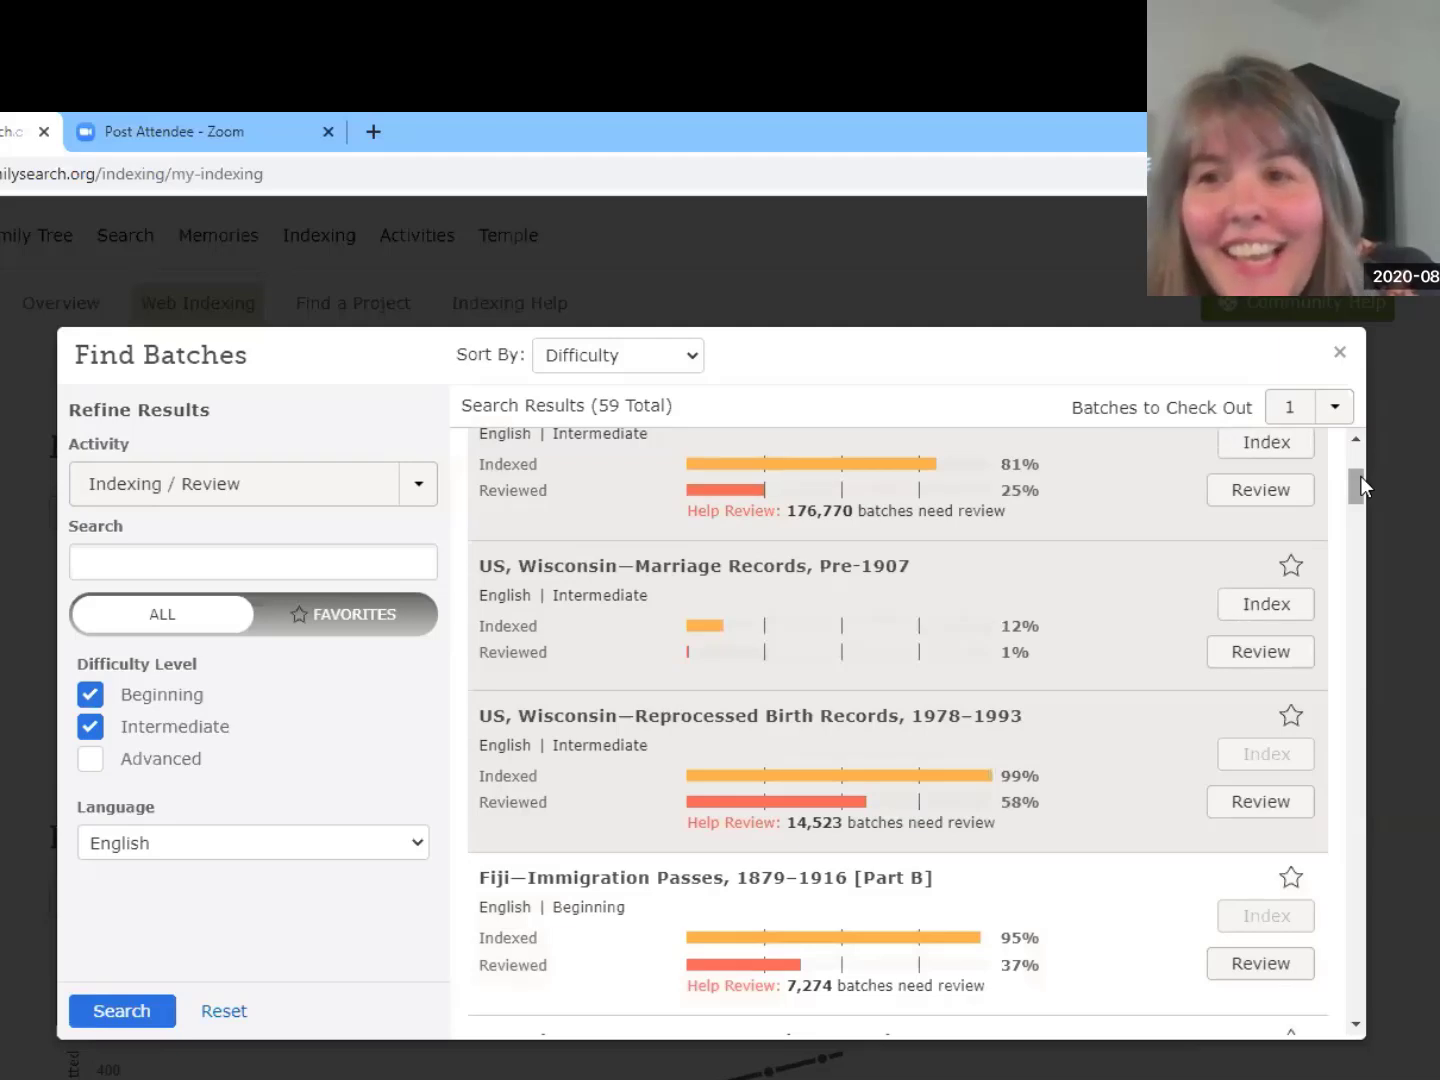
click(1264, 607)
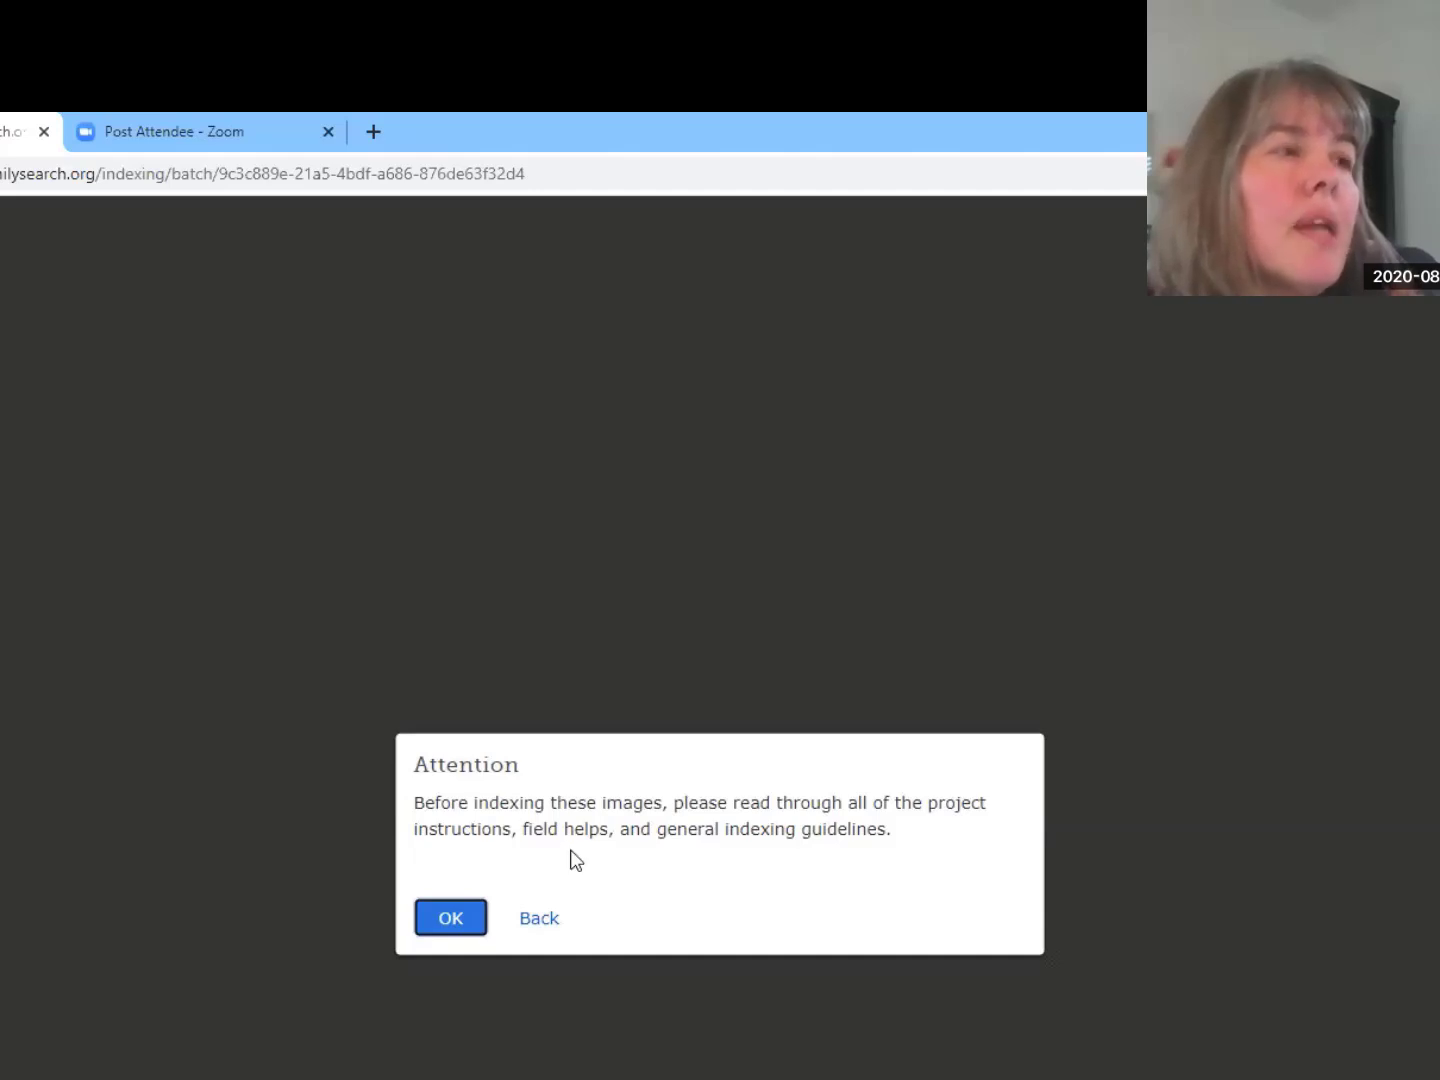
click(452, 918)
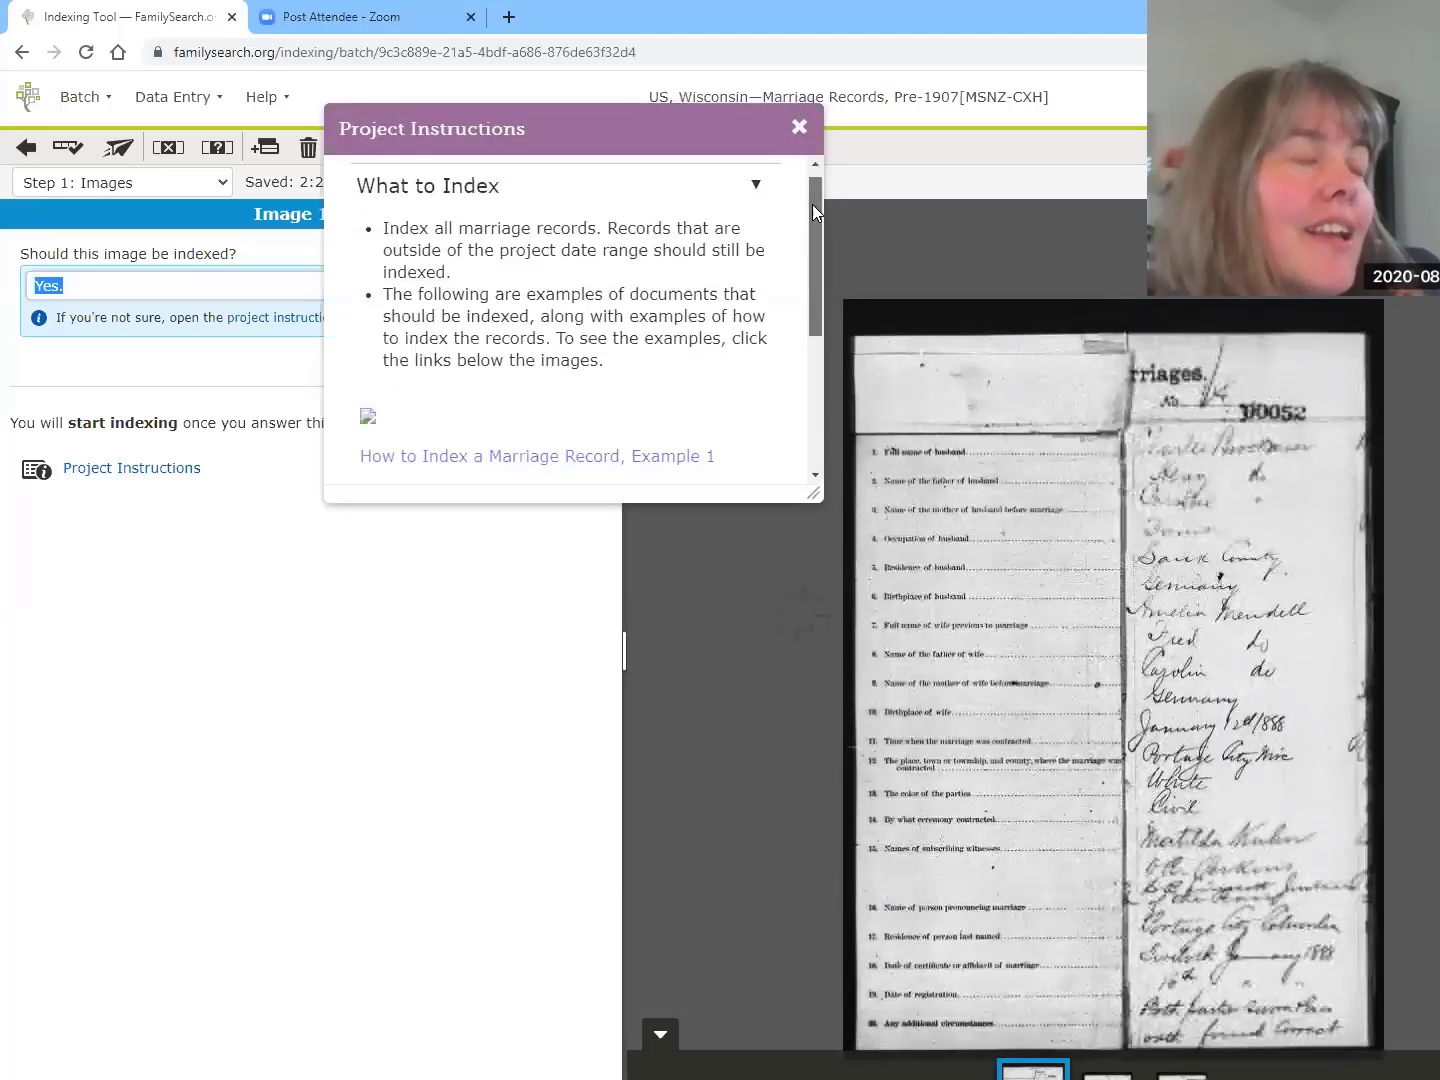
Read the What to Index section of the project instructions and close them
drag(812, 204, 814, 211)
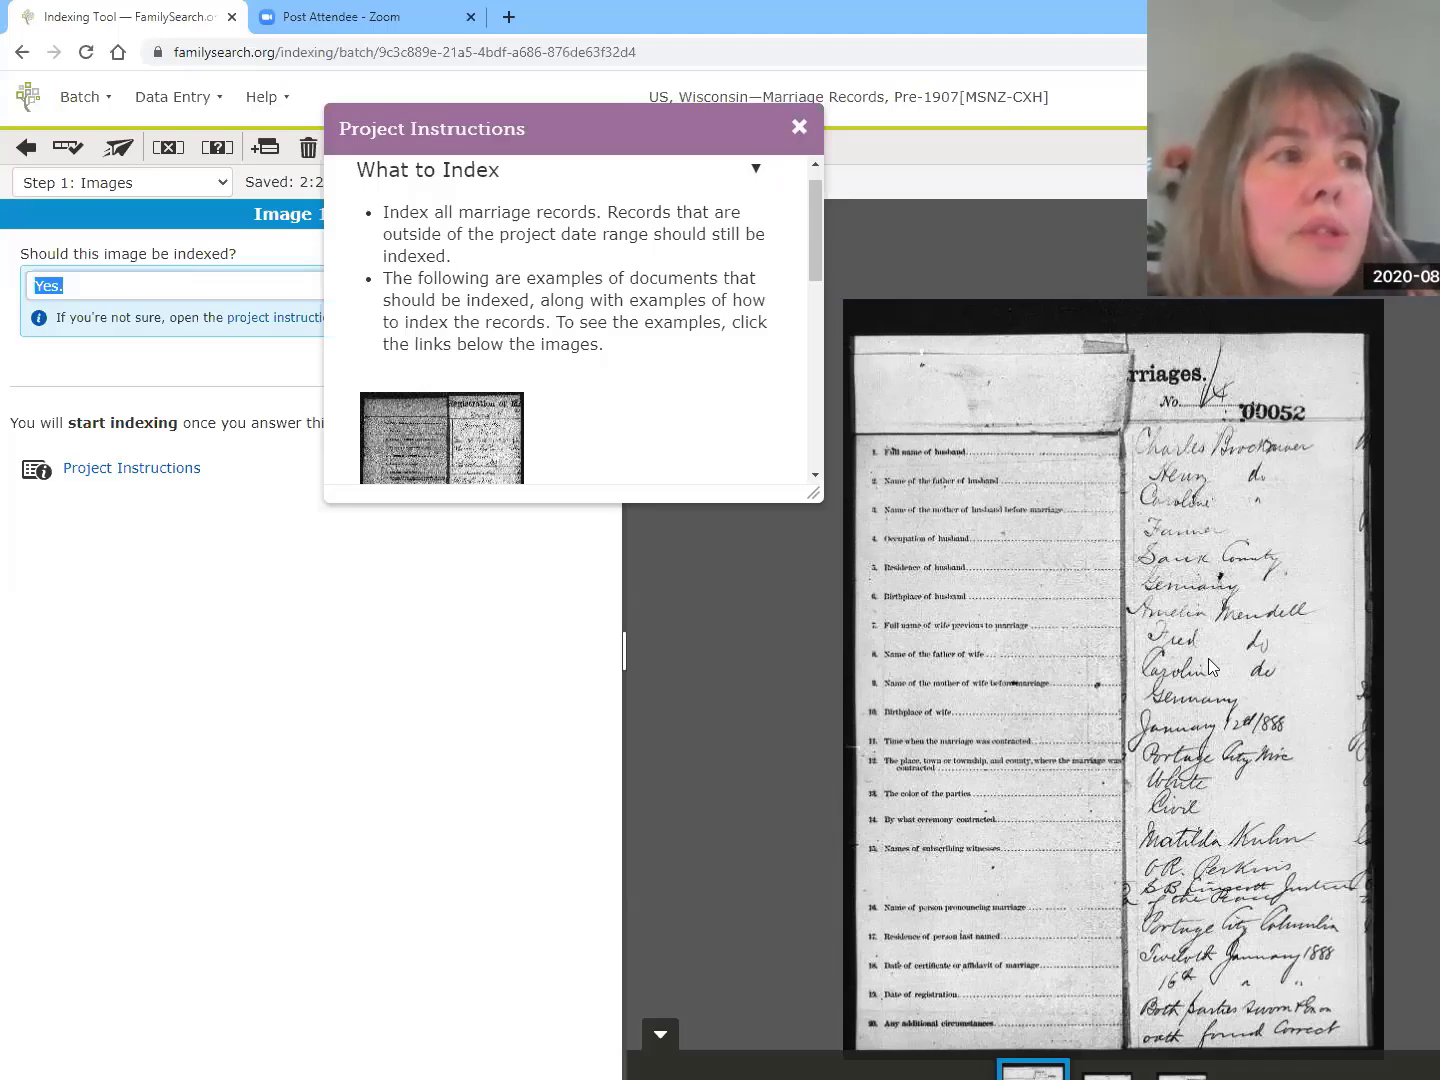
click(799, 128)
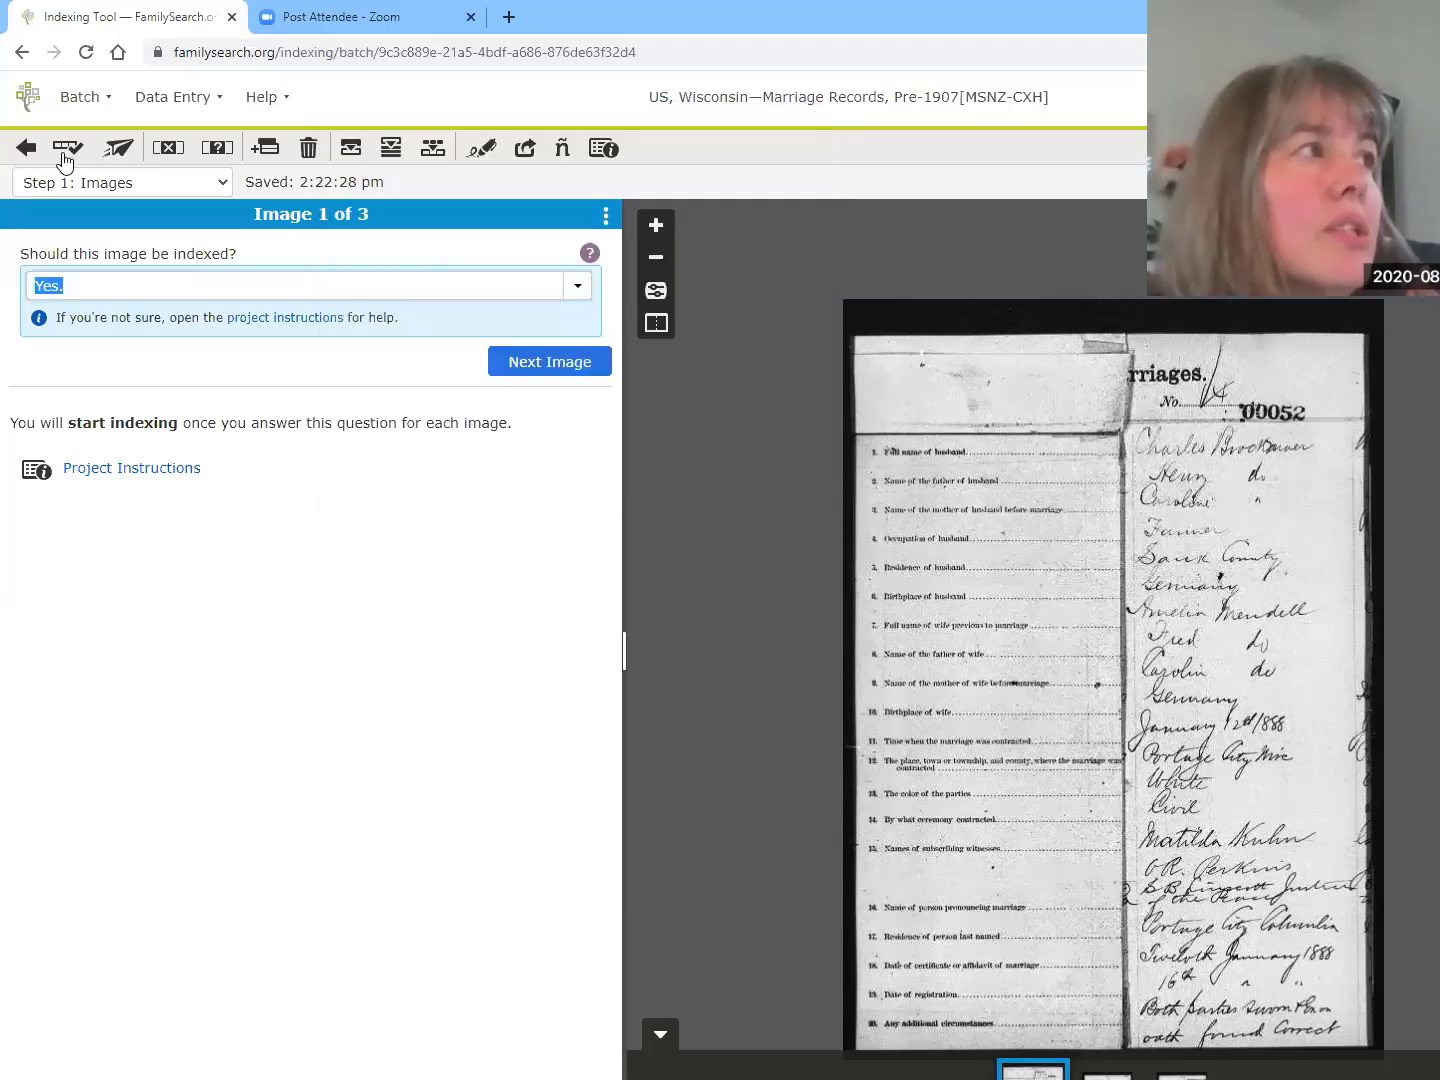
click(64, 157)
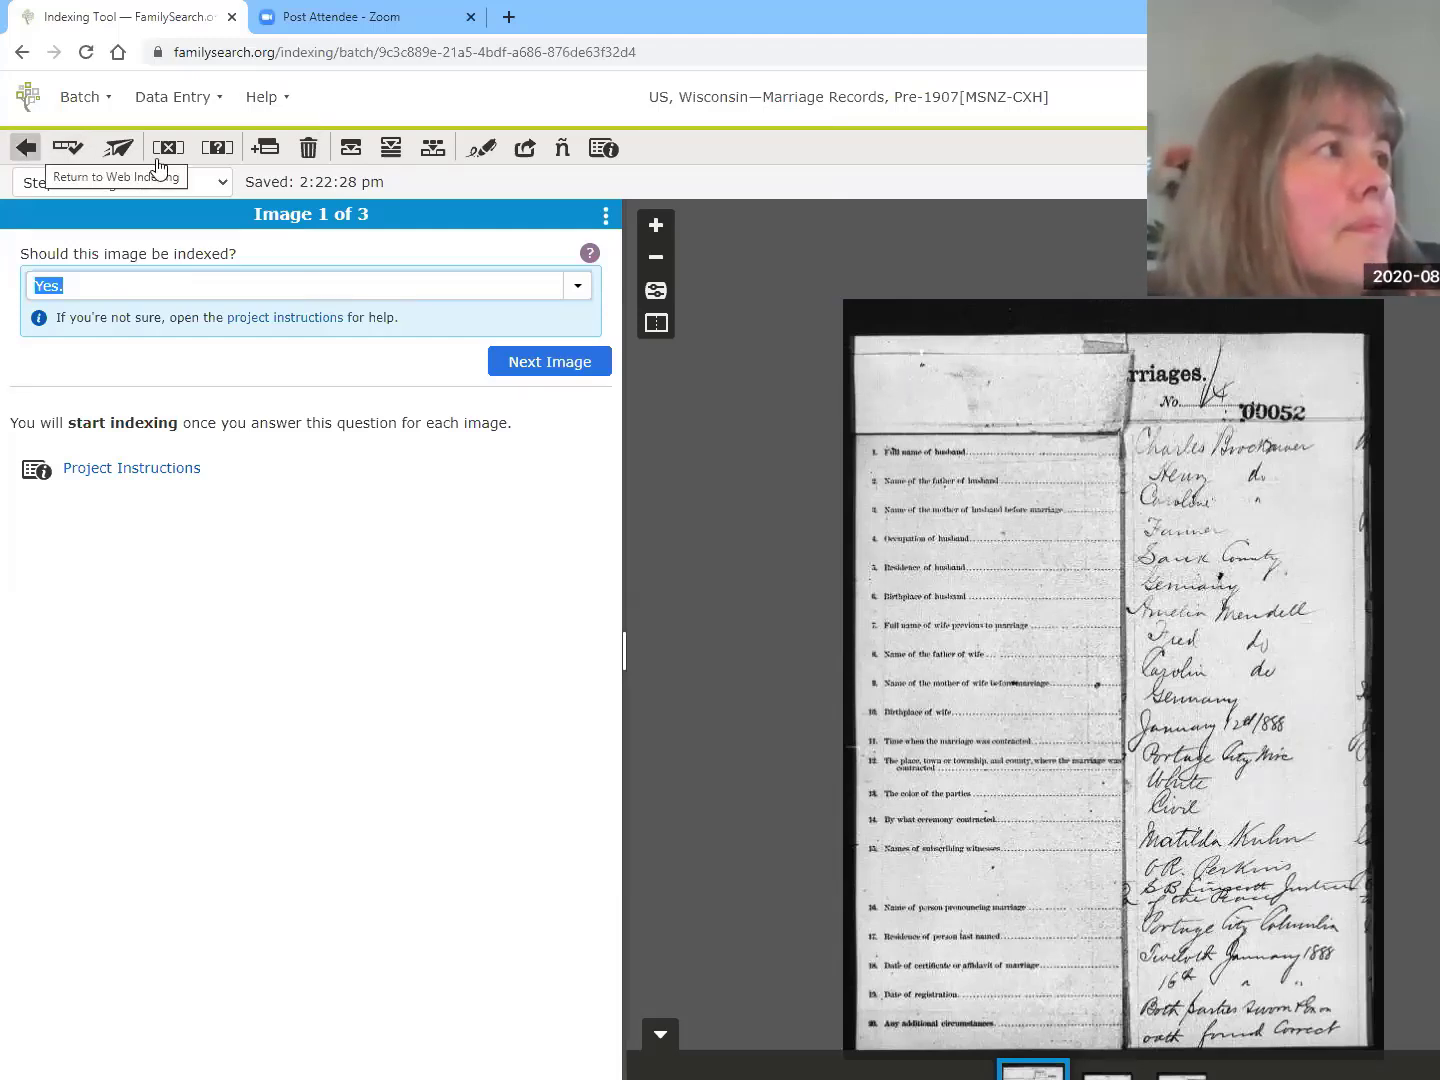
Return the Wisconsin marriage records batch without indexing it and reopen the batch finder
click(109, 100)
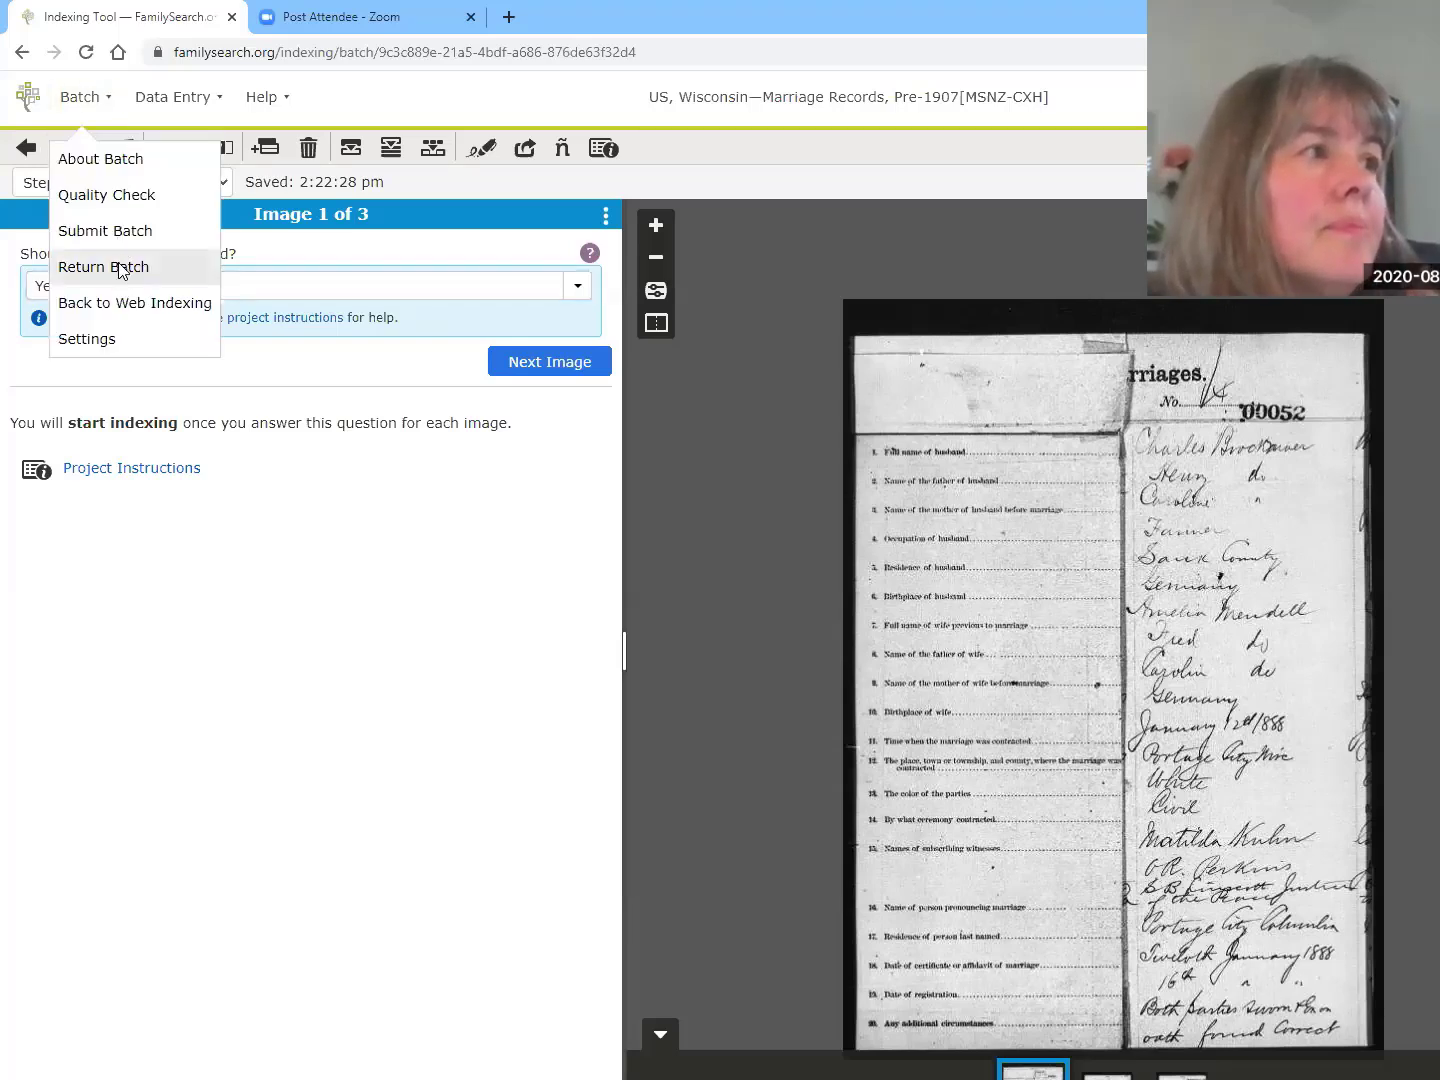
click(118, 268)
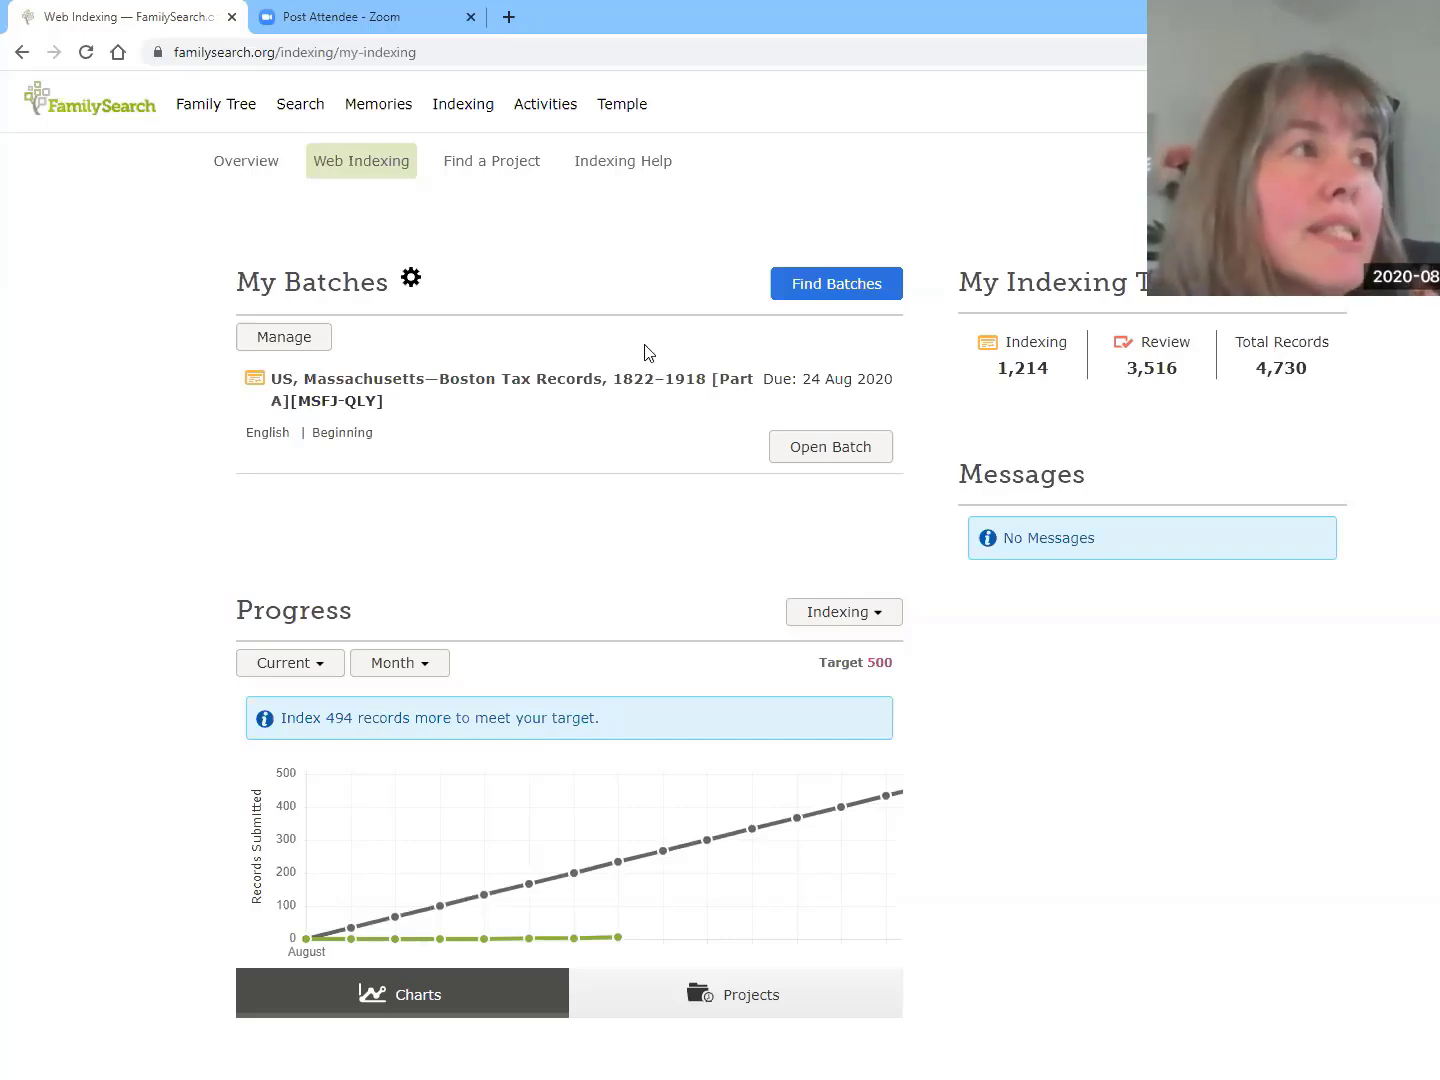
click(808, 286)
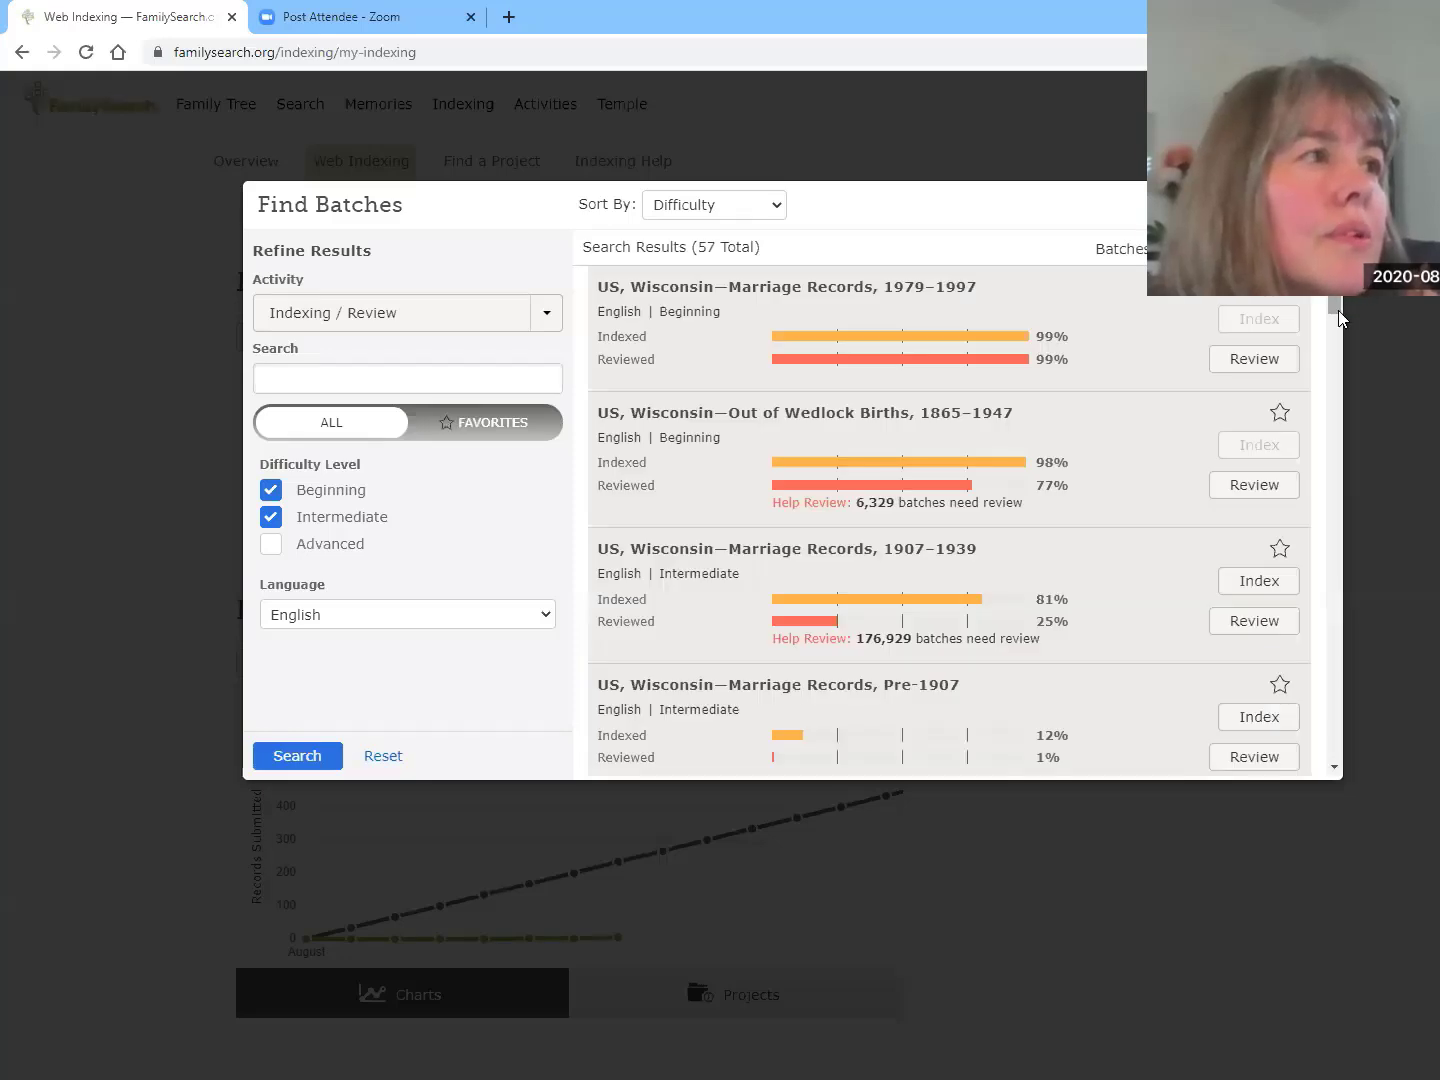
Check out a batch to index from US, Wisconsin—Marriage Records, 1907–1939 and acknowledge the attention notice
scroll(1339, 317, down, 2)
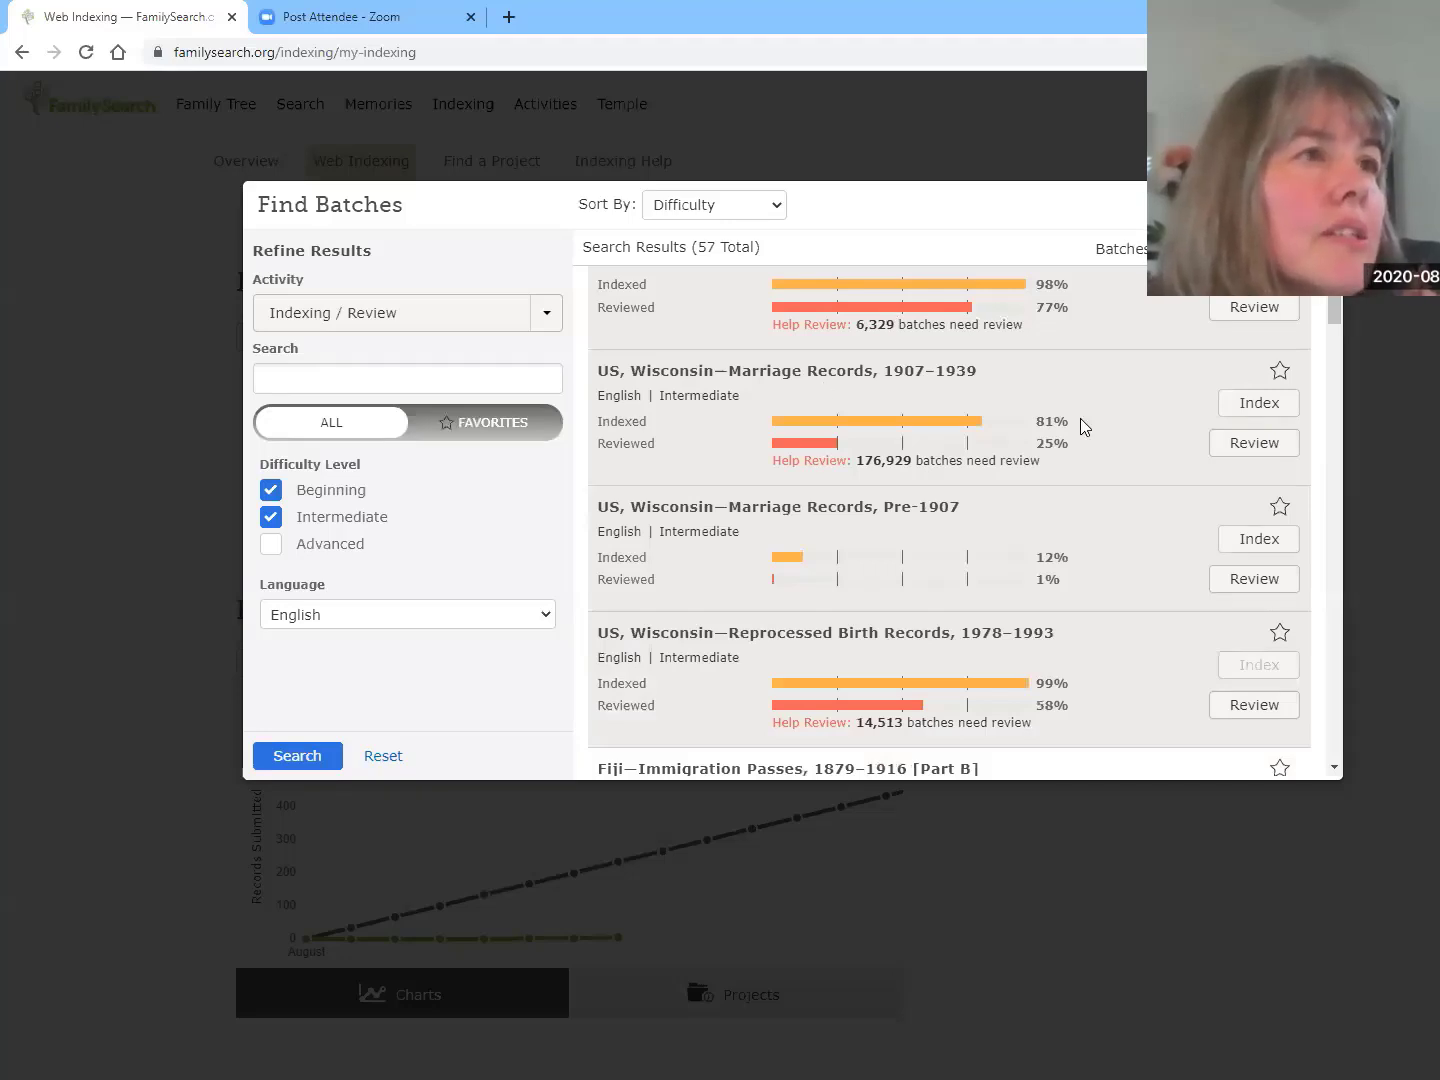
click(1272, 403)
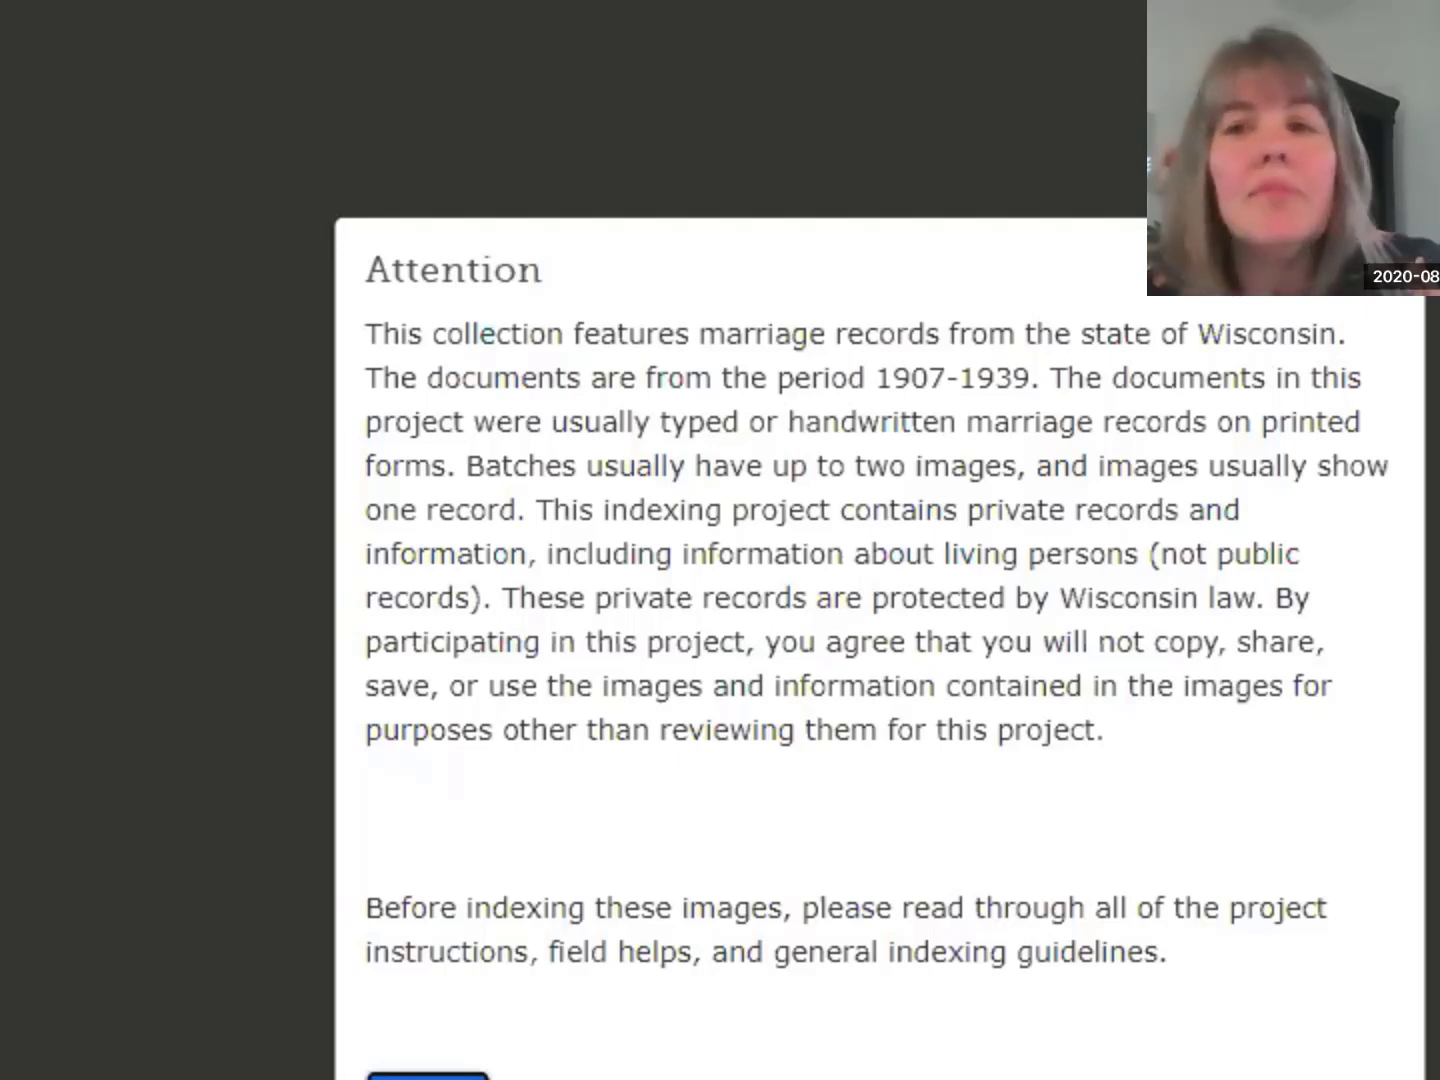
click(428, 1077)
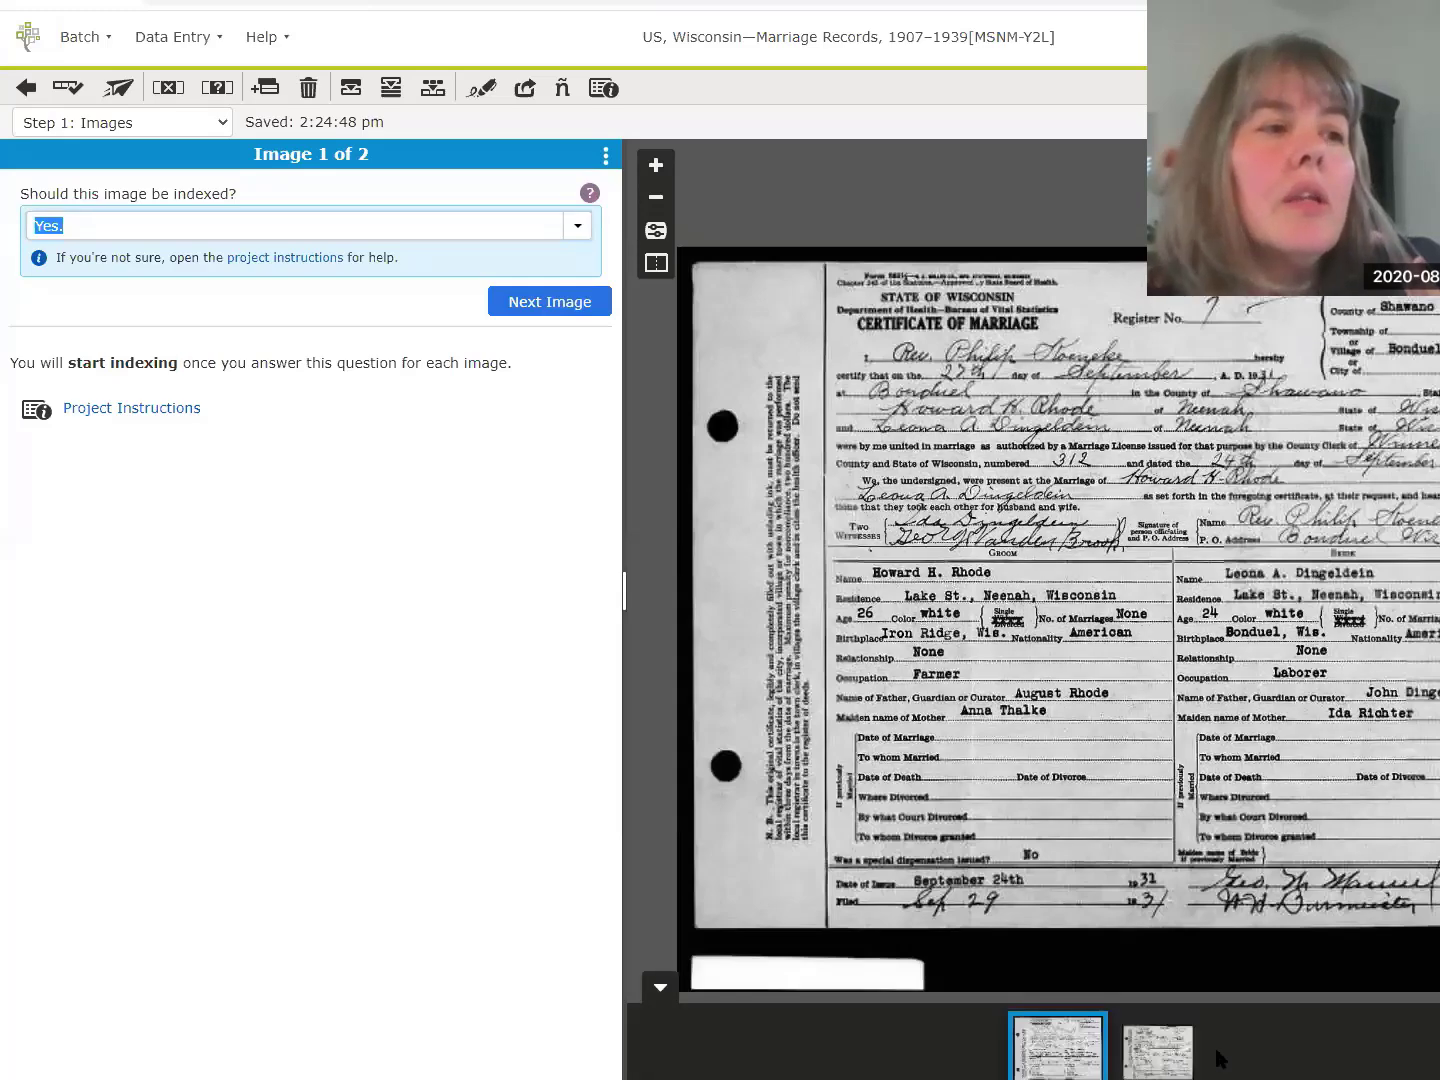
Compare the batch's two certificate images, mark both as Yes for indexing and proceed to the entries step
click(1158, 1049)
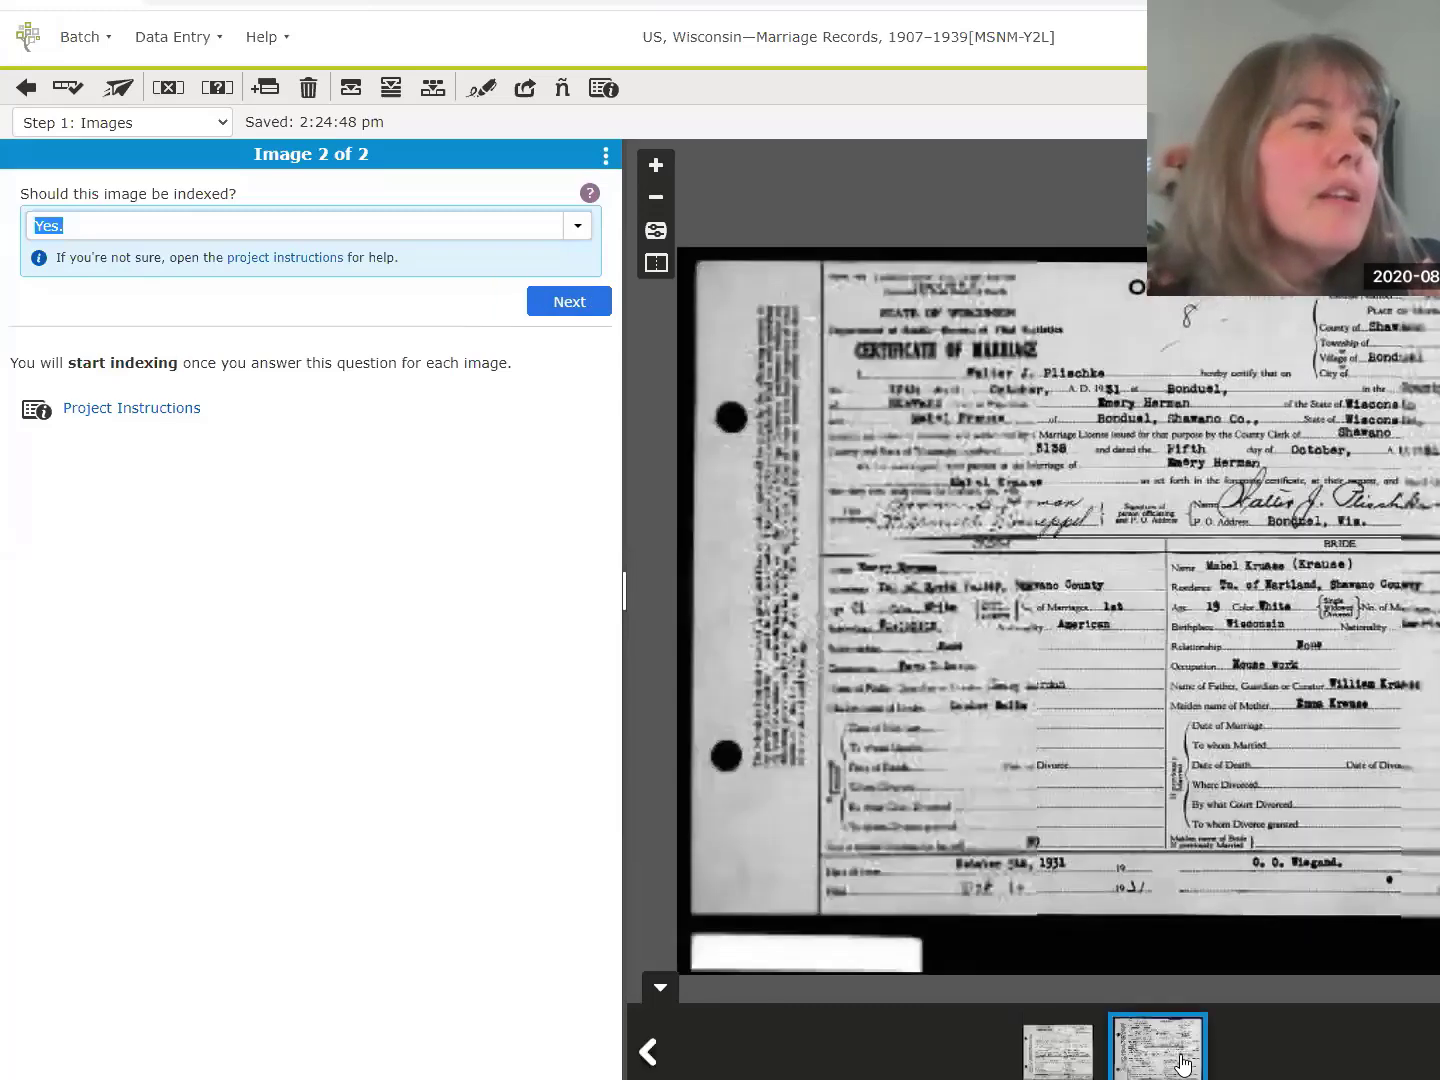
click(1063, 1058)
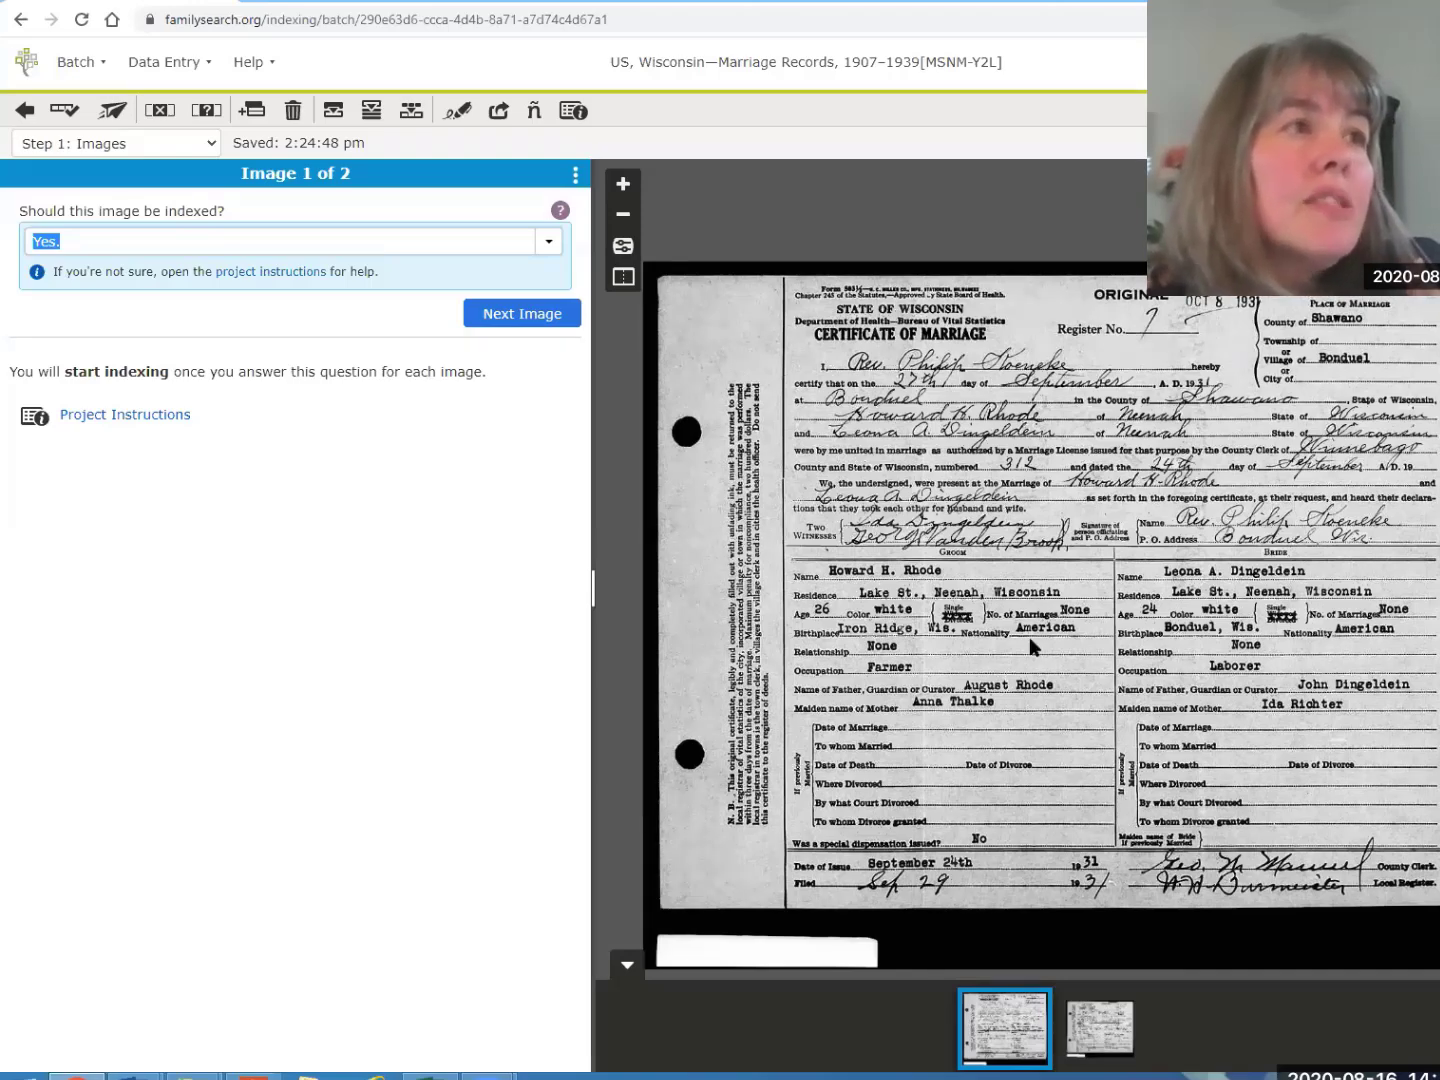
key(Tab)
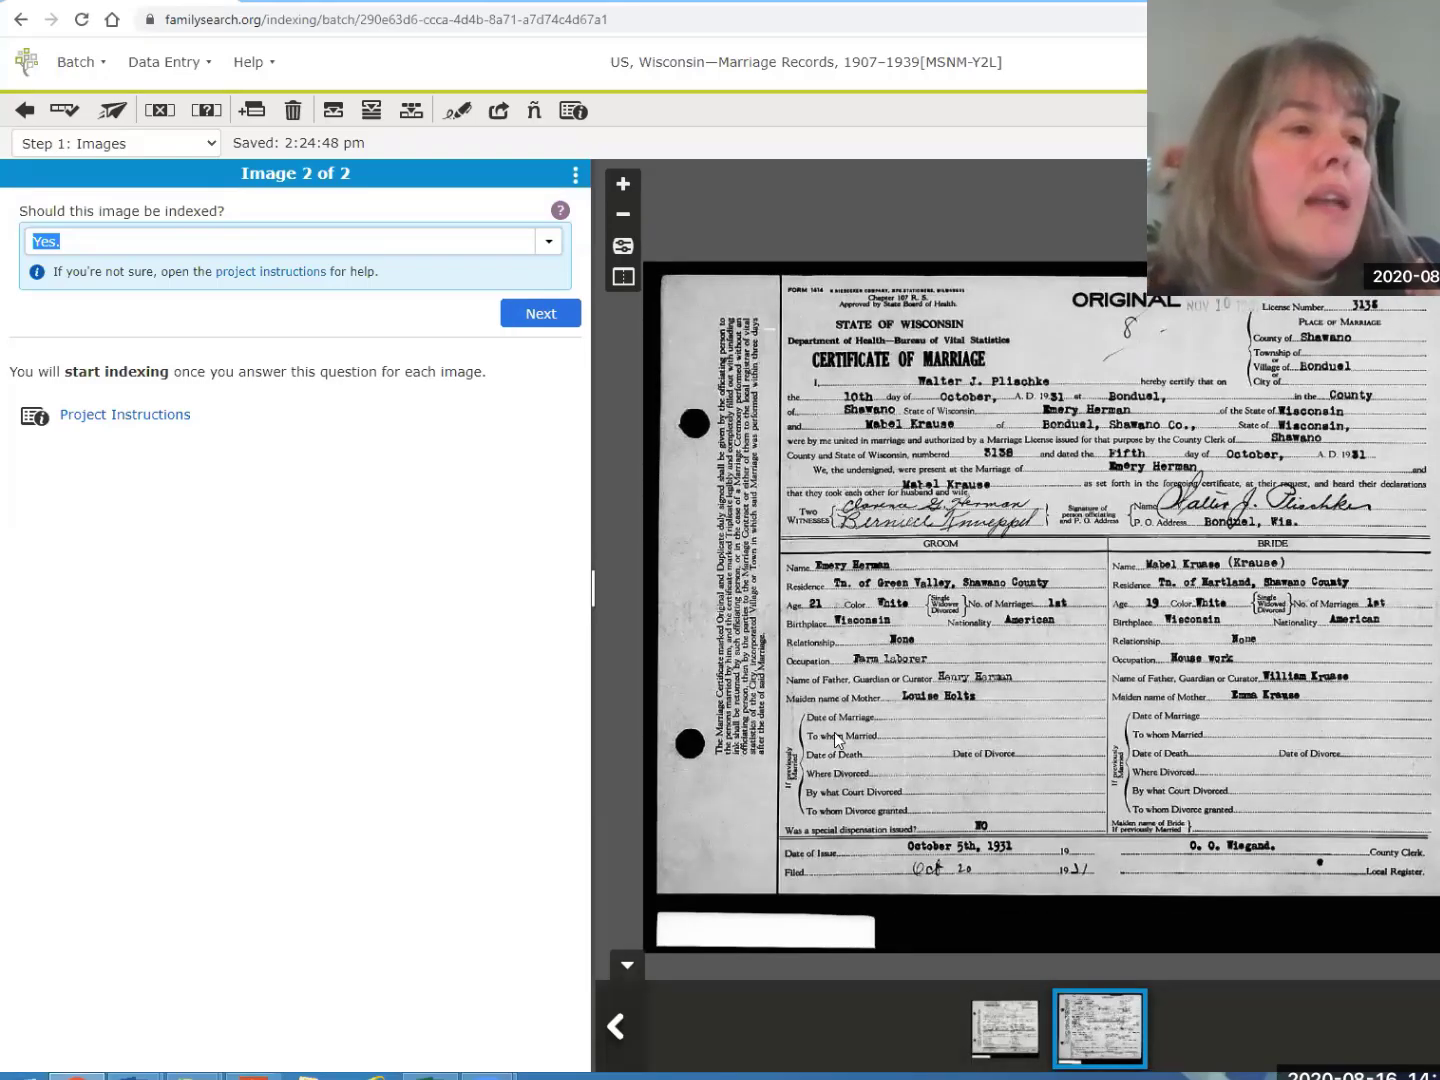
click(996, 1031)
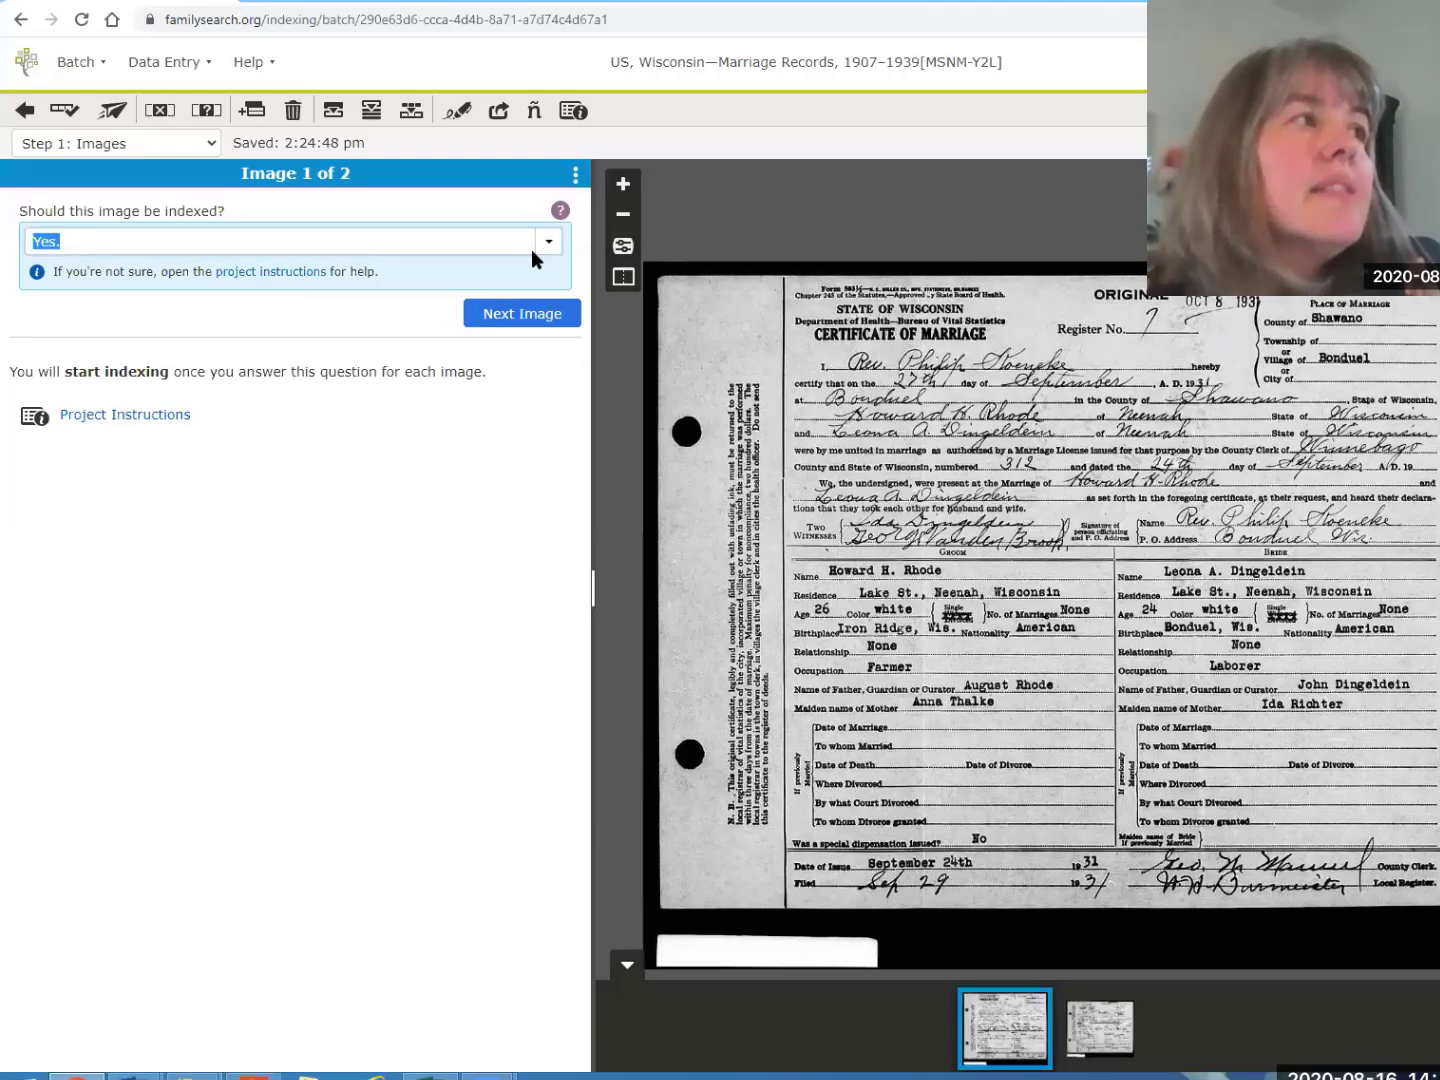
click(320, 241)
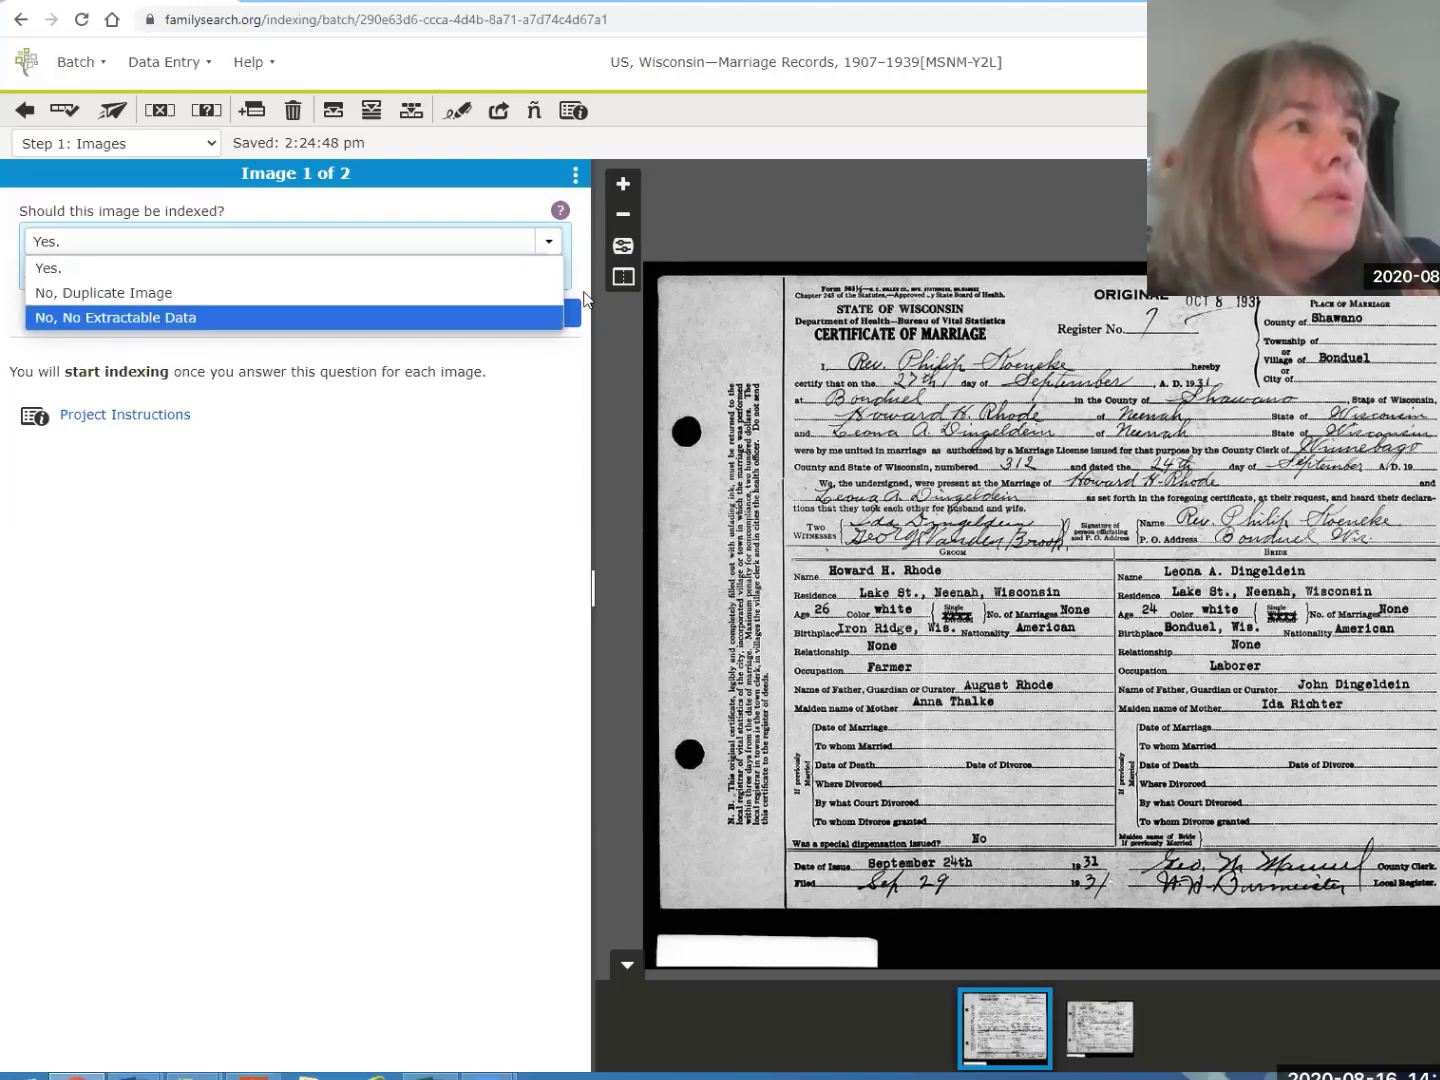
key(Escape)
click(557, 319)
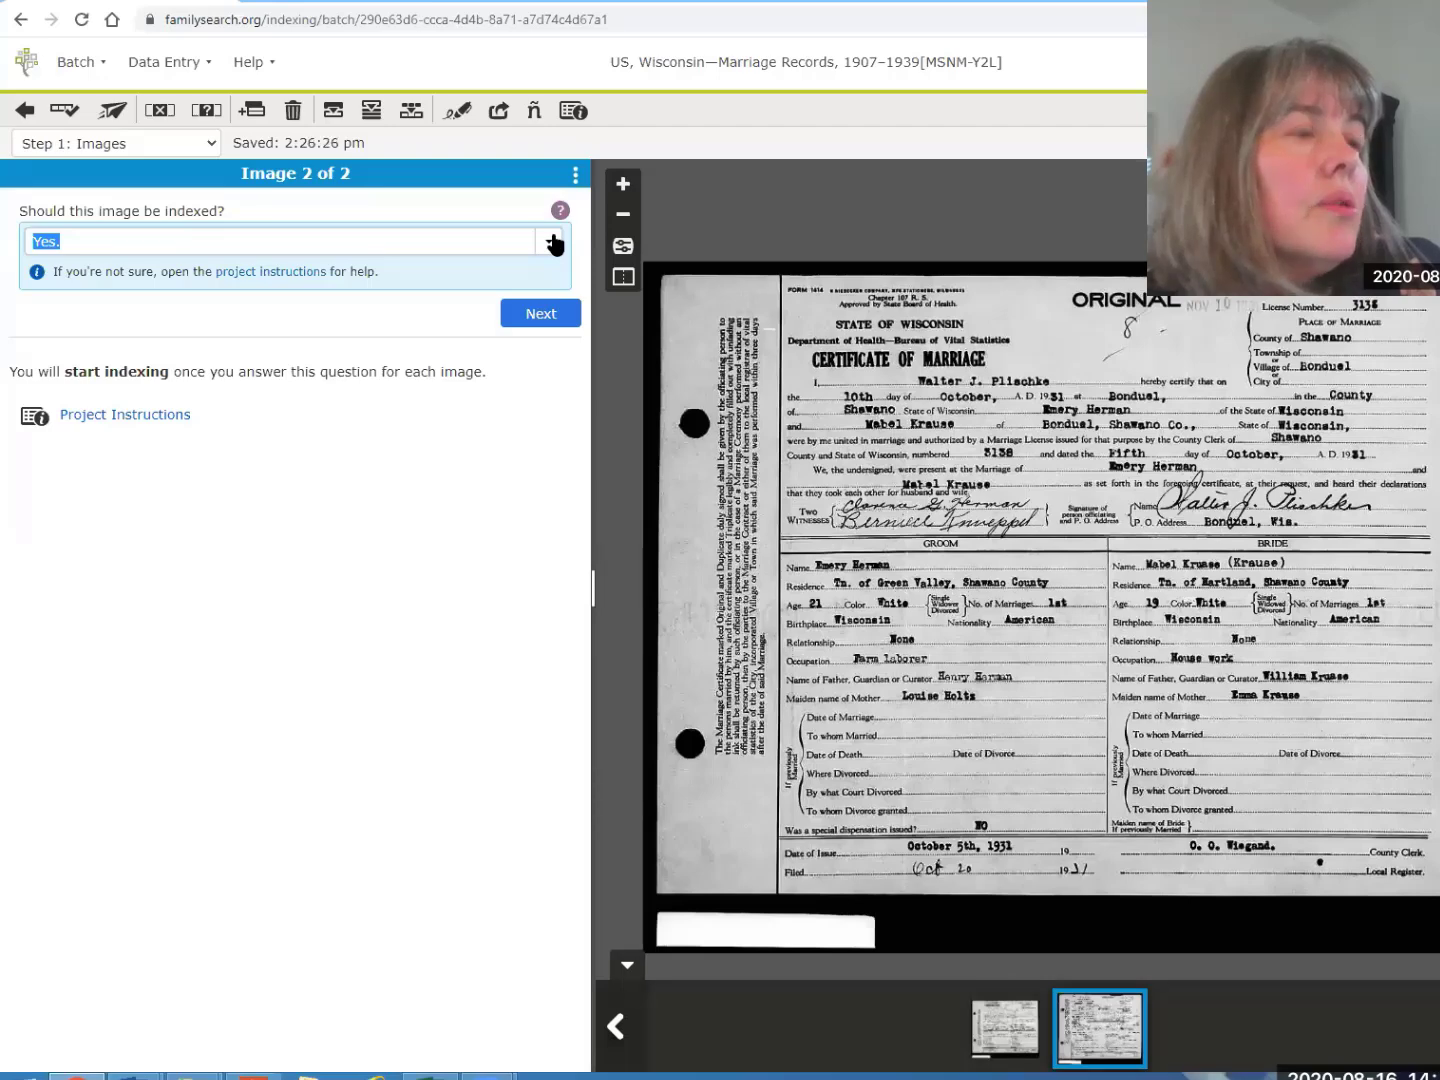
click(556, 333)
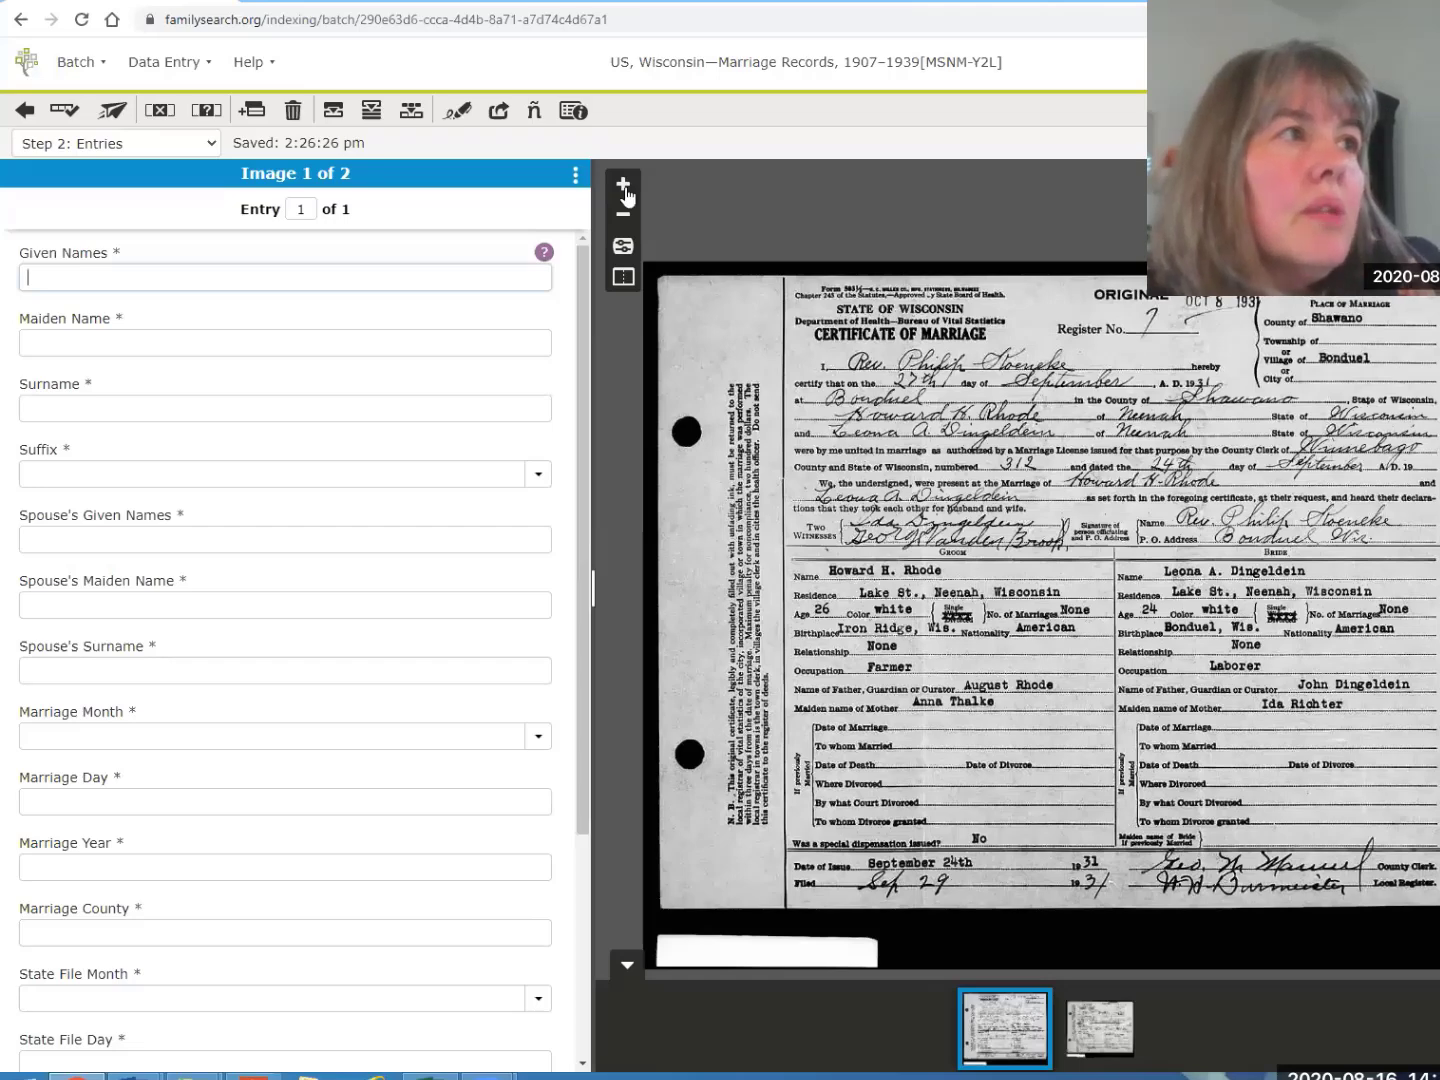
Enter the groom's first name and middle initial from the first certificate as the entry's Given Names
double_click(814, 373)
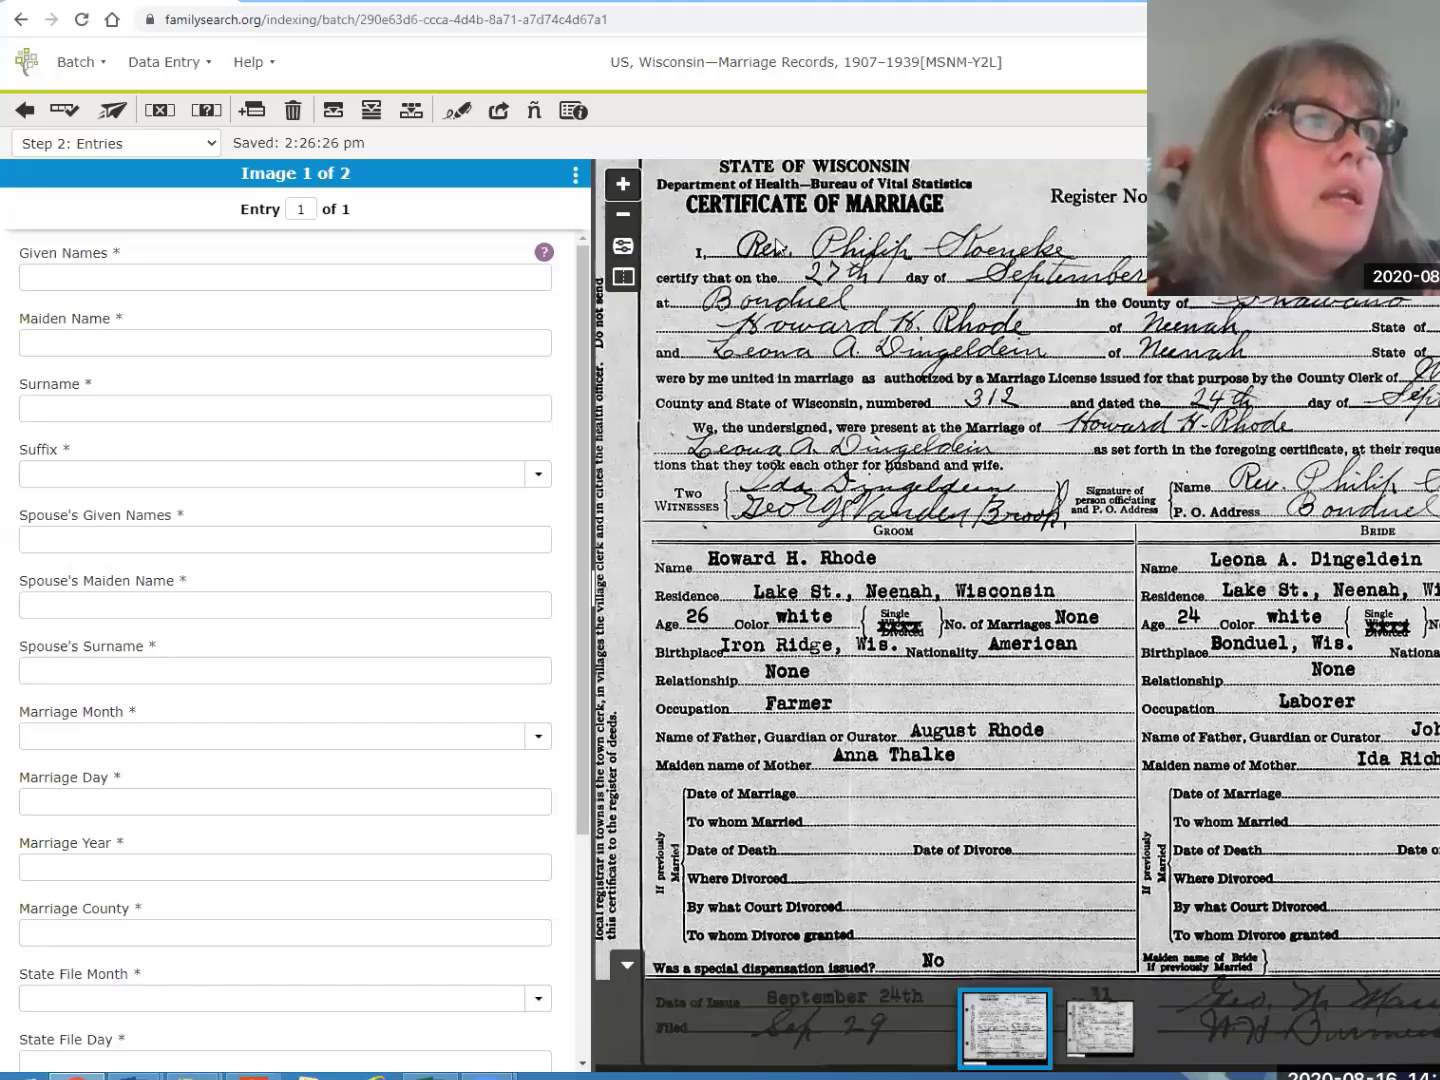
scroll(1000, 302, up, 2)
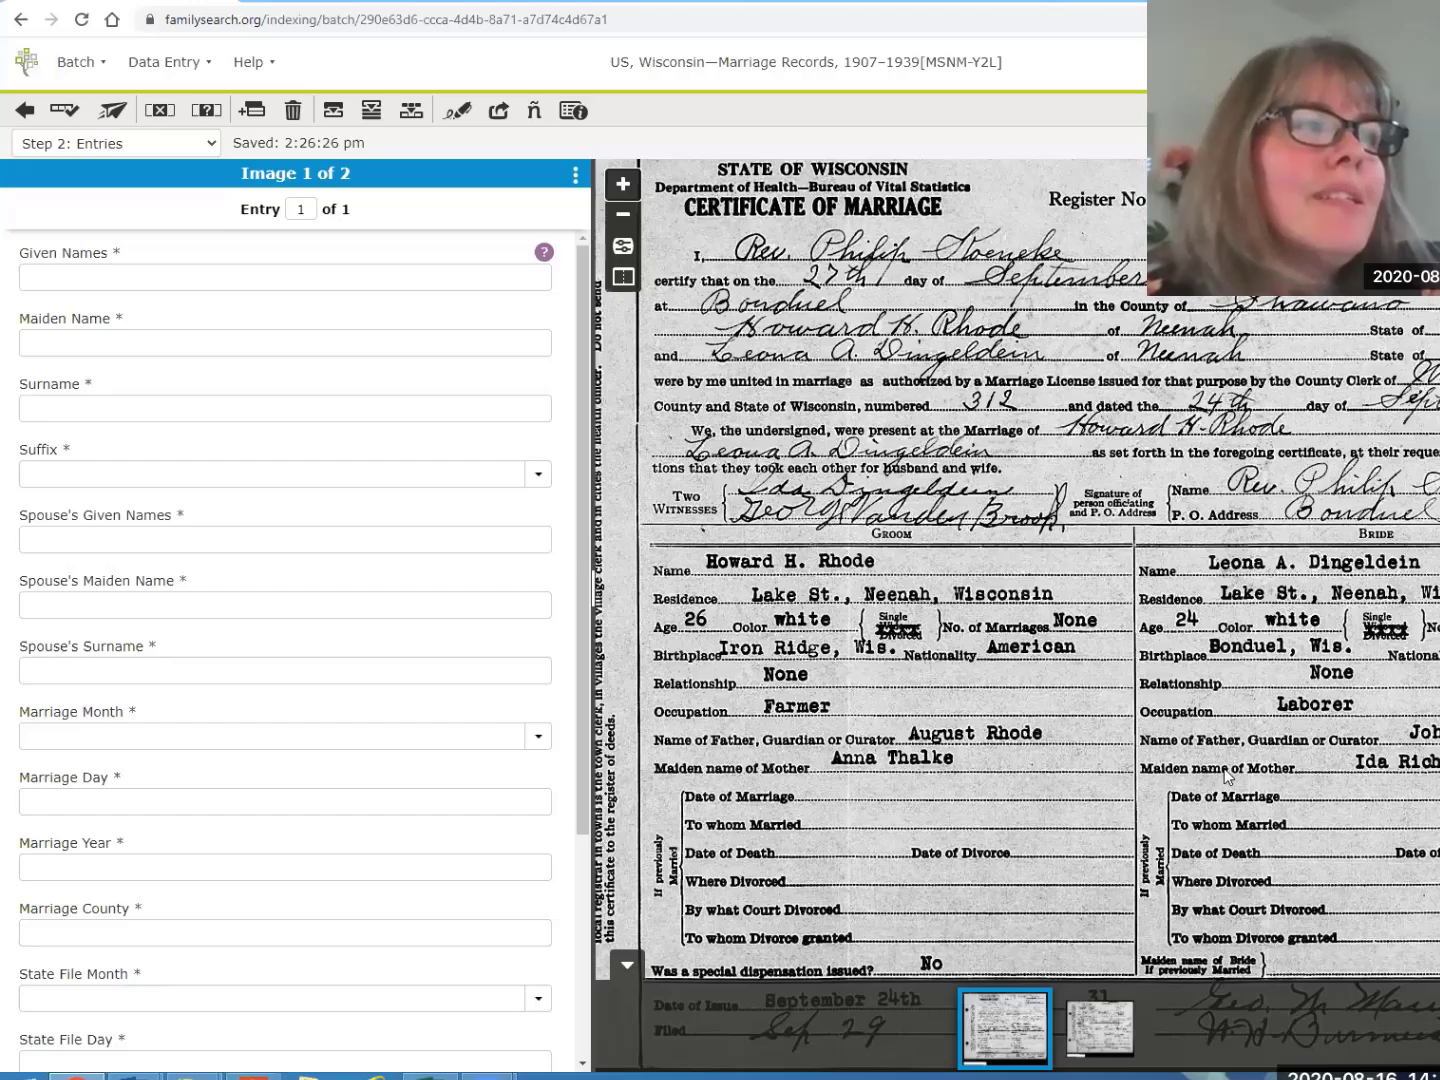
scroll(1213, 716, down, 1)
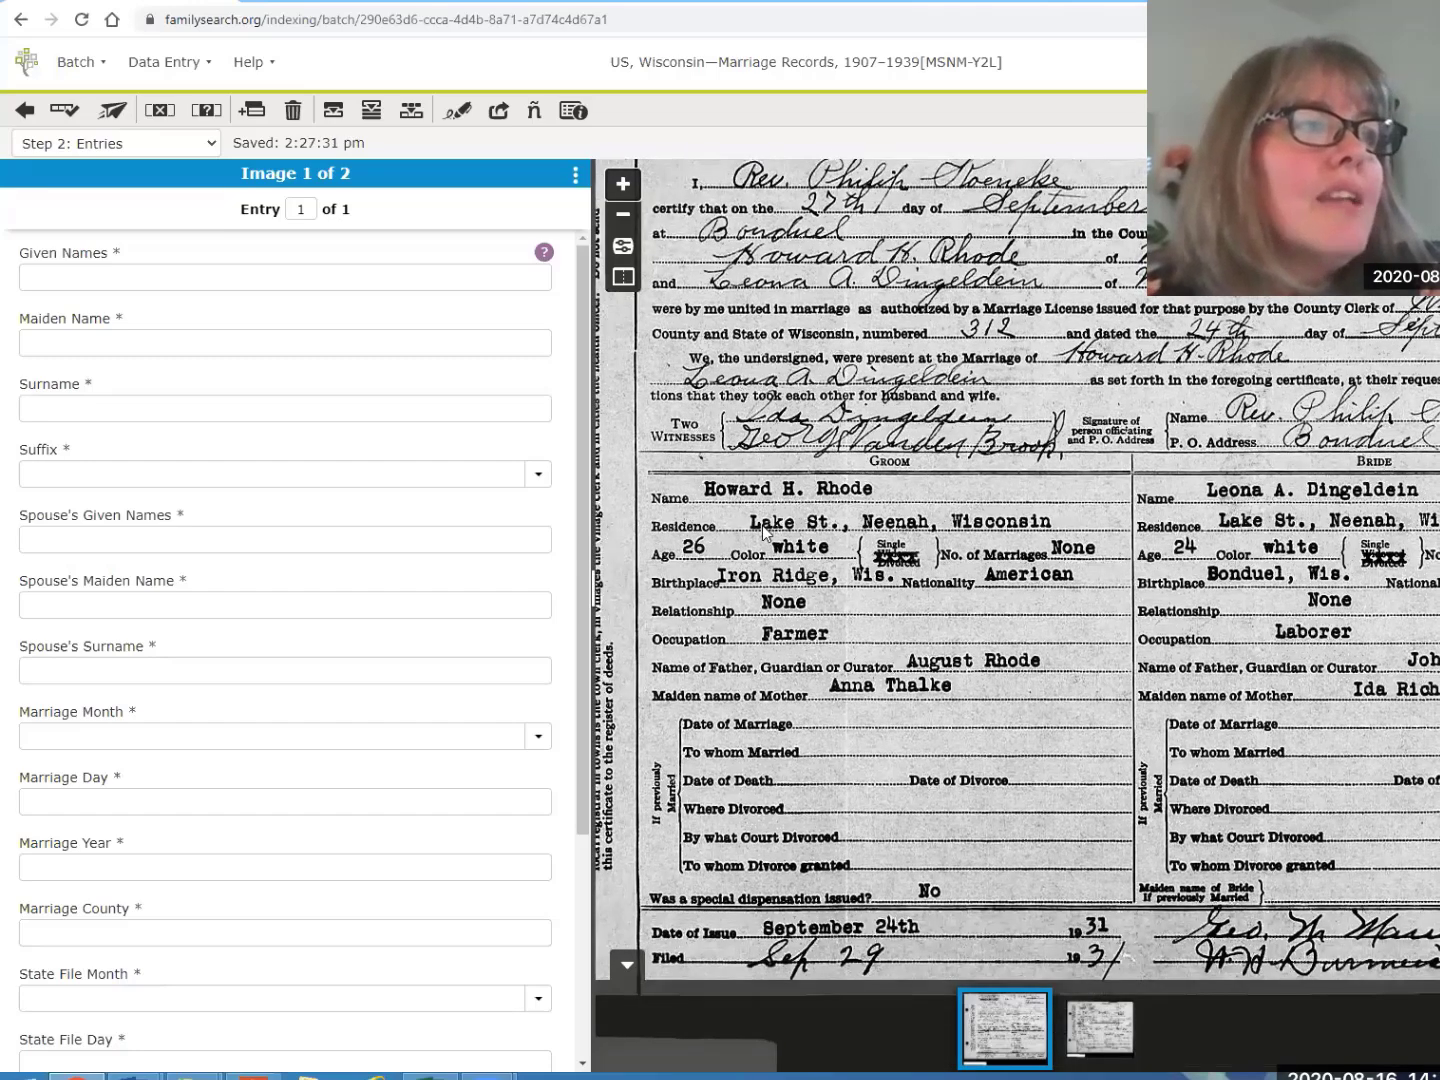
scroll(720, 544, up, 1)
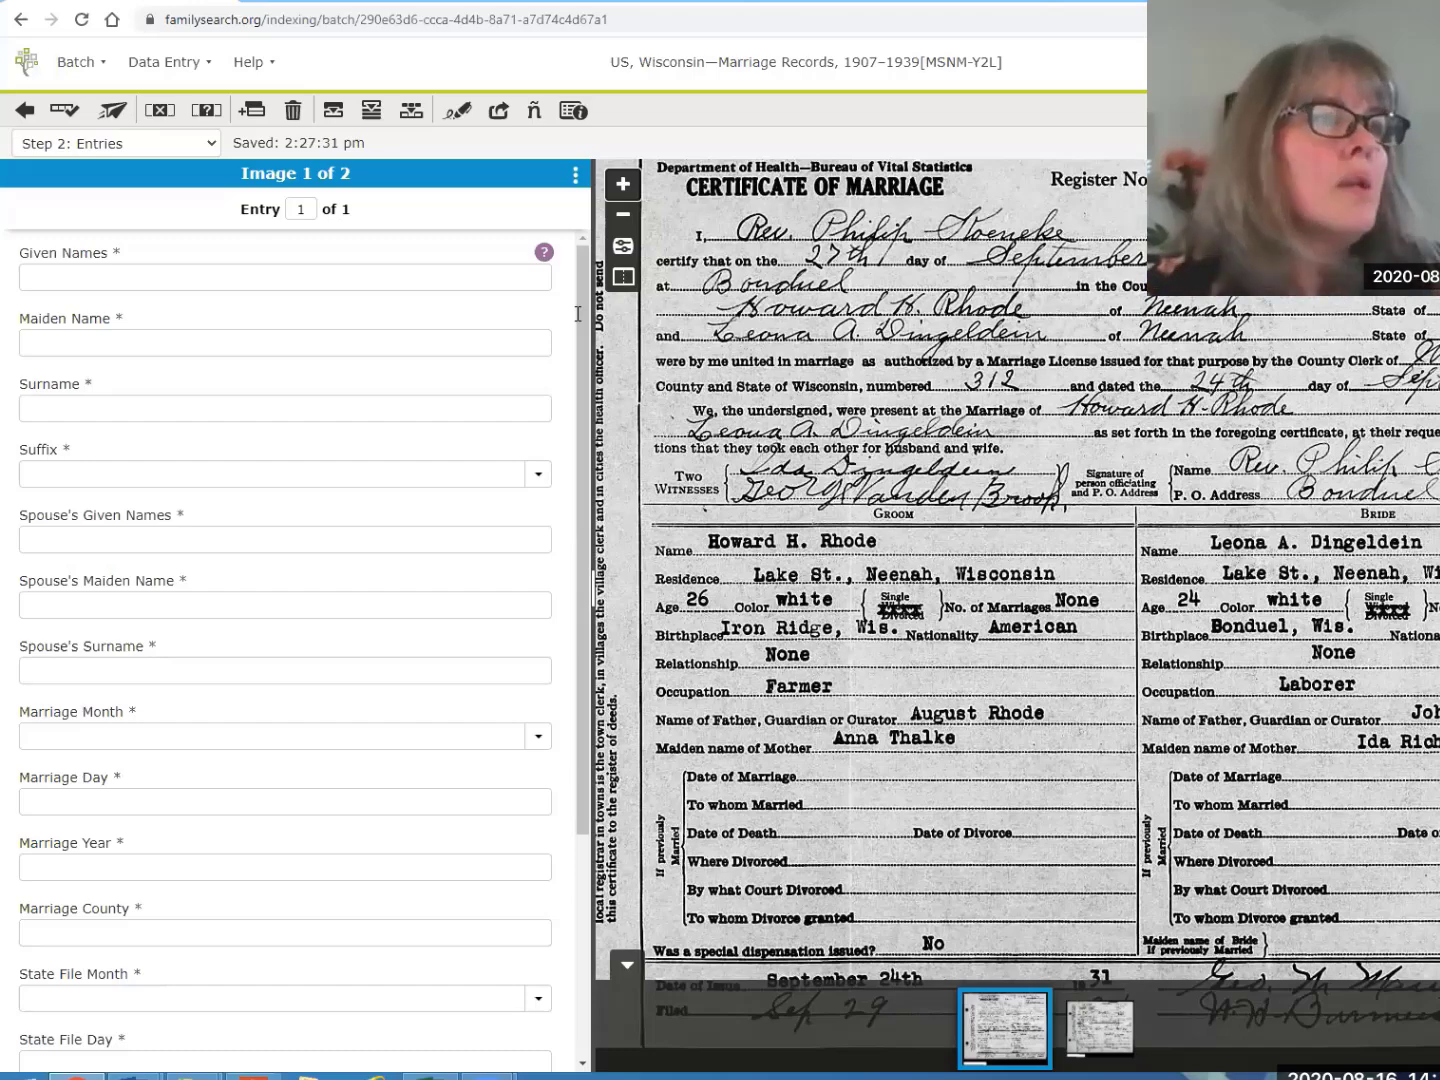
click(401, 266)
text(How)
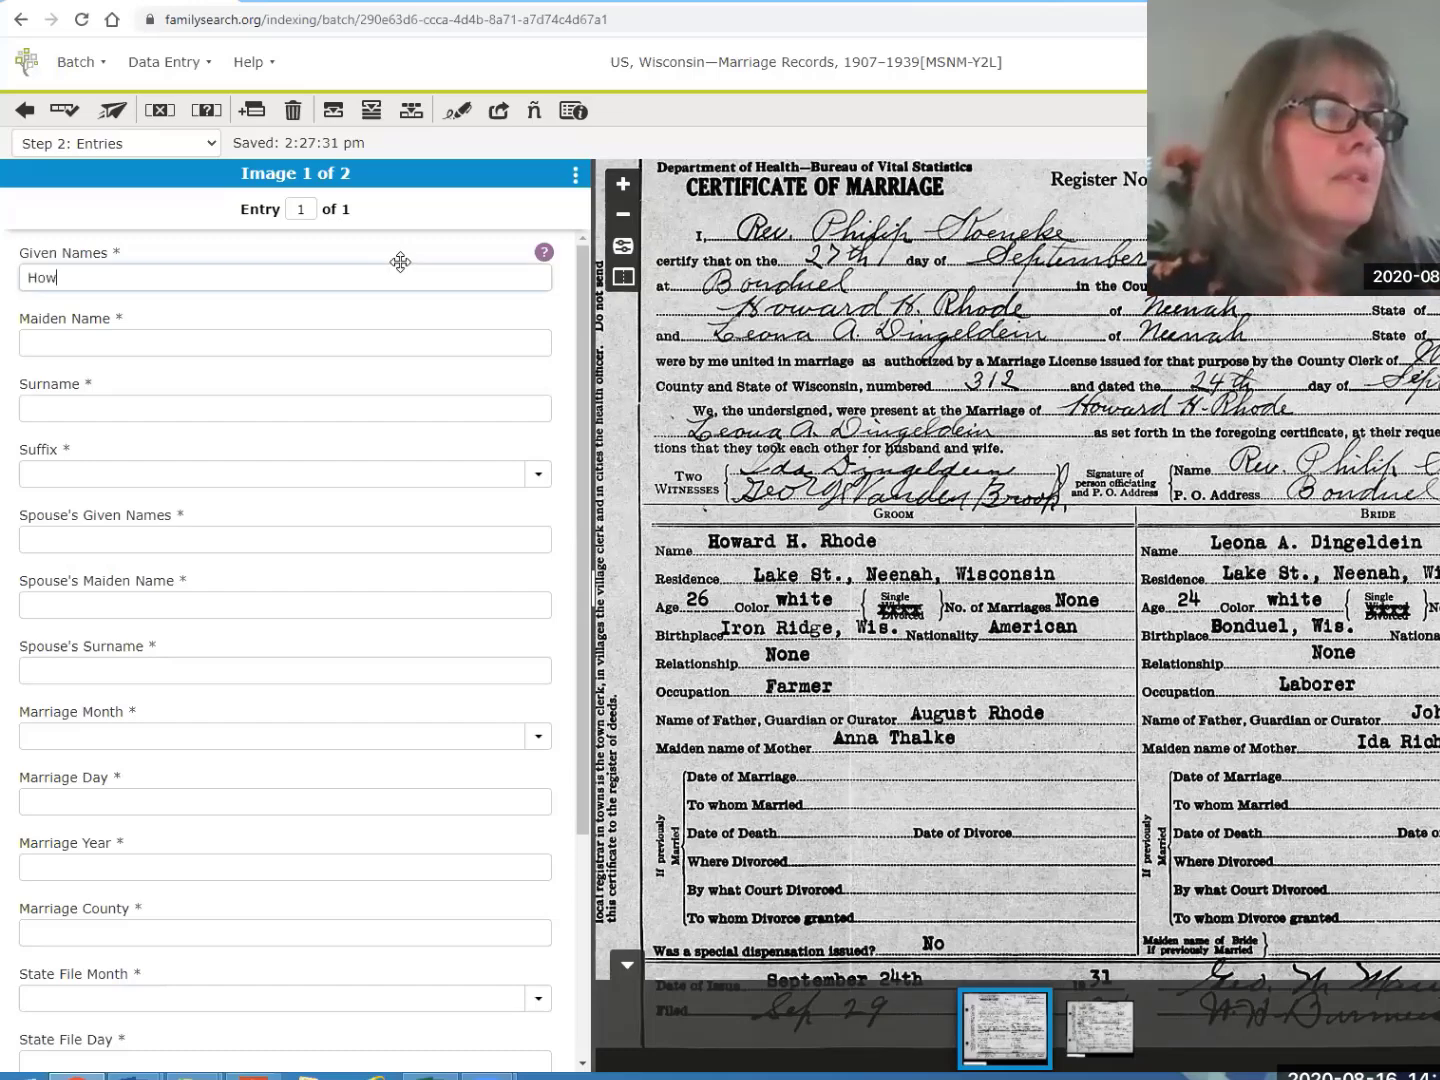
text(ard)
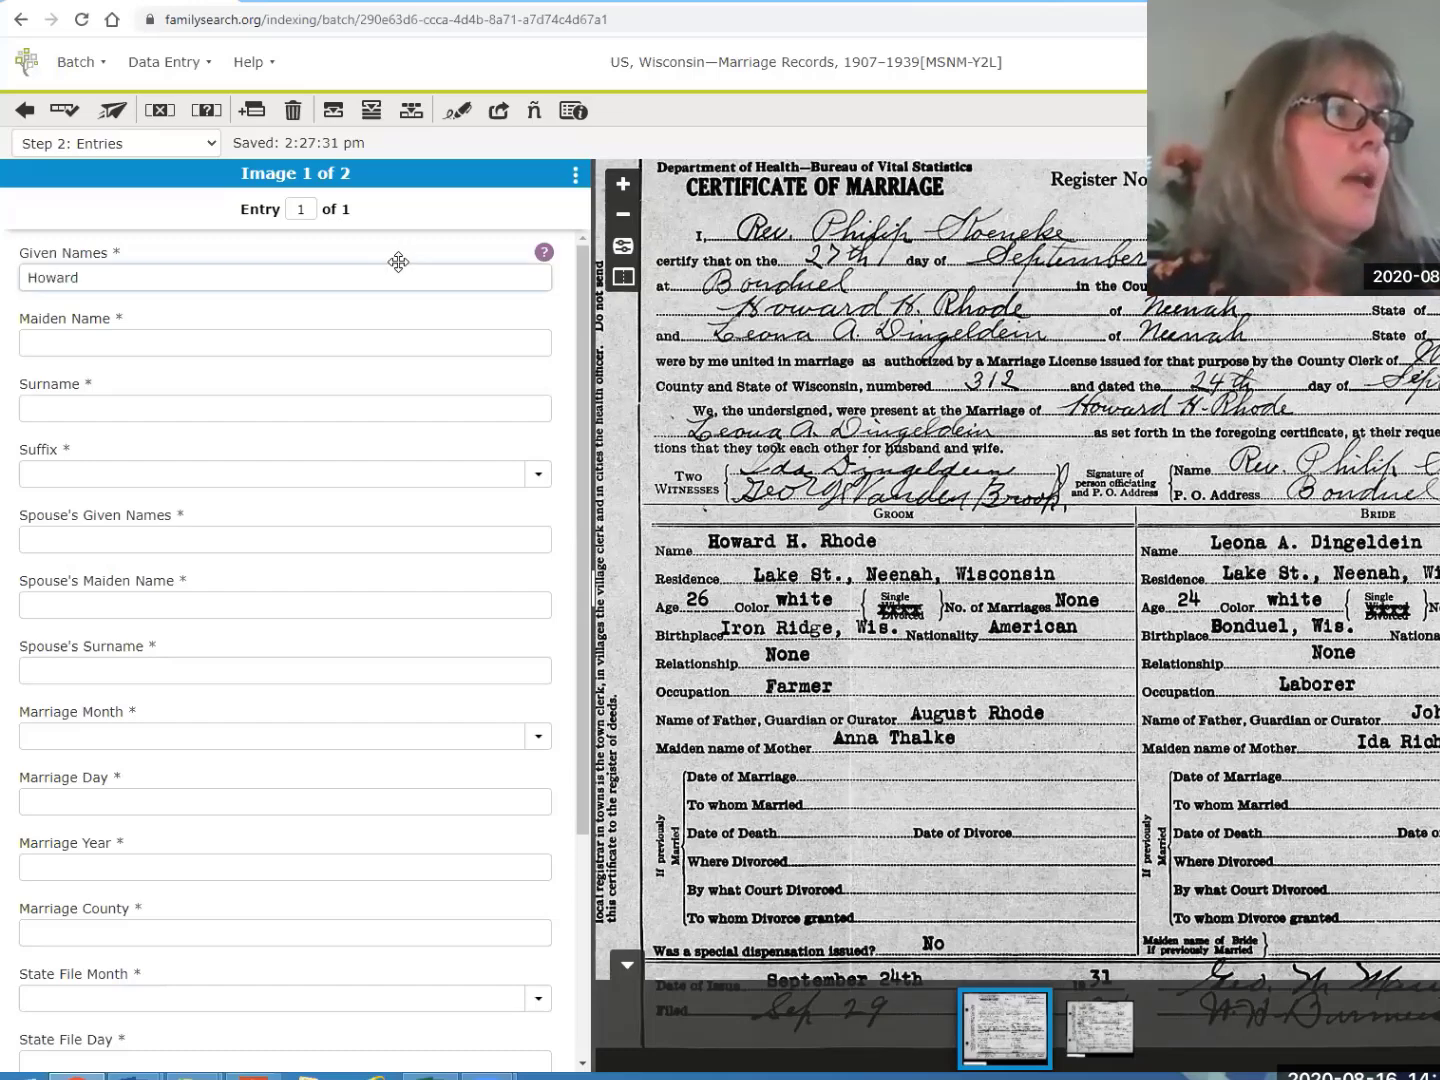
text( H.)
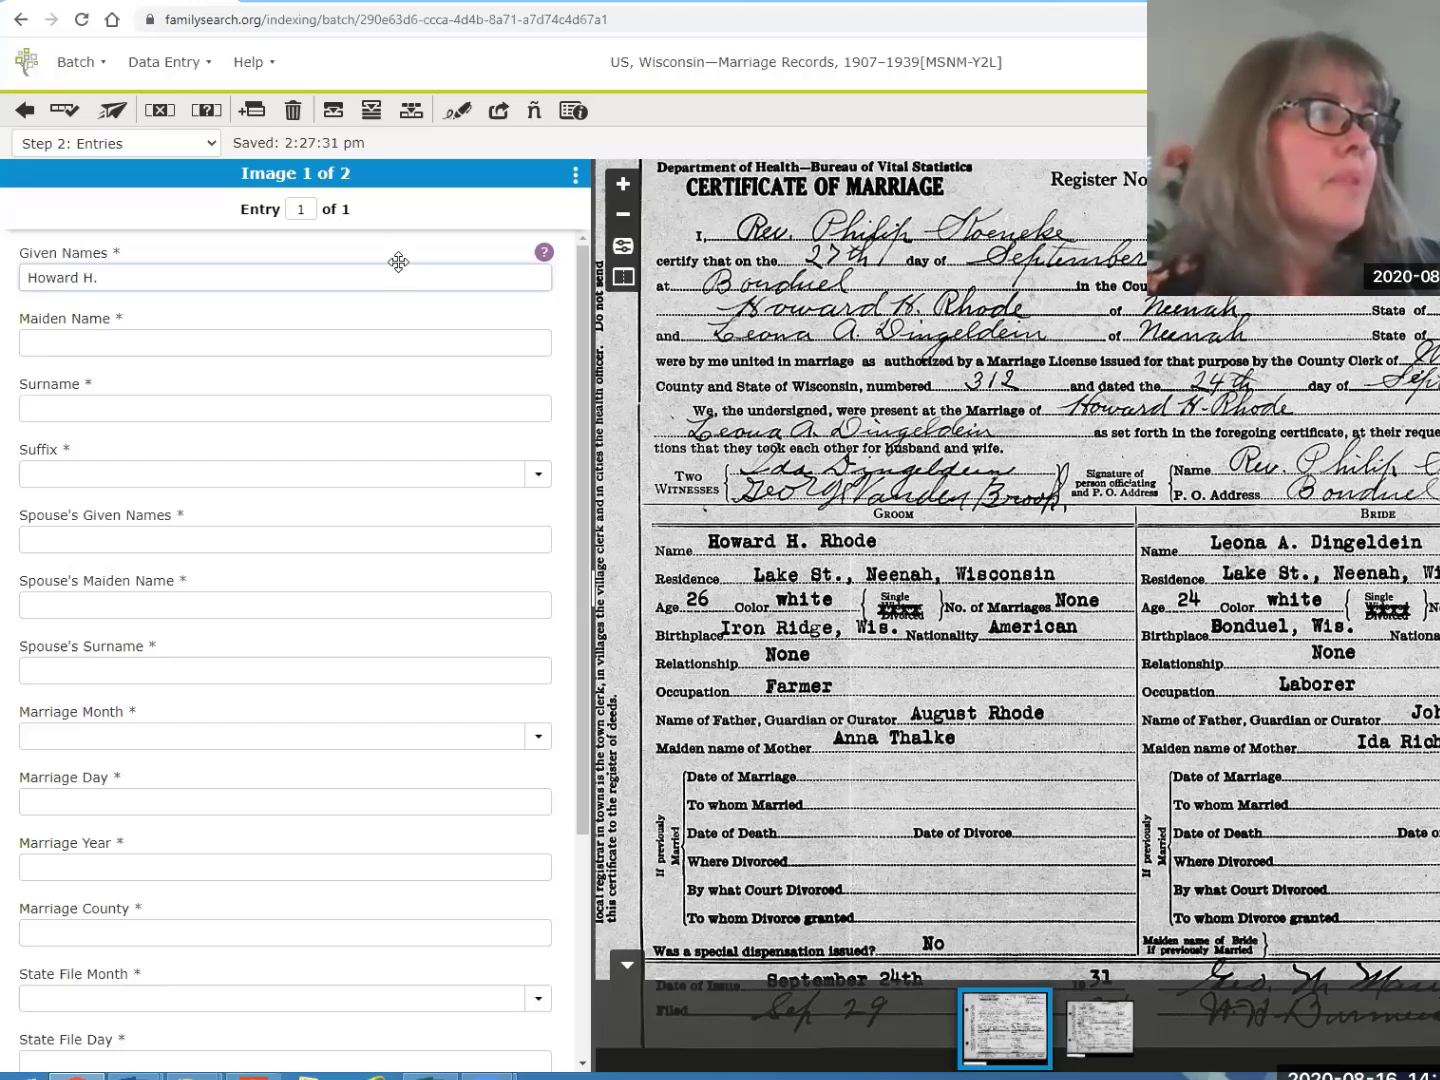
key(Tab)
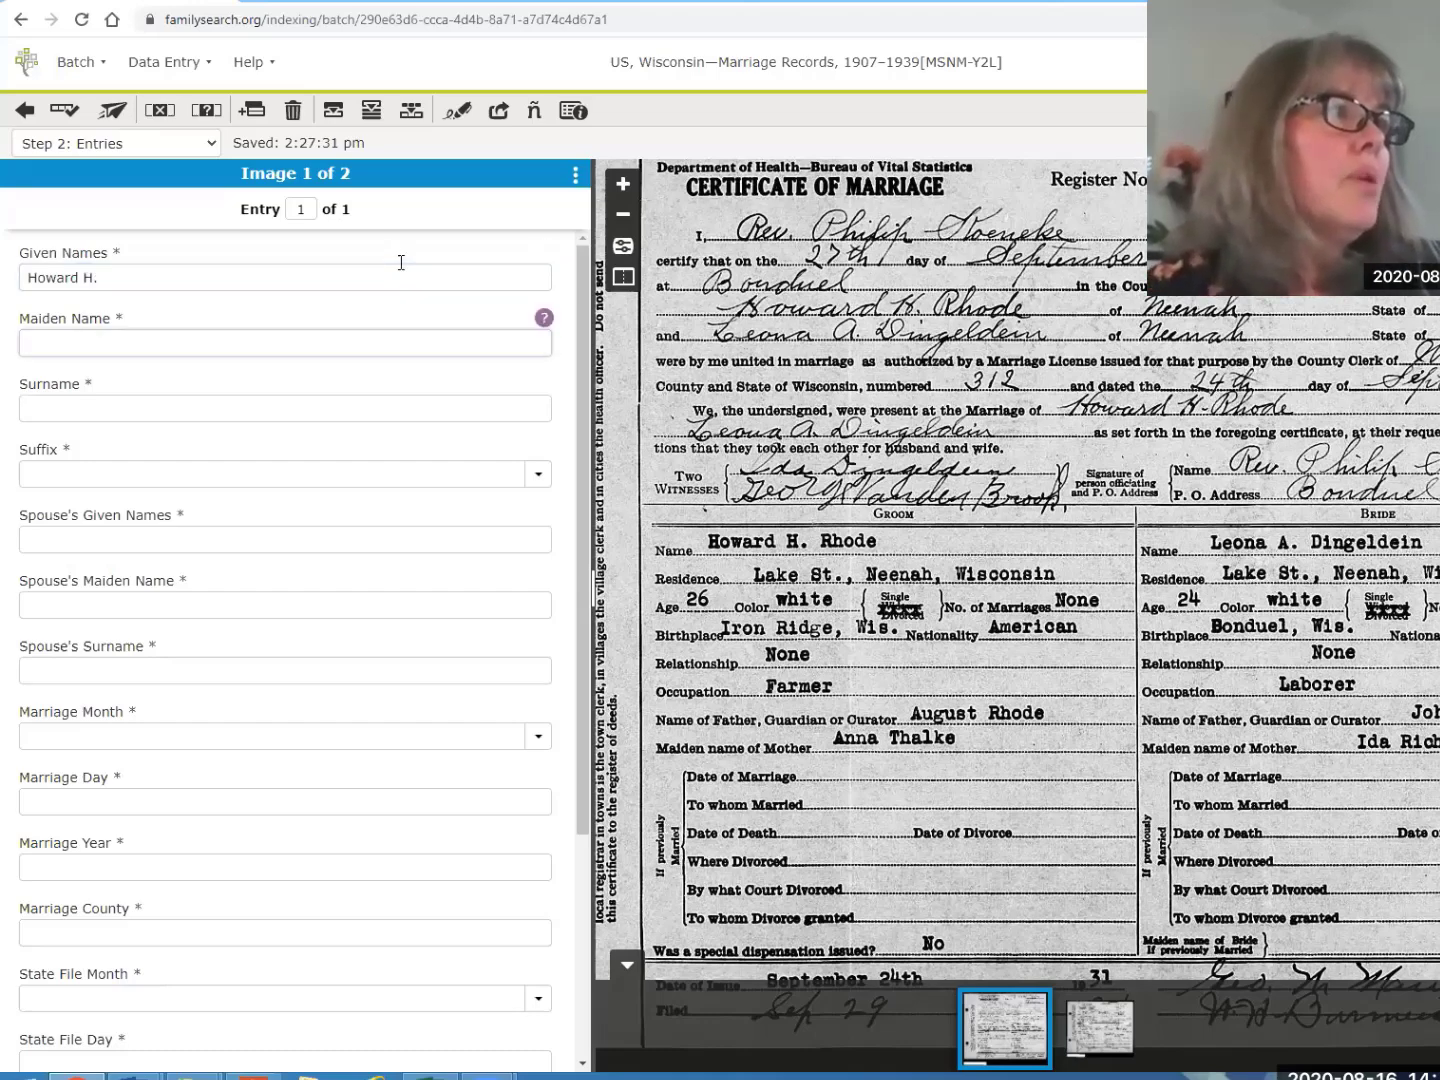
Mark the groom's Maiden Name as blank and enter his surname from the certificate
text(Rhod)
key(BackSpace)
key(BackSpace)
key(BackSpace)
key(BackSpace)
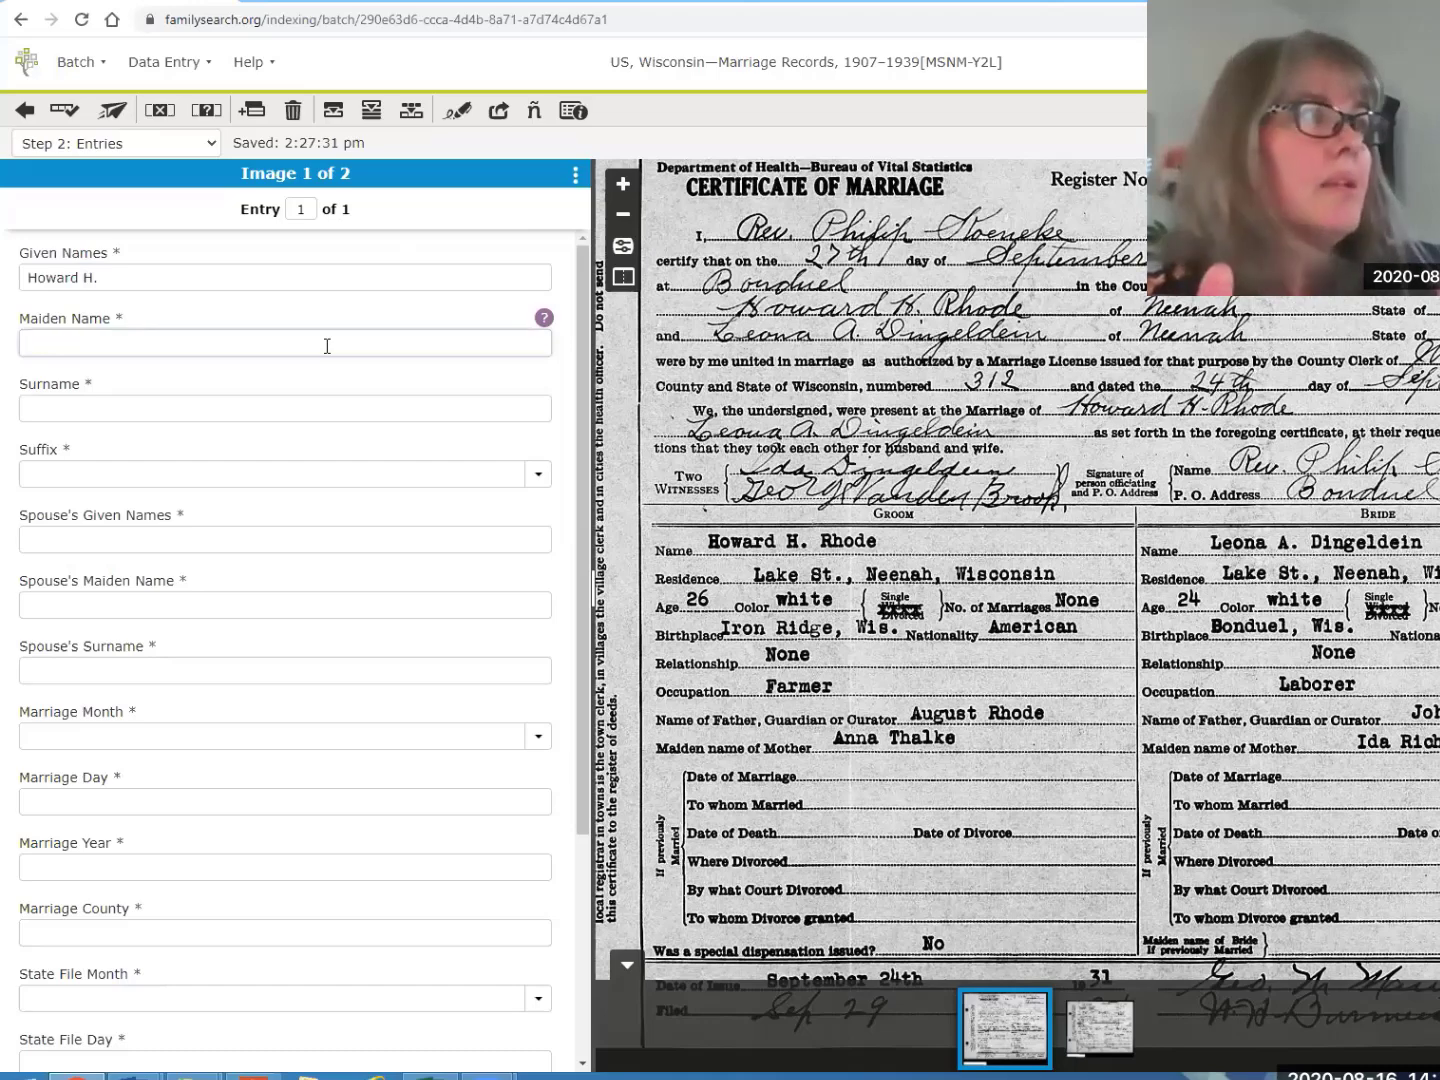
key(ctrl+b)
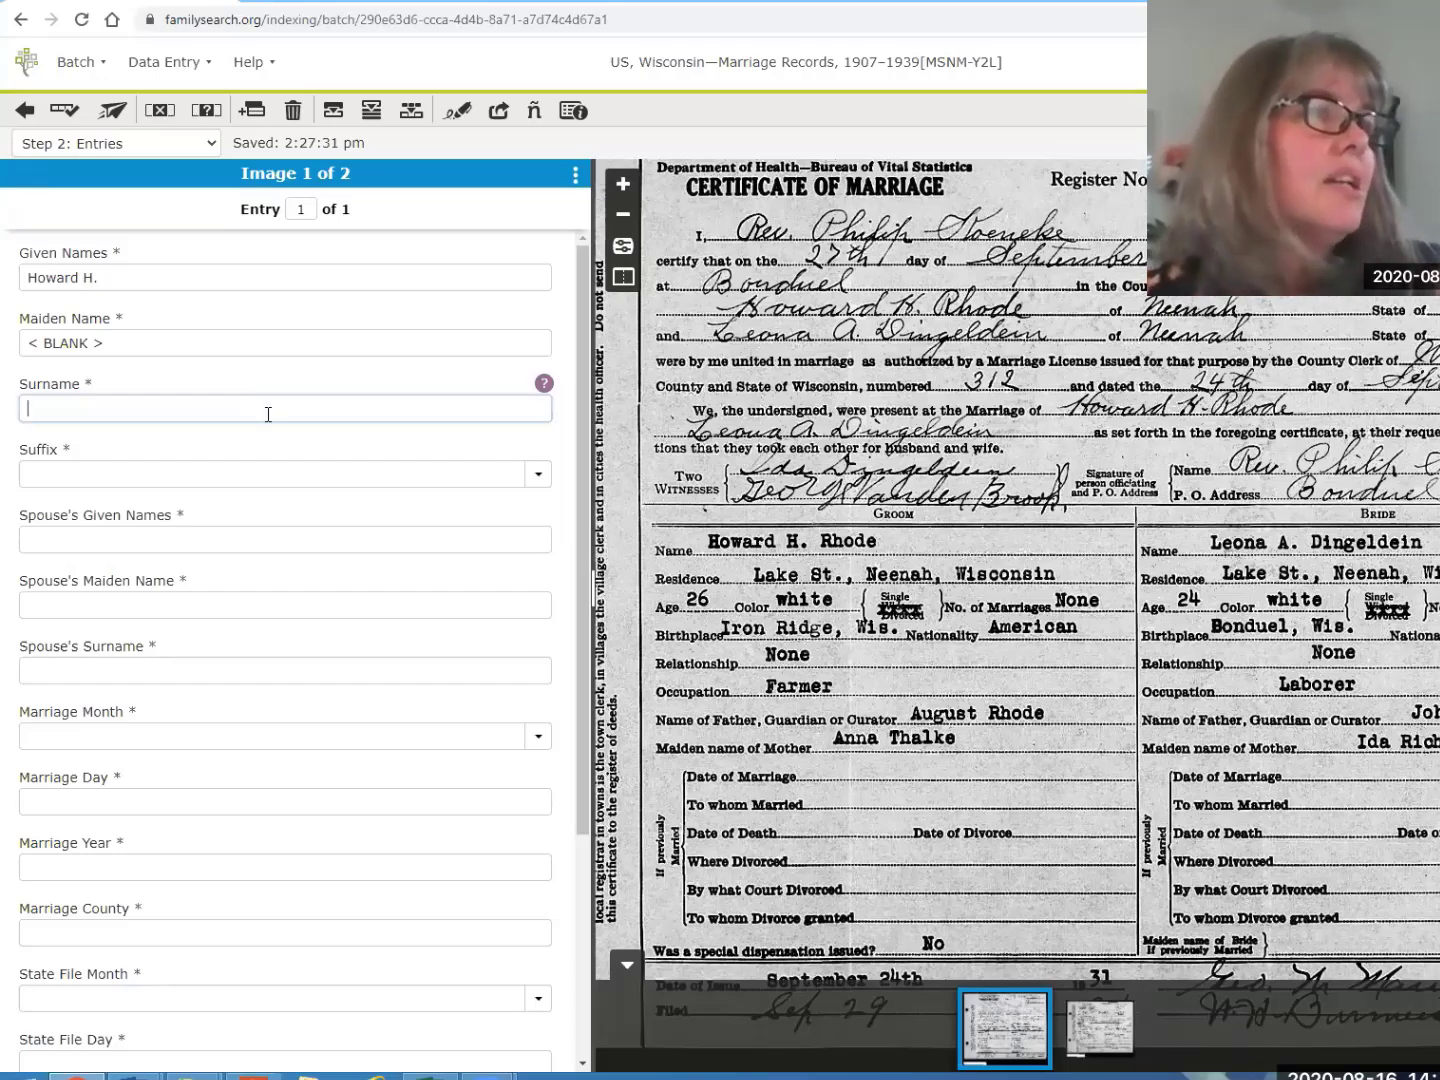
text(Rhode)
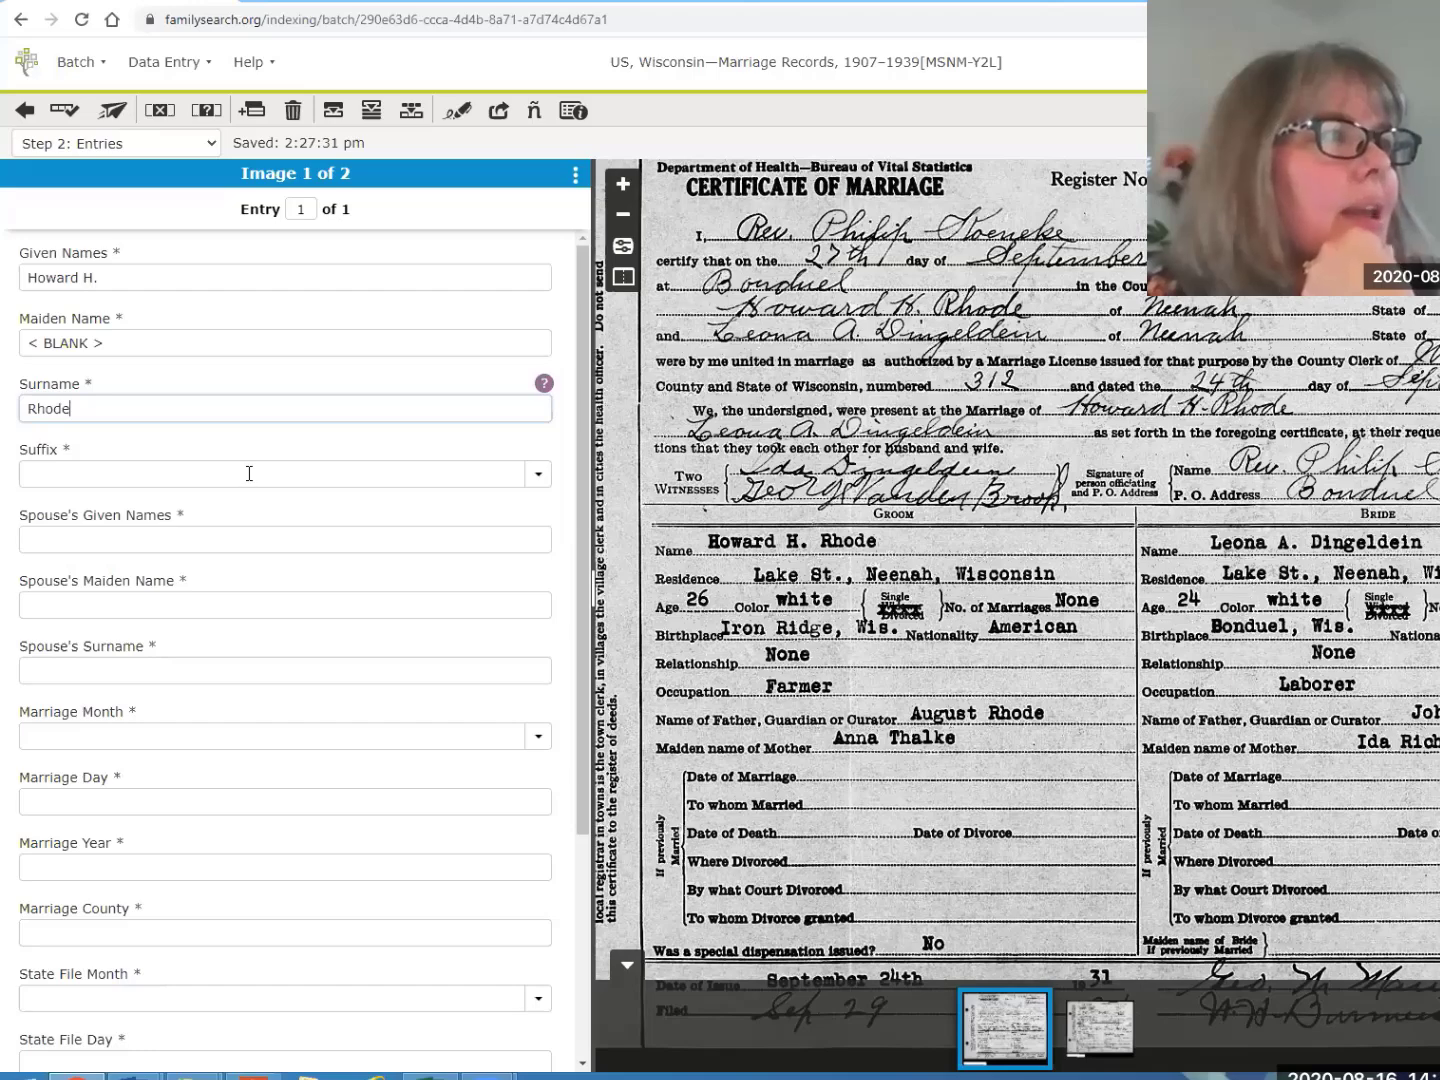
key(Tab)
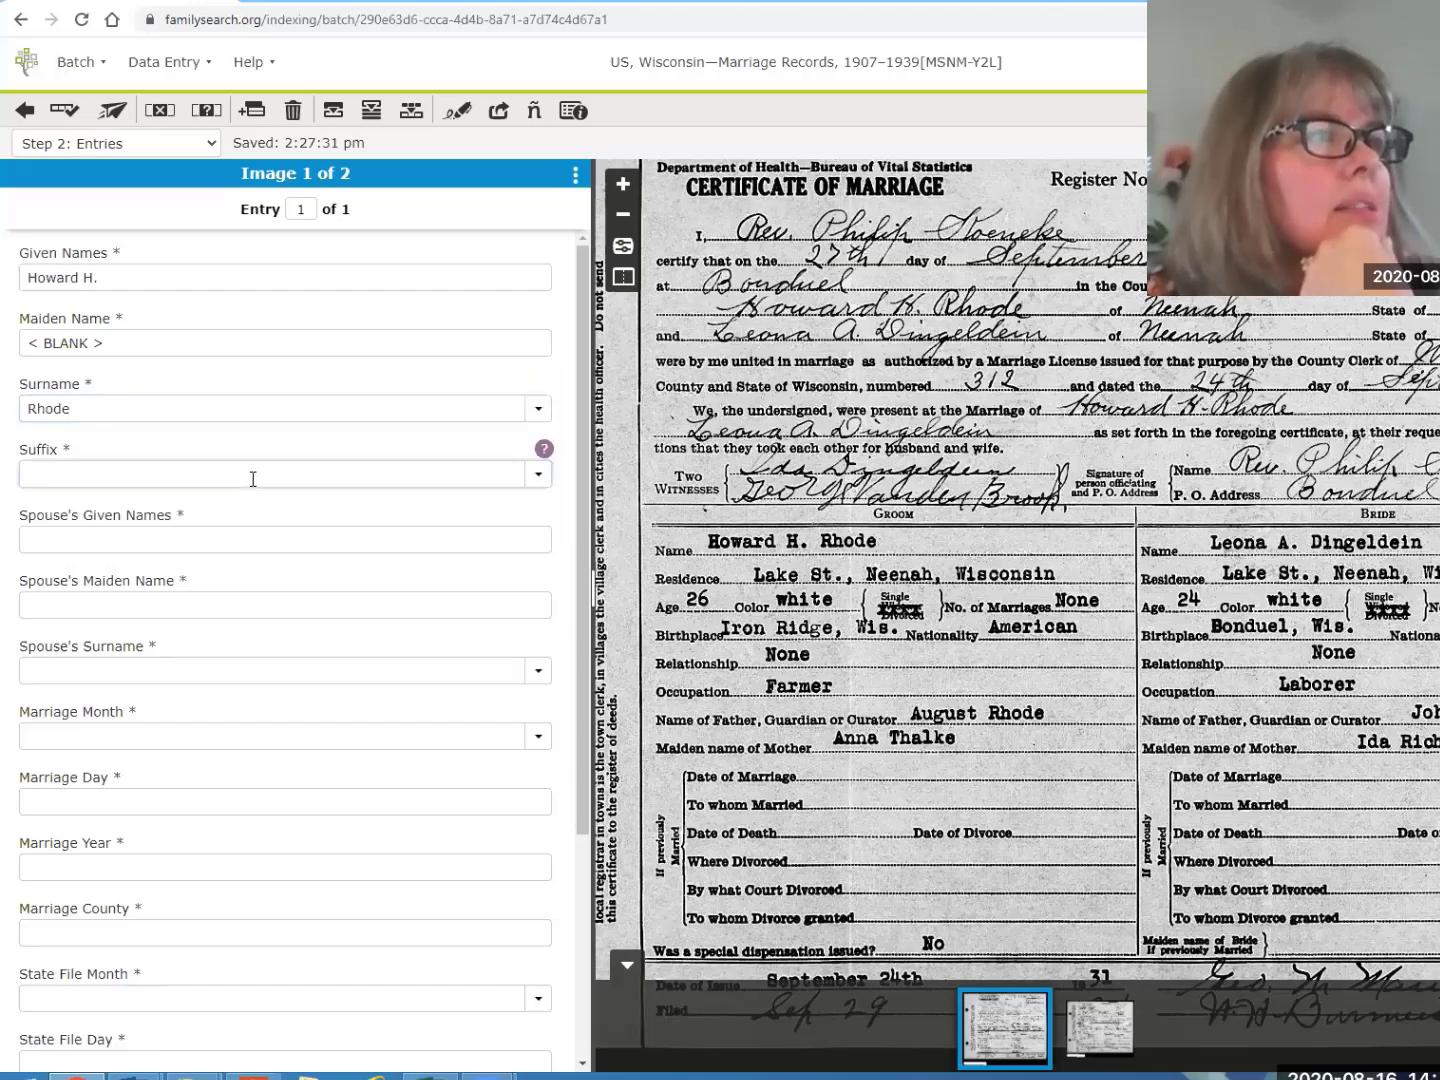
Consult the field help and the available choices for Suffix, and mark the groom's suffix as blank
click(544, 450)
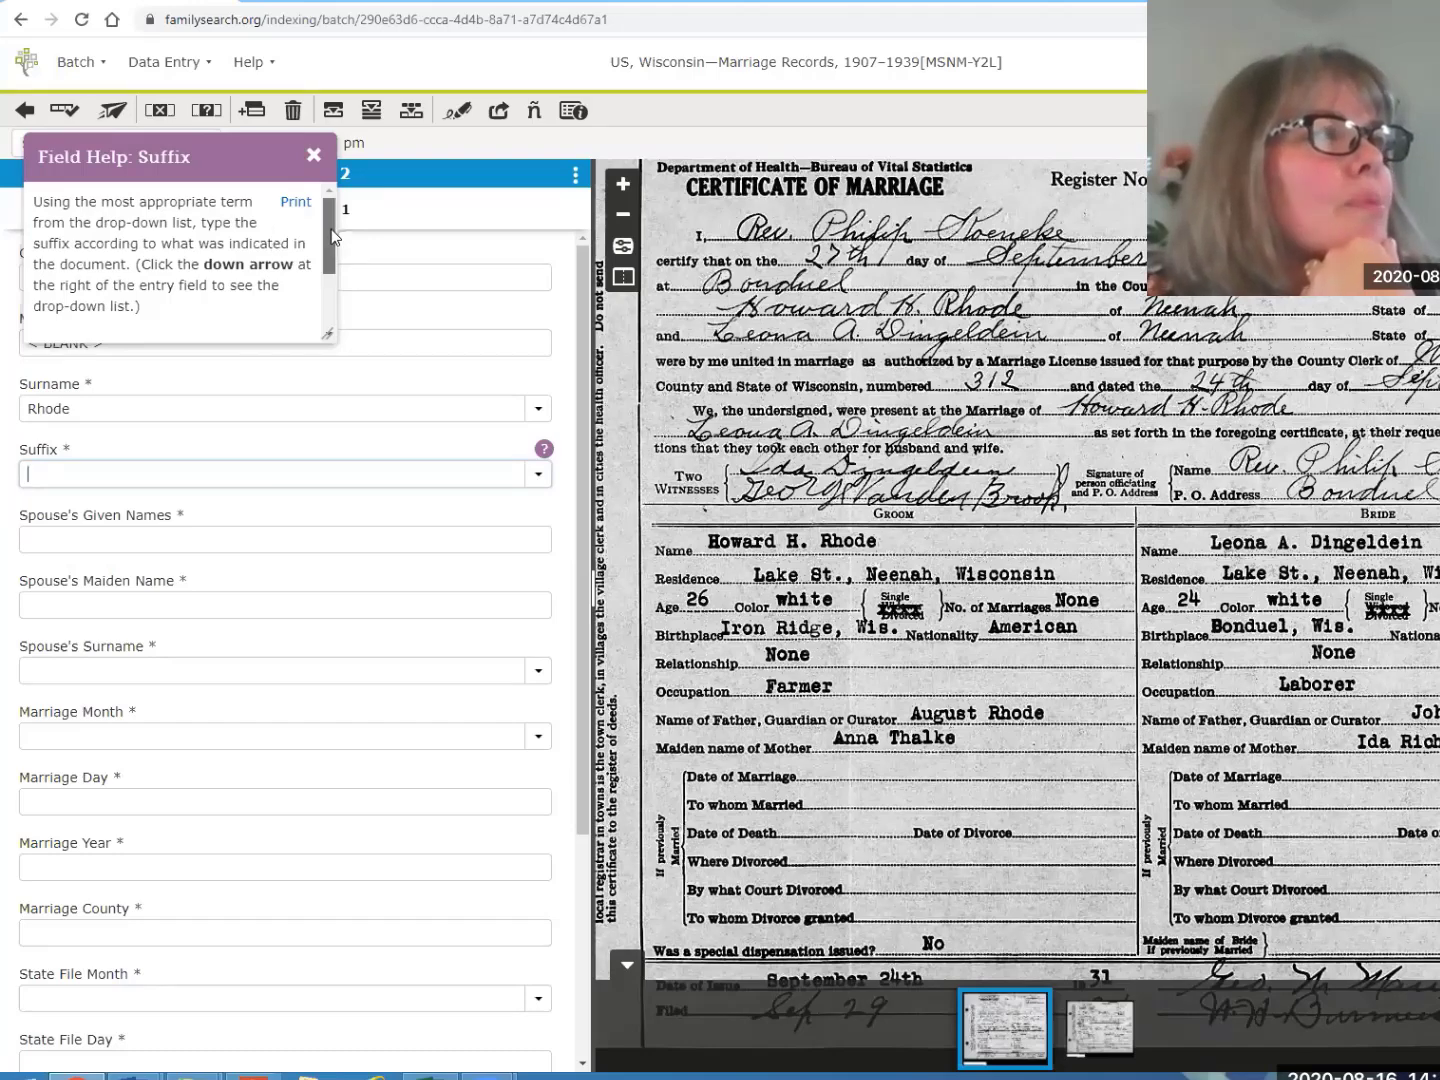
scroll(335, 262, down, 1)
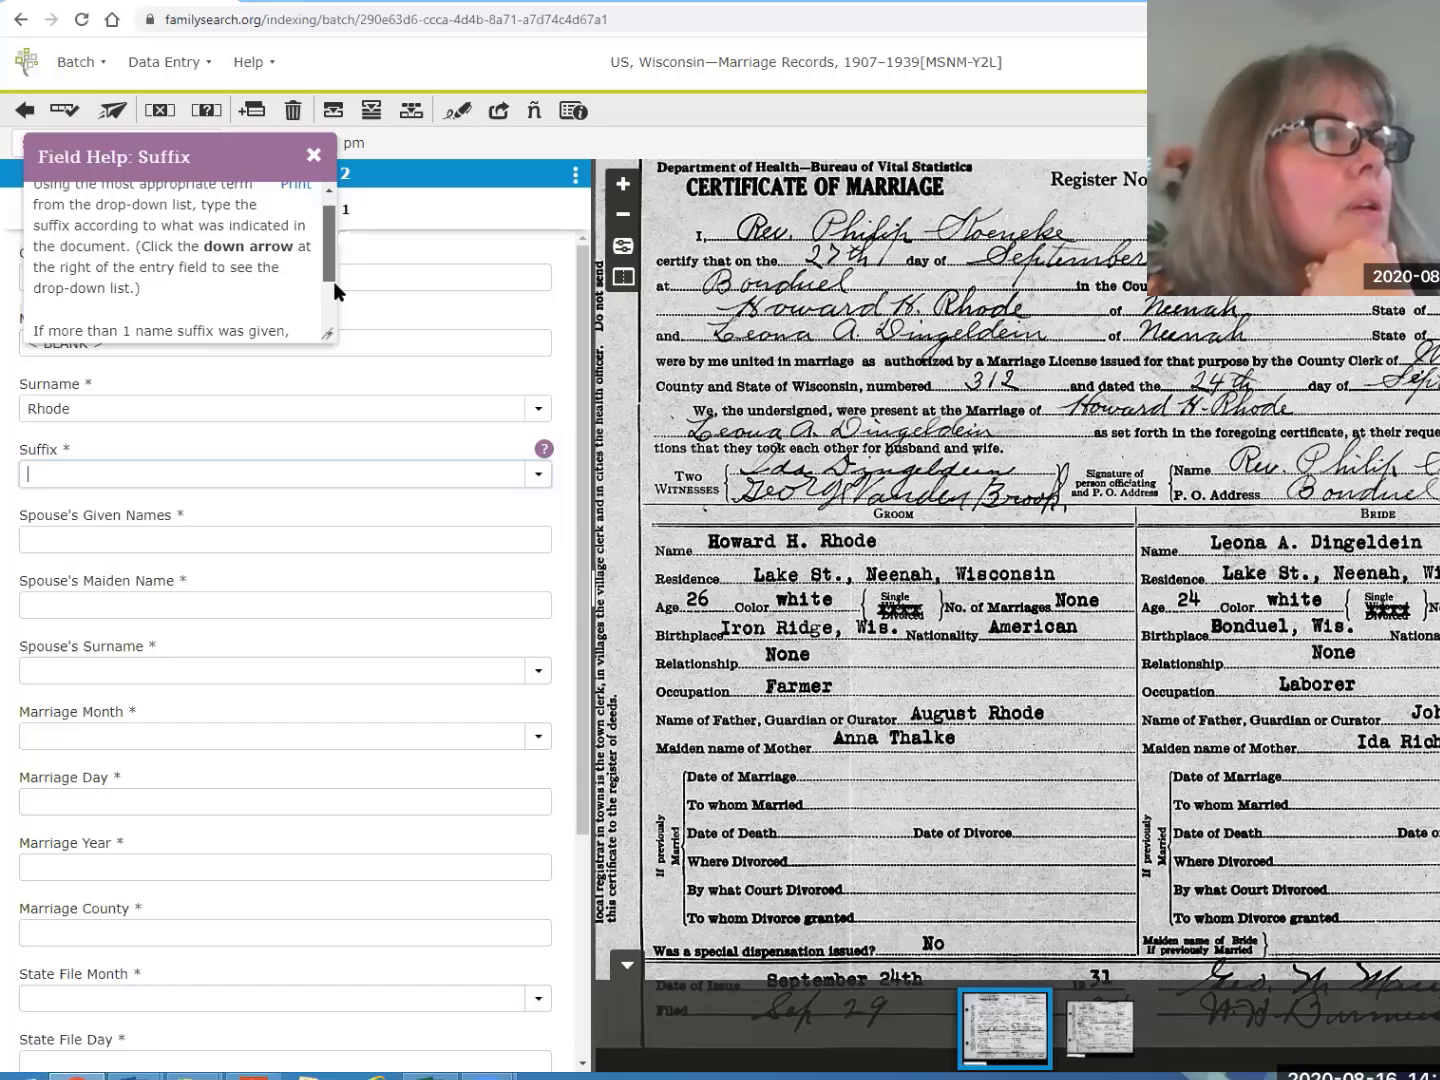
scroll(335, 291, down, 3)
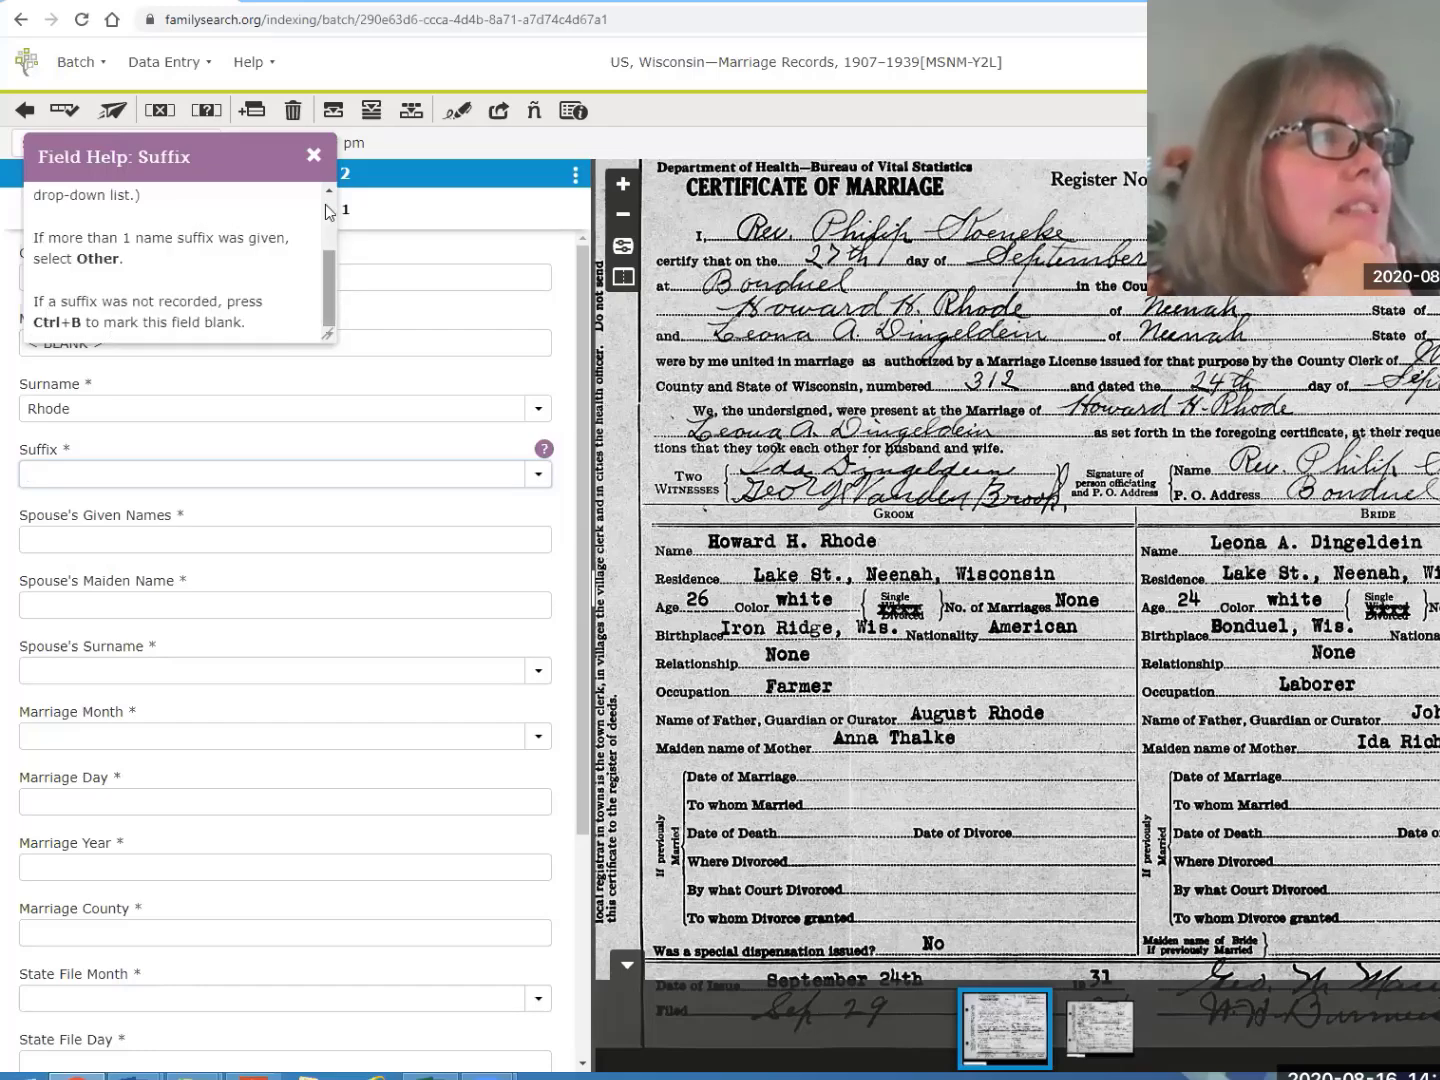
scroll(313, 160, up, 4)
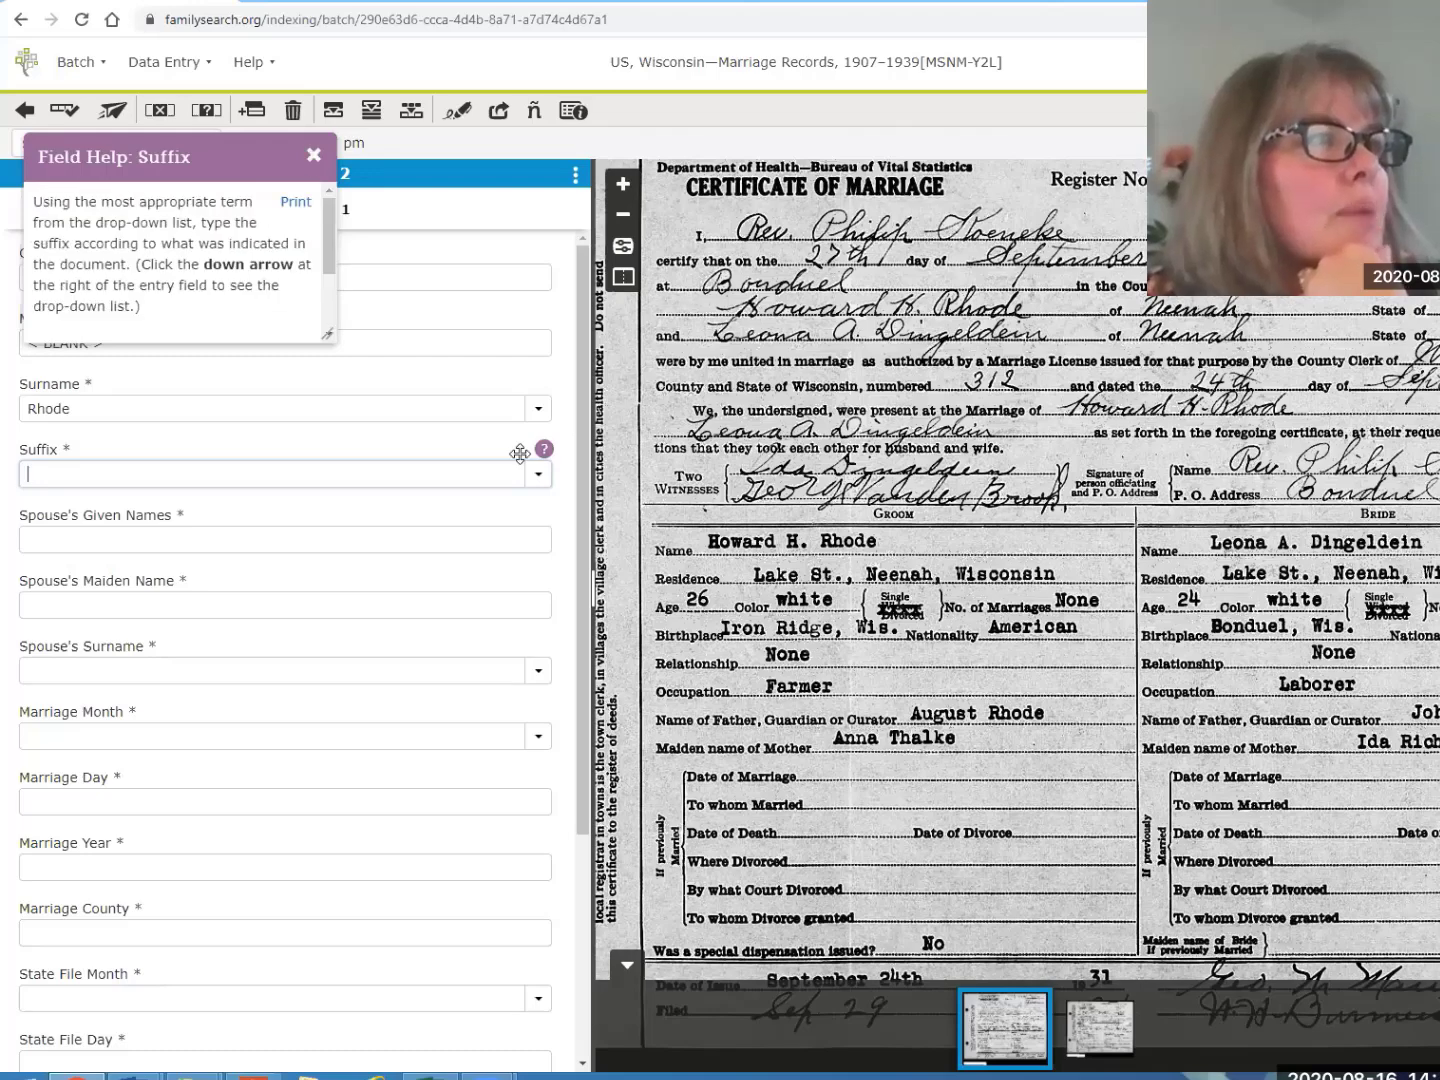
click(542, 476)
click(542, 476)
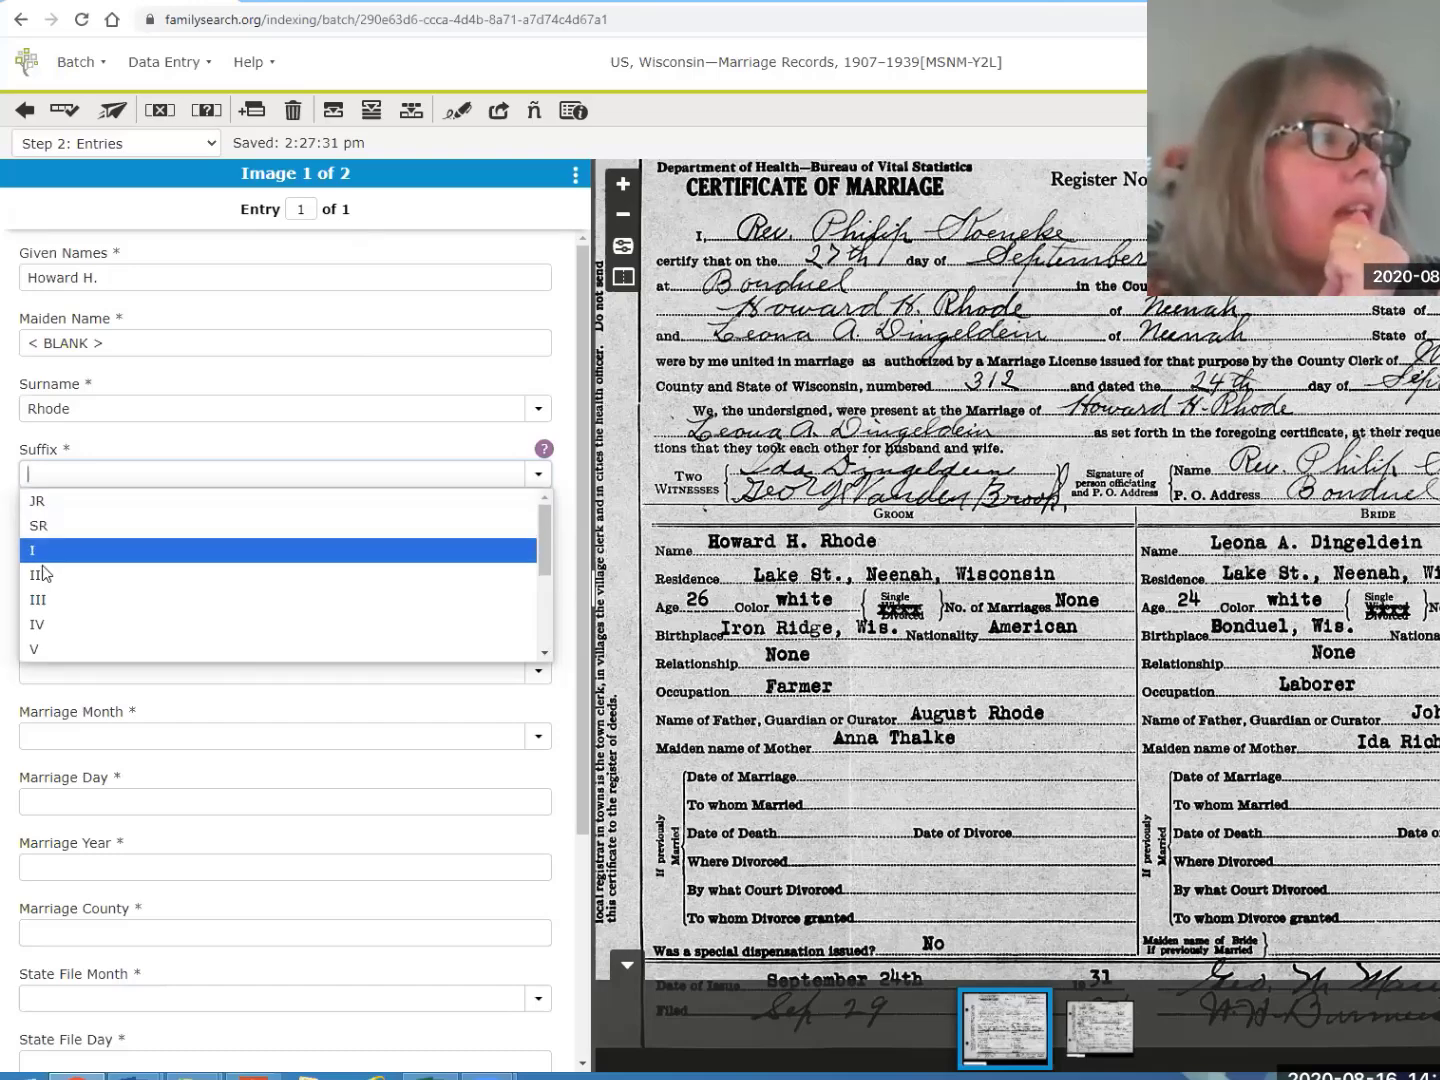
key(Down)
key(Down)
key(Down)
key(Down)
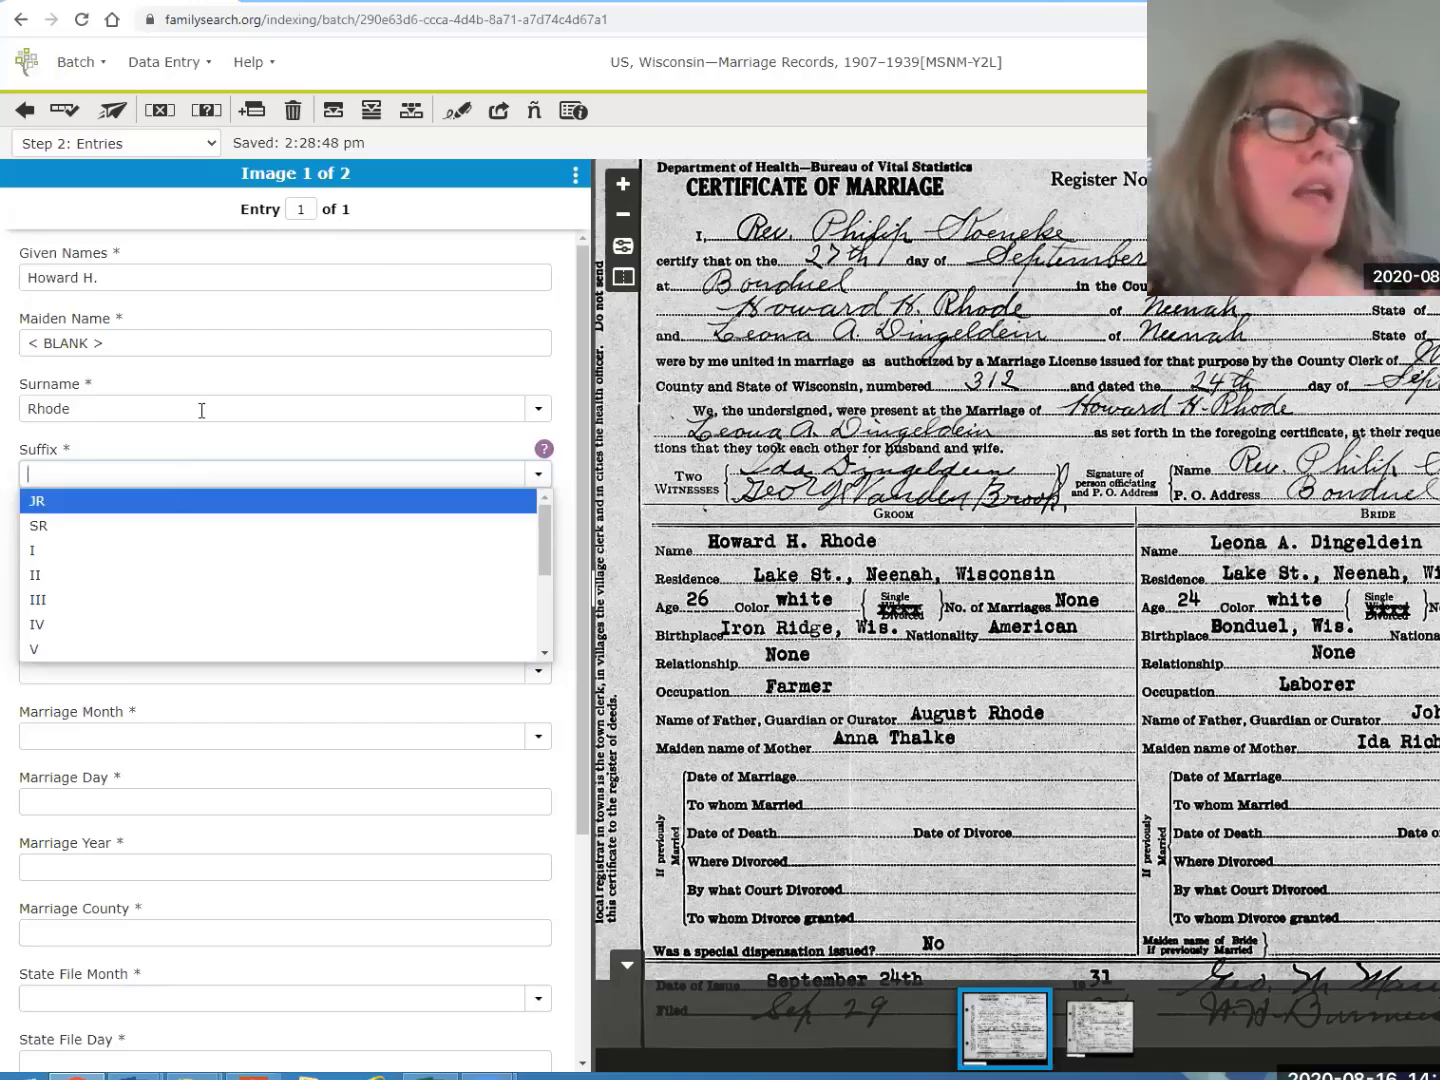
key(ctrl+b)
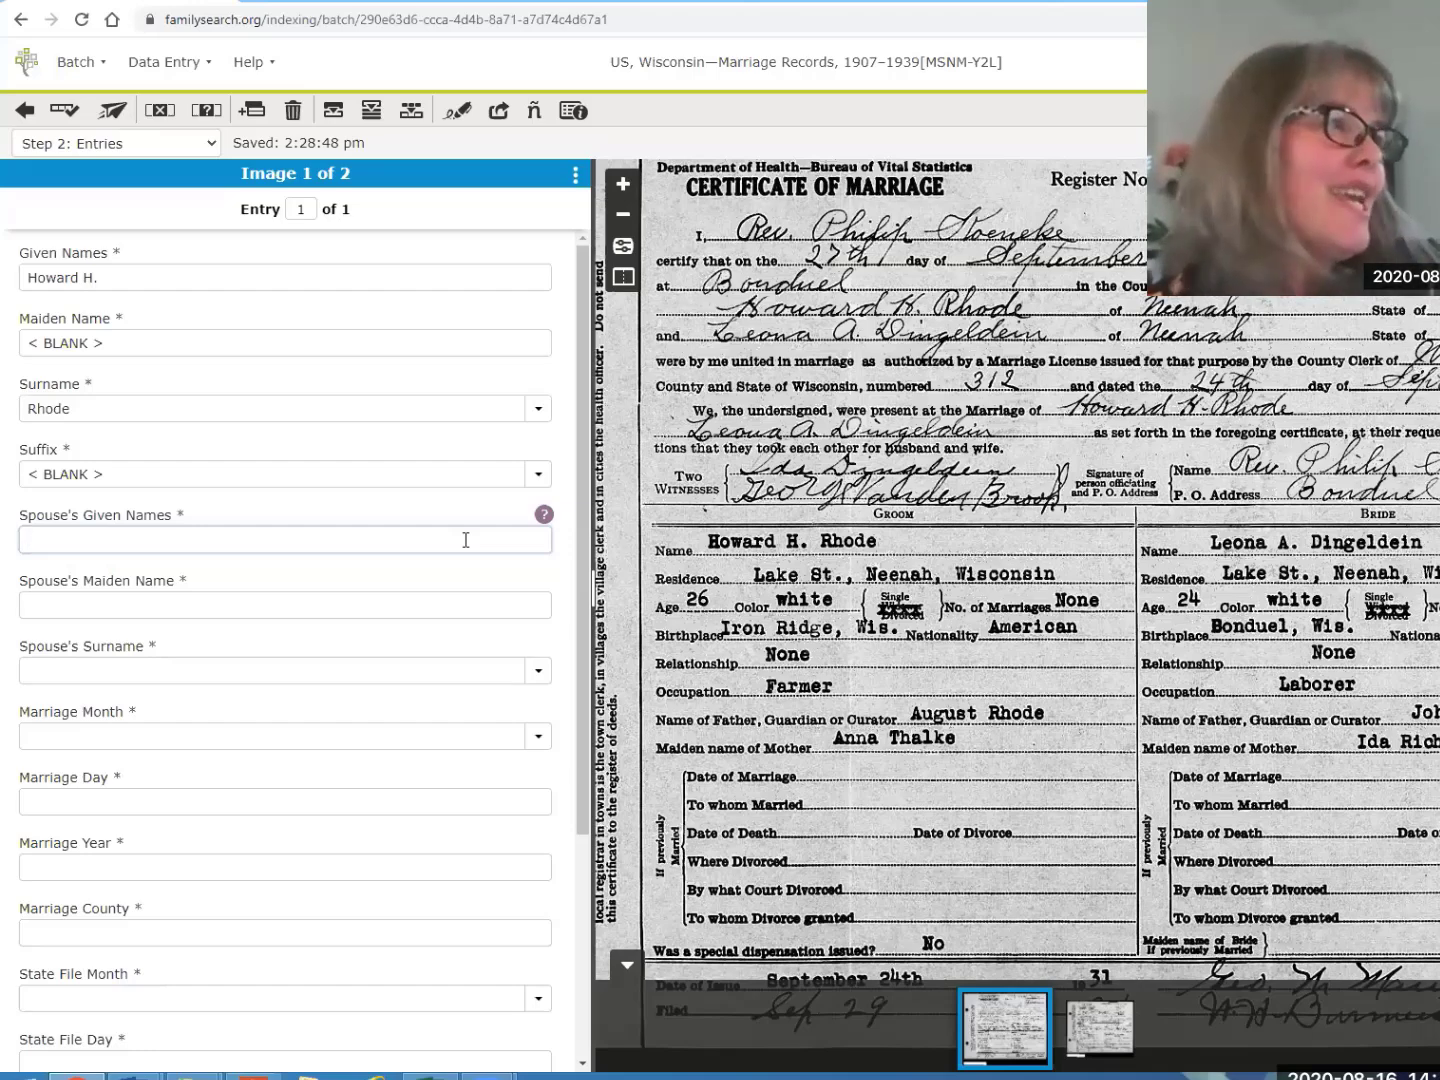
Enter the bride's first name and middle initial as Spouse's Given Names and mark Spouse's Maiden Name as blank
text(Leona A)
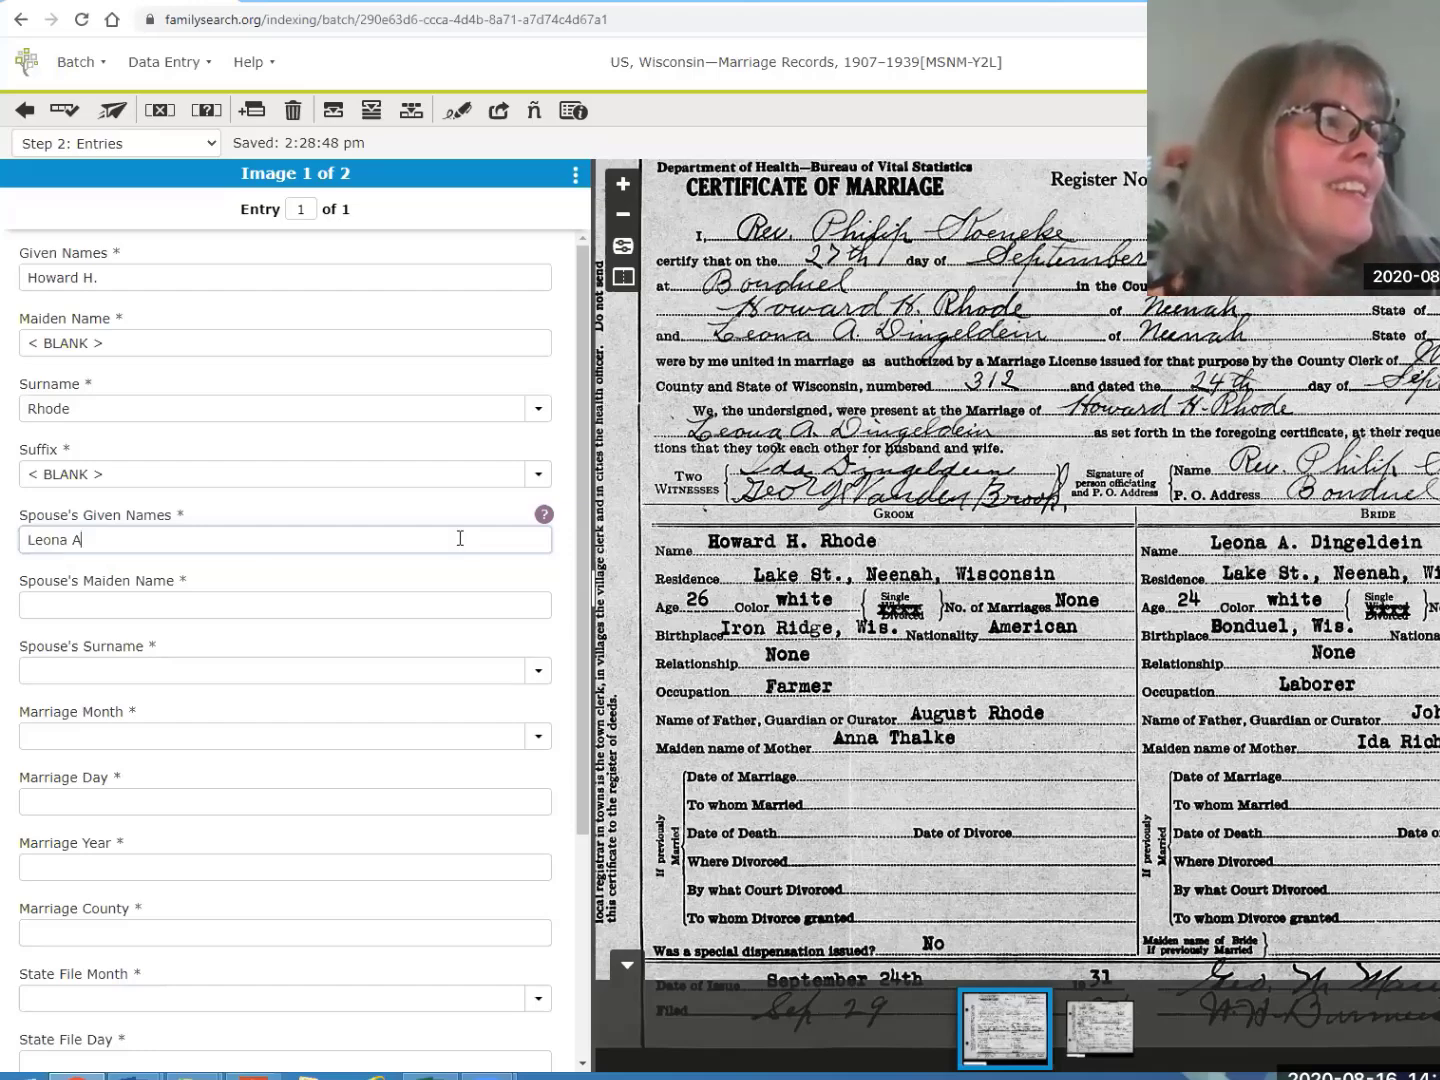
text(.)
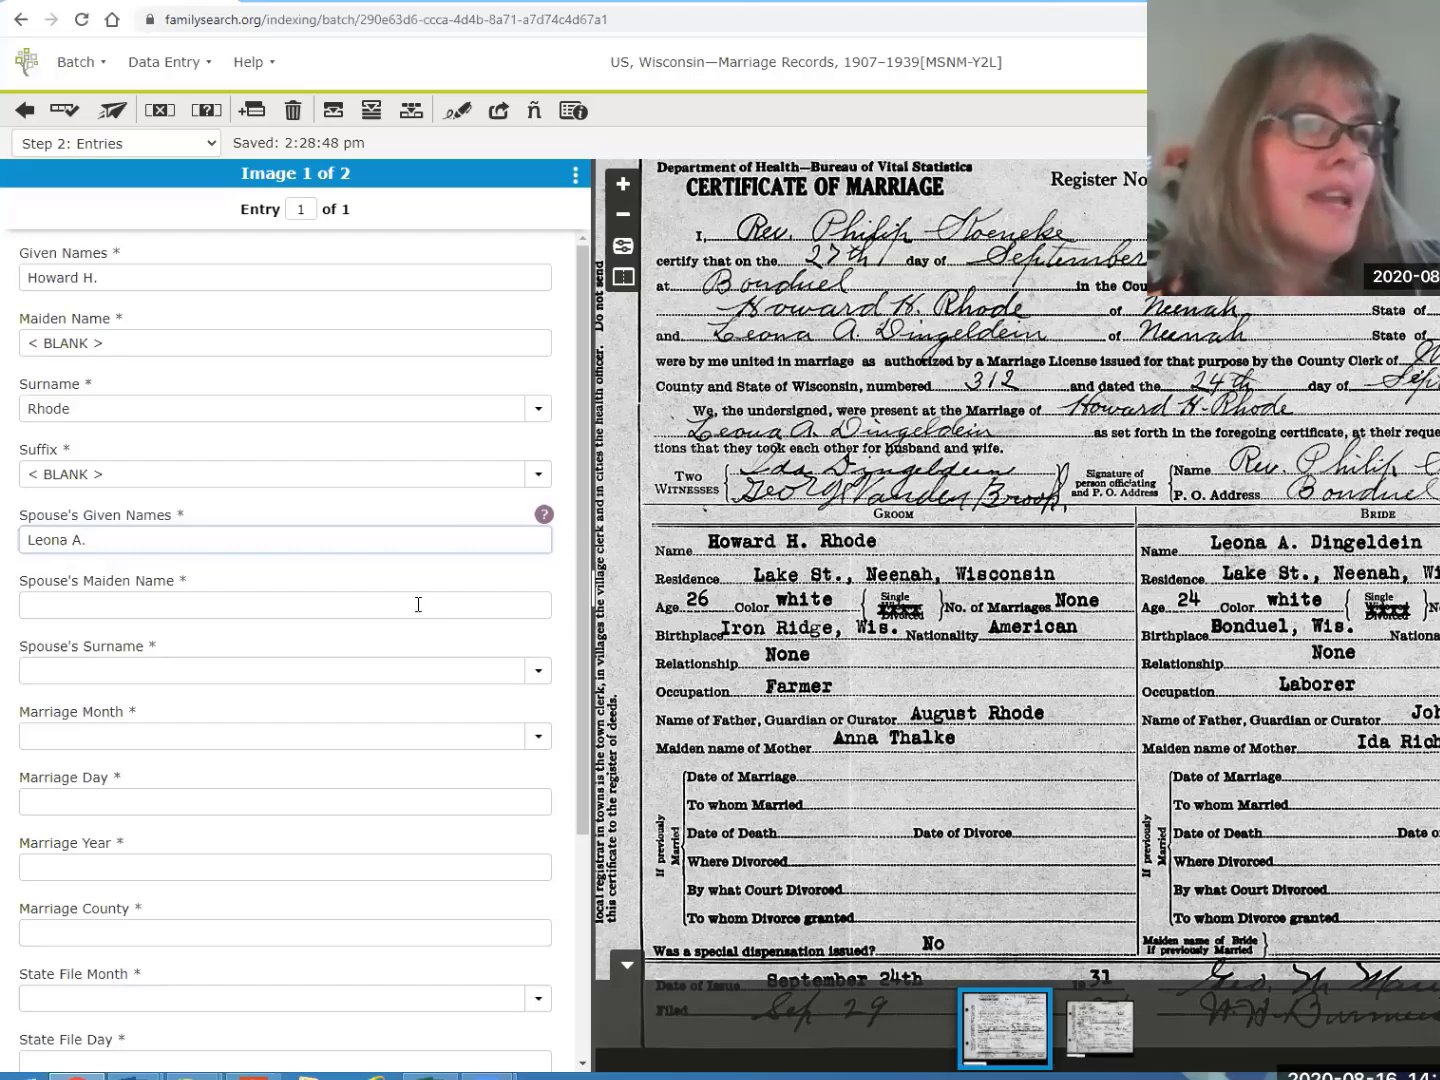
click(419, 604)
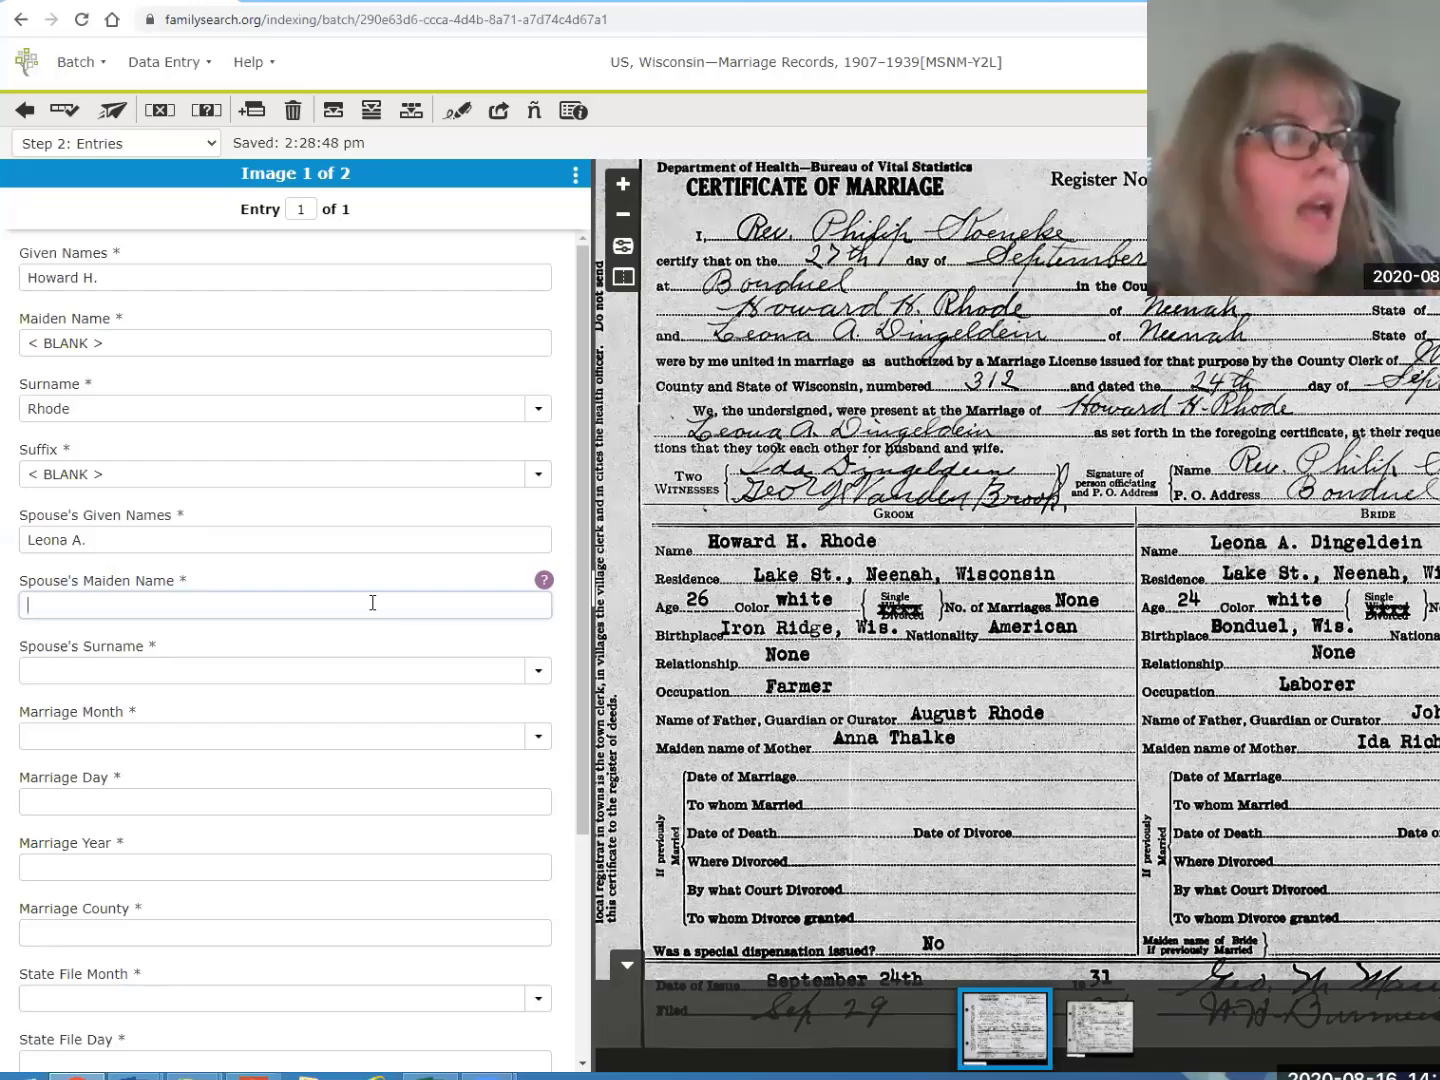
key(ctrl+b)
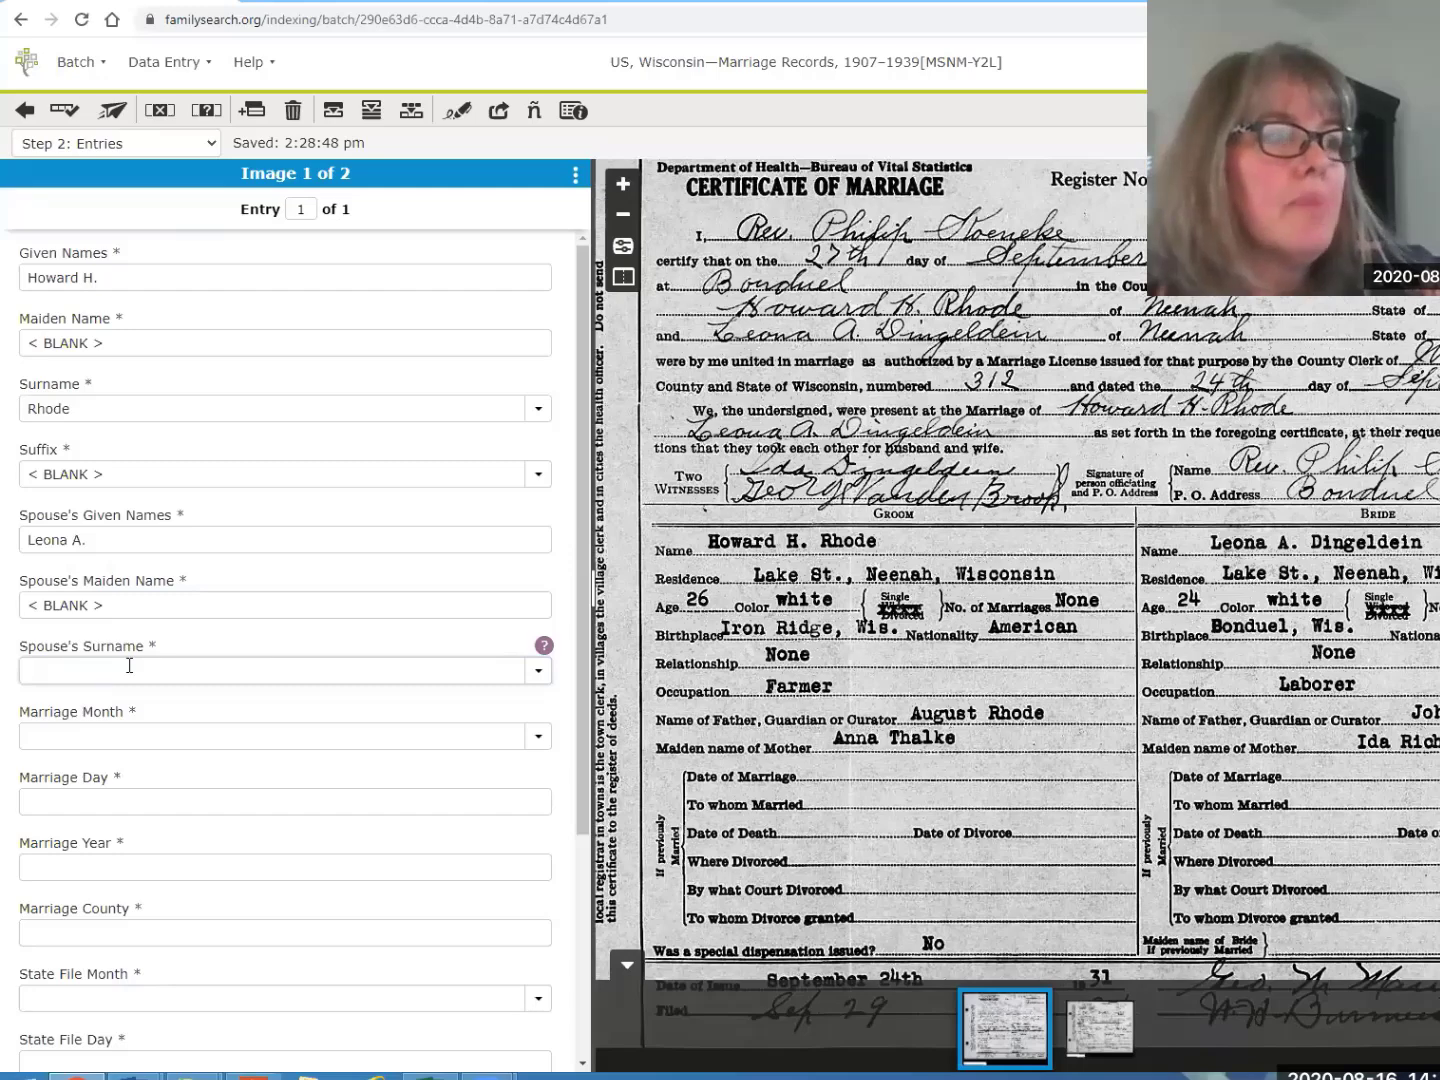
Enter the bride's last name from the certificate as the Spouse's Surname
text(D)
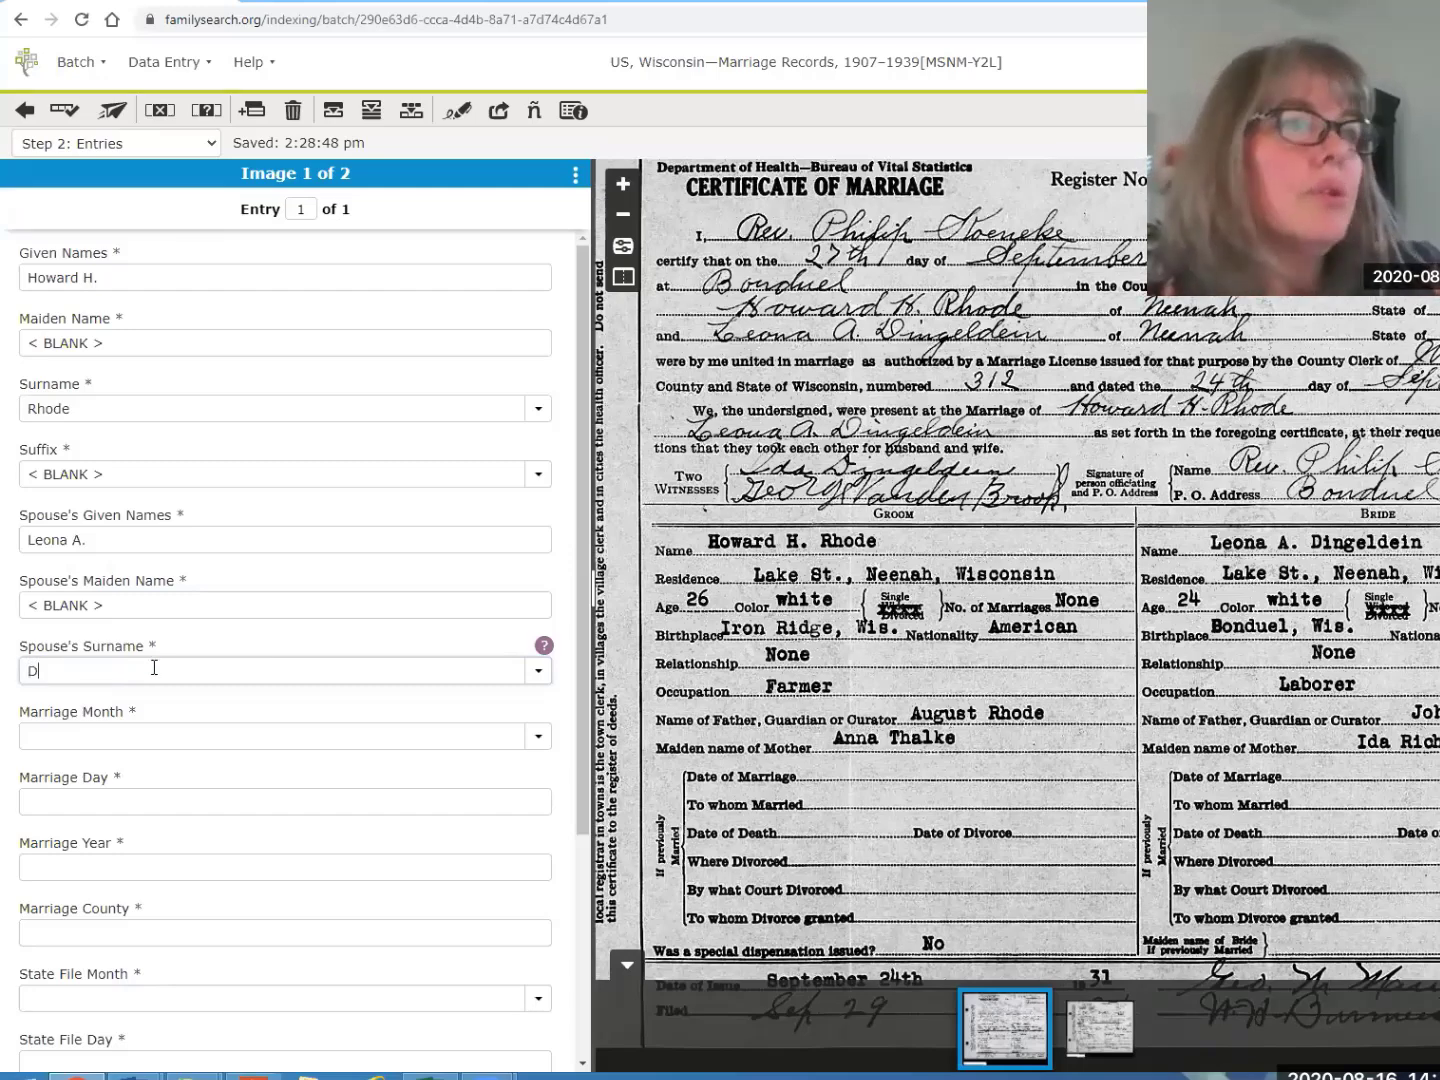
text(i)
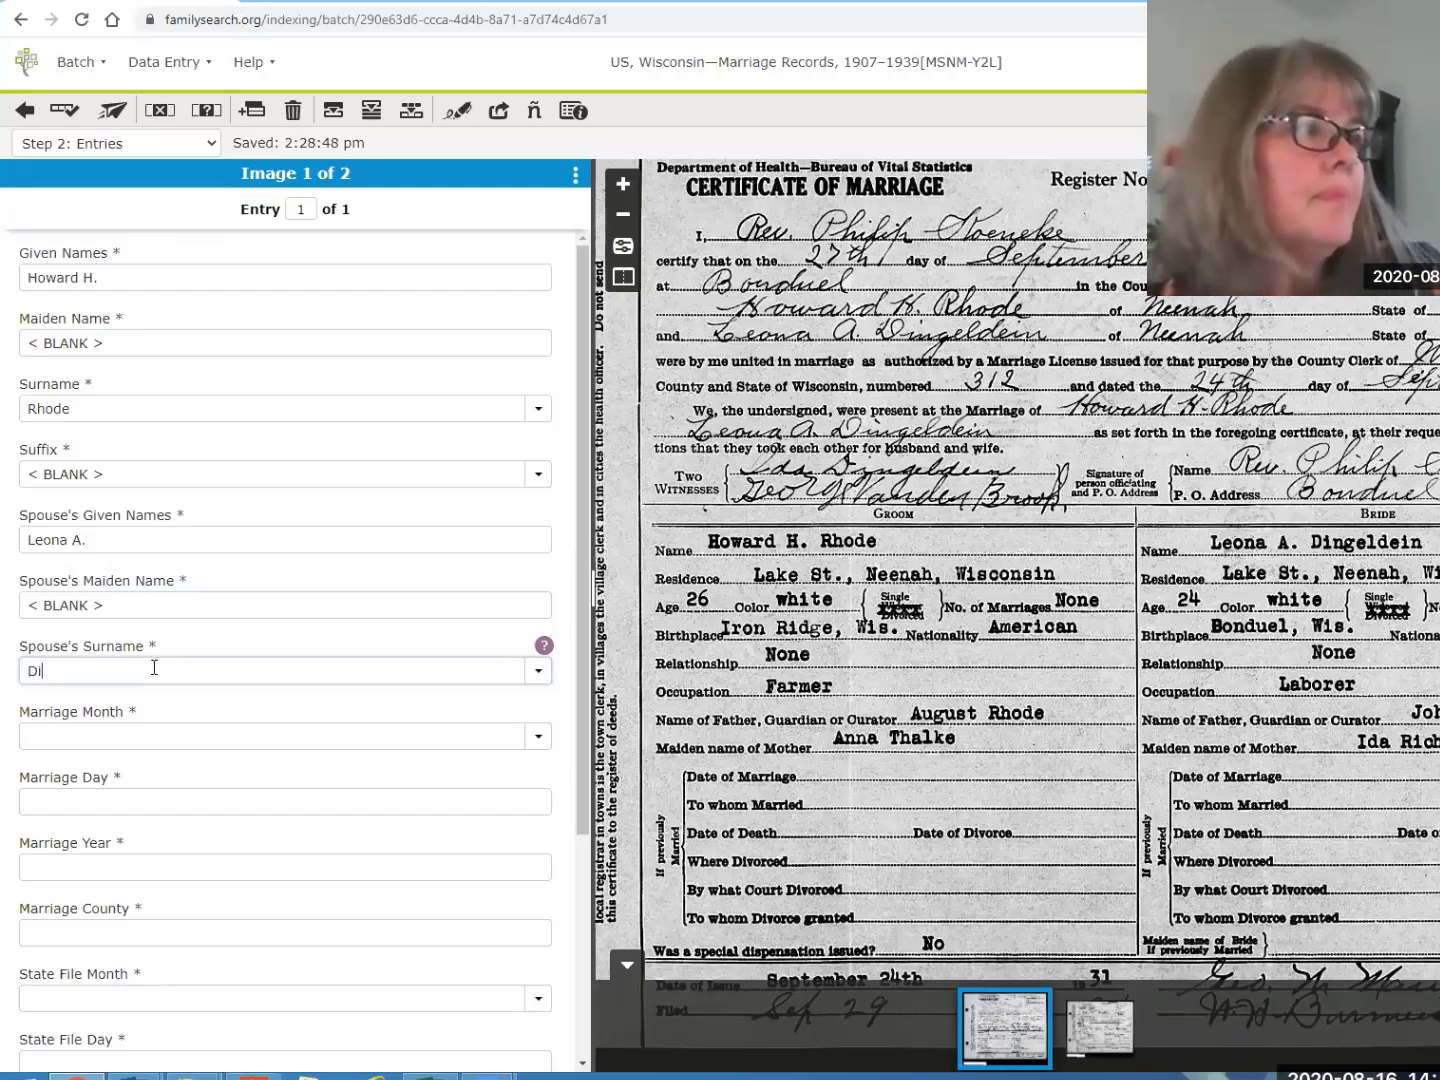
text(ngeldein)
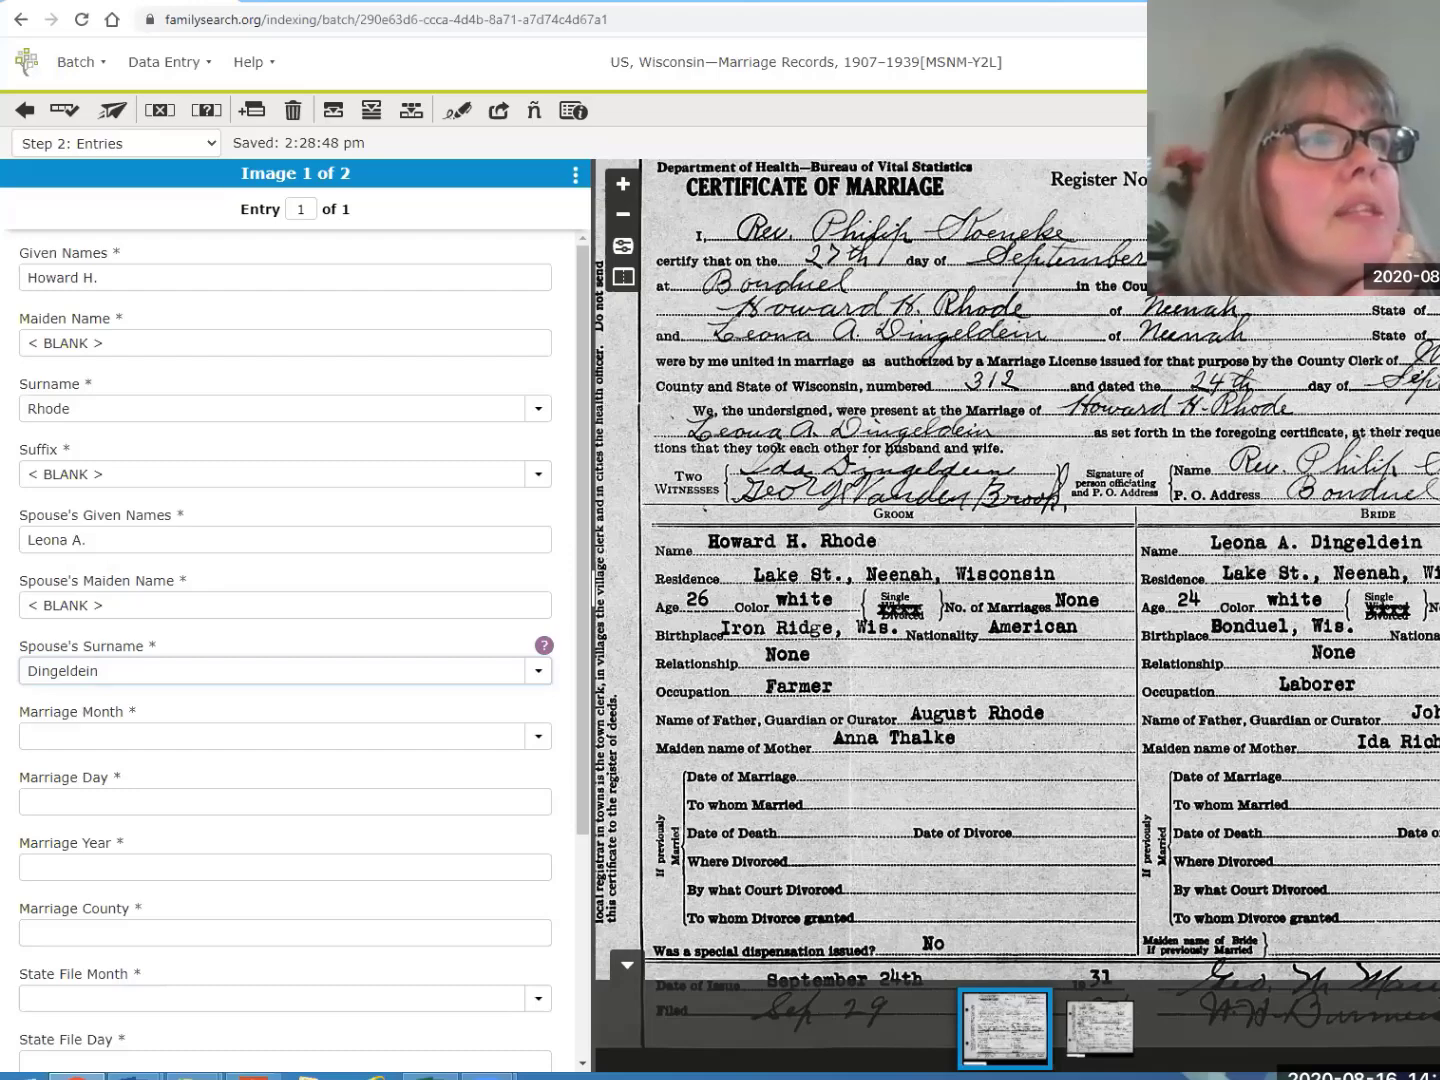
Enter the marriage date from the certificate with month Sep, day 27 and year 1931
click(350, 728)
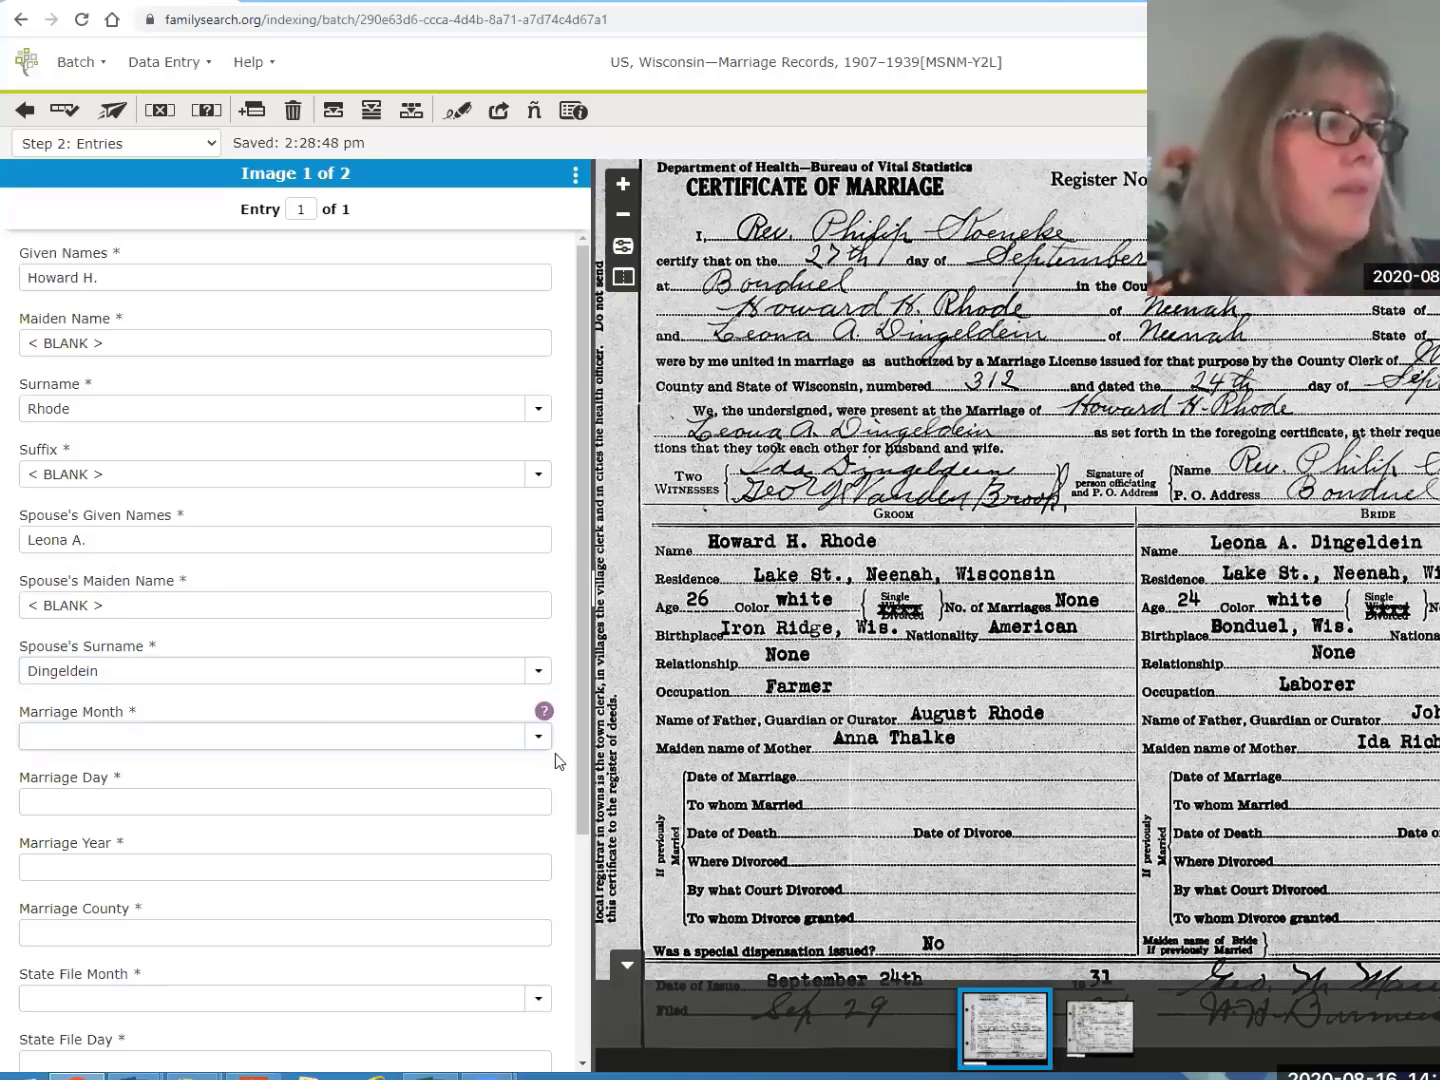
text(S)
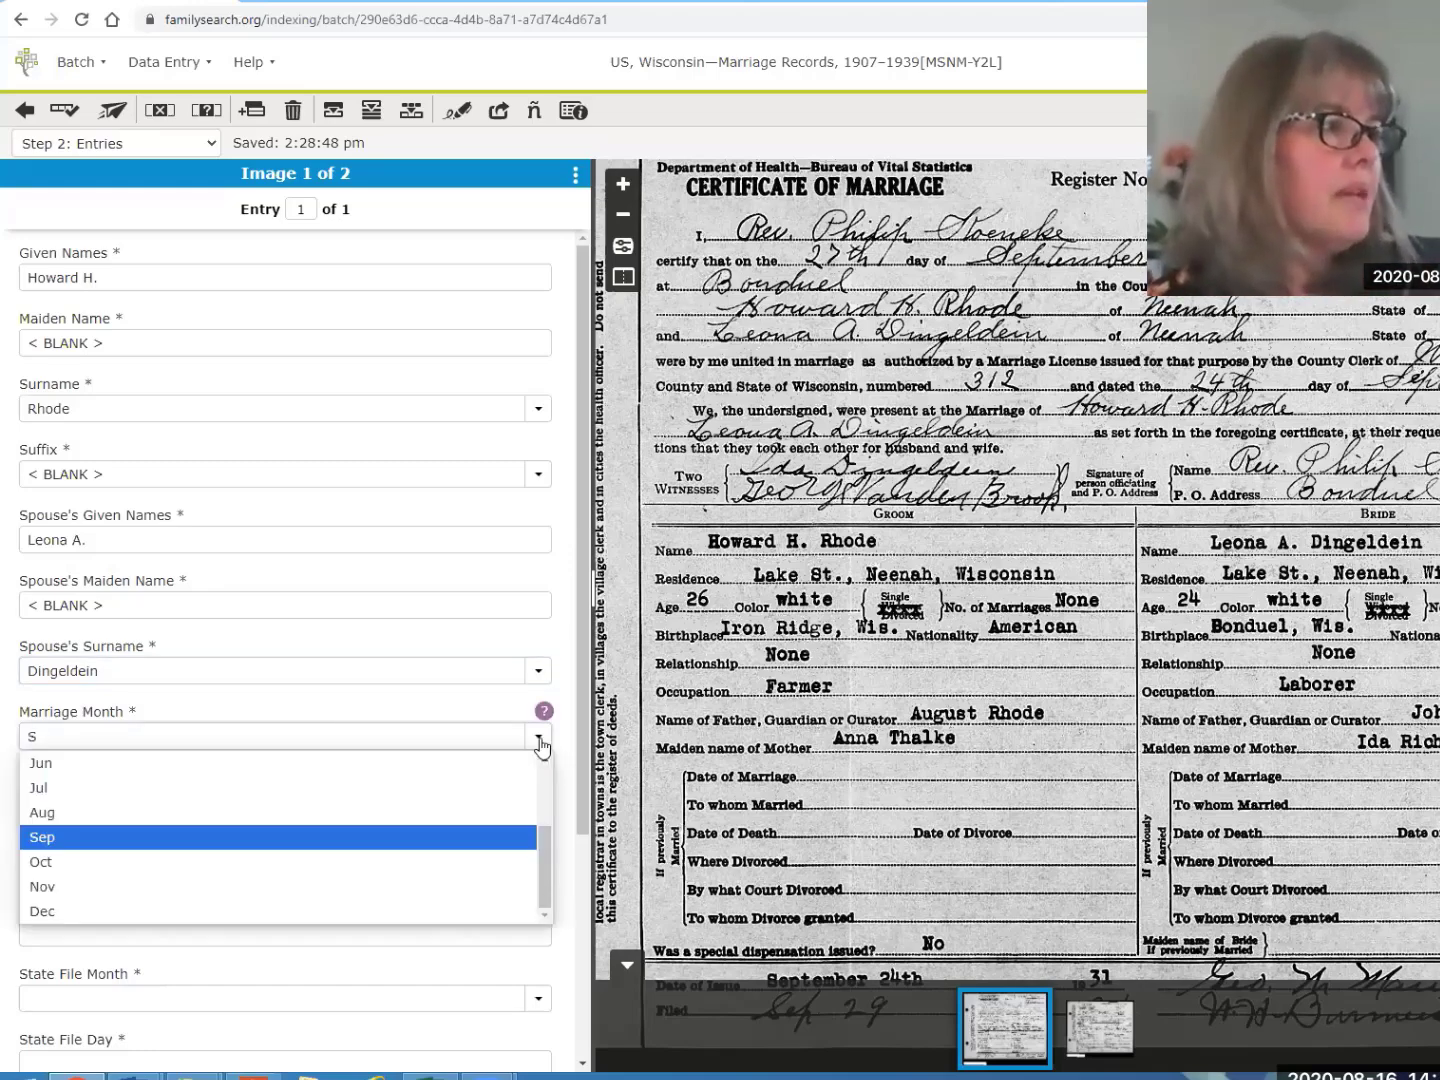
click(42, 837)
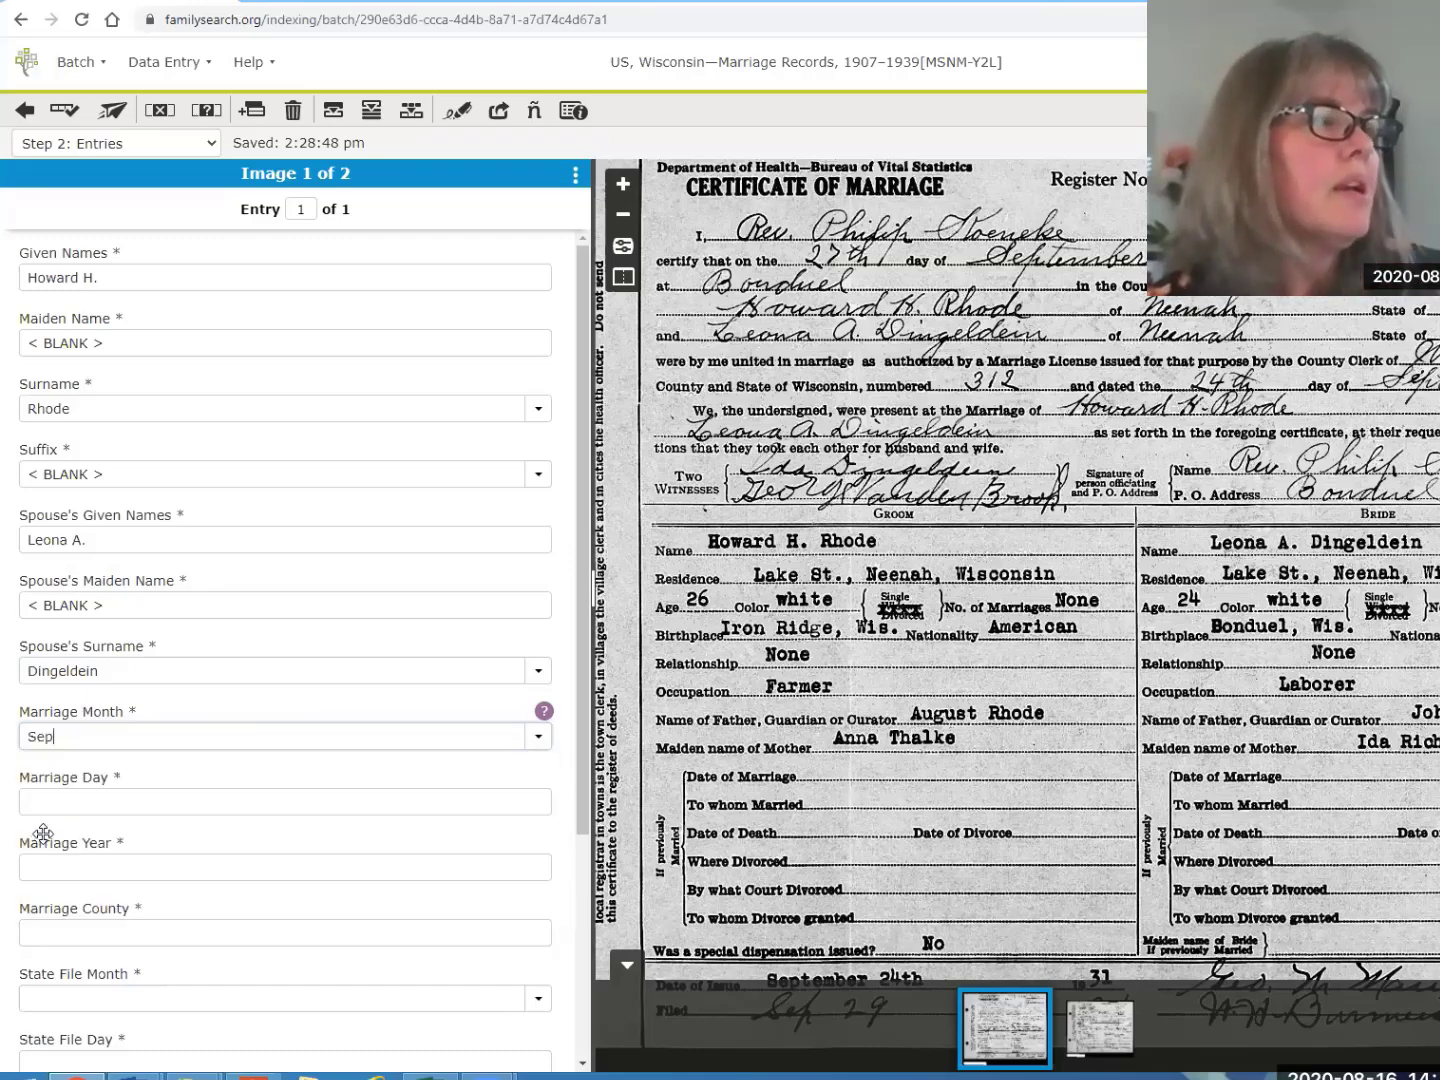
click(76, 787)
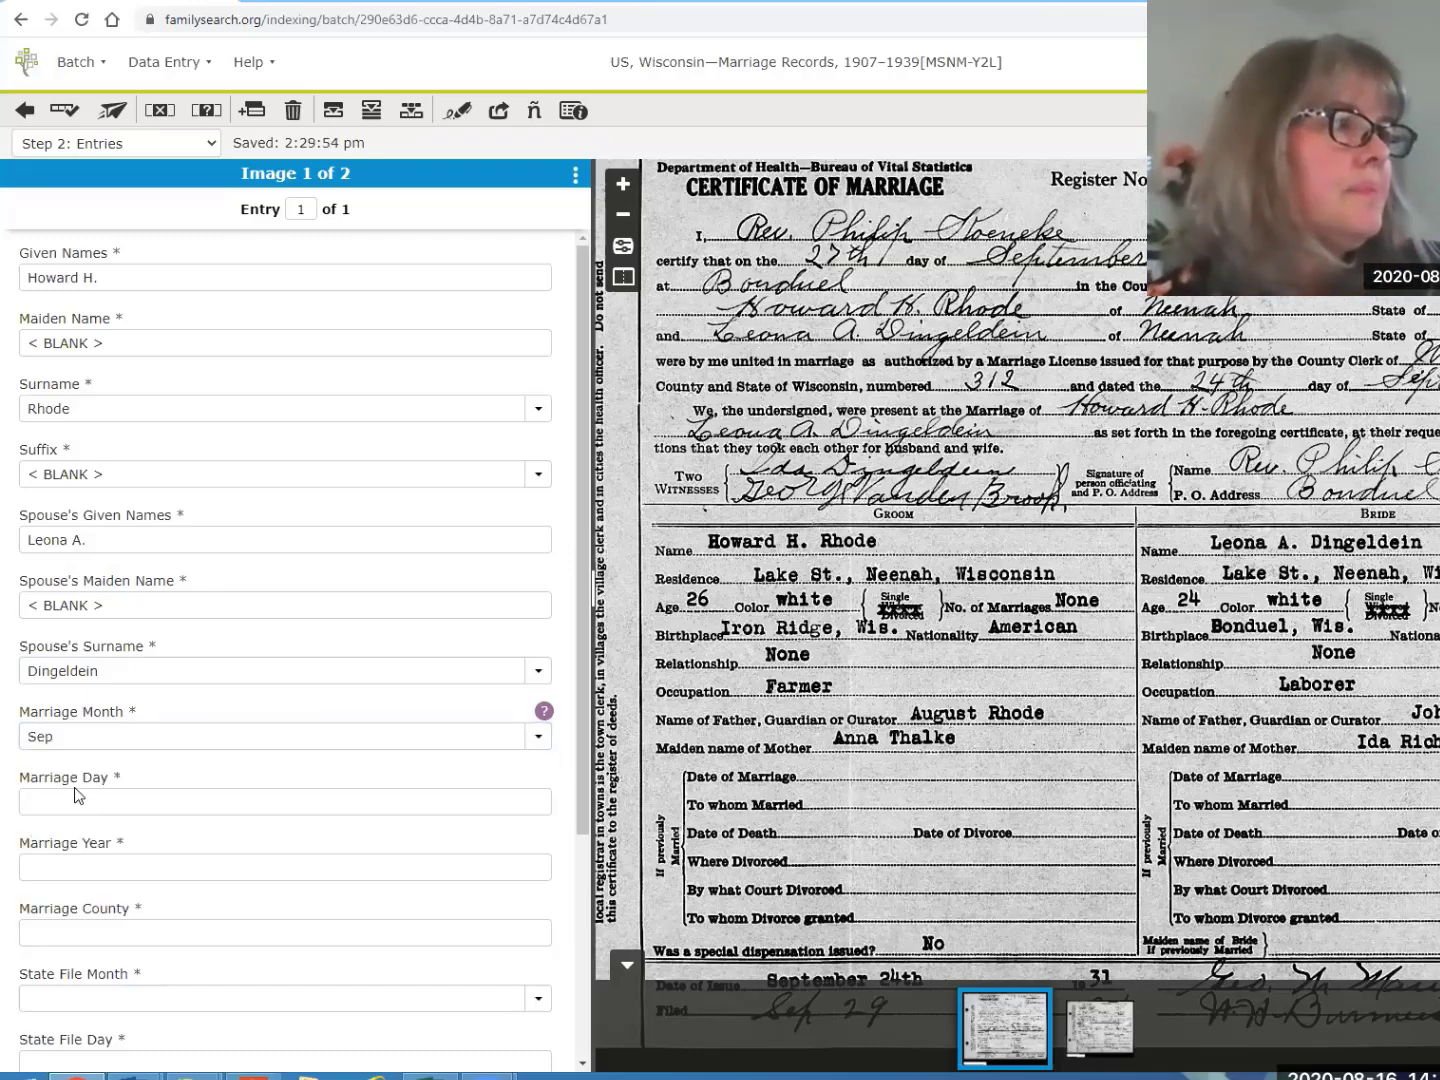
text(27)
click(99, 865)
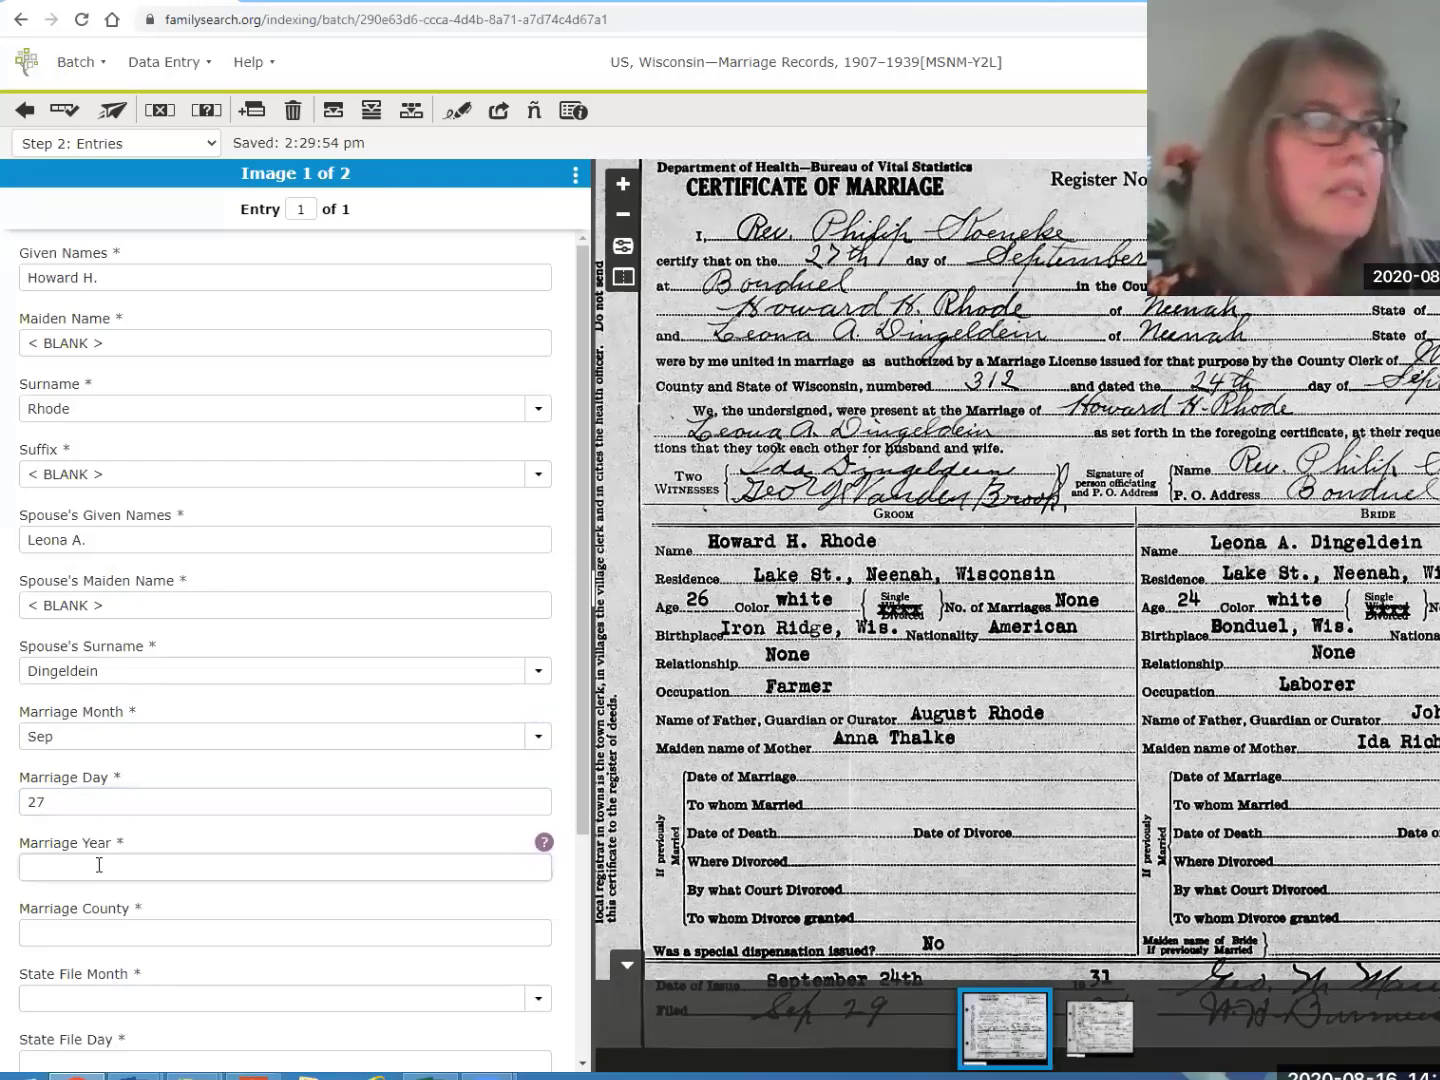
text(1931)
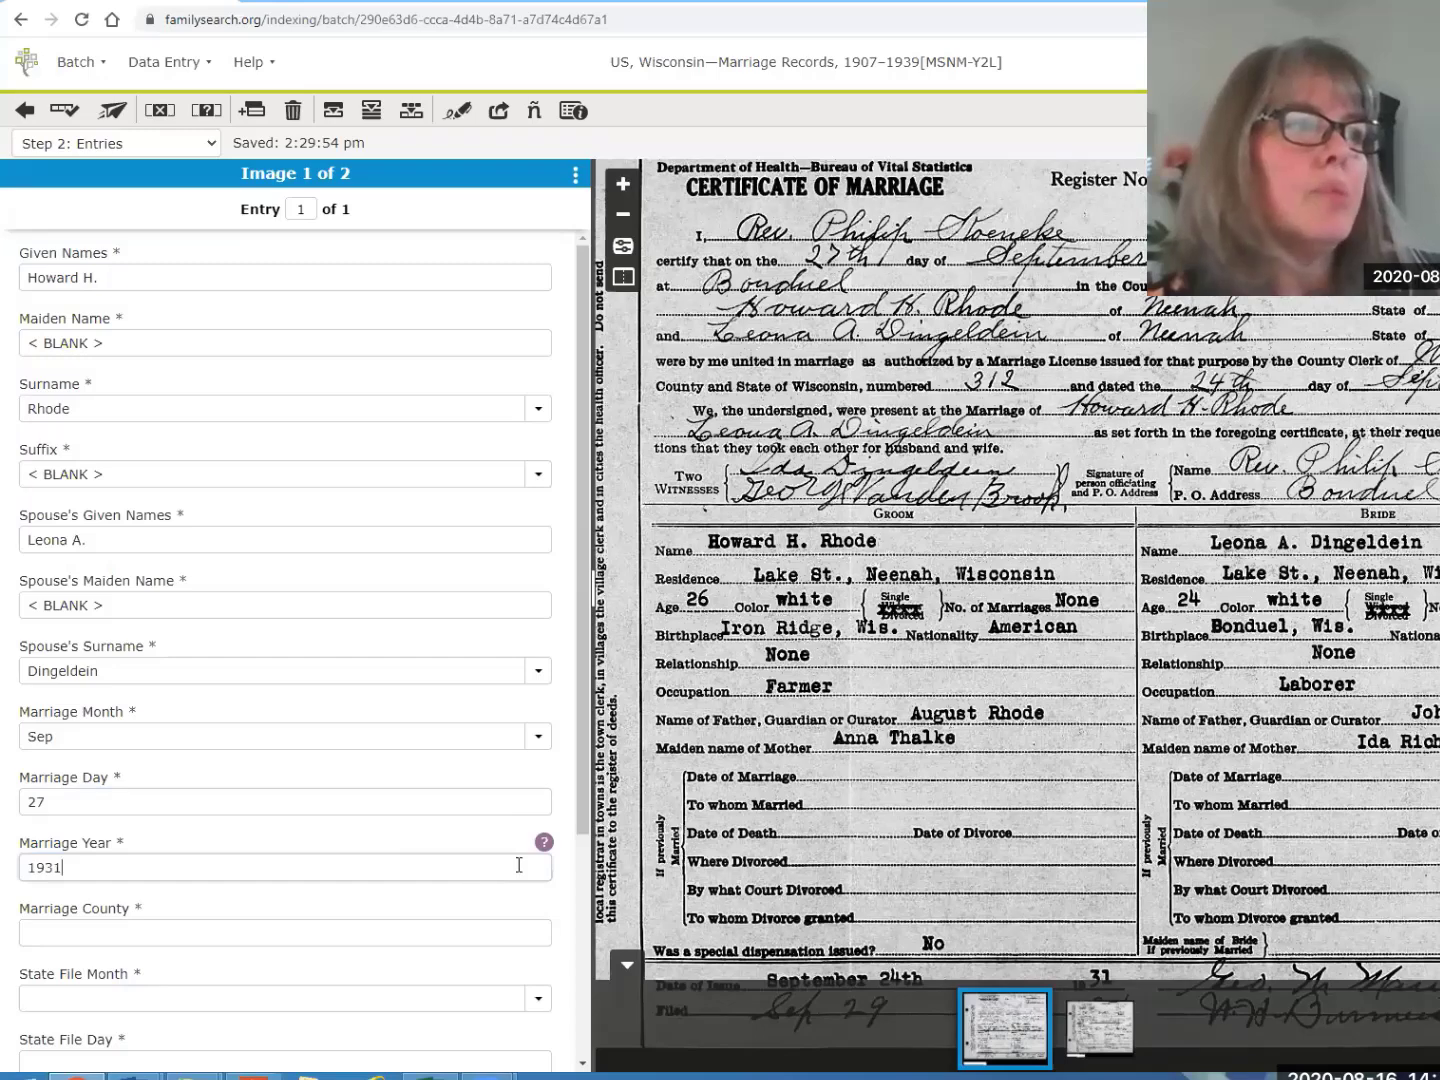
click(544, 800)
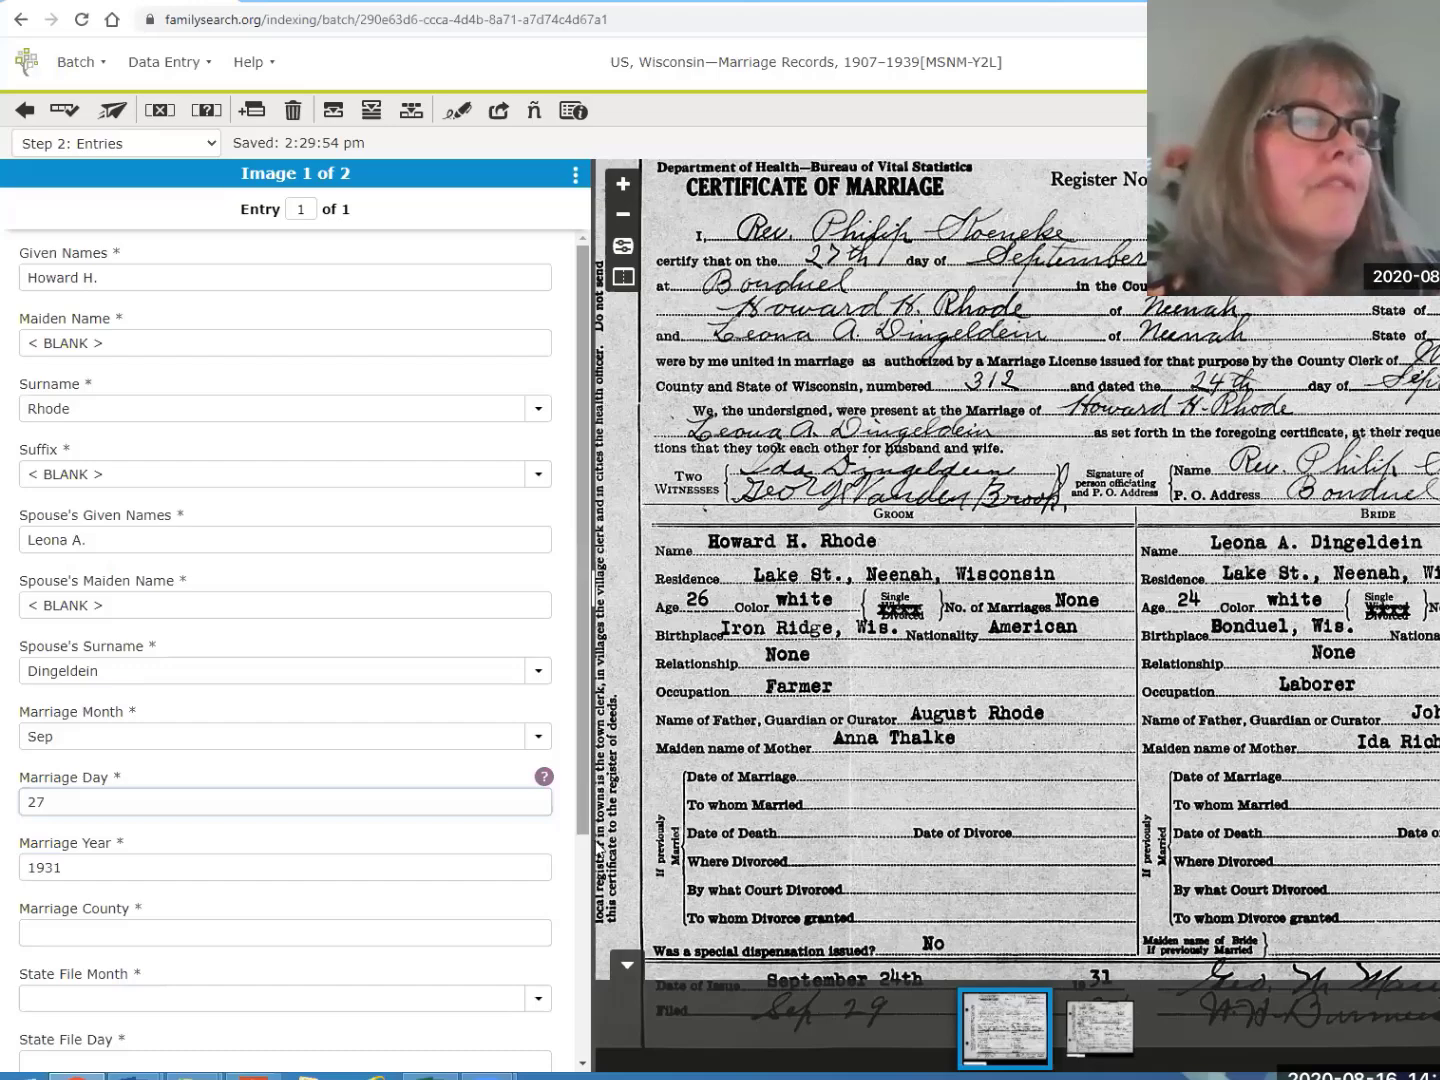
Consult the field help for Marriage County and enter Shawano as the county of marriage
scroll(586, 880, down, 1)
scroll(318, 653, down, 2)
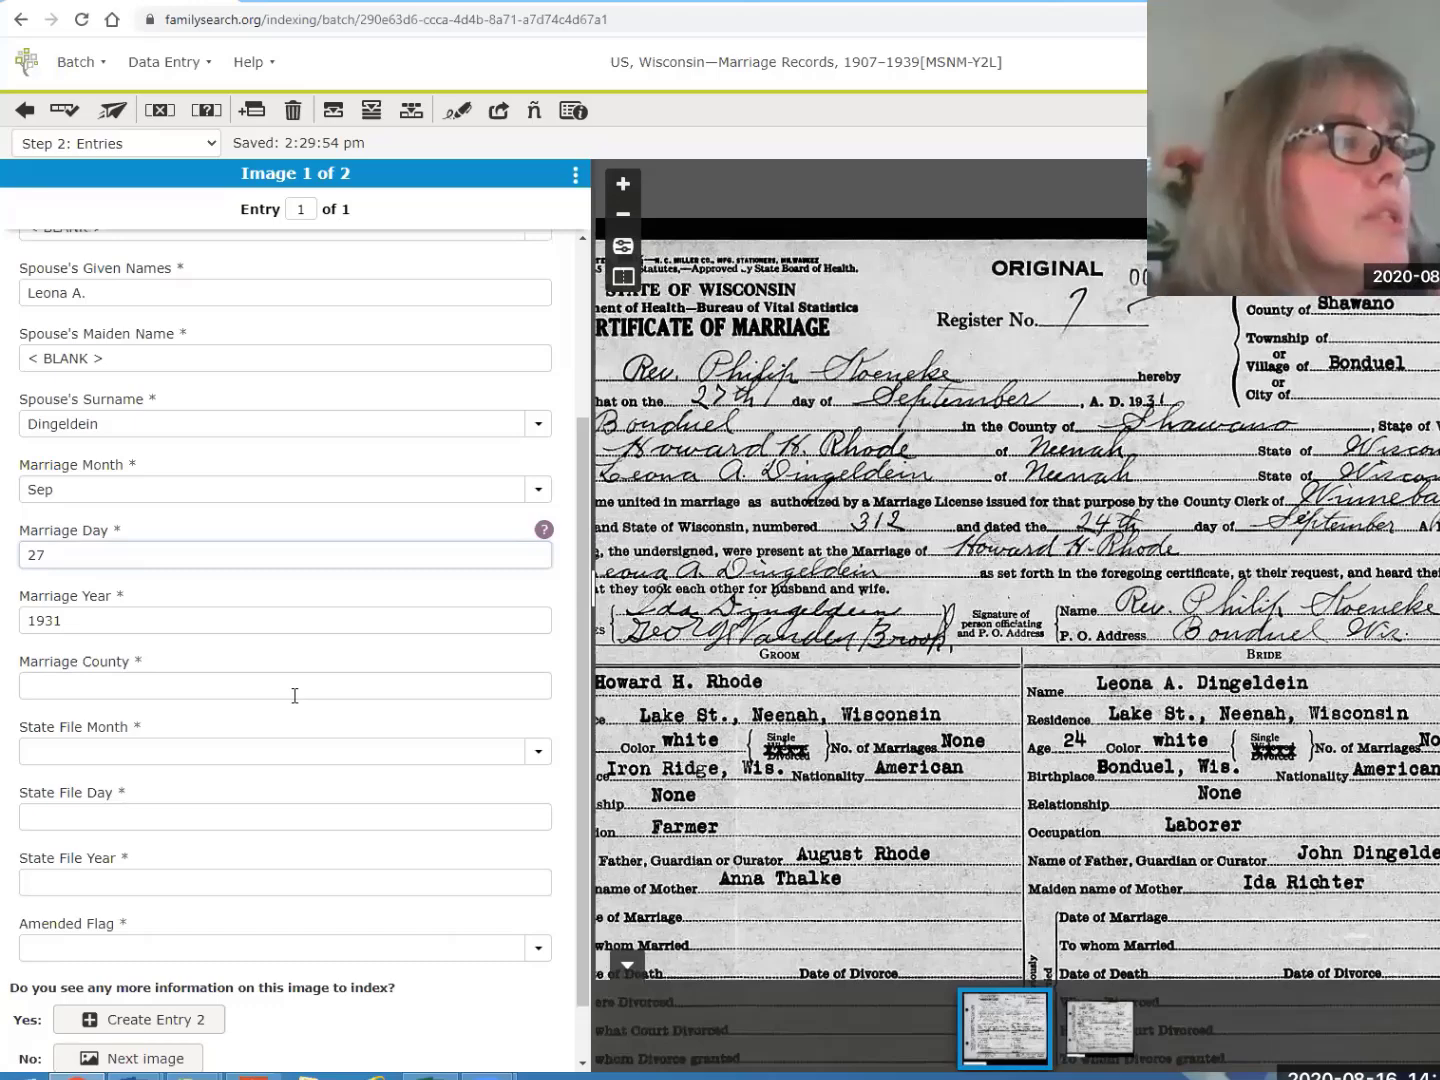
click(529, 677)
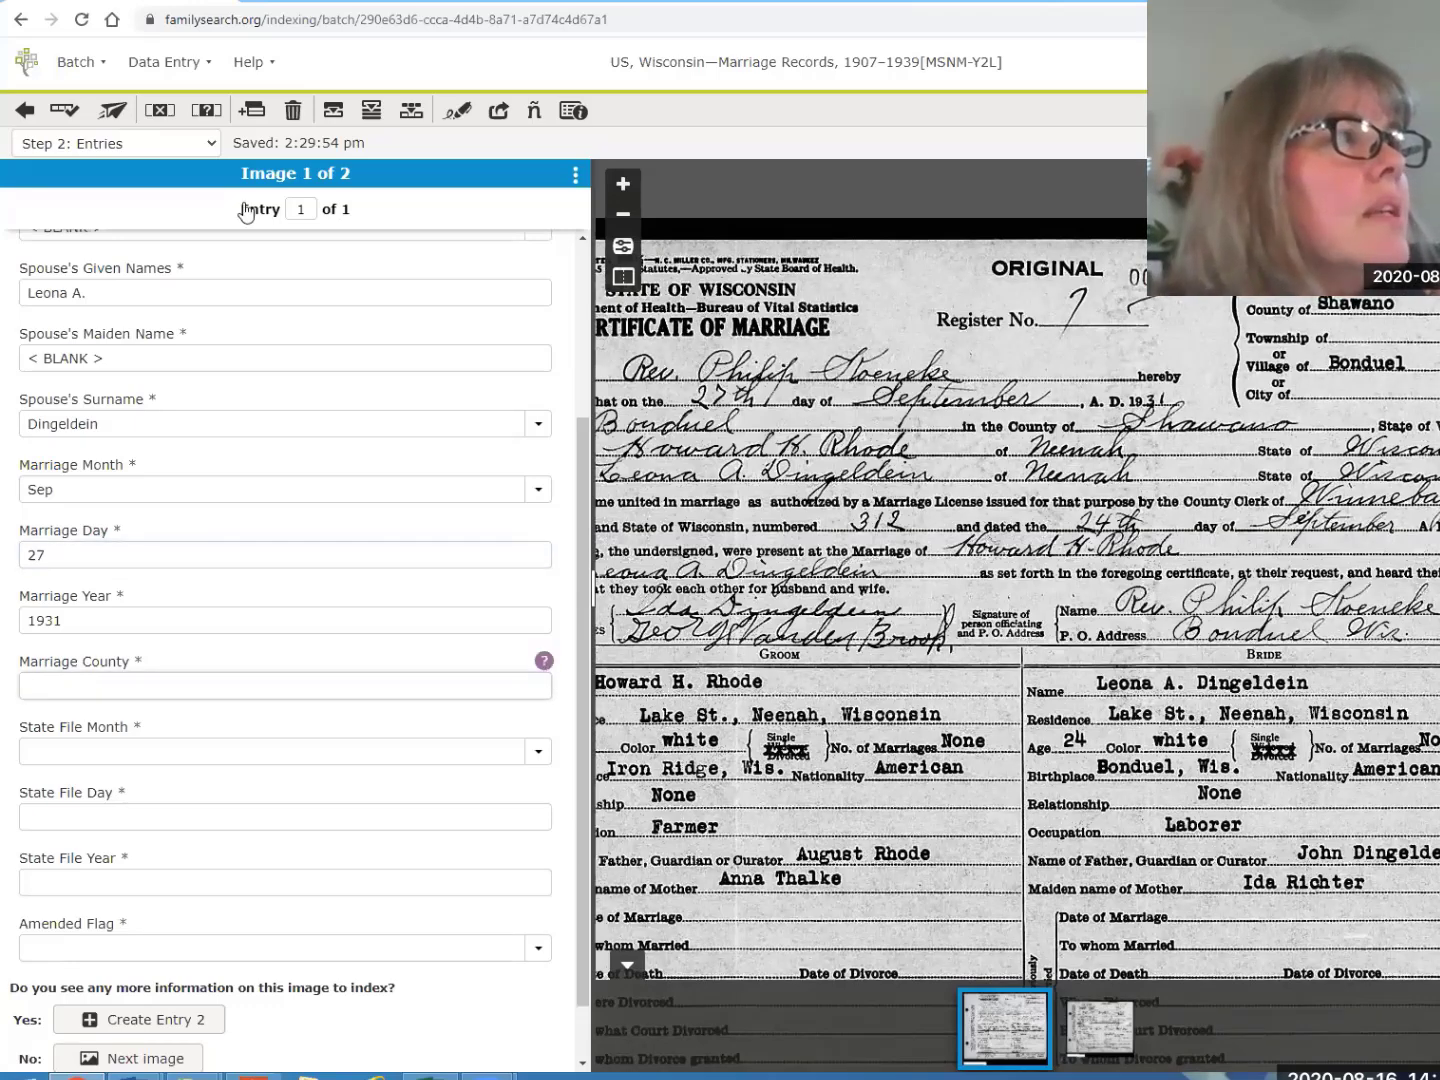
key(F1)
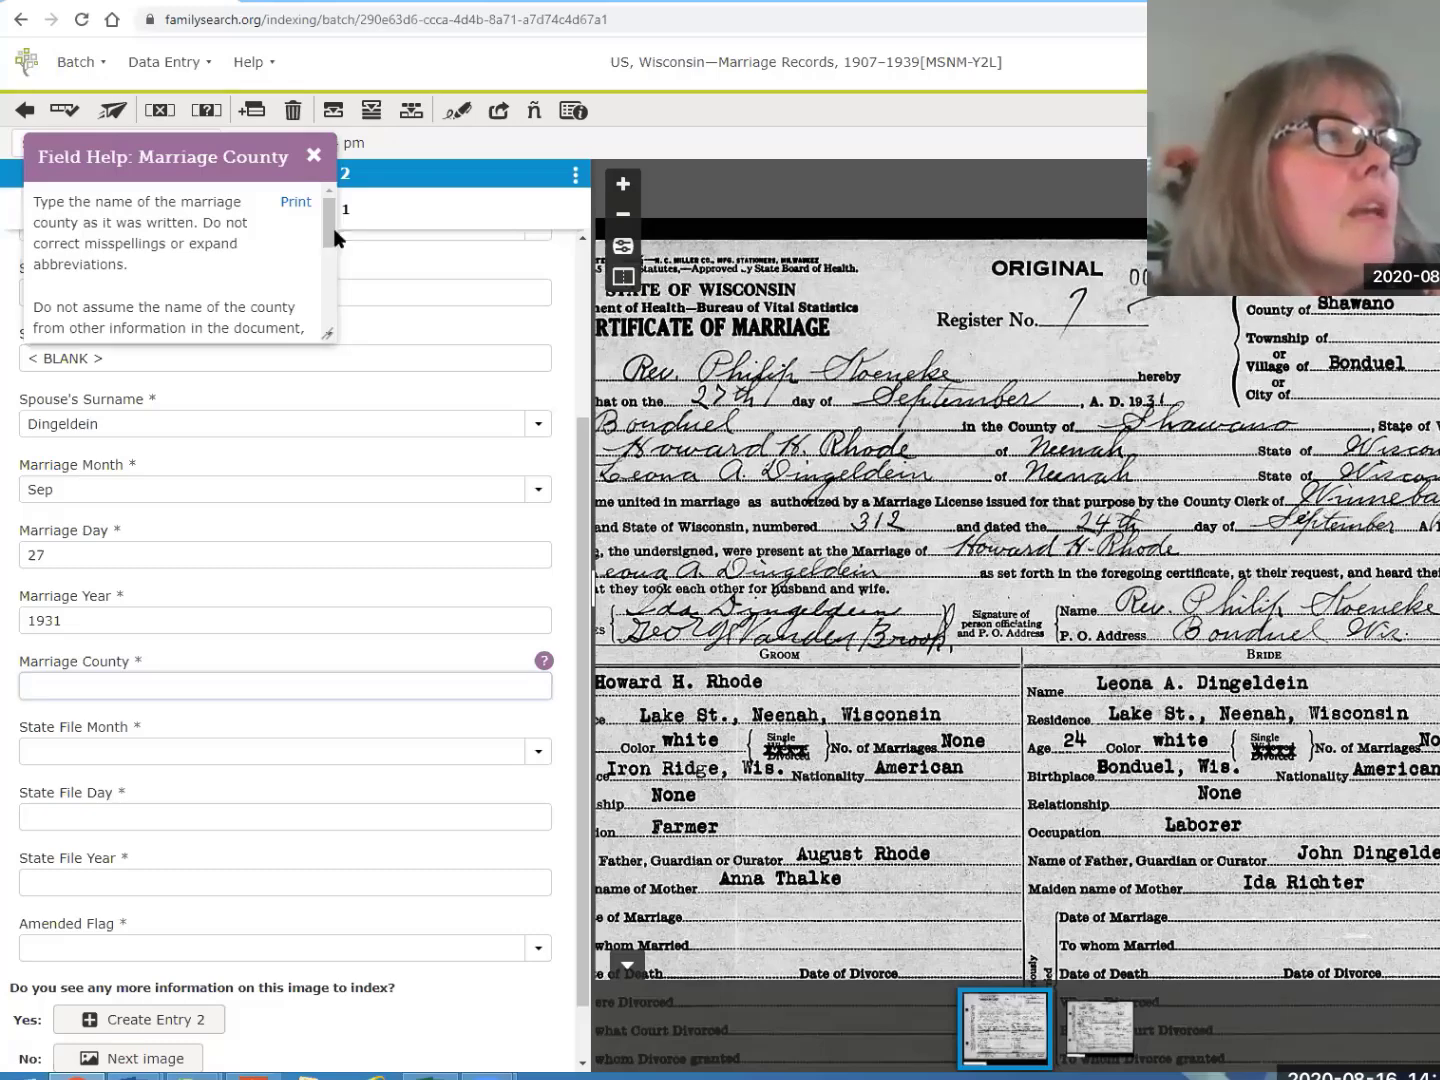
scroll(337, 256, down, 1)
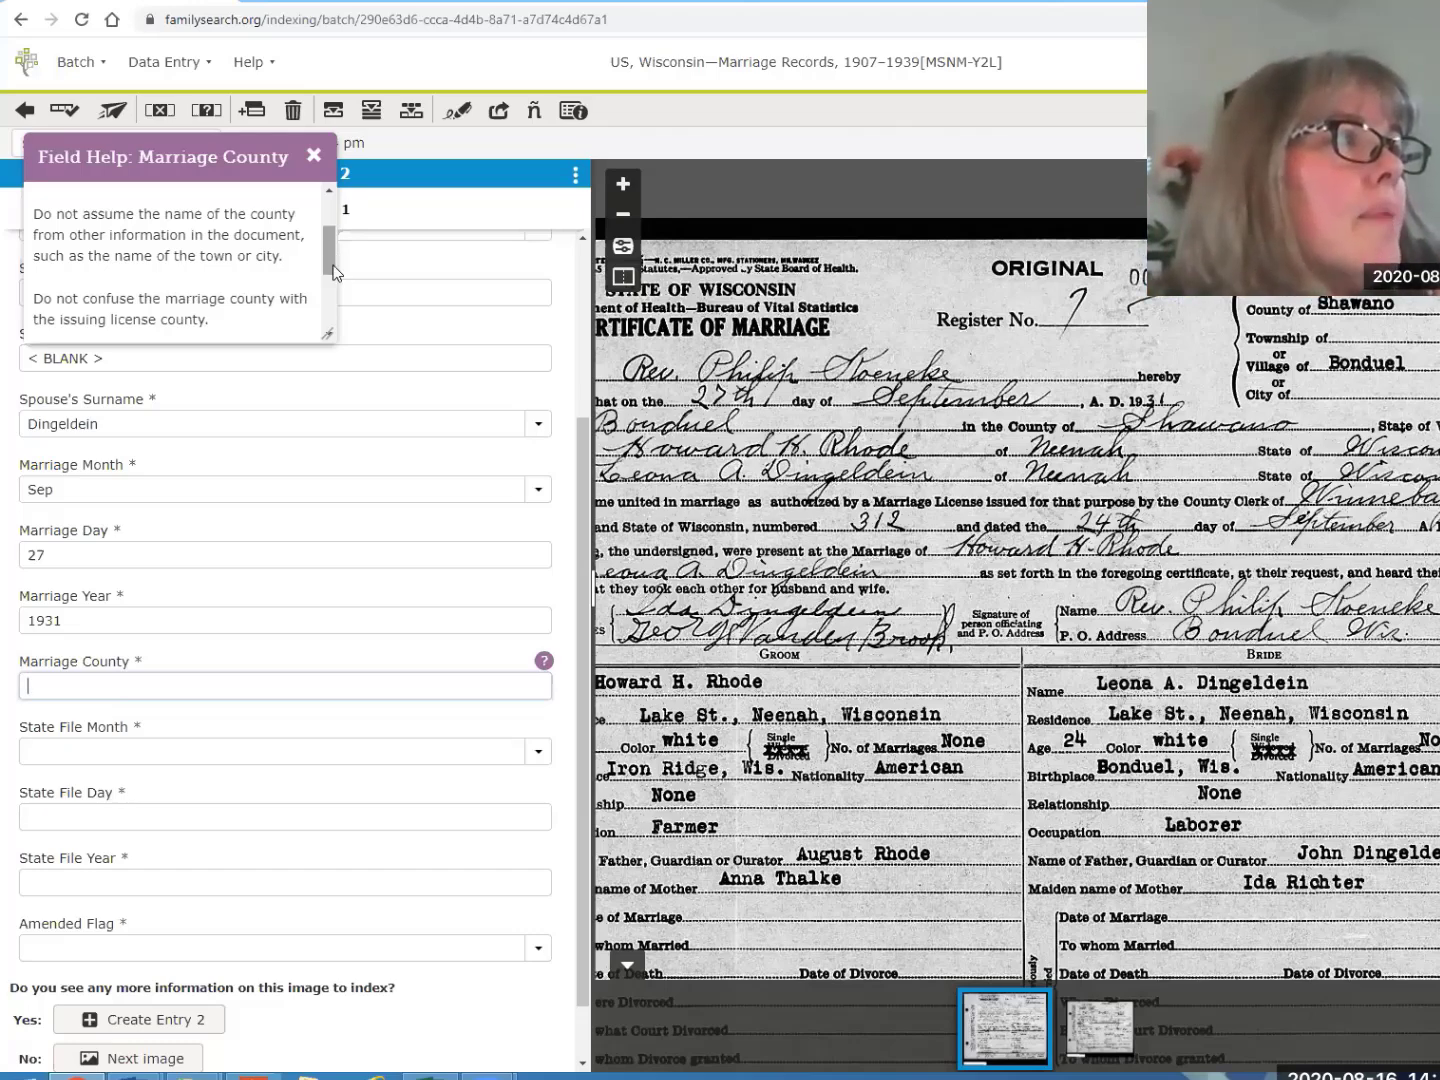
drag(331, 248, 334, 305)
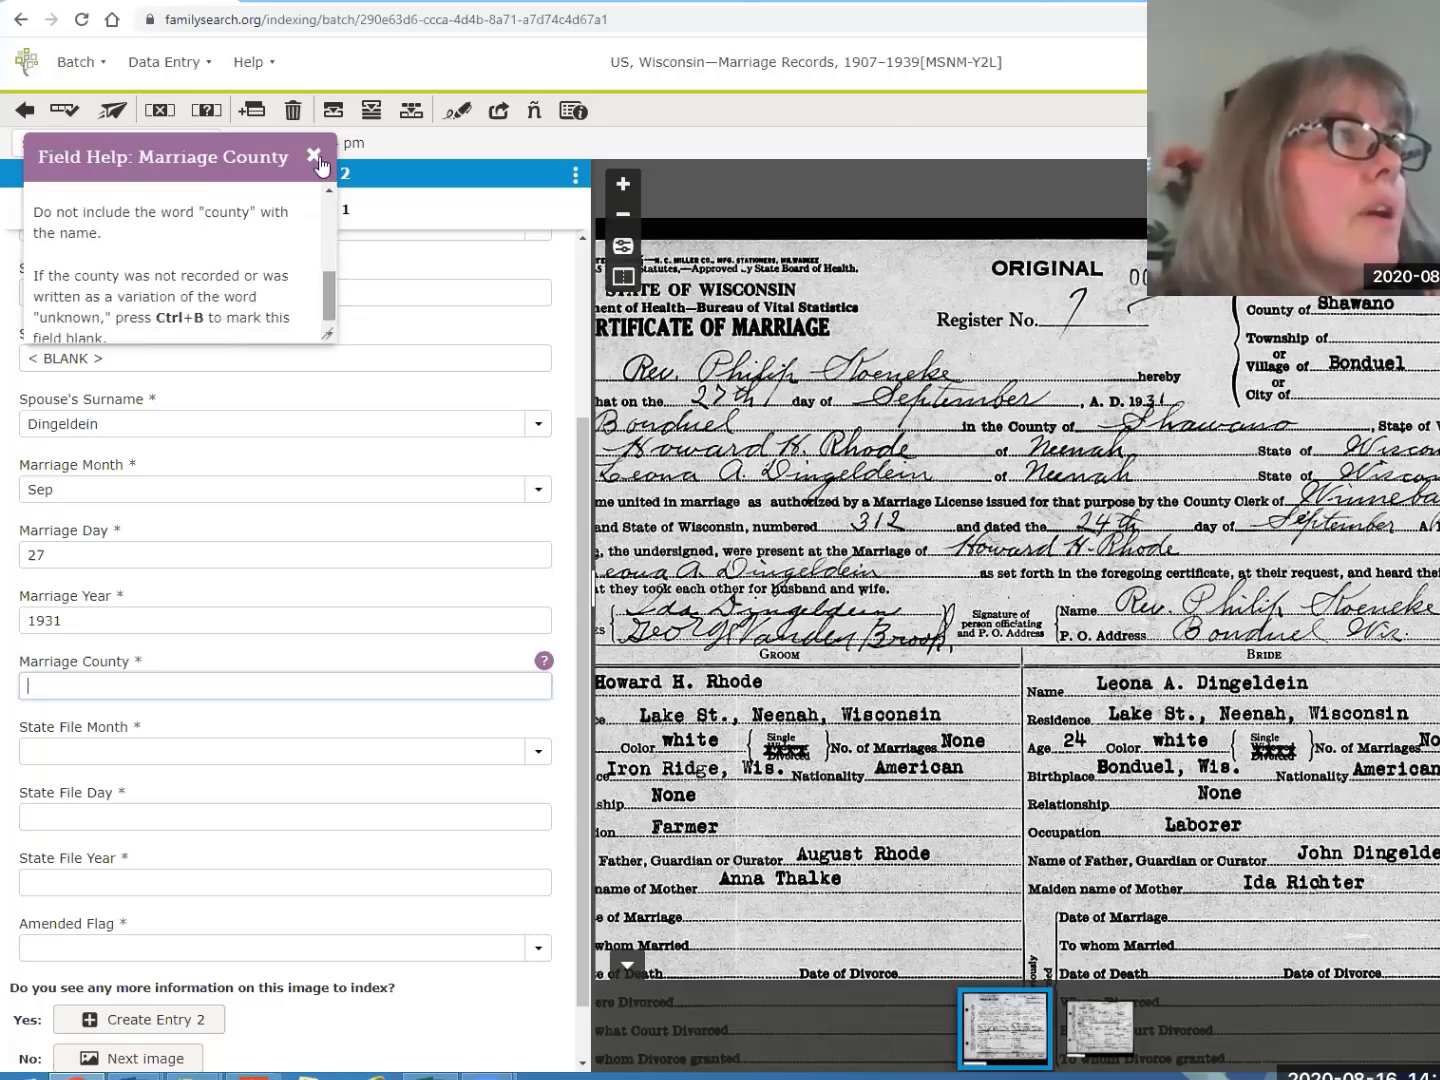
key(Escape)
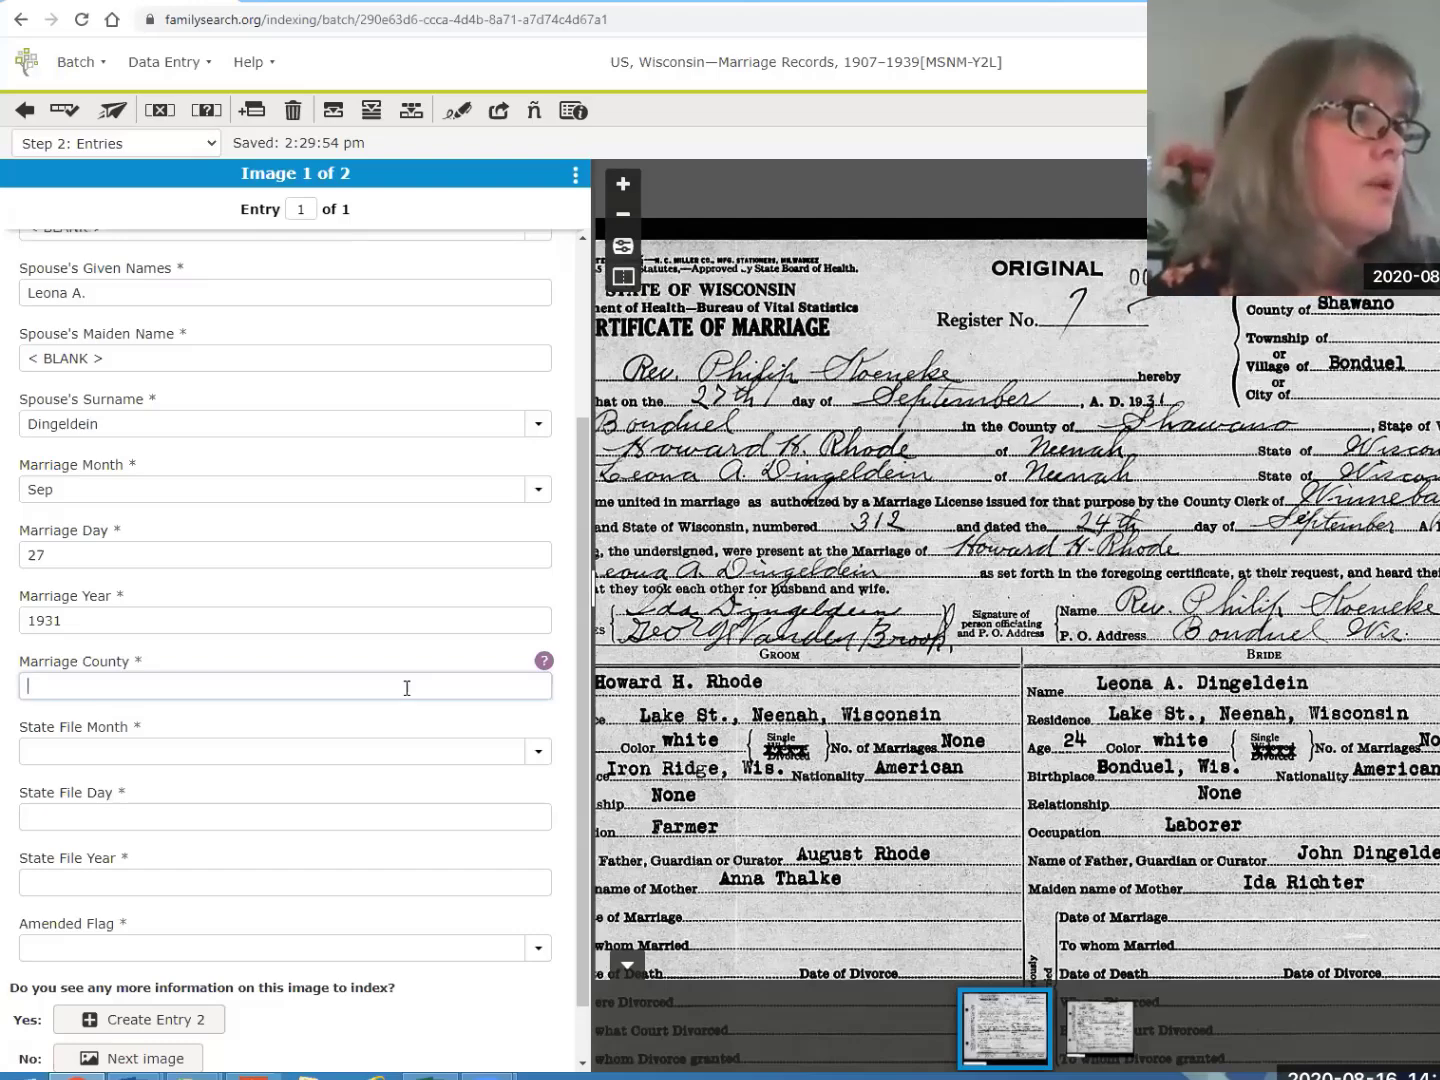
text(Shawano)
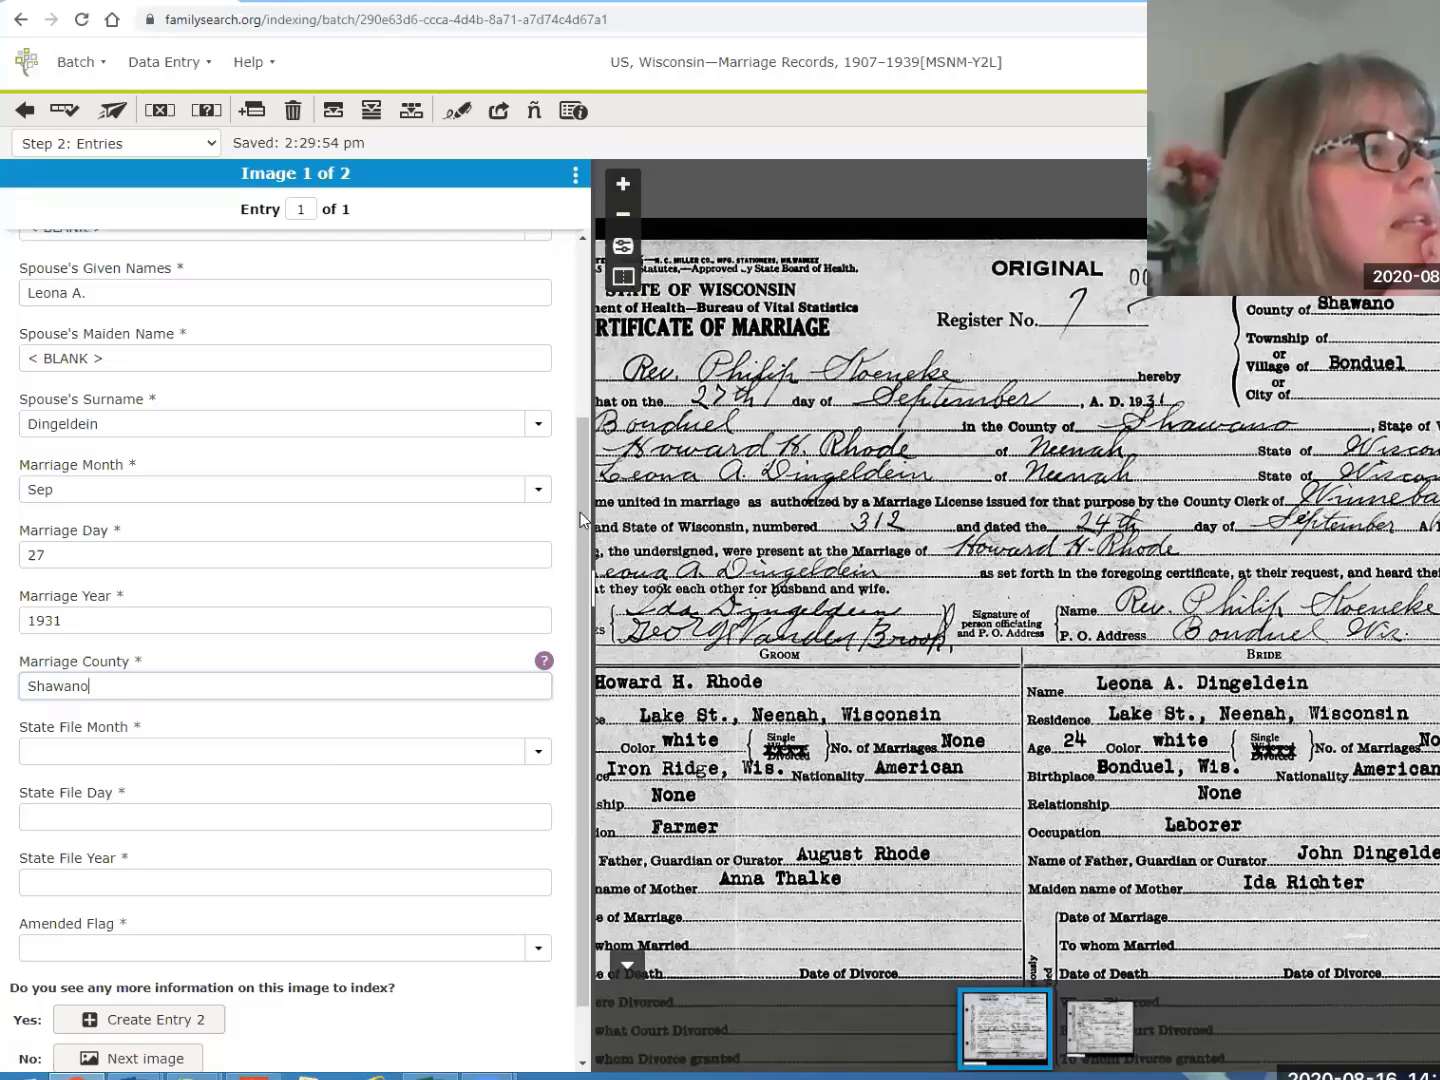
Locate the filing date on the certificate, consult the State File Month field help, and set the month to Sep
key(Tab)
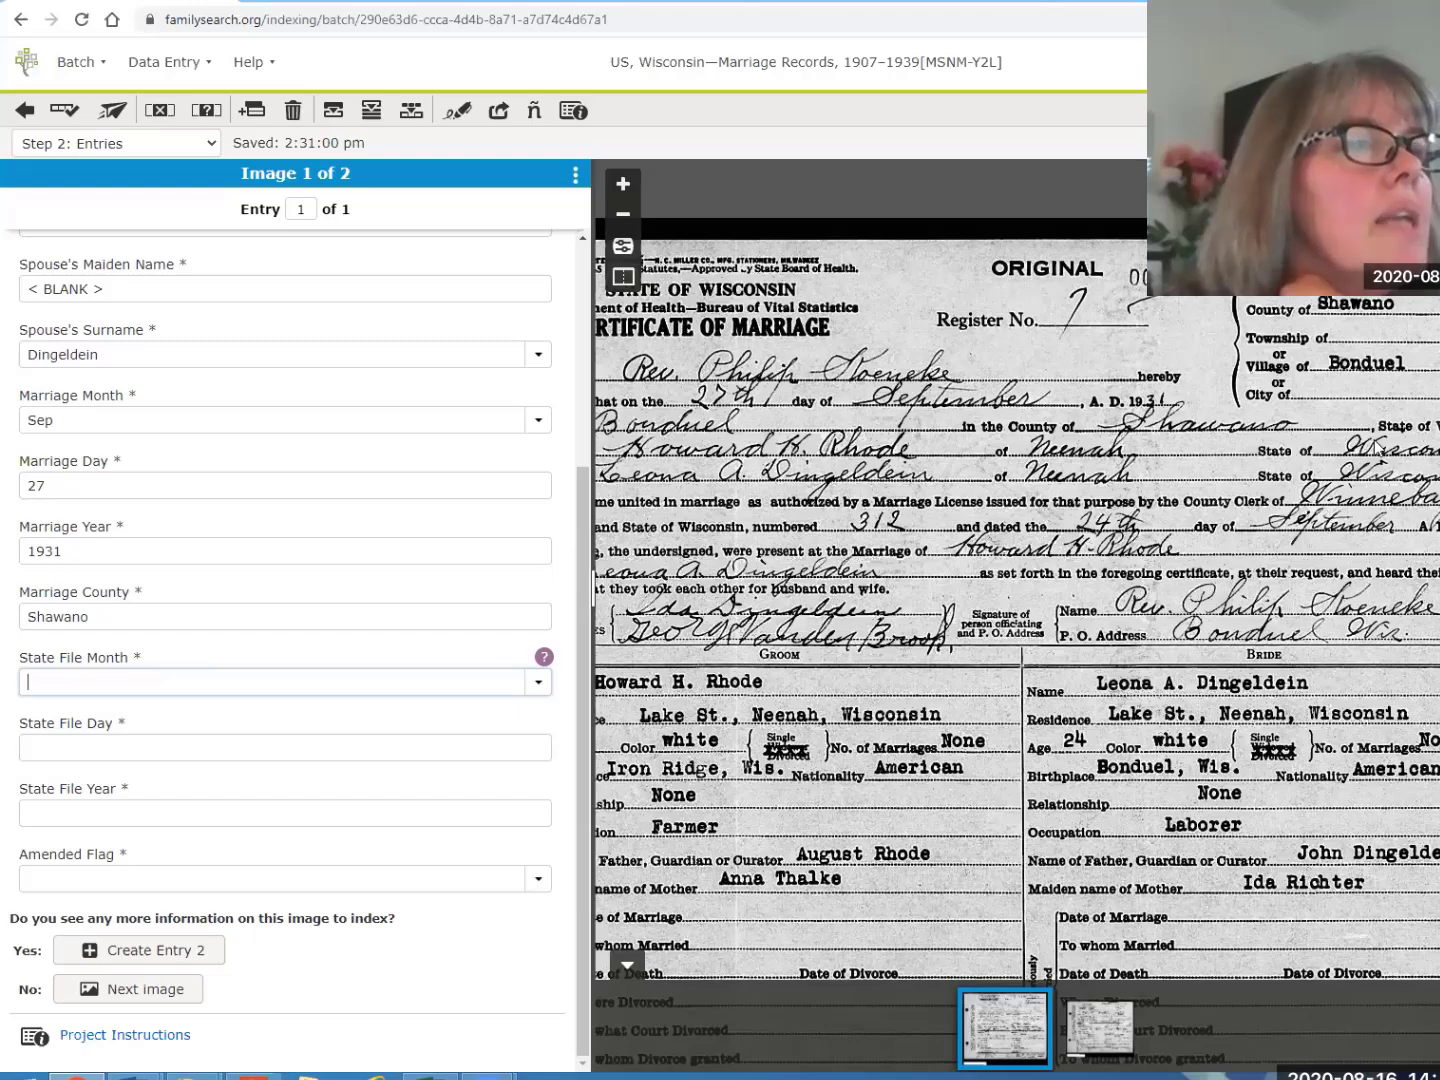
drag(1374, 441, 1381, 414)
drag(1184, 536, 1270, 346)
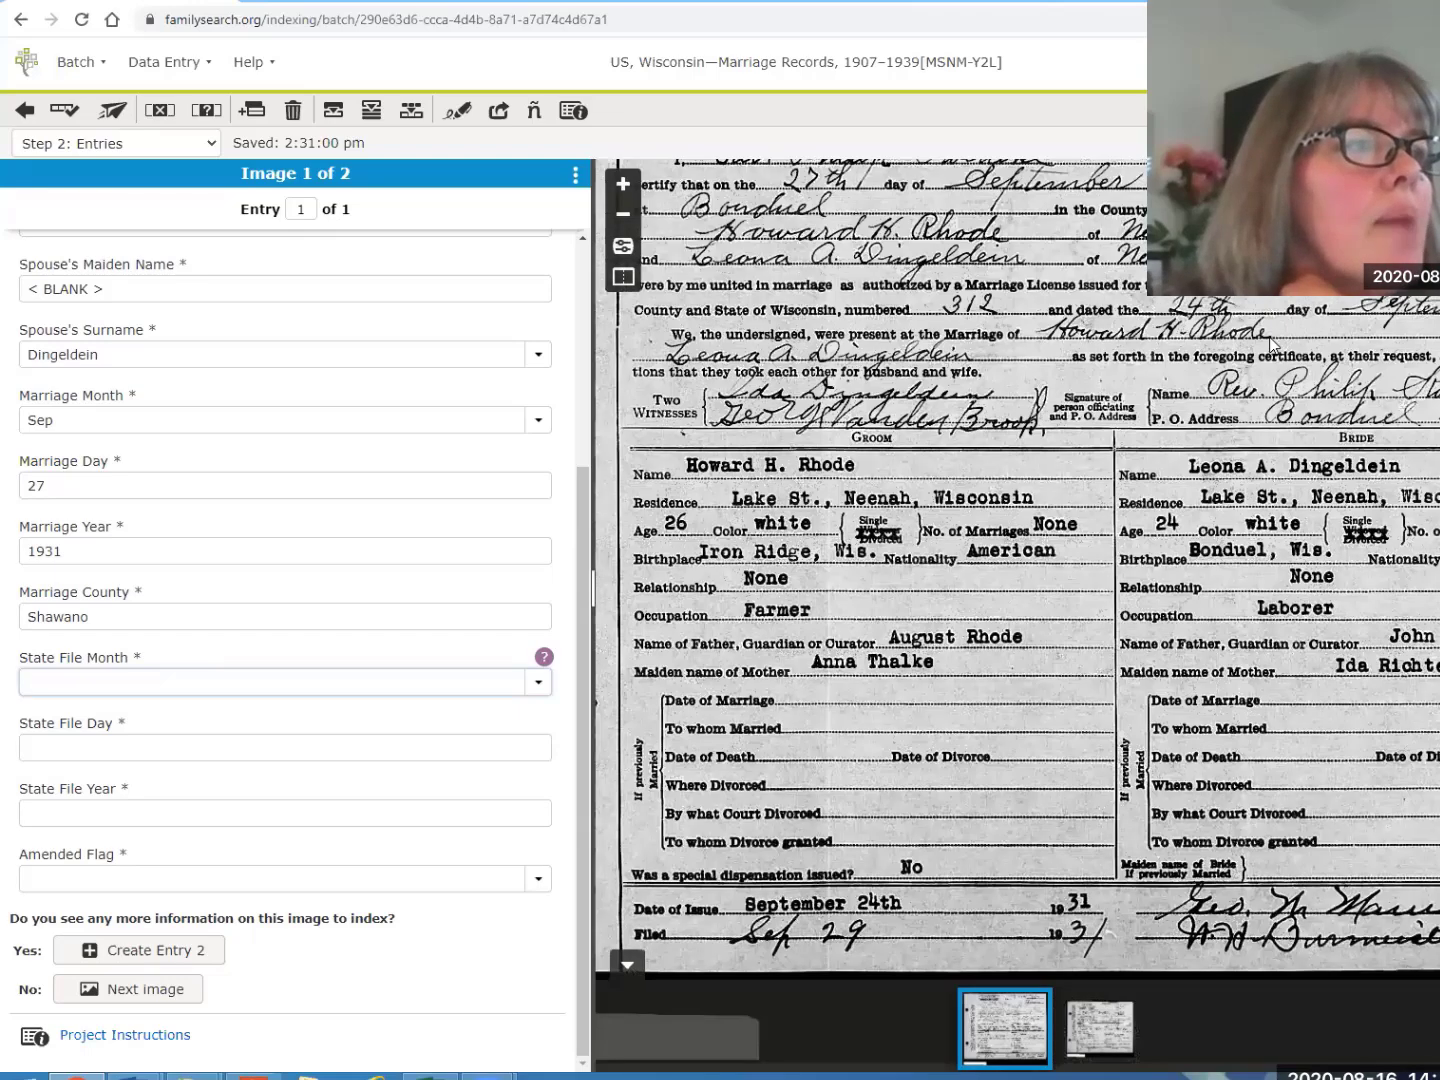
drag(1416, 602, 1372, 490)
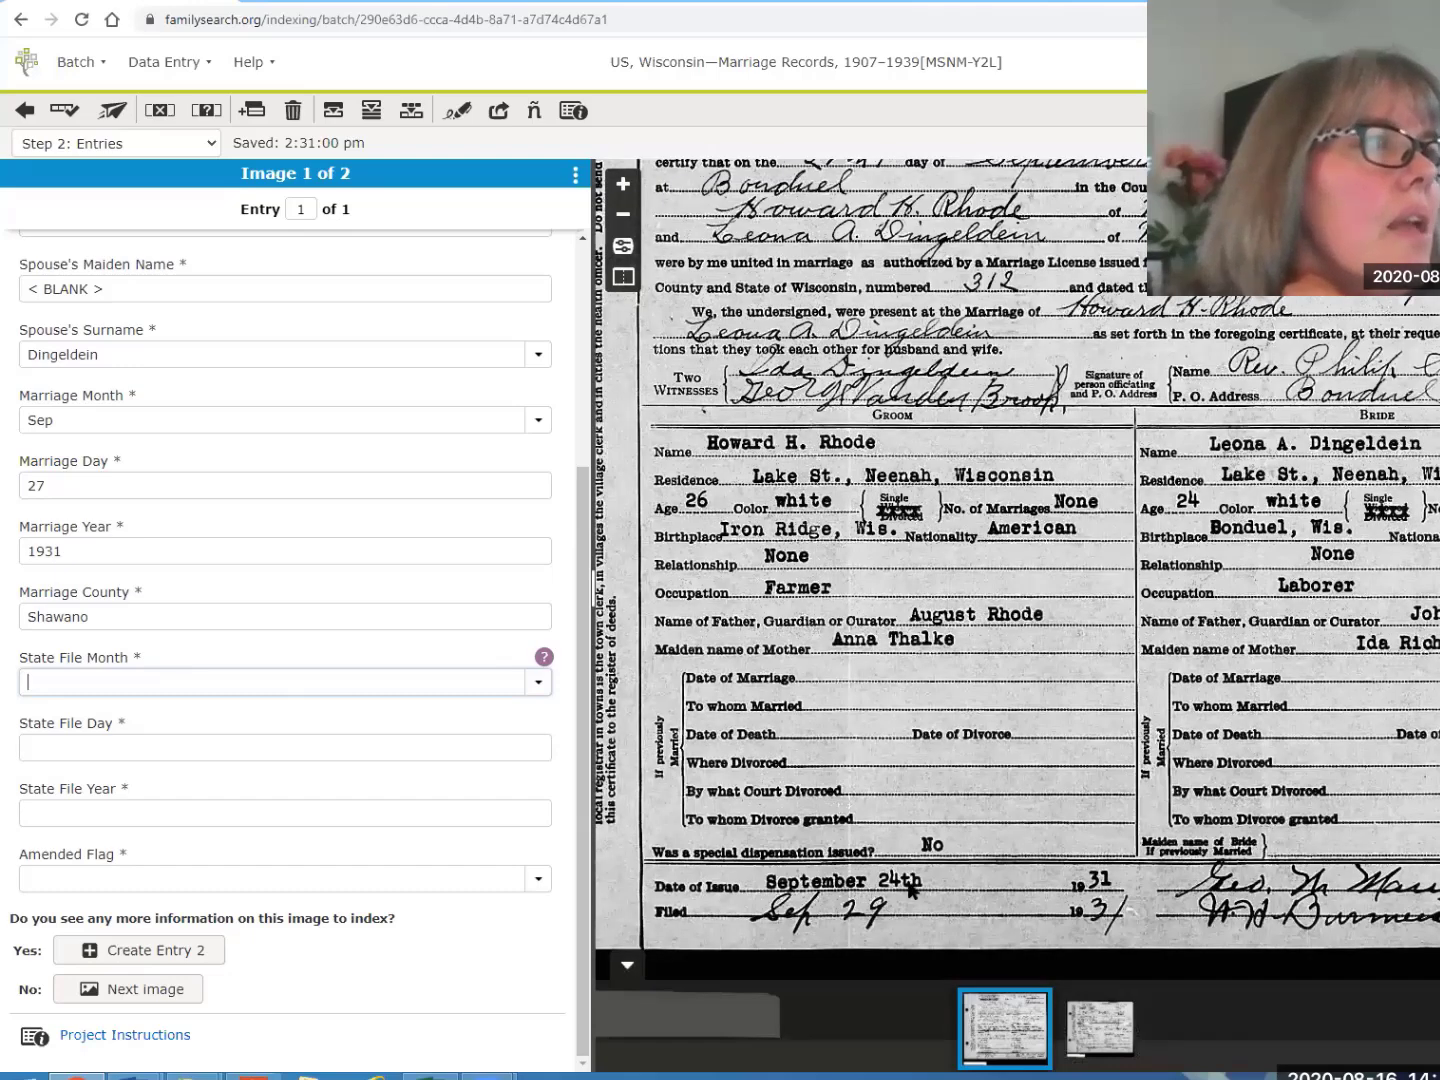
click(304, 680)
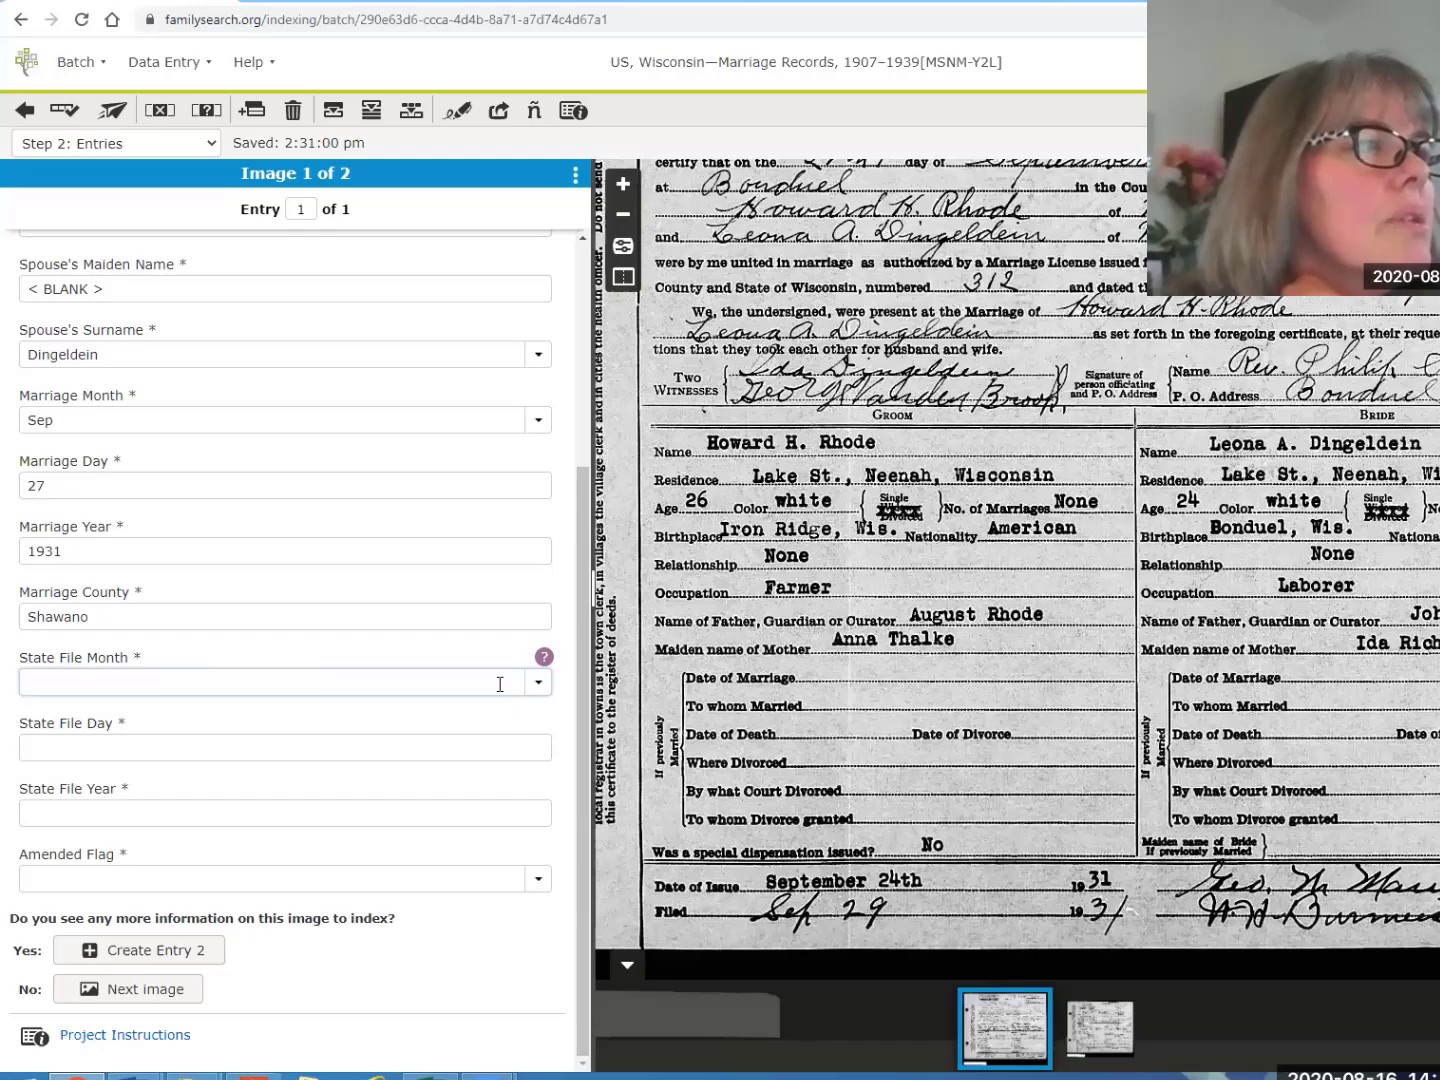
click(545, 660)
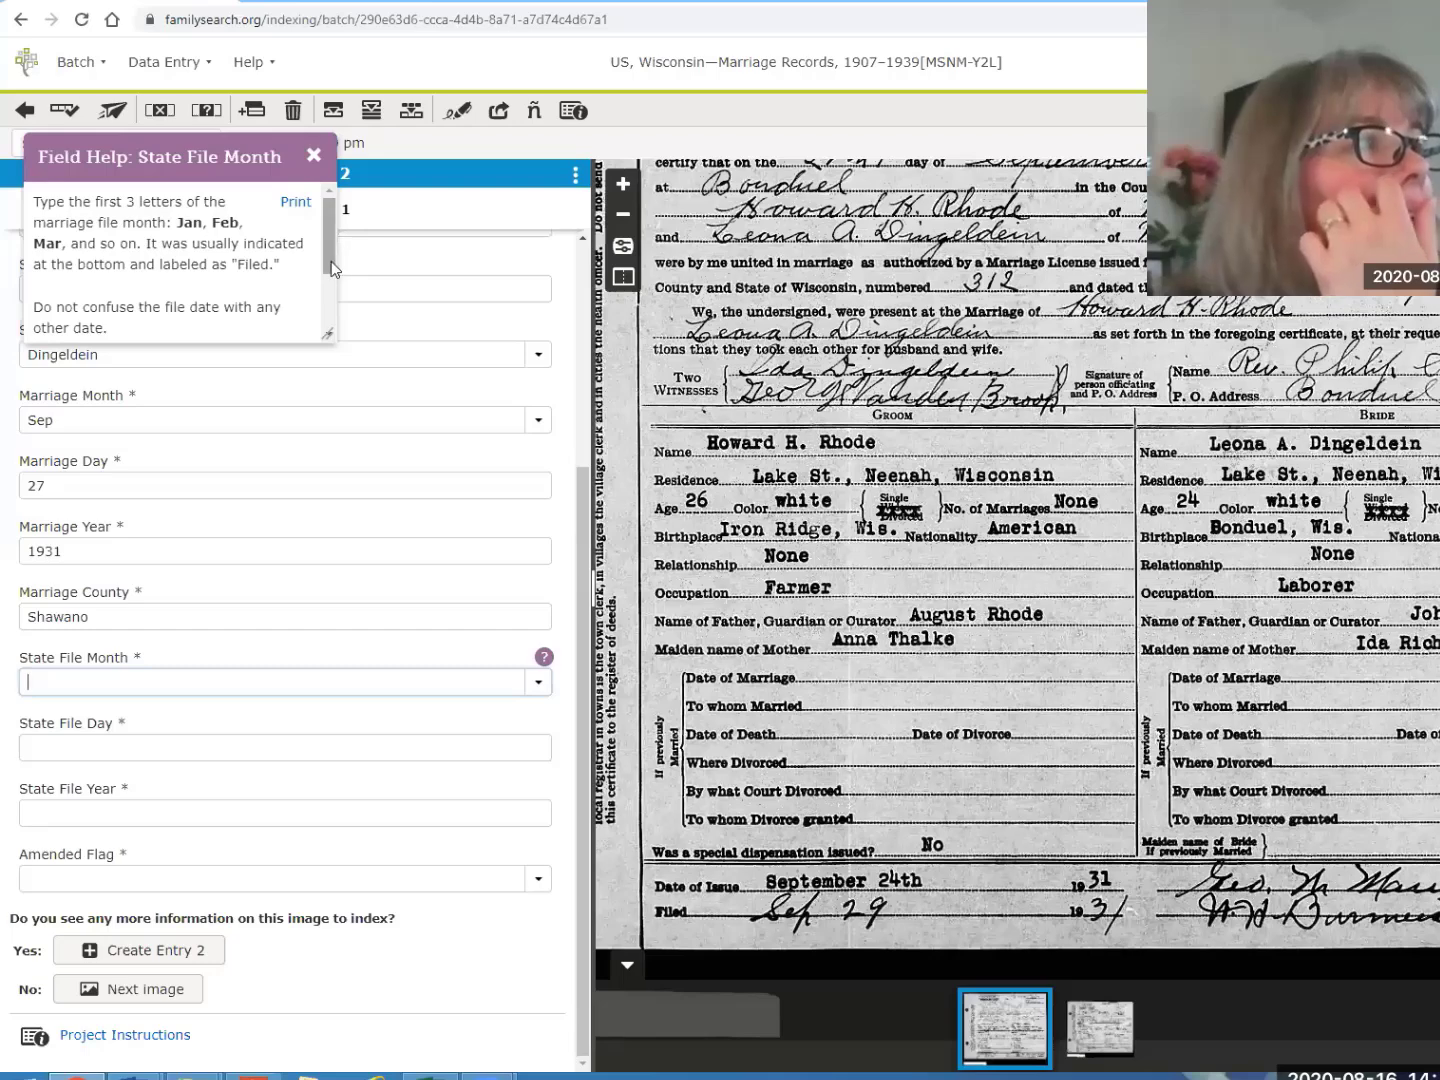
scroll(333, 319, down, 2)
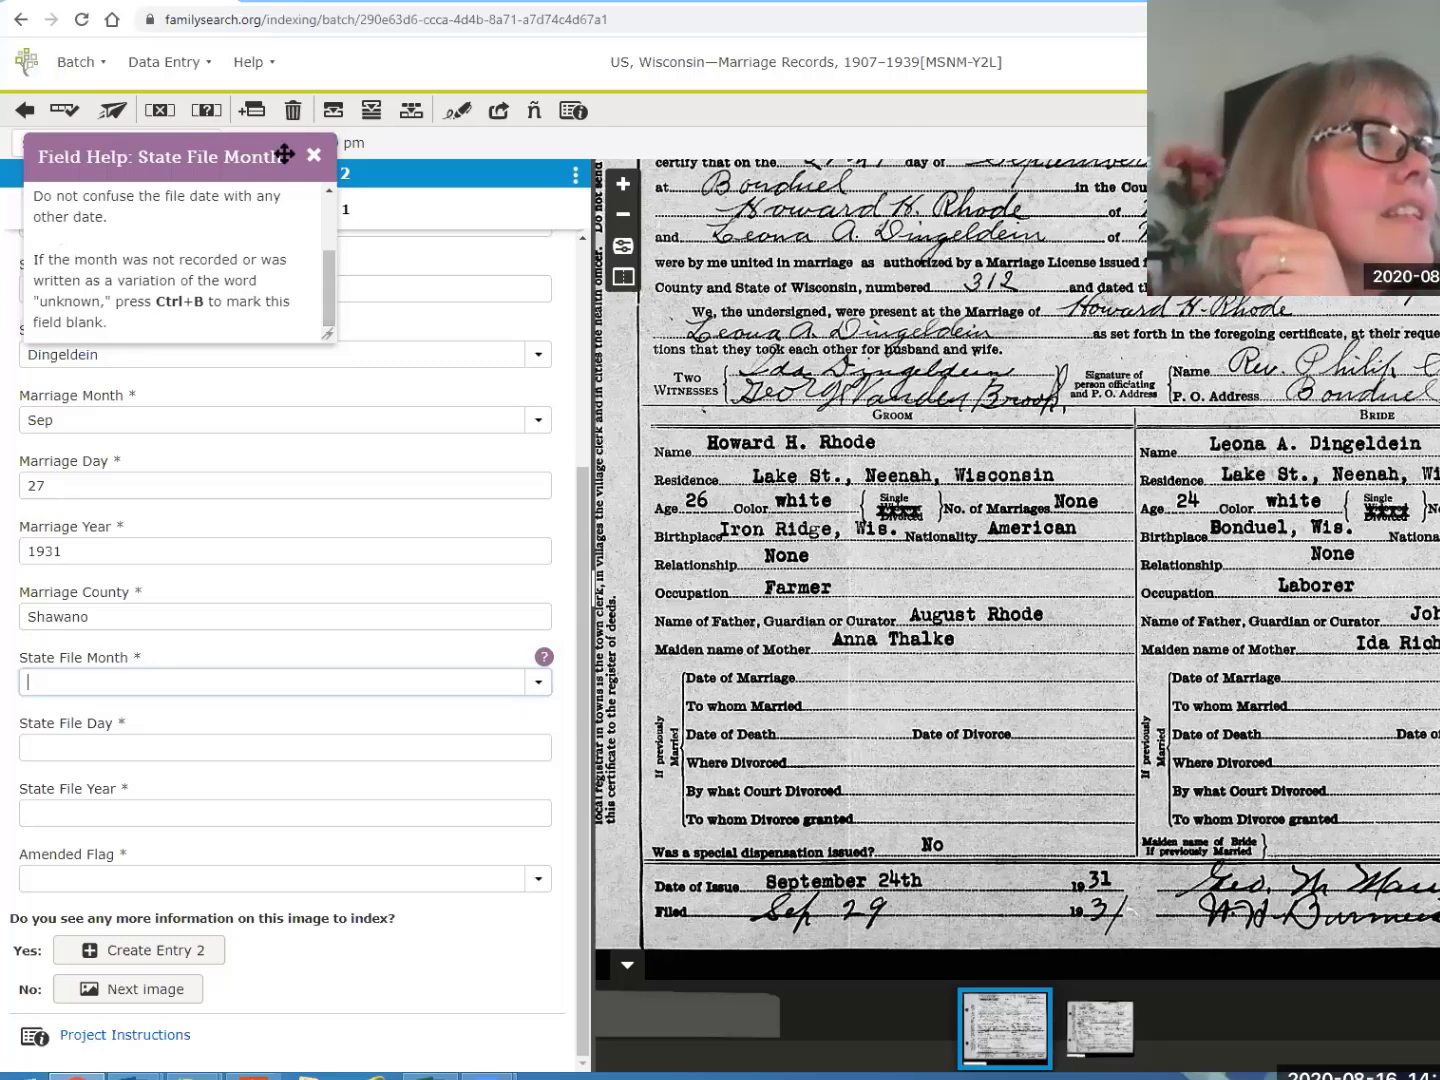
click(239, 679)
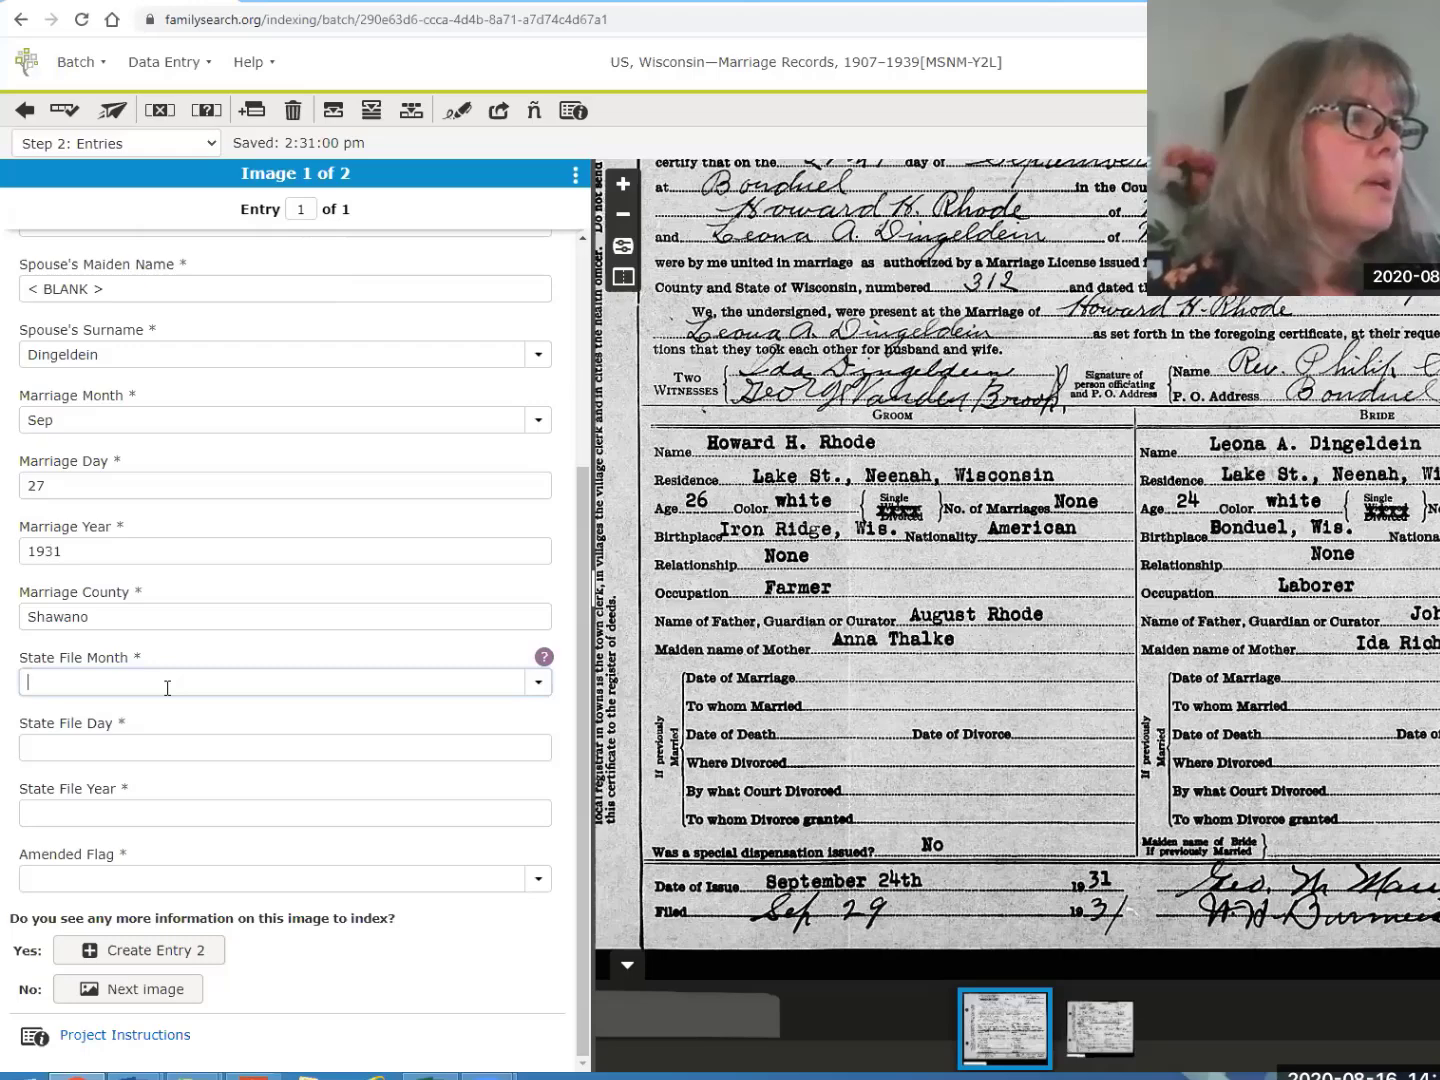
text(S)
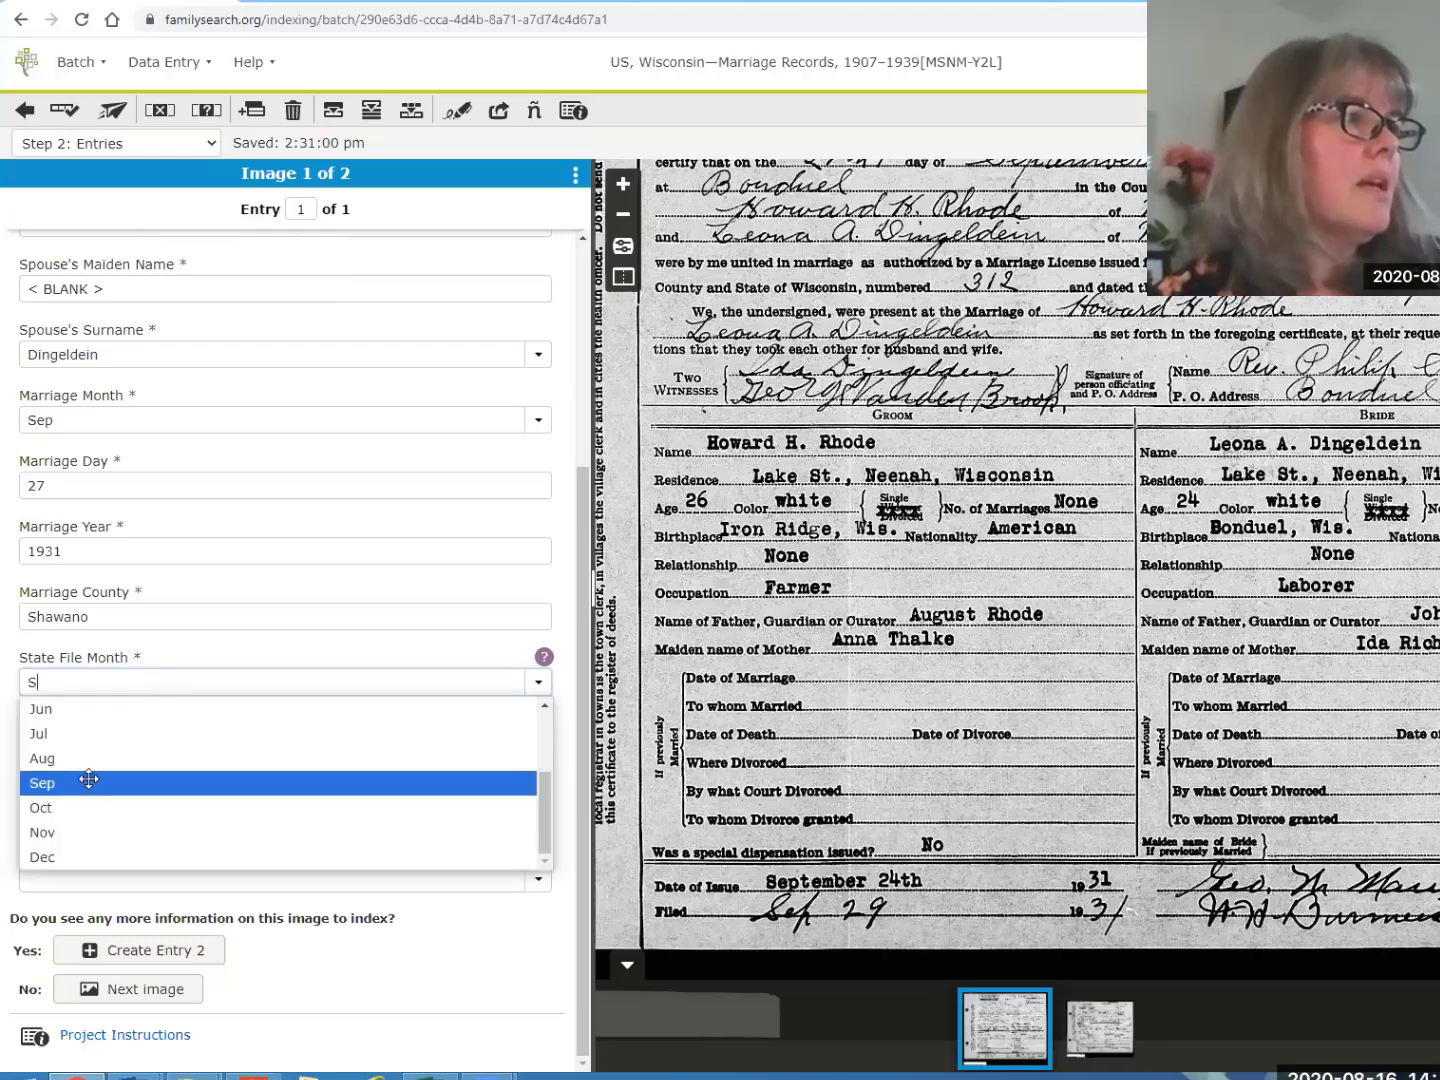
key(Return)
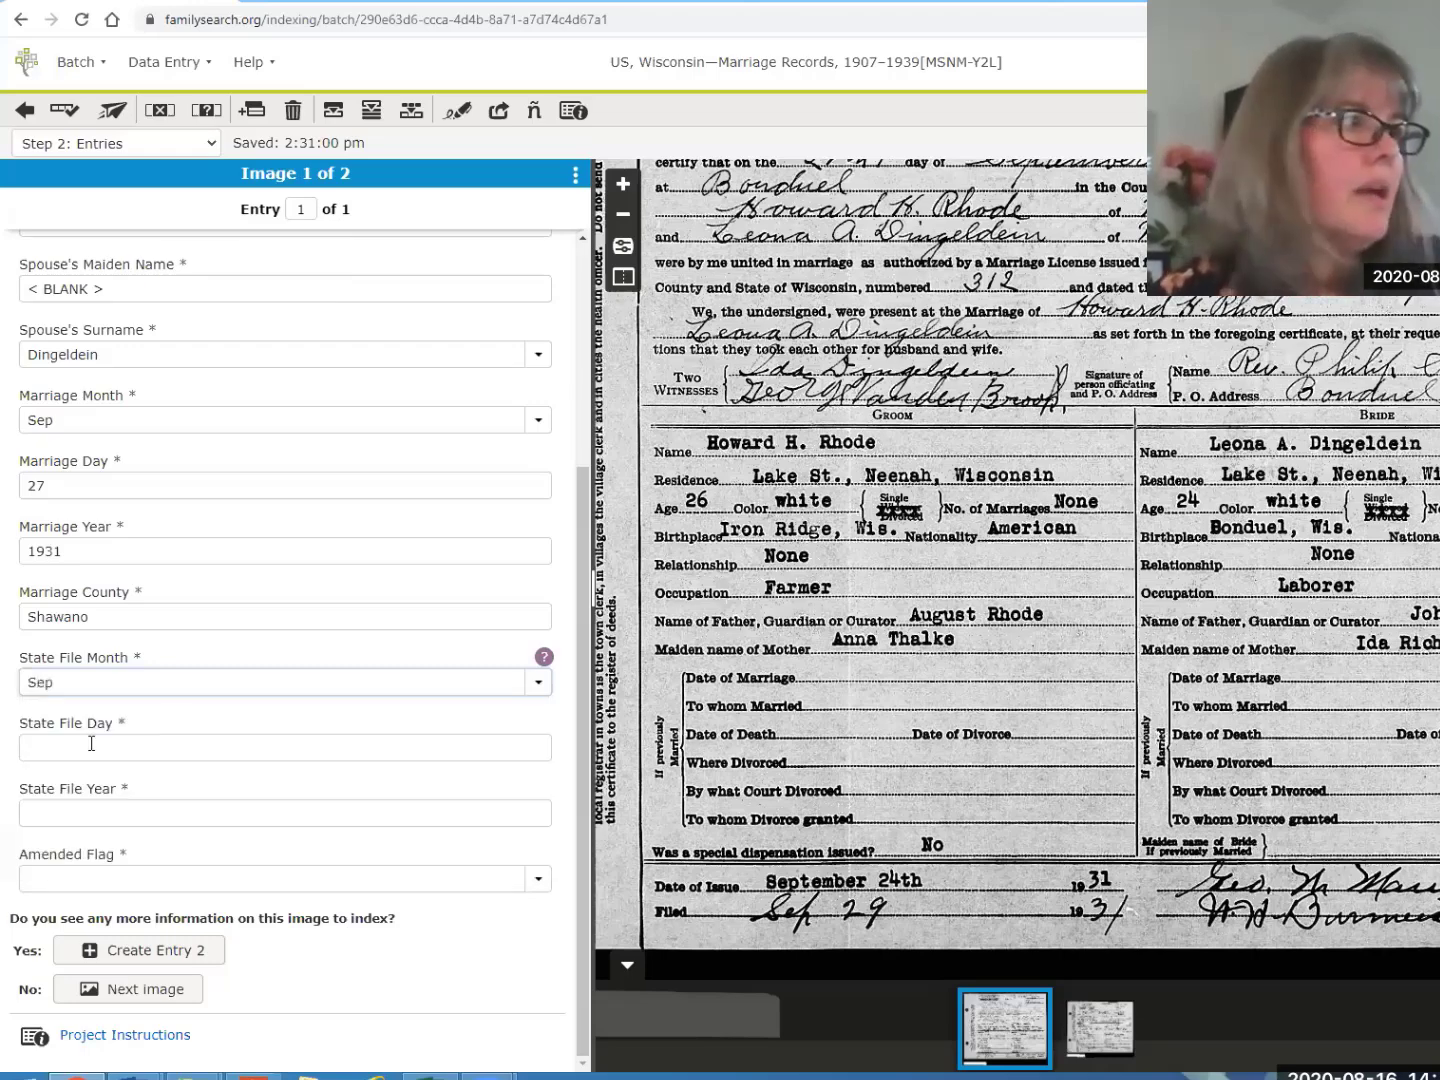
Complete the state filing date with State File Day 29 and State File Year 1931
key(Tab)
text(2)
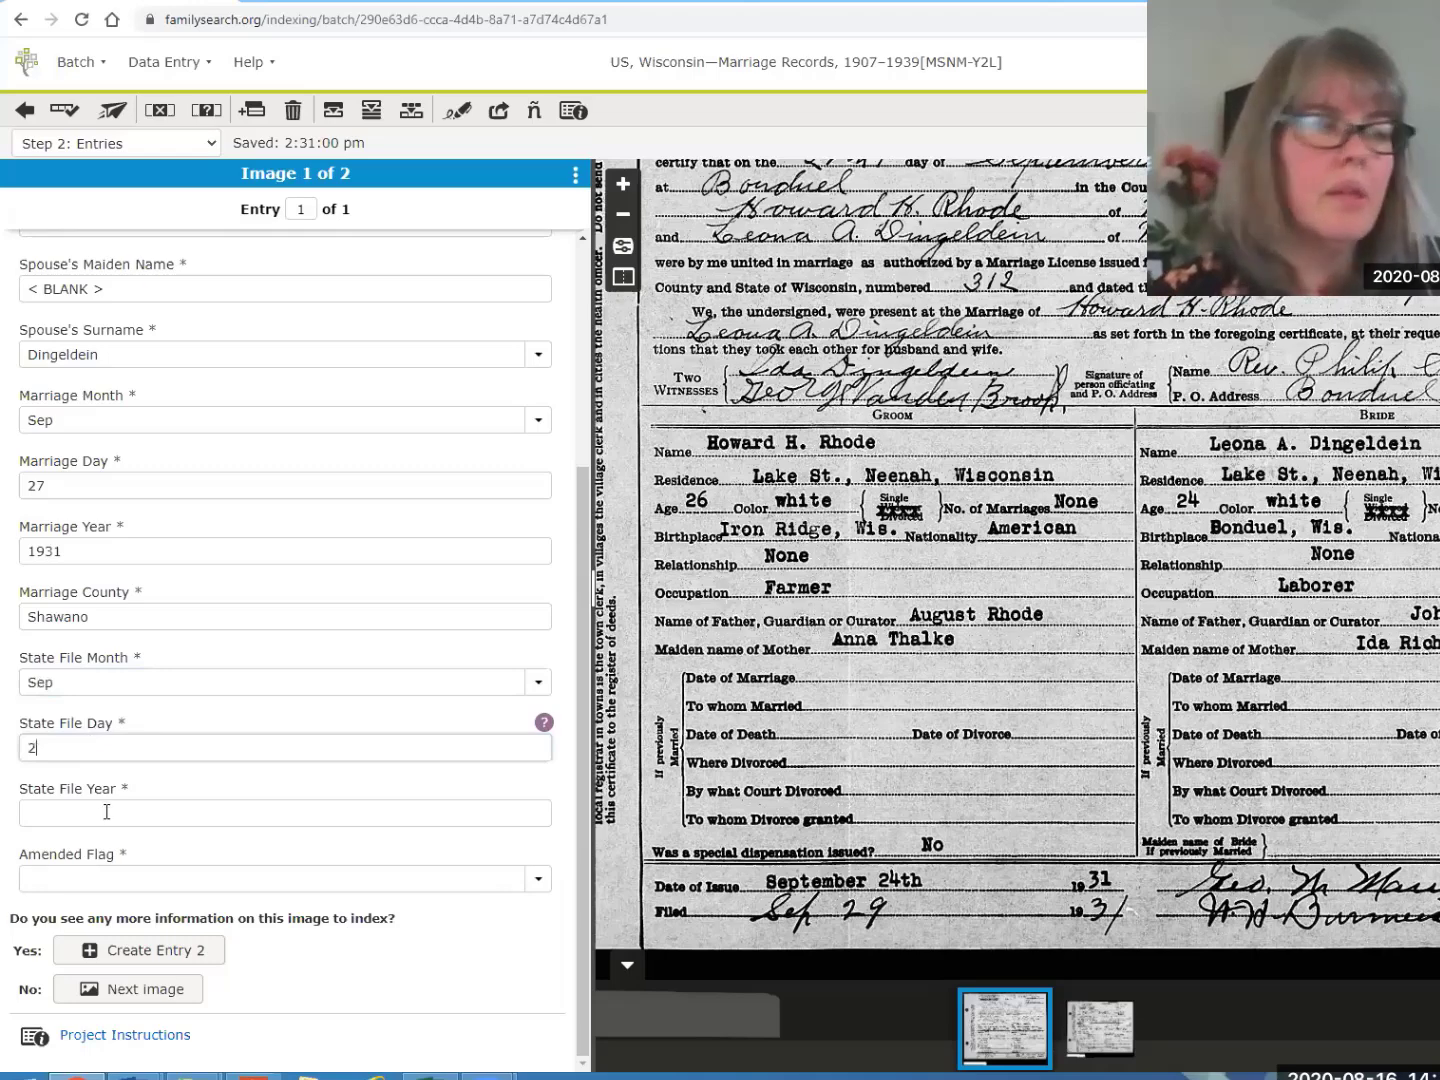
text(9)
key(Tab)
text(1931)
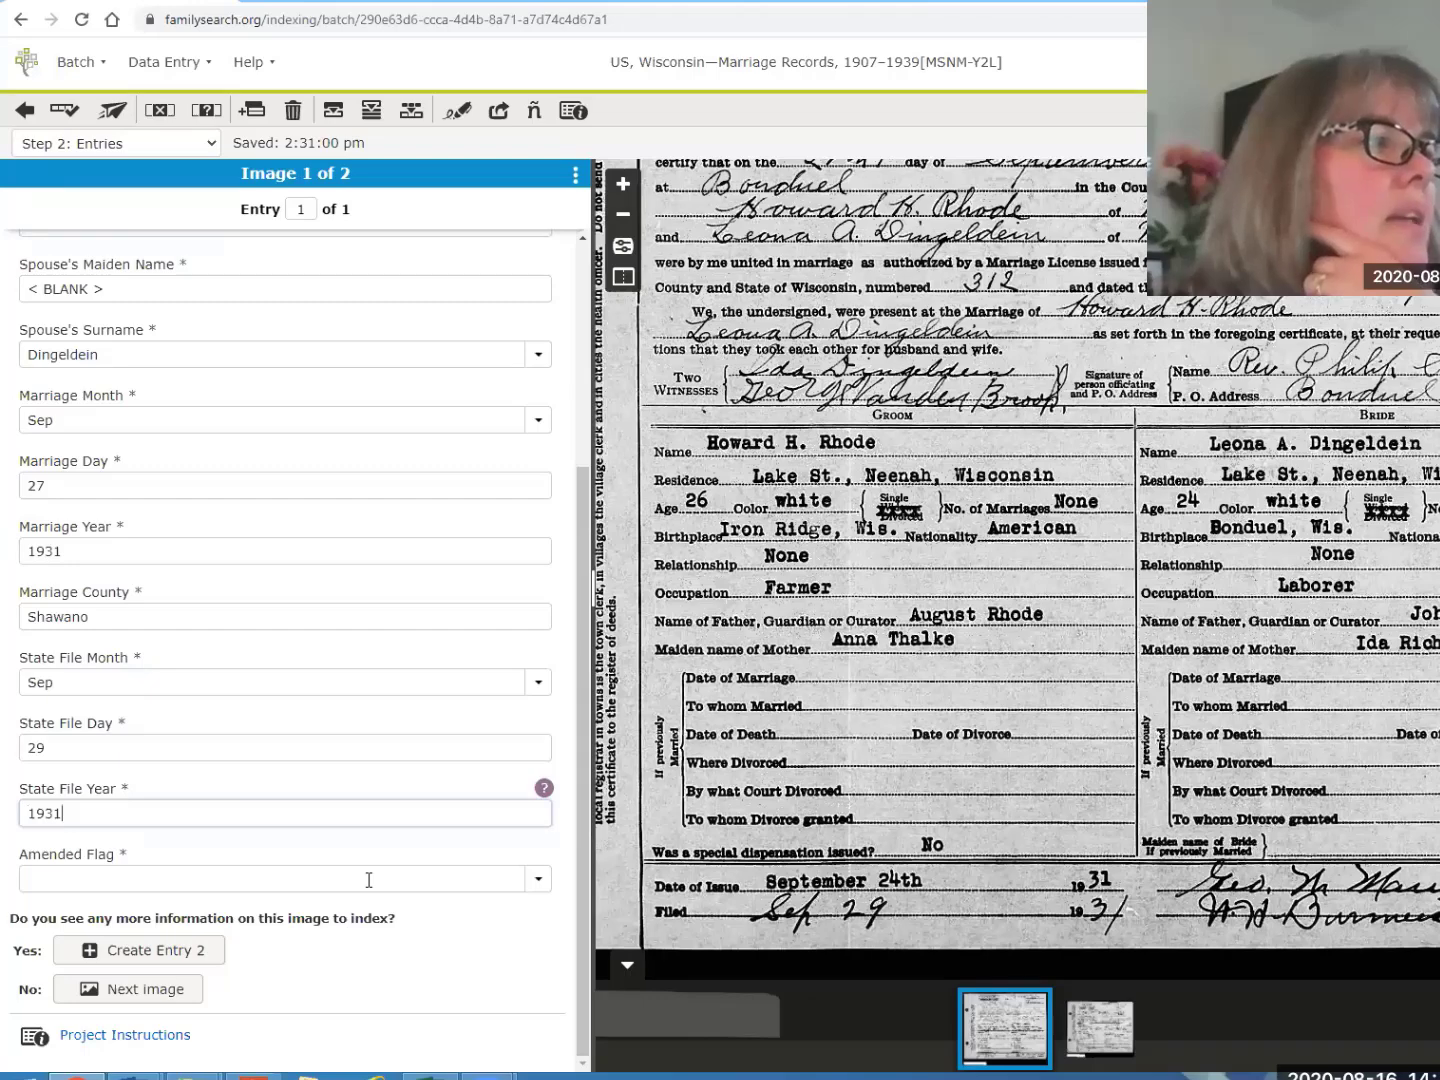
Inspect the certificate for amendments to set the Amended Flag to N, and continue to the batch's second image
key(Tab)
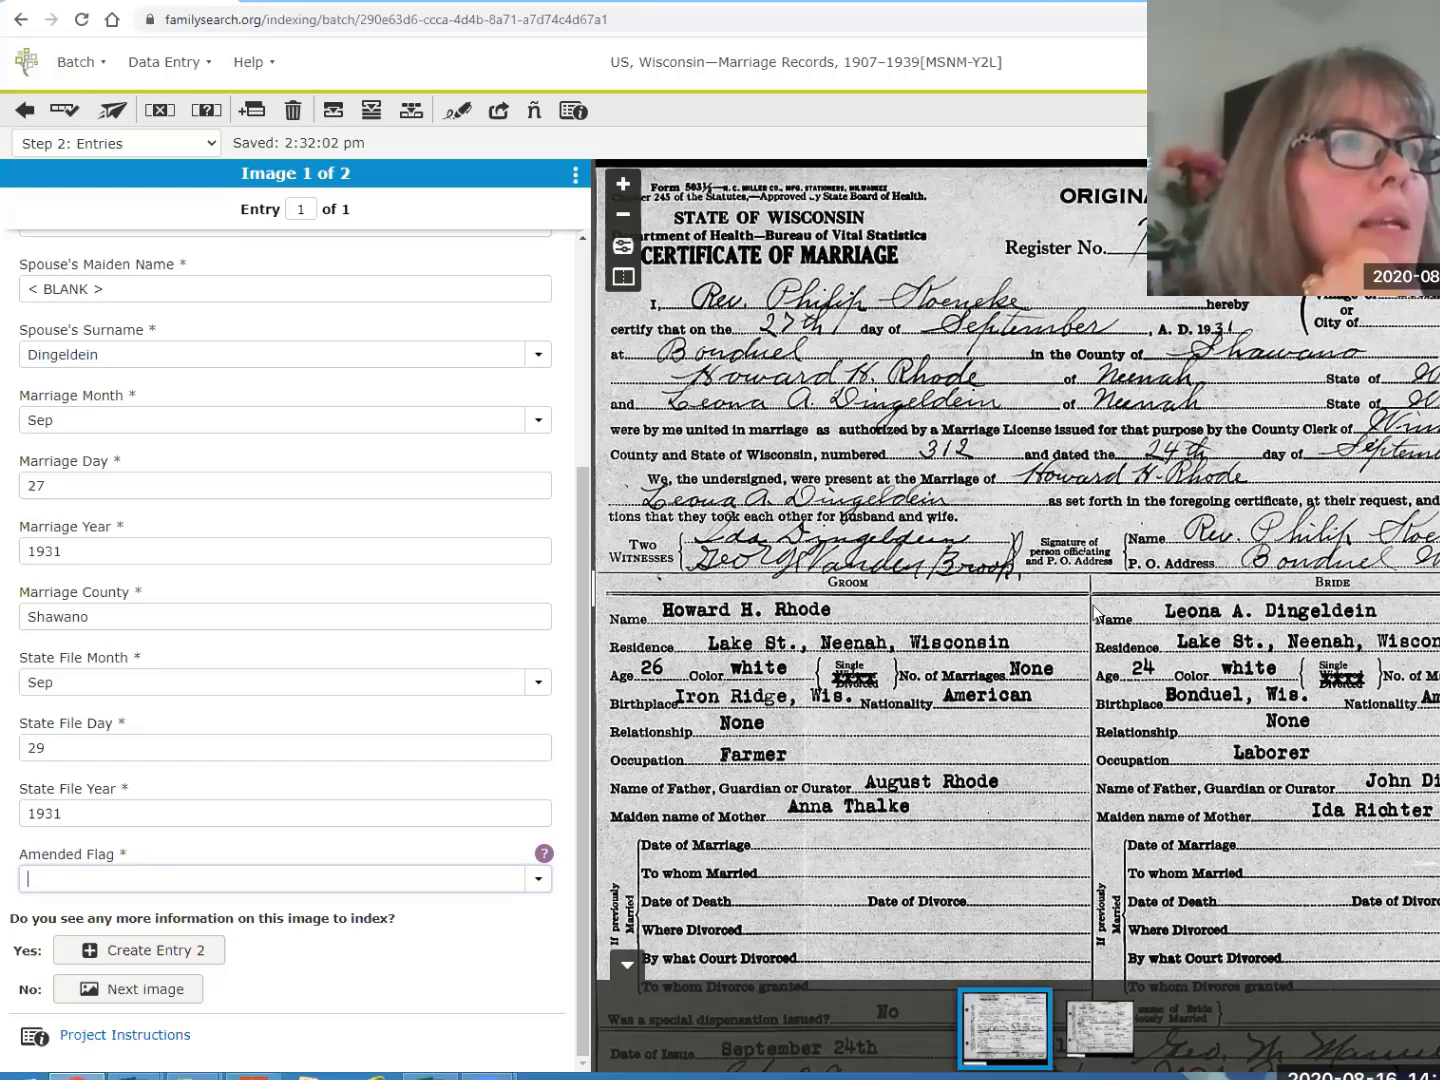
scroll(1095, 612, up, 1)
scroll(1094, 598, down, 3)
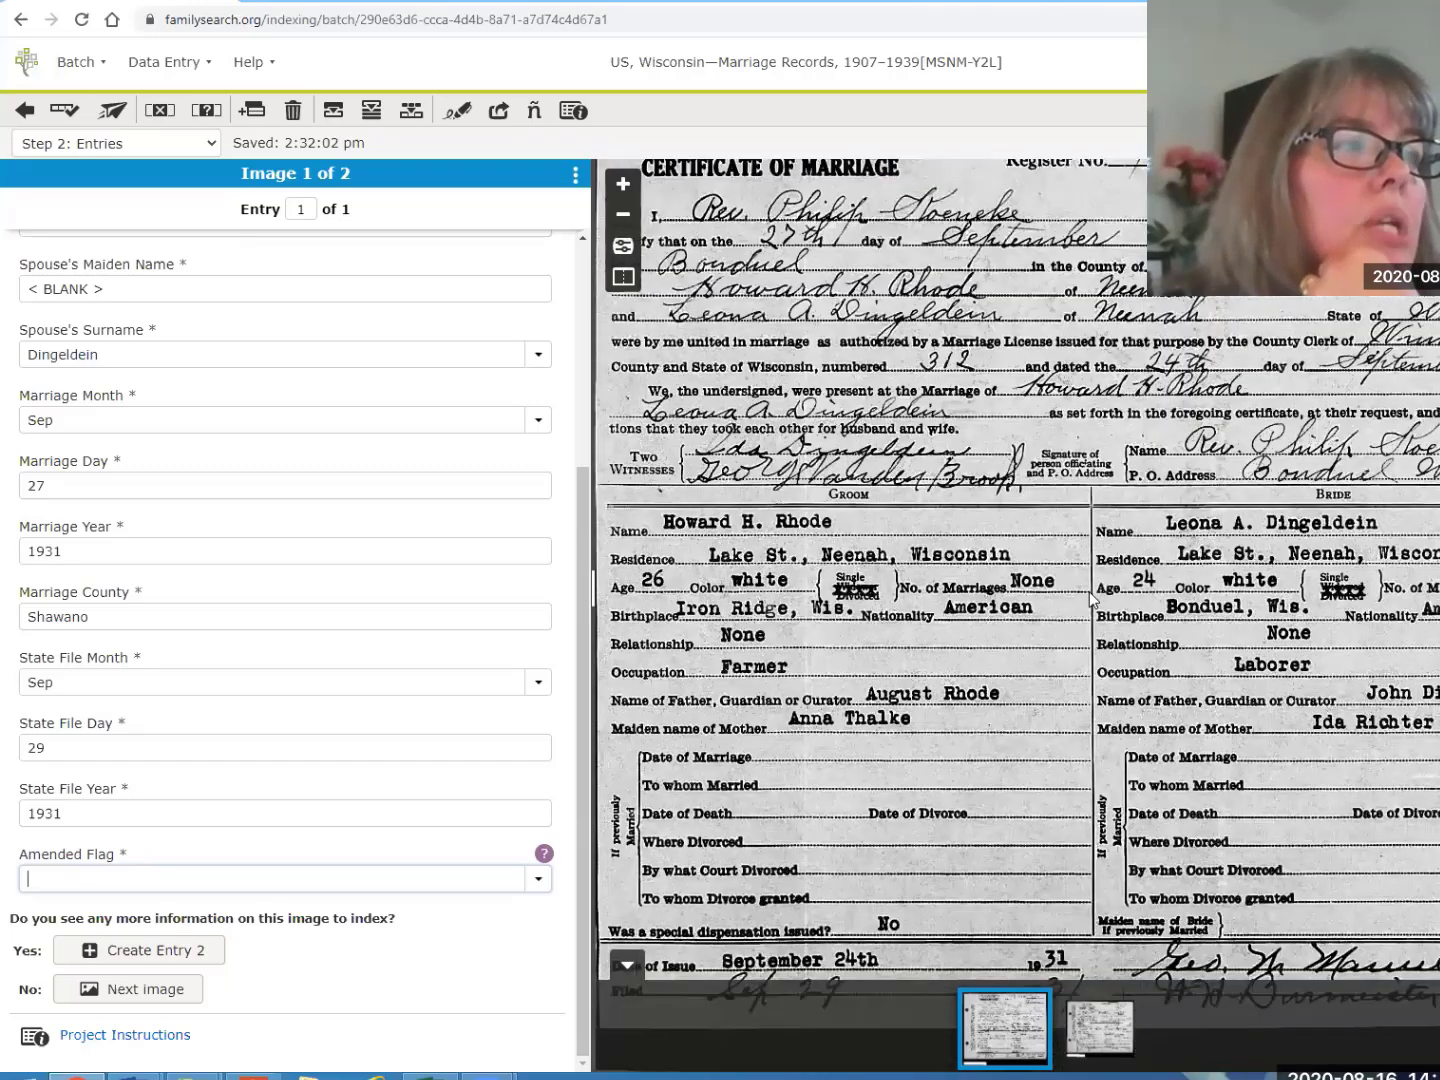
scroll(1150, 738, down, 2)
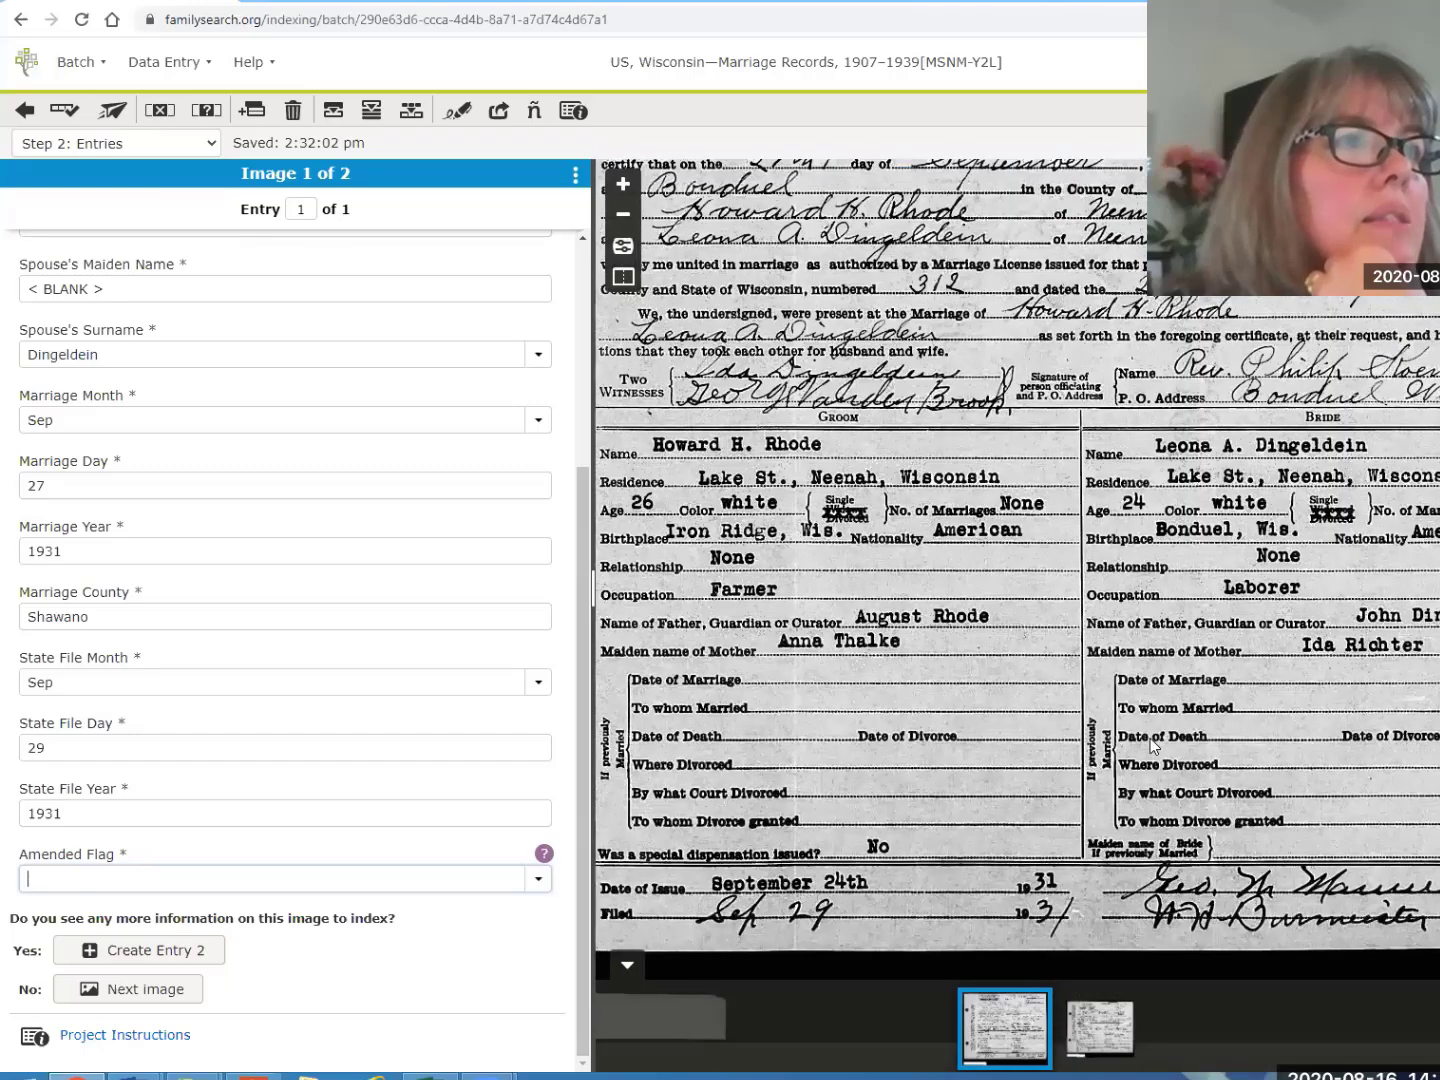
drag(997, 618, 1060, 709)
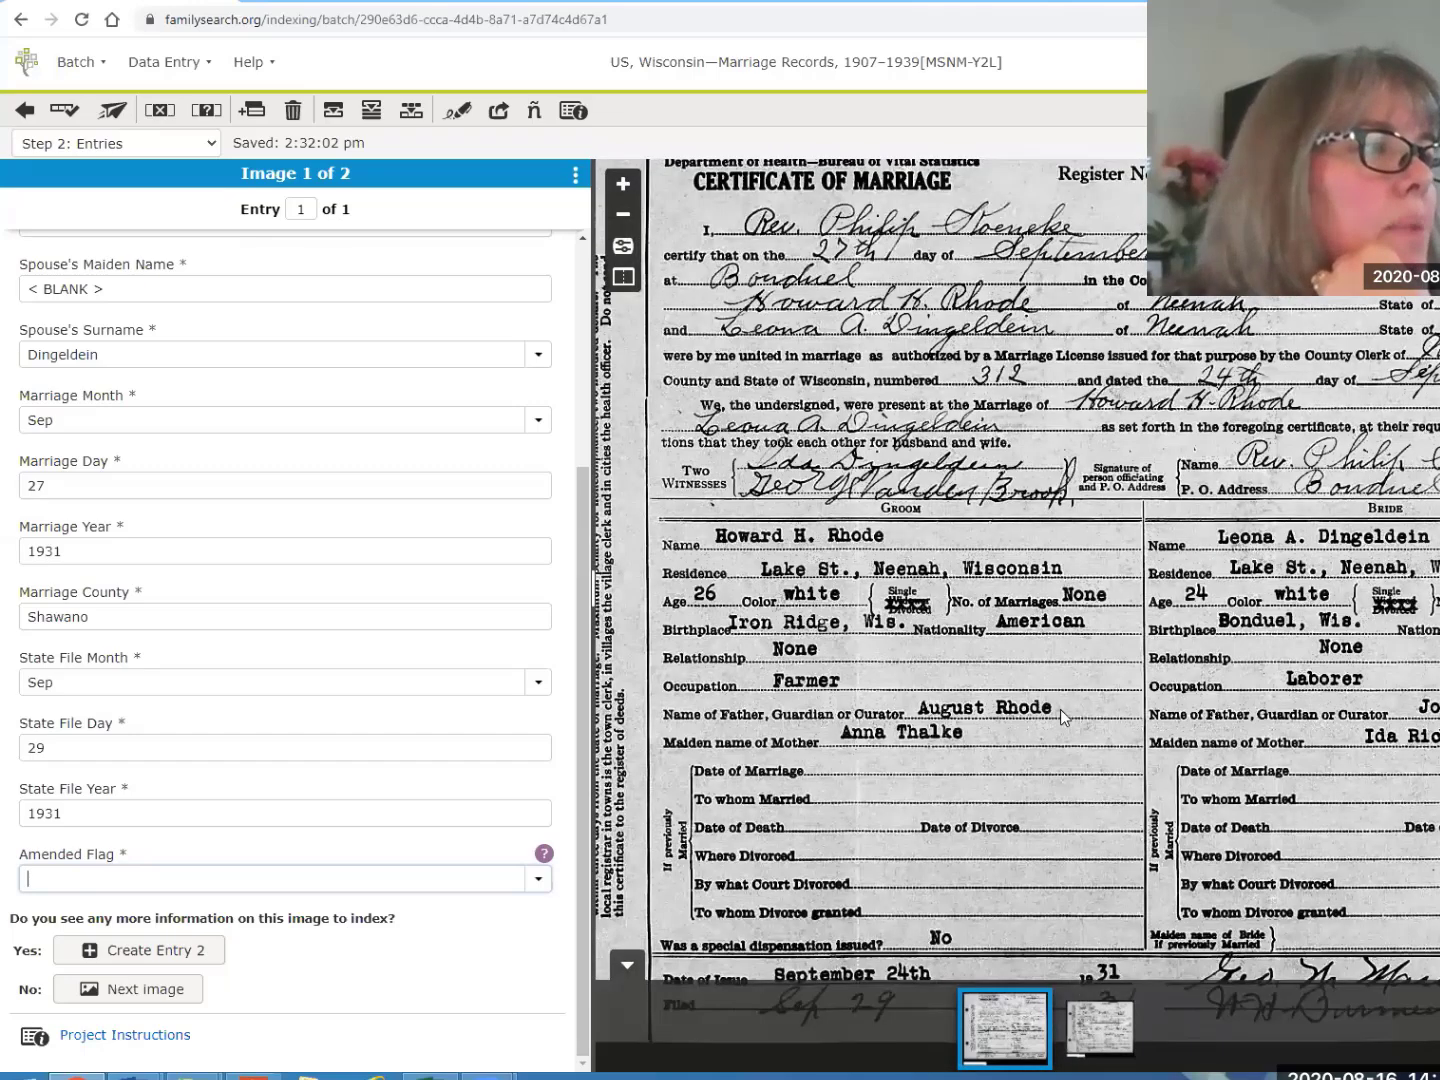
click(540, 879)
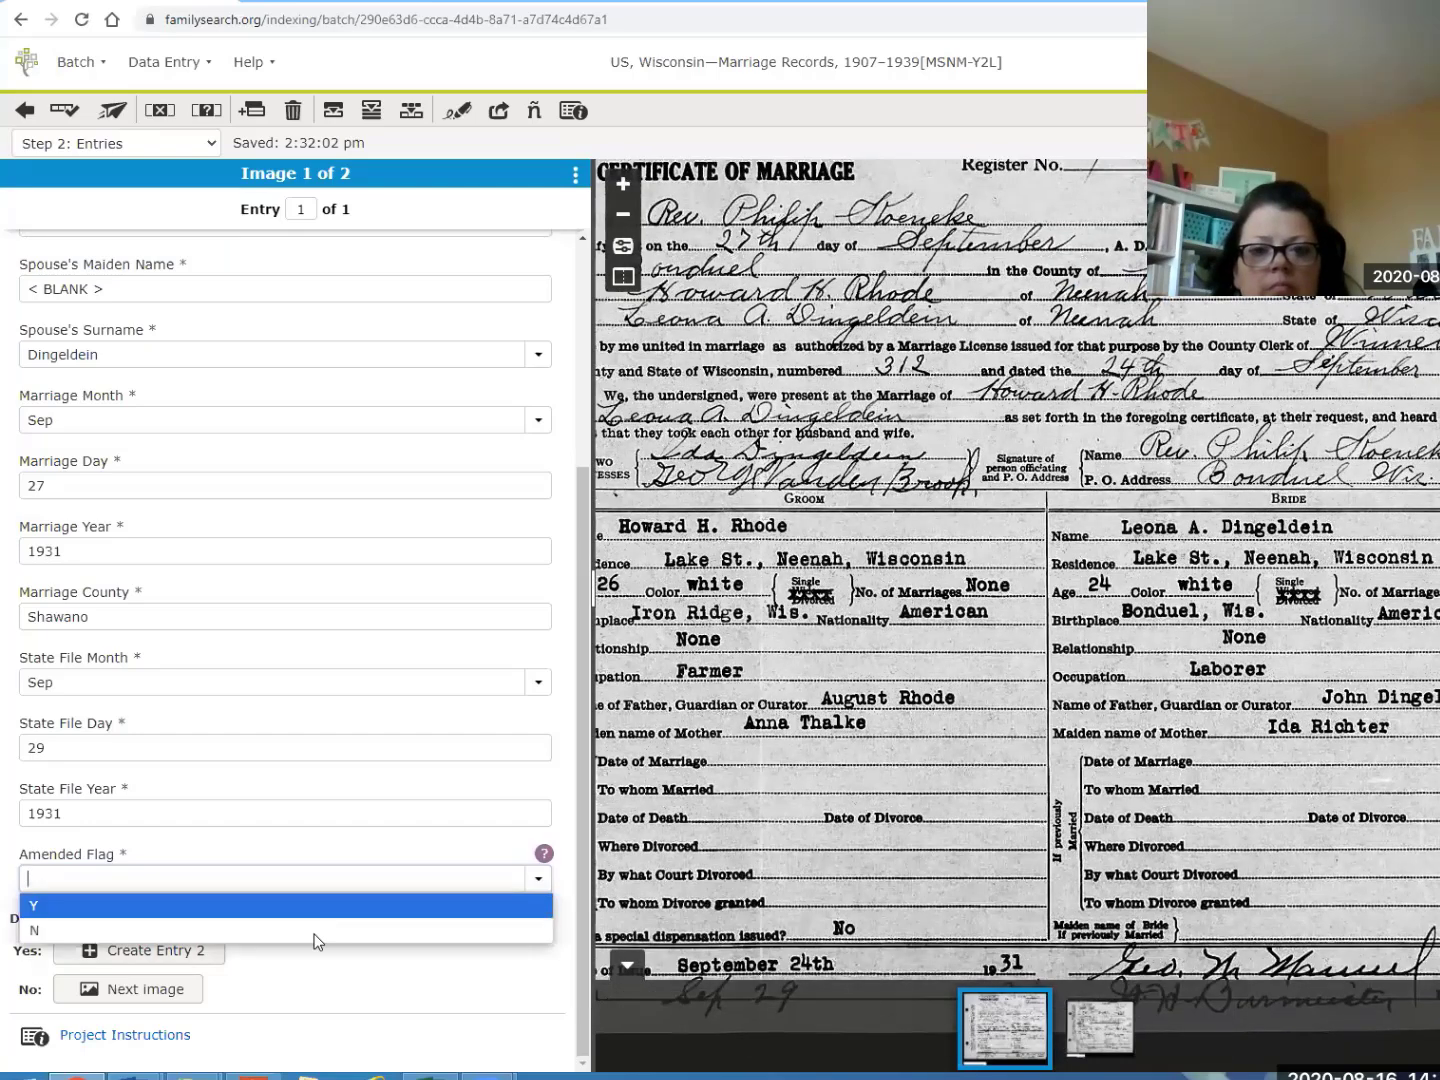
click(314, 936)
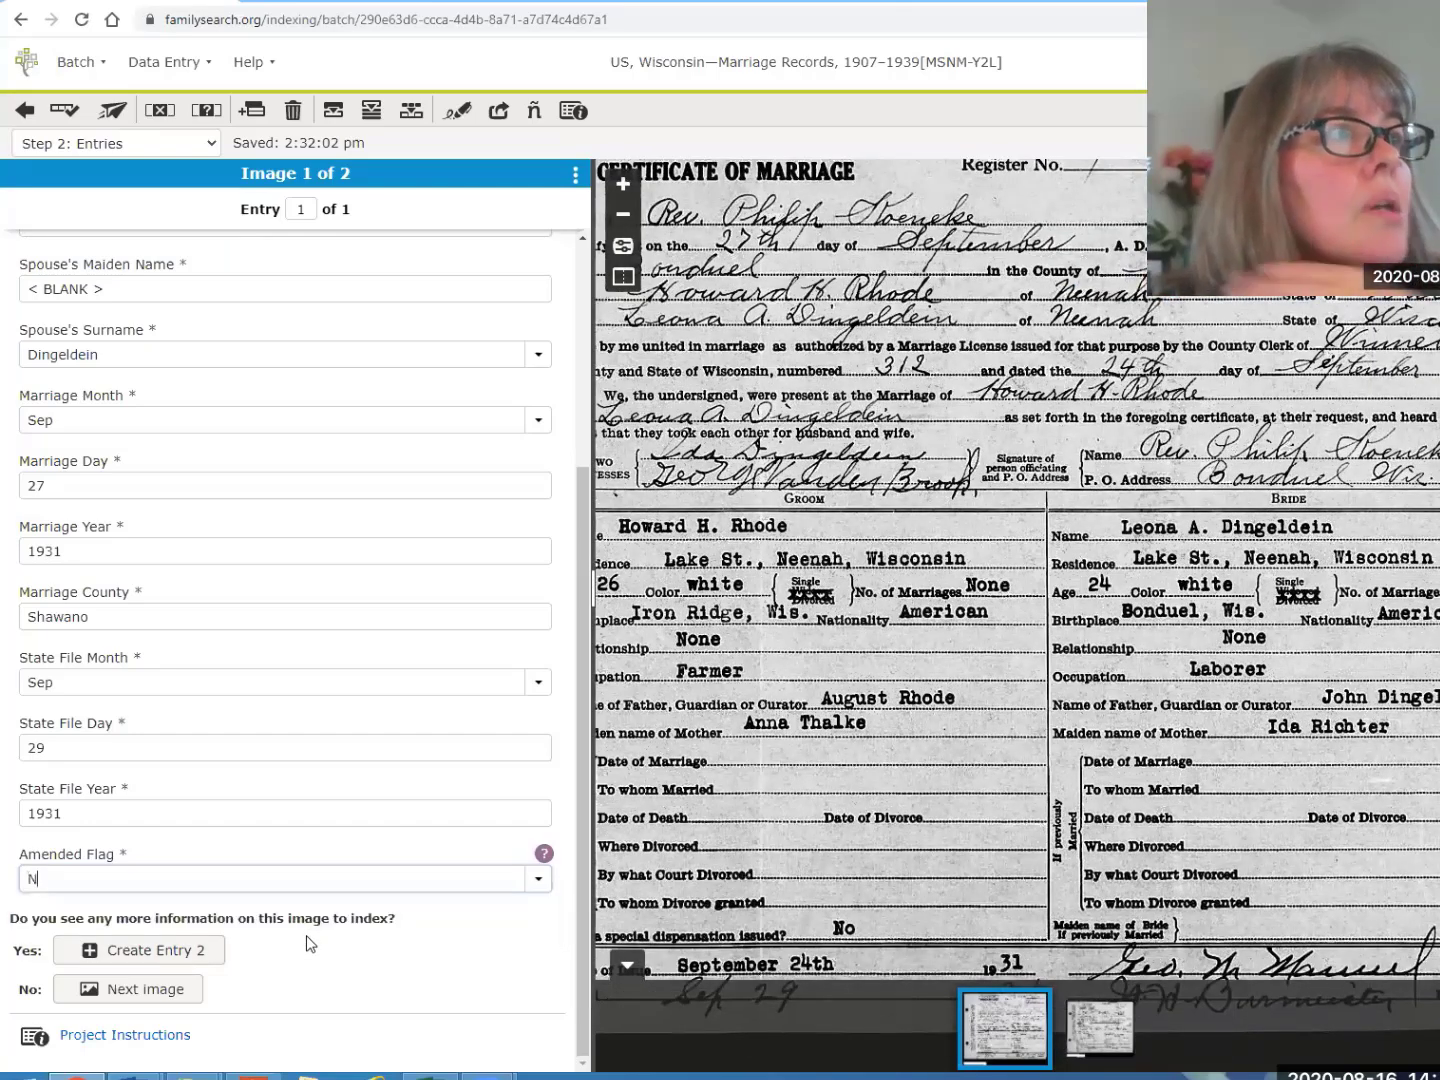
click(183, 988)
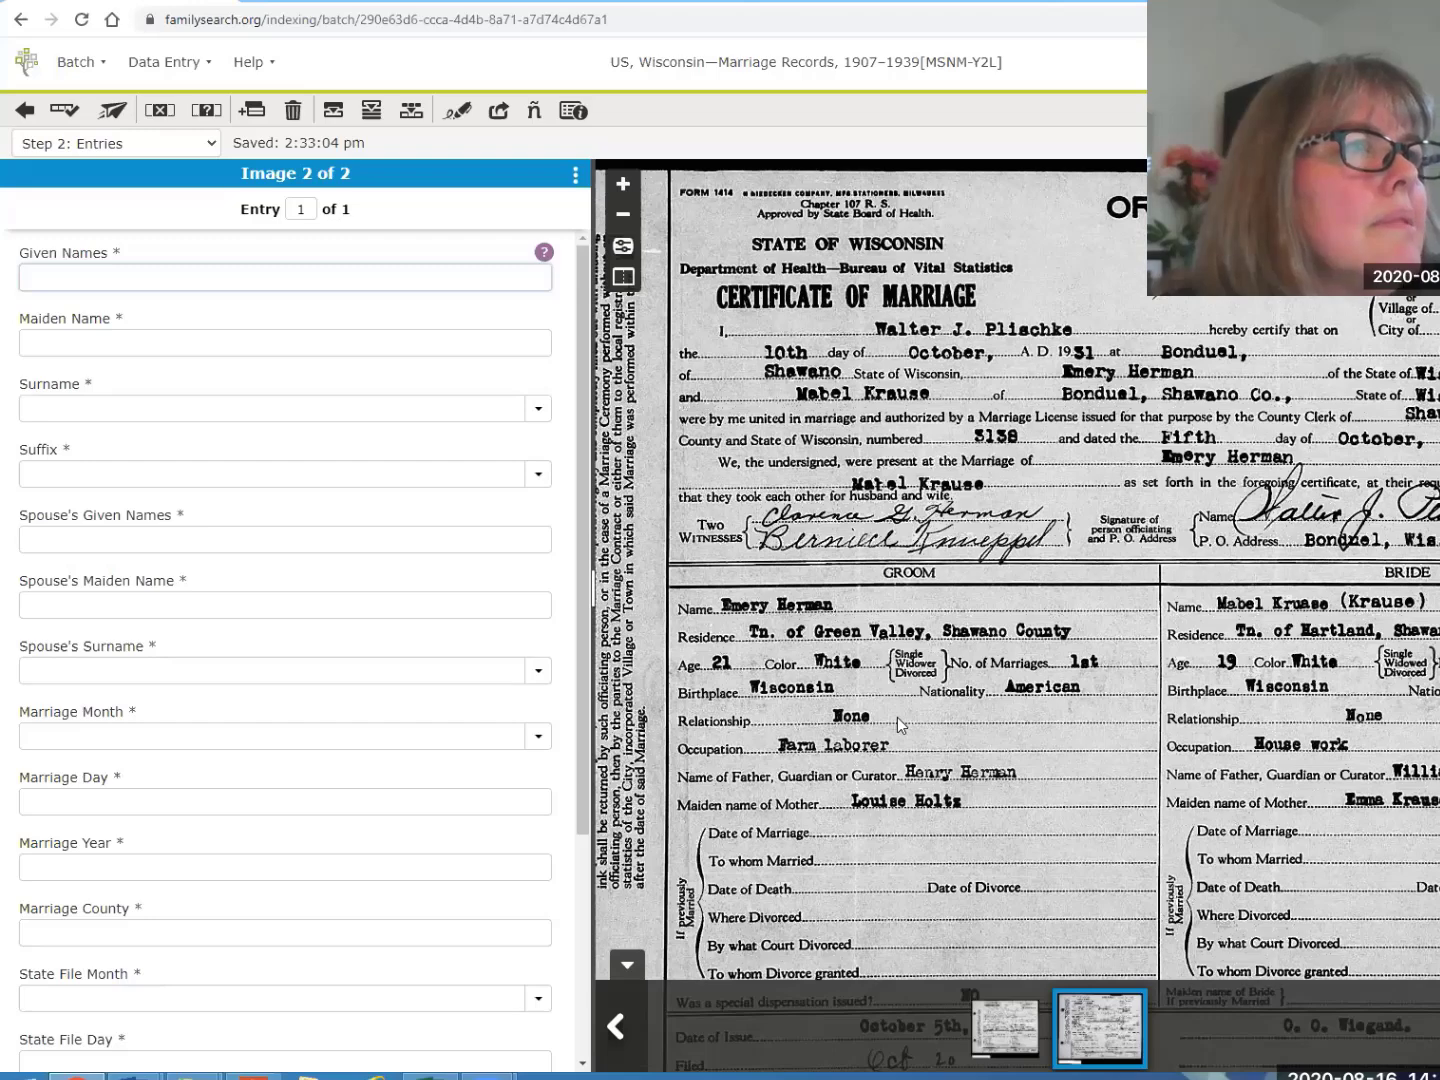
Enter the groom's given name from the second certificate and mark his Maiden Name as blank
drag(897, 716, 889, 689)
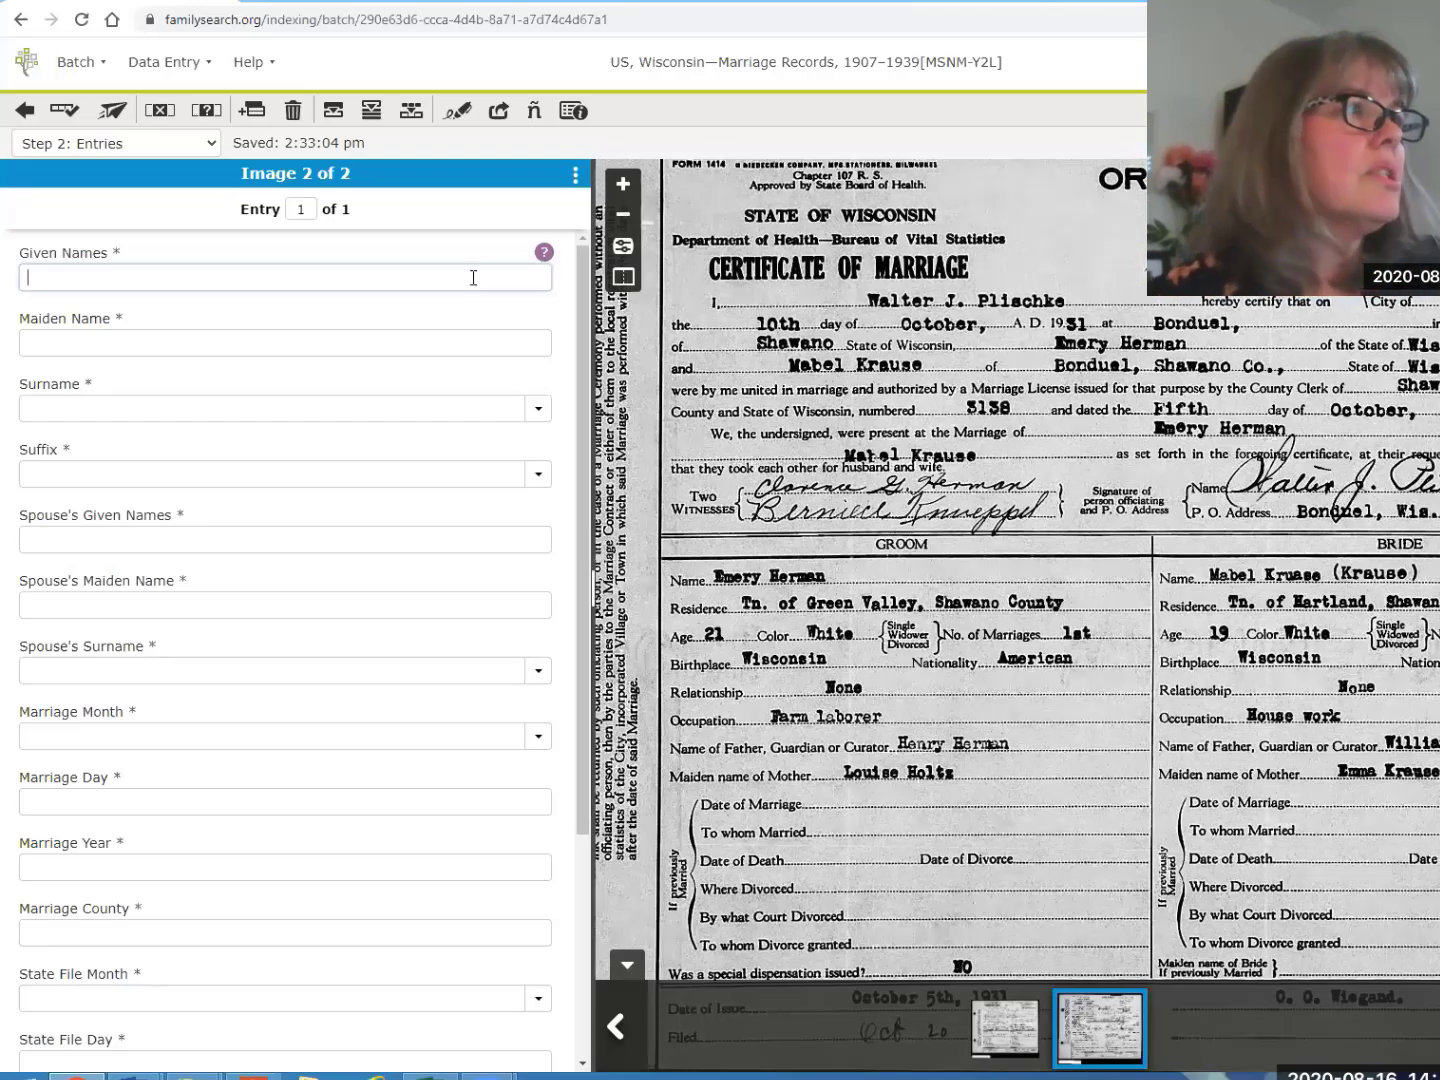
text(Emery)
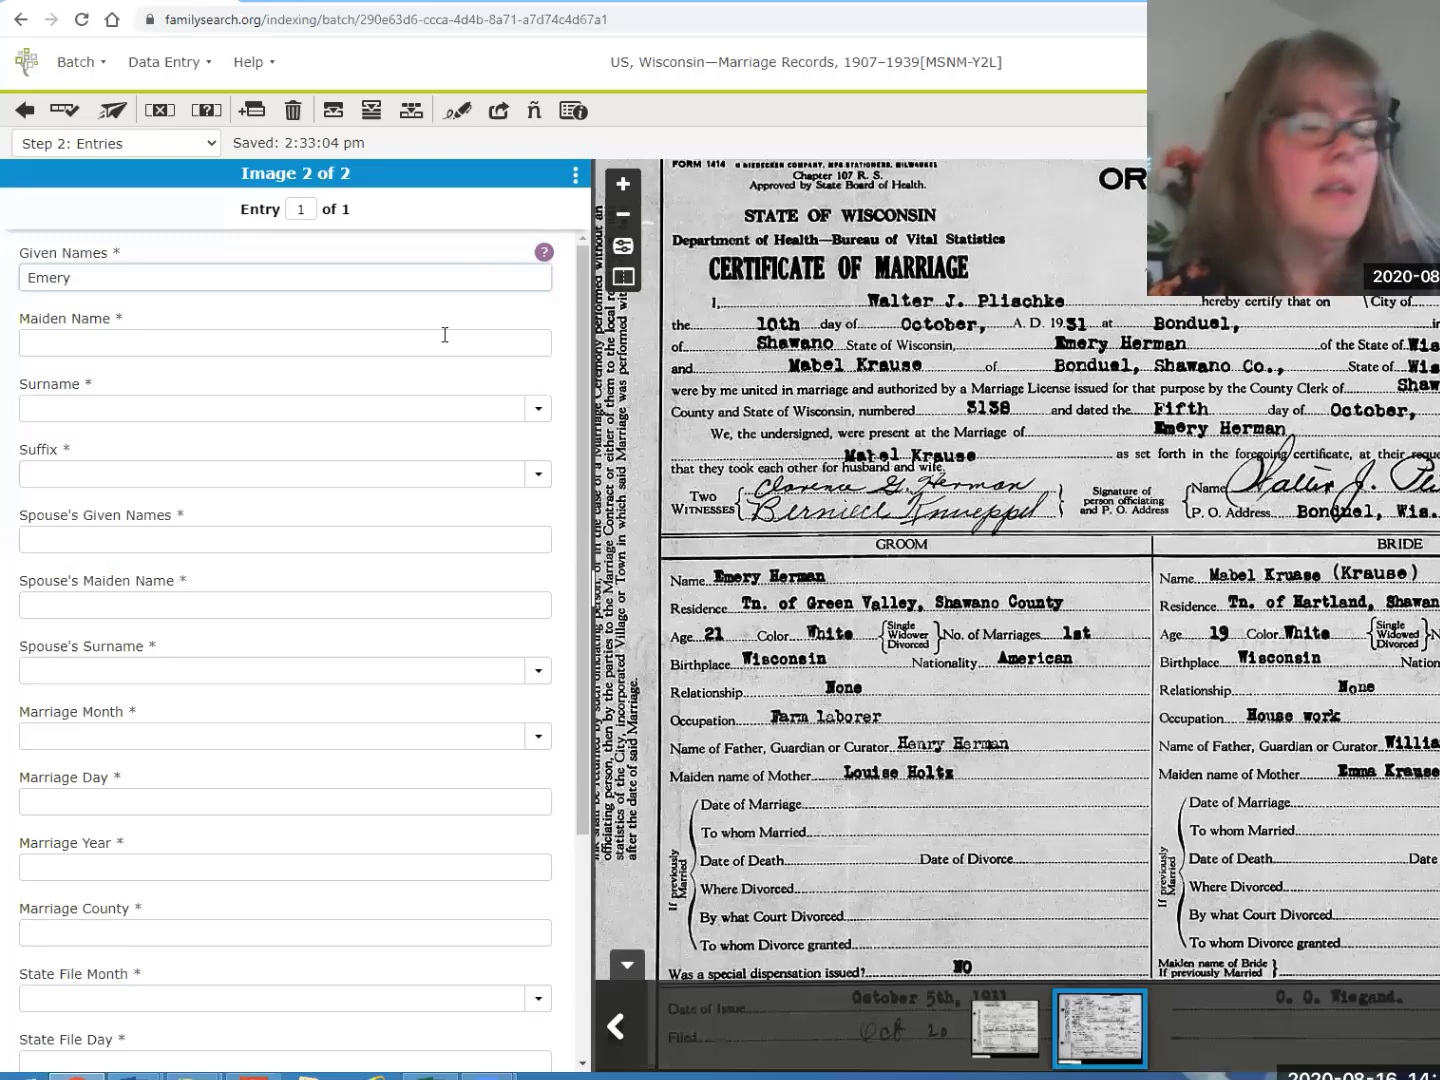
key(Tab)
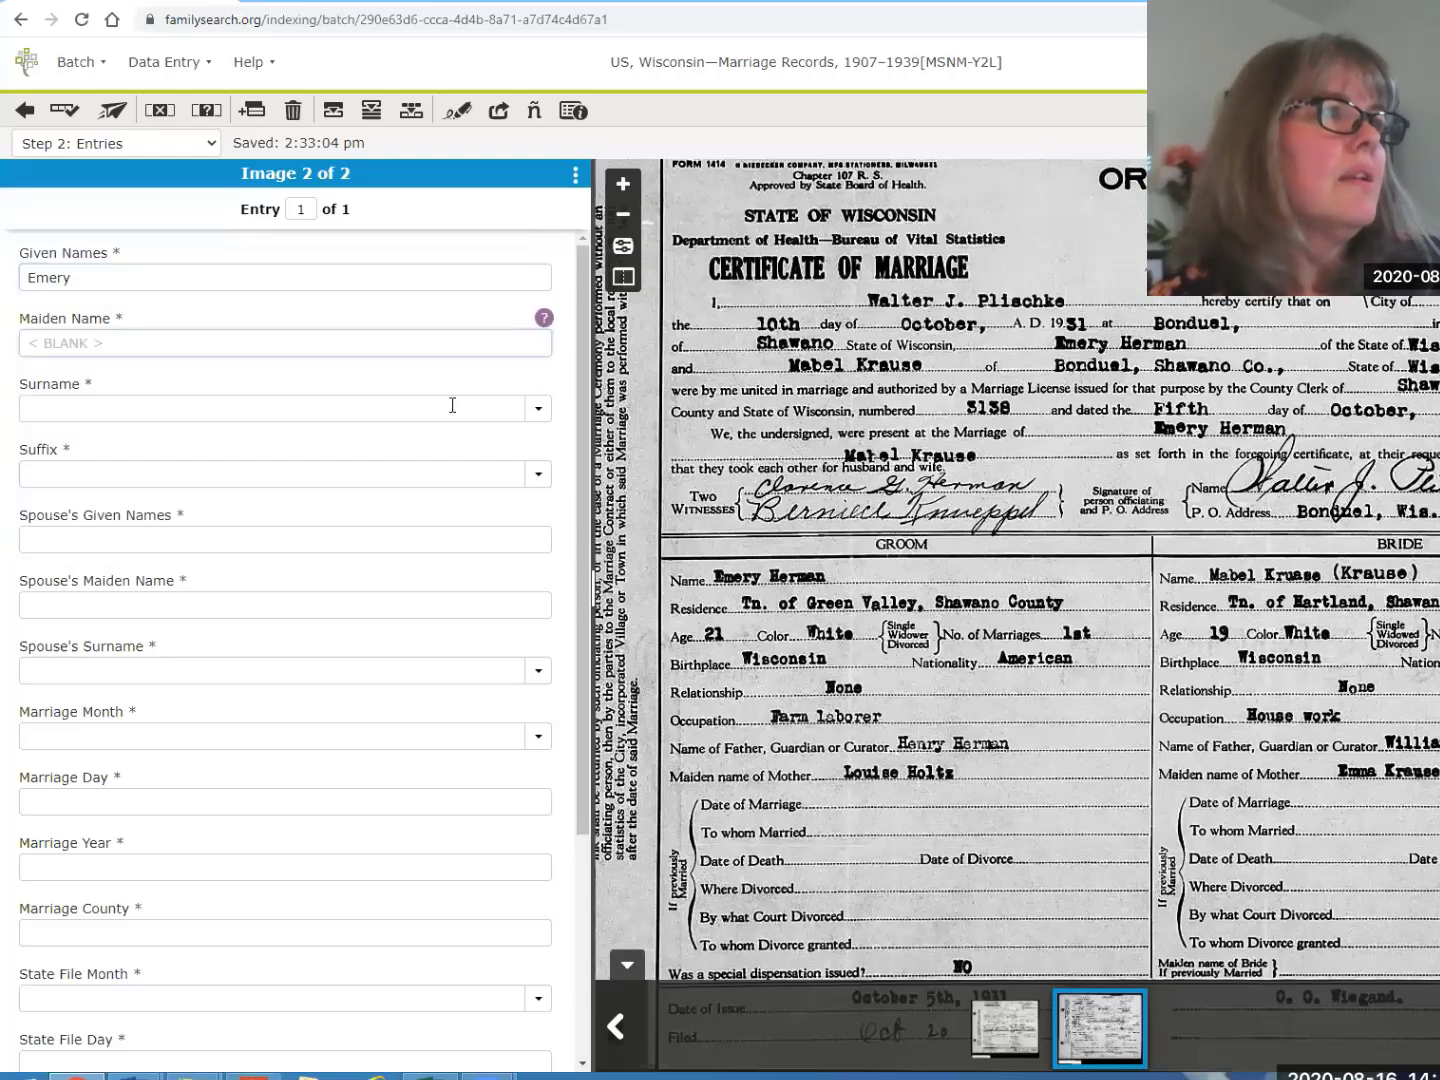
key(Tab)
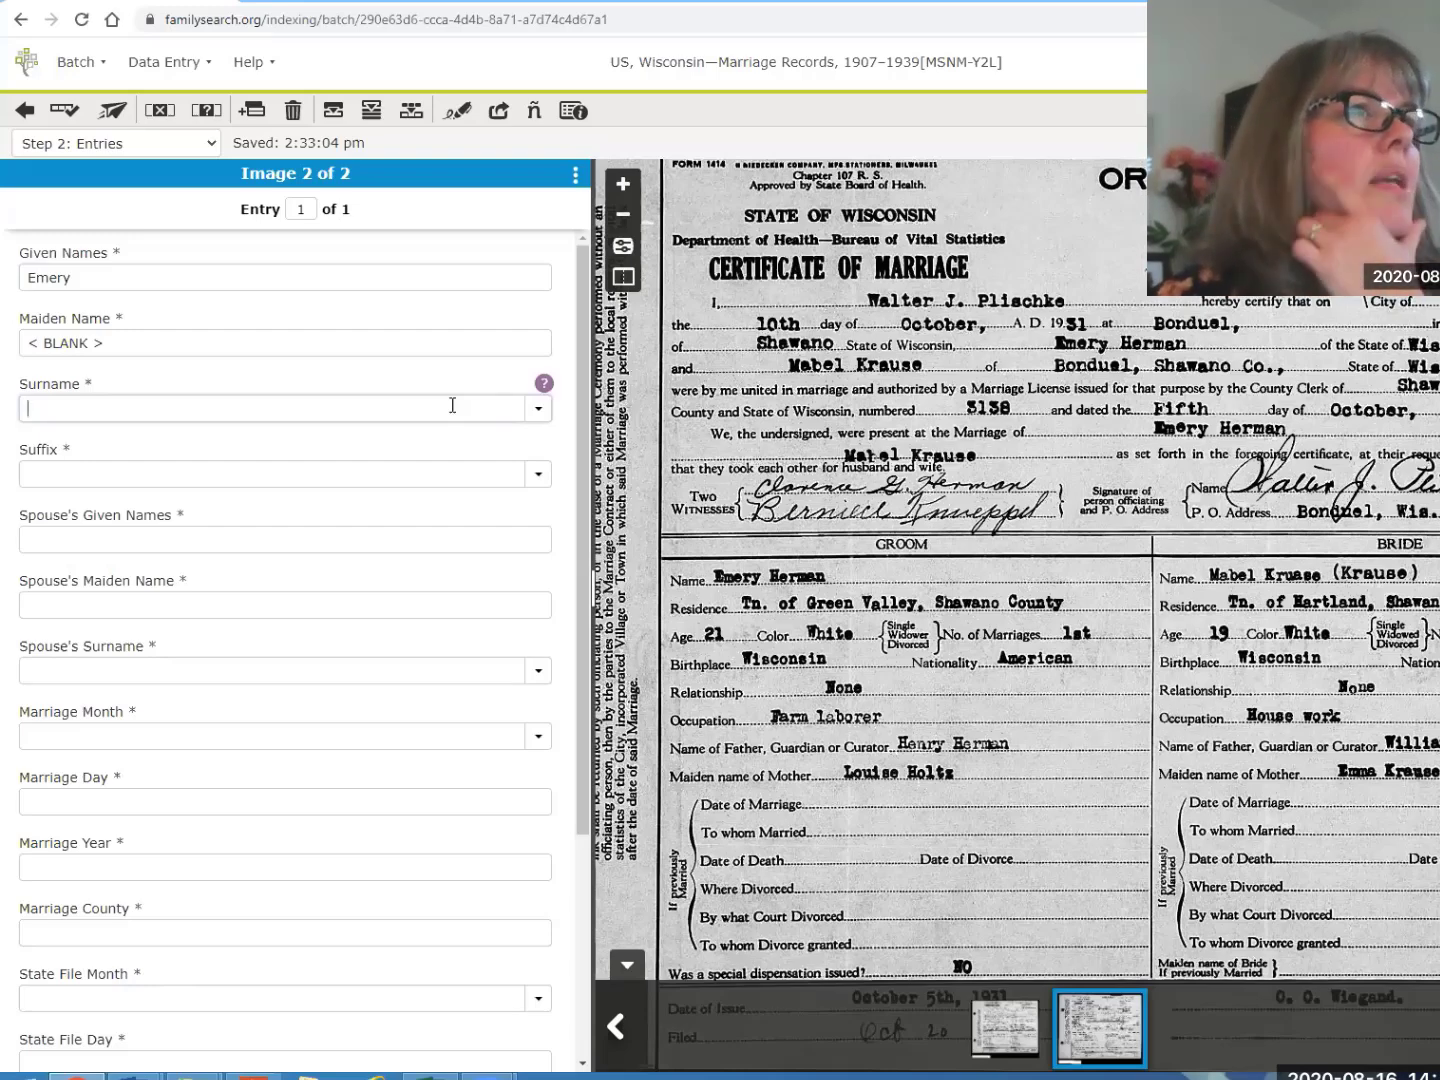
Enter the groom's surname from the certificate and mark his Suffix as blank
text(Herman)
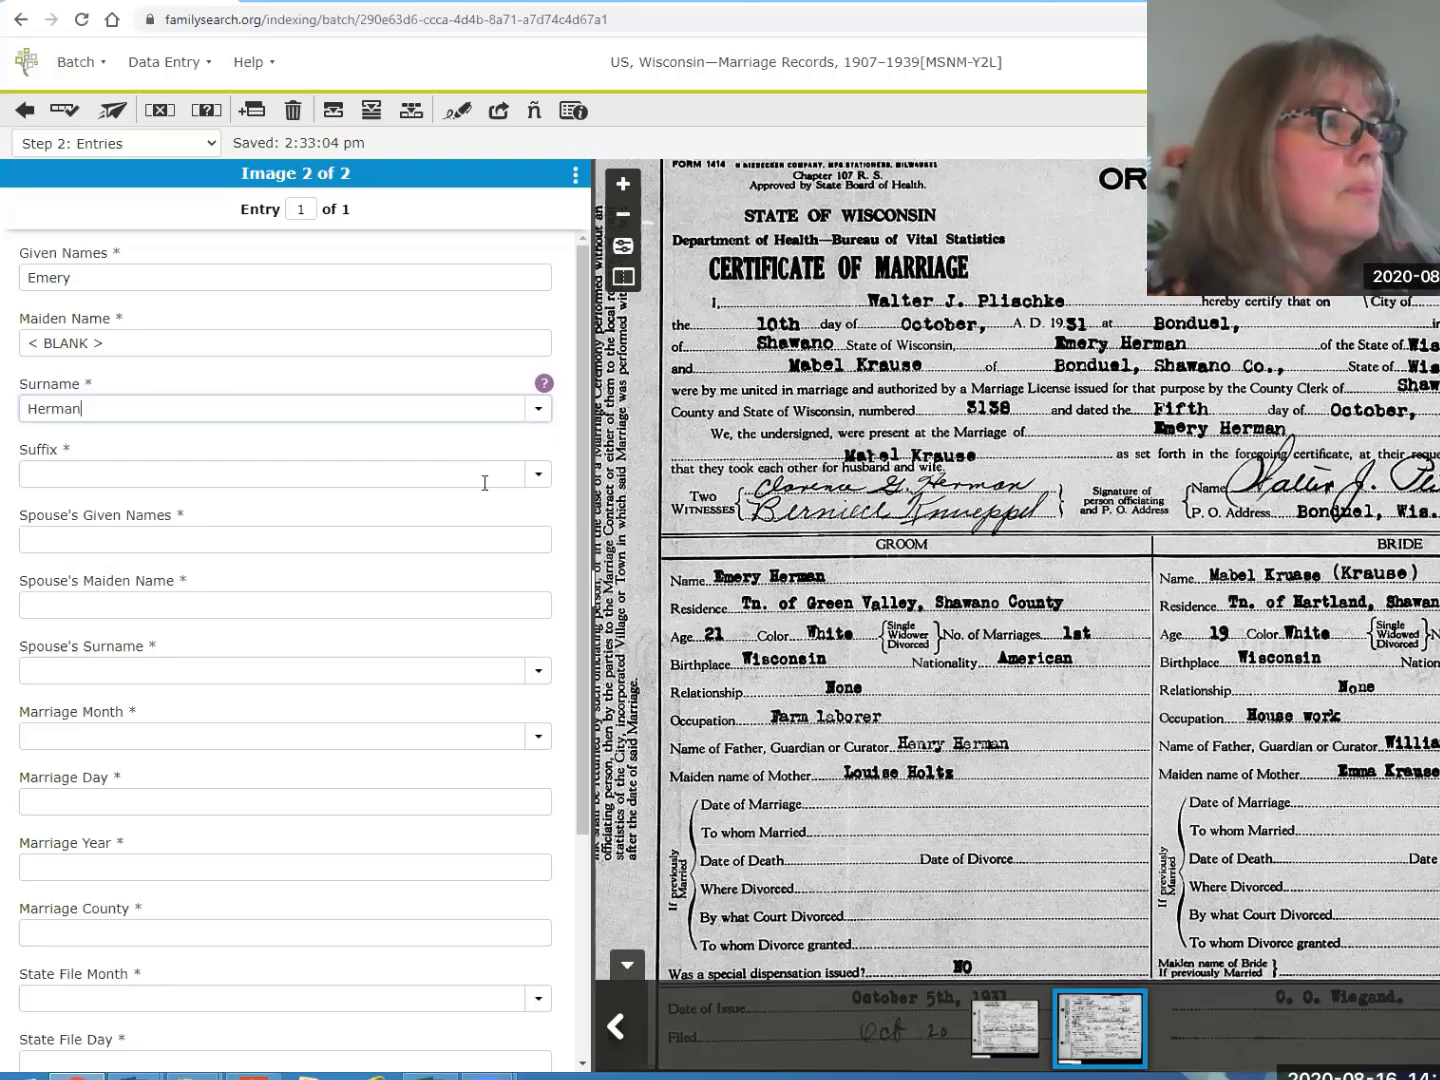
key(ctrl+b)
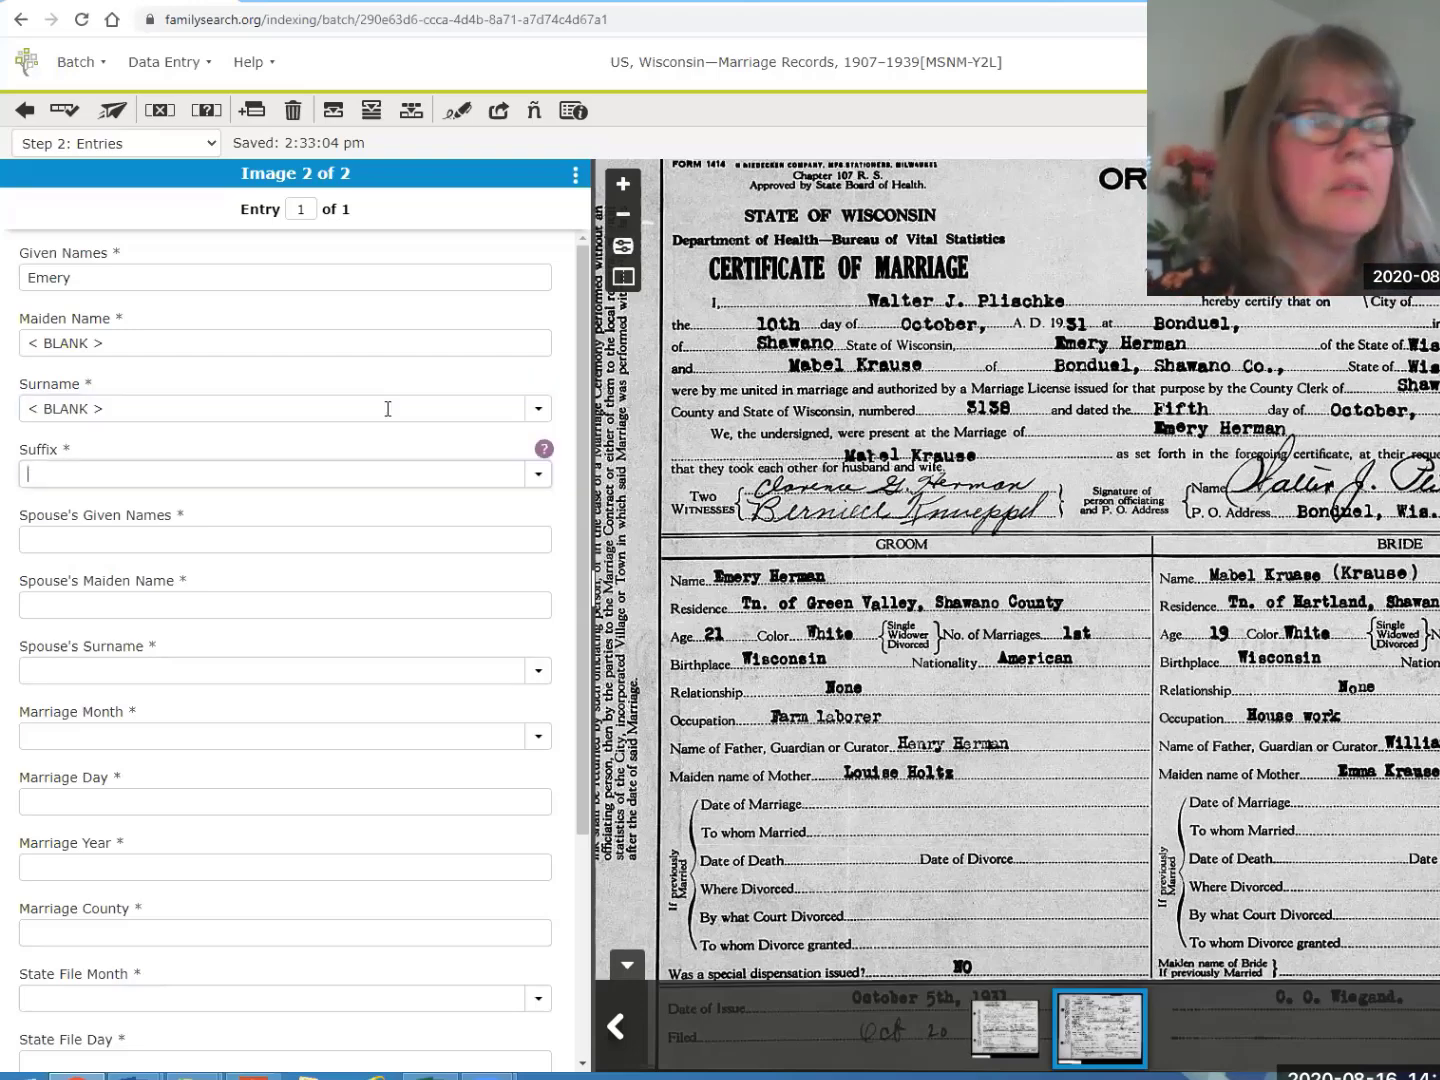
key(shift+Tab)
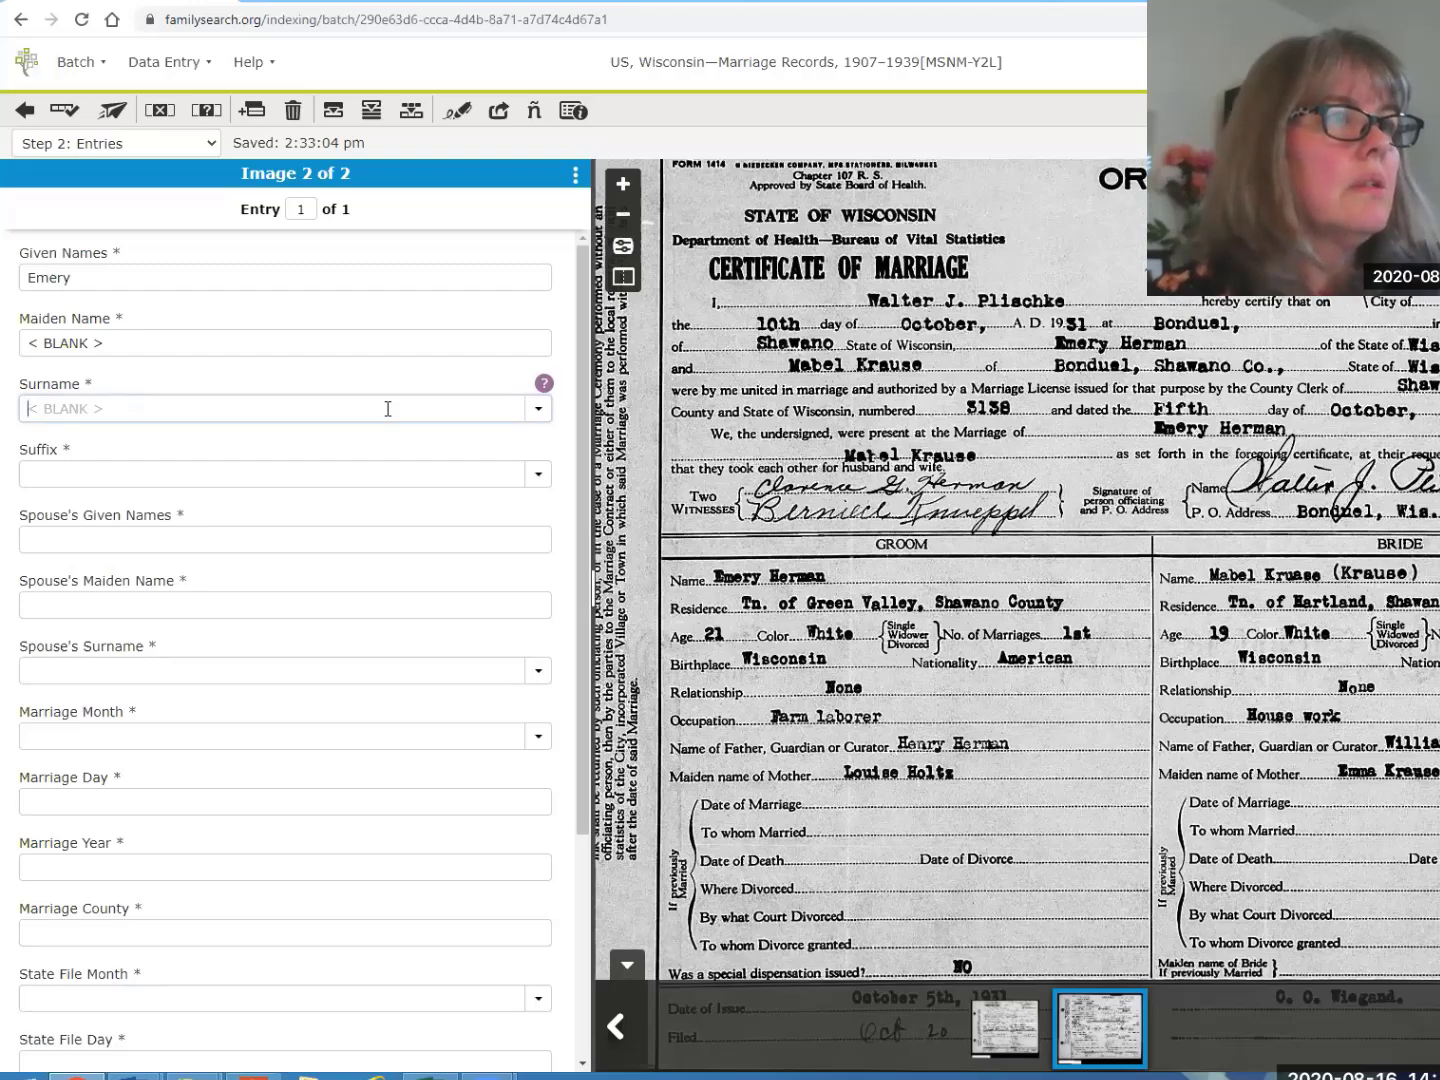
text(Herman)
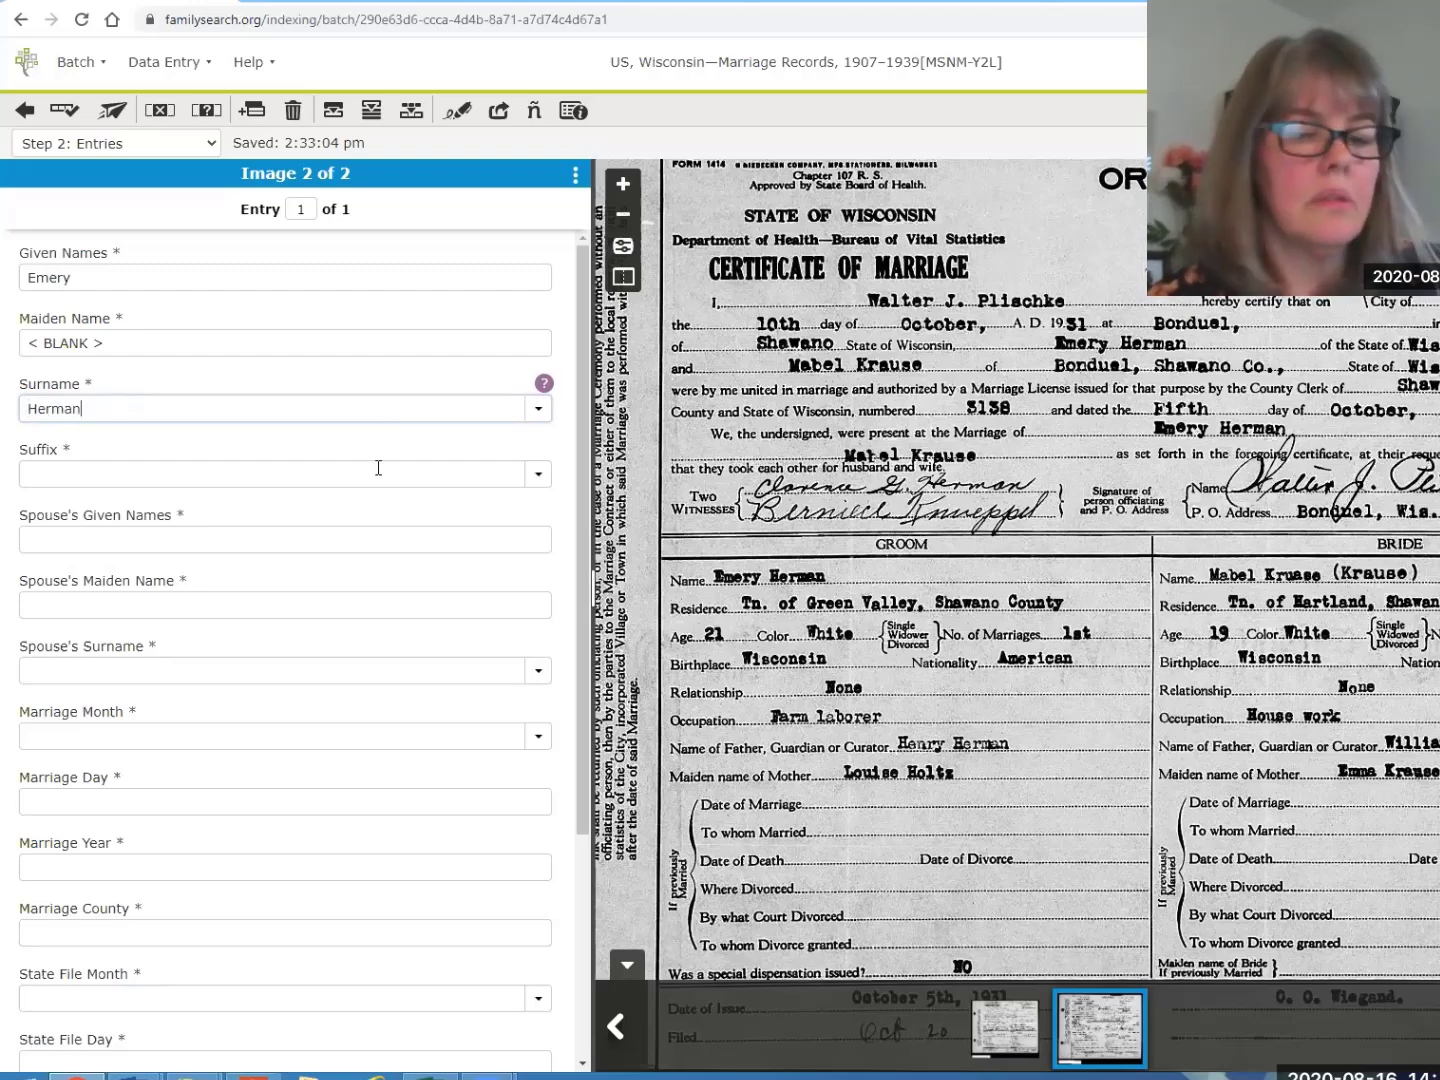
key(Tab)
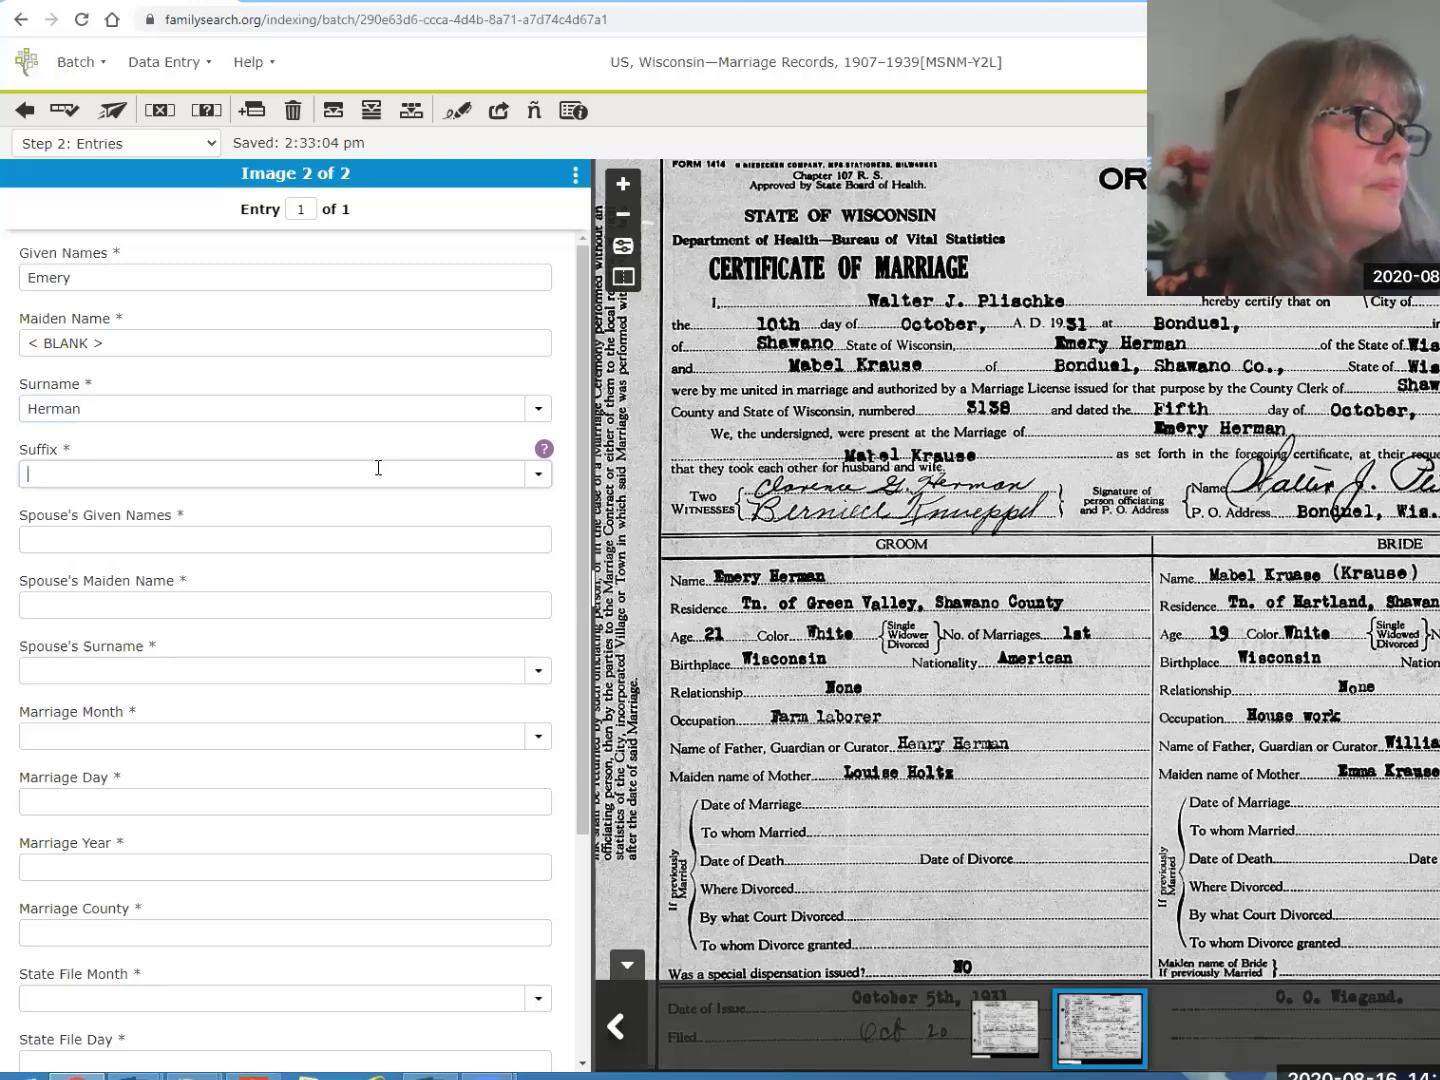
click(378, 468)
key(ctrl+b)
key(Tab)
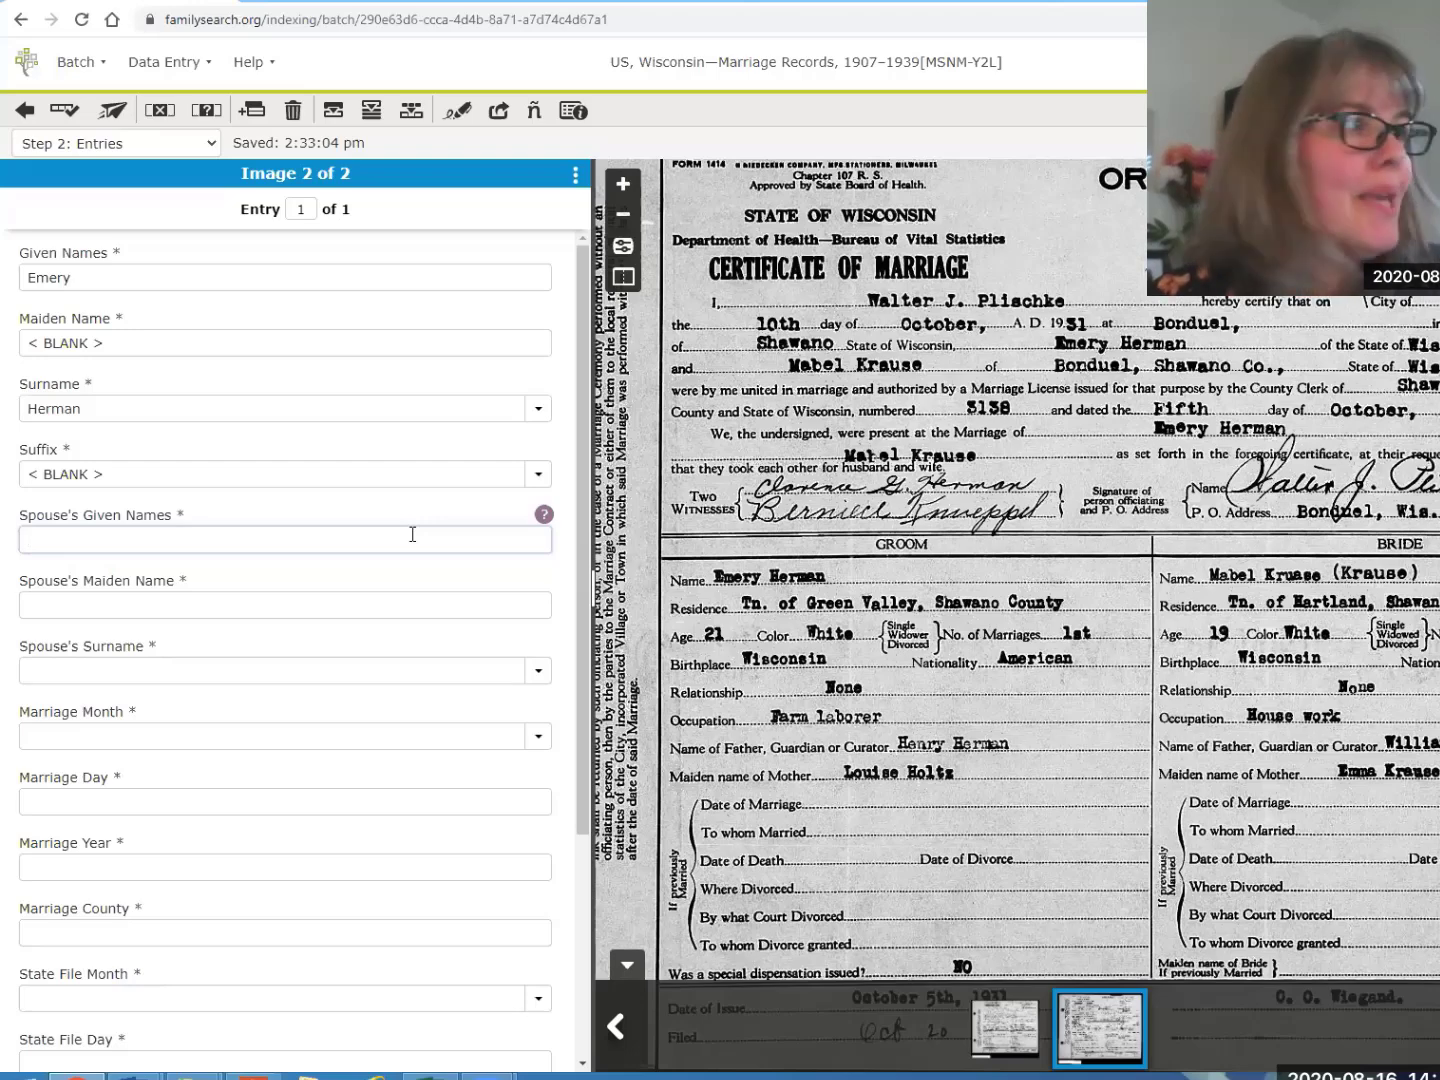
Enter the bride's given name and surname in the spouse fields, marking Spouse's Maiden Name as blank
text(Mabel)
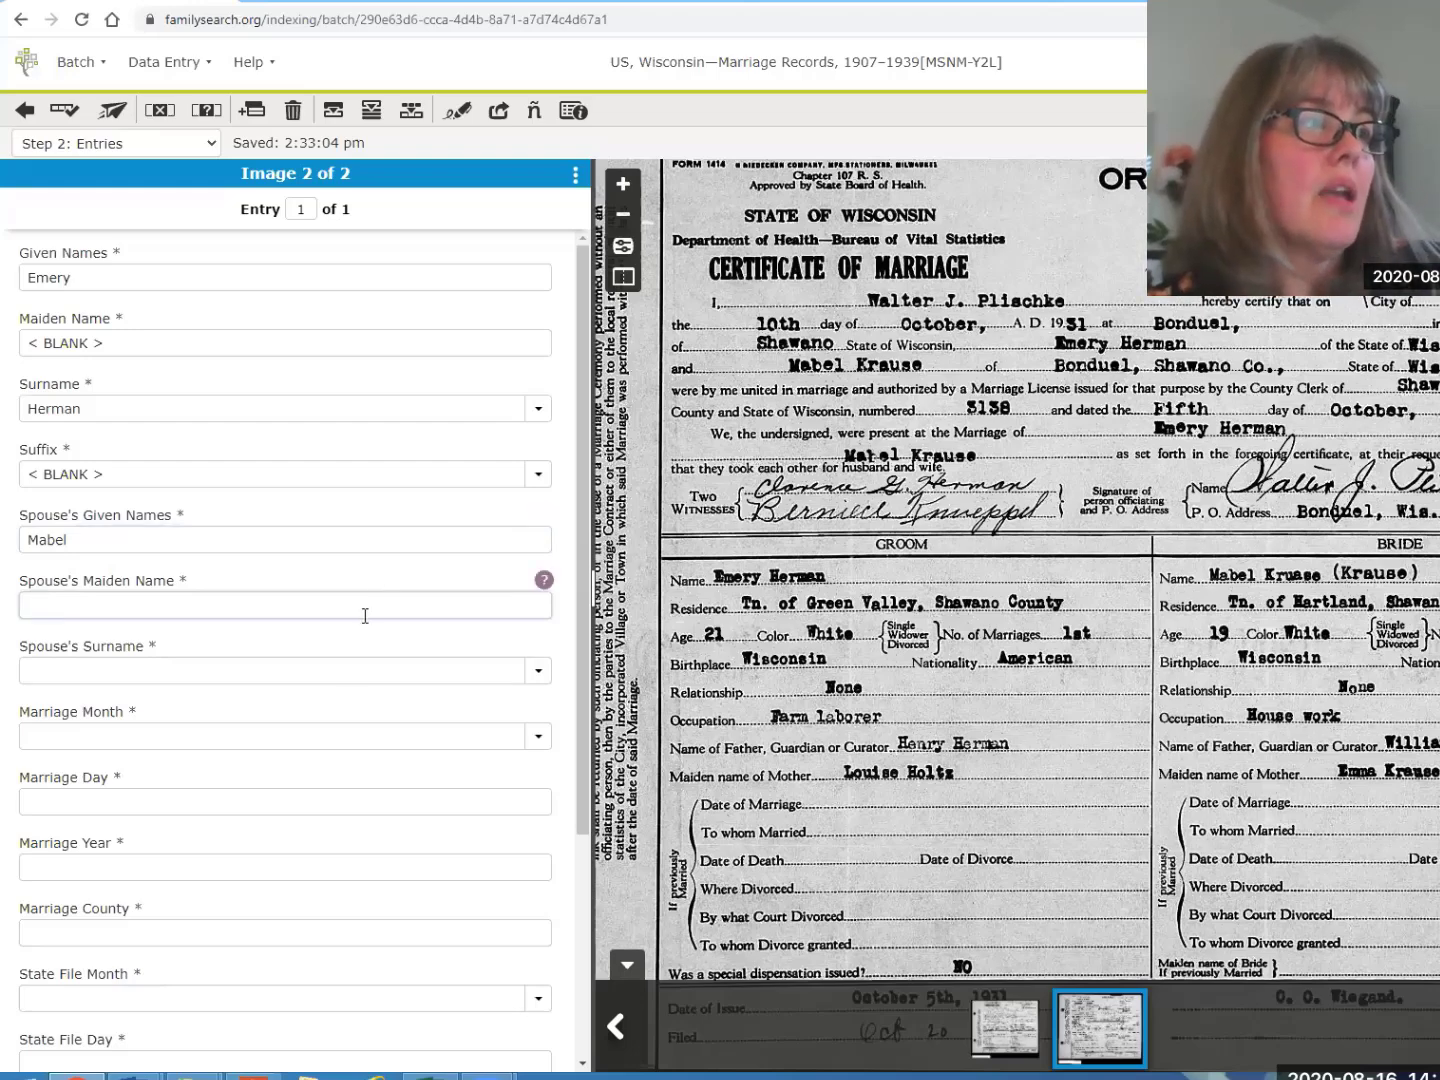
key(ctrl+b)
click(348, 667)
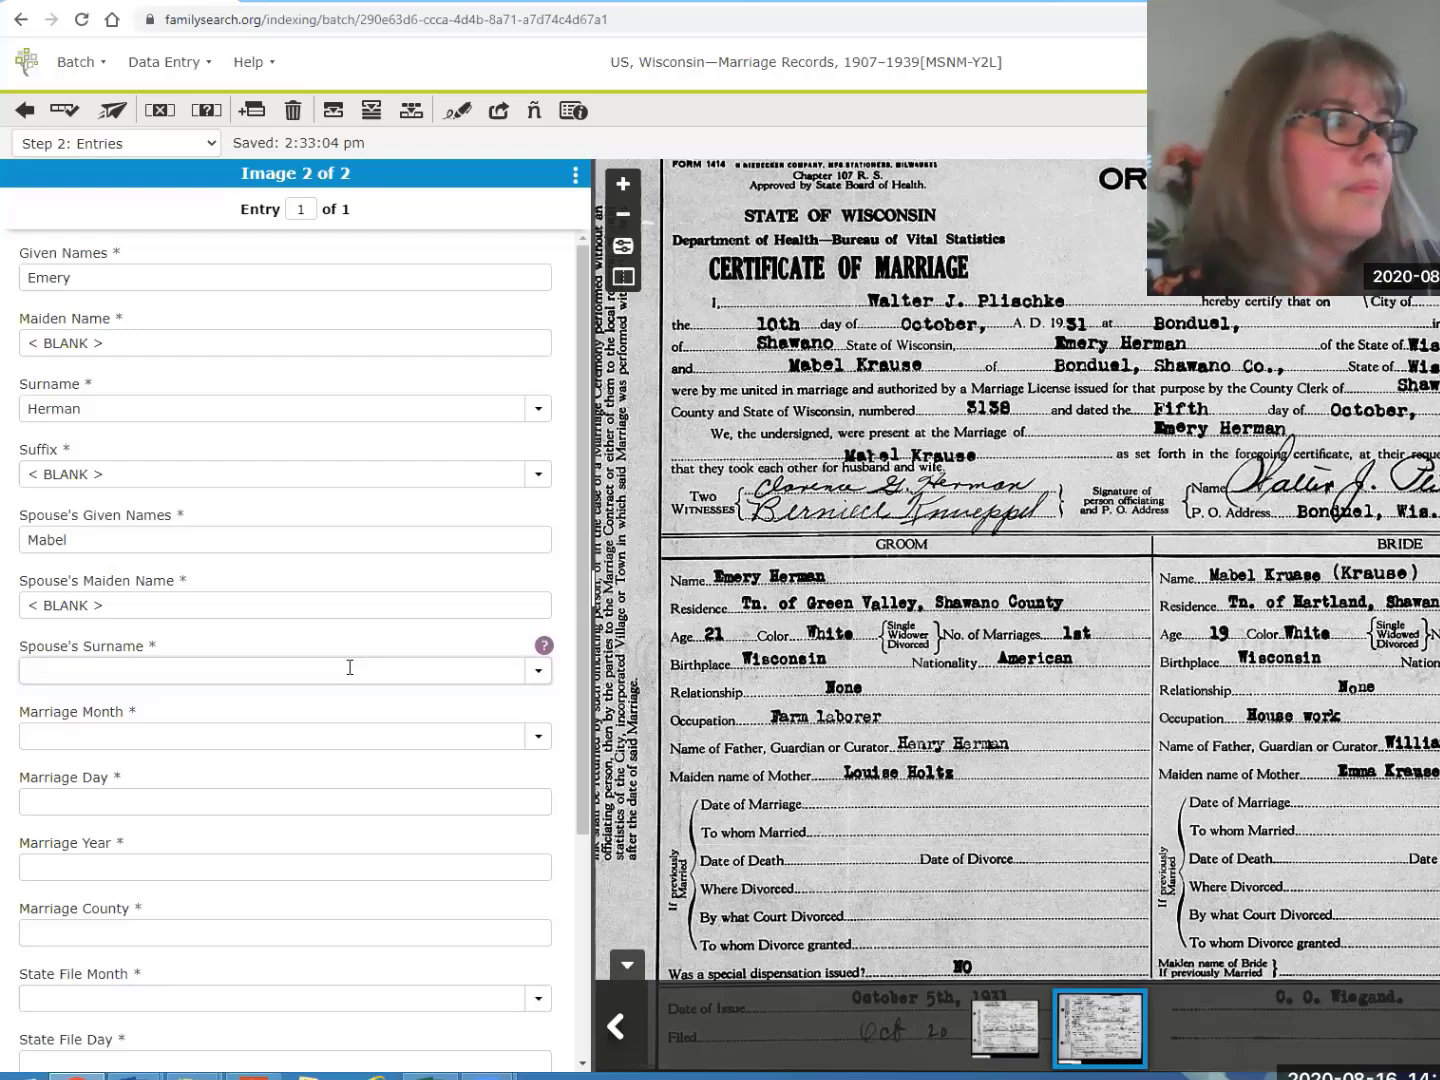
text(Krause)
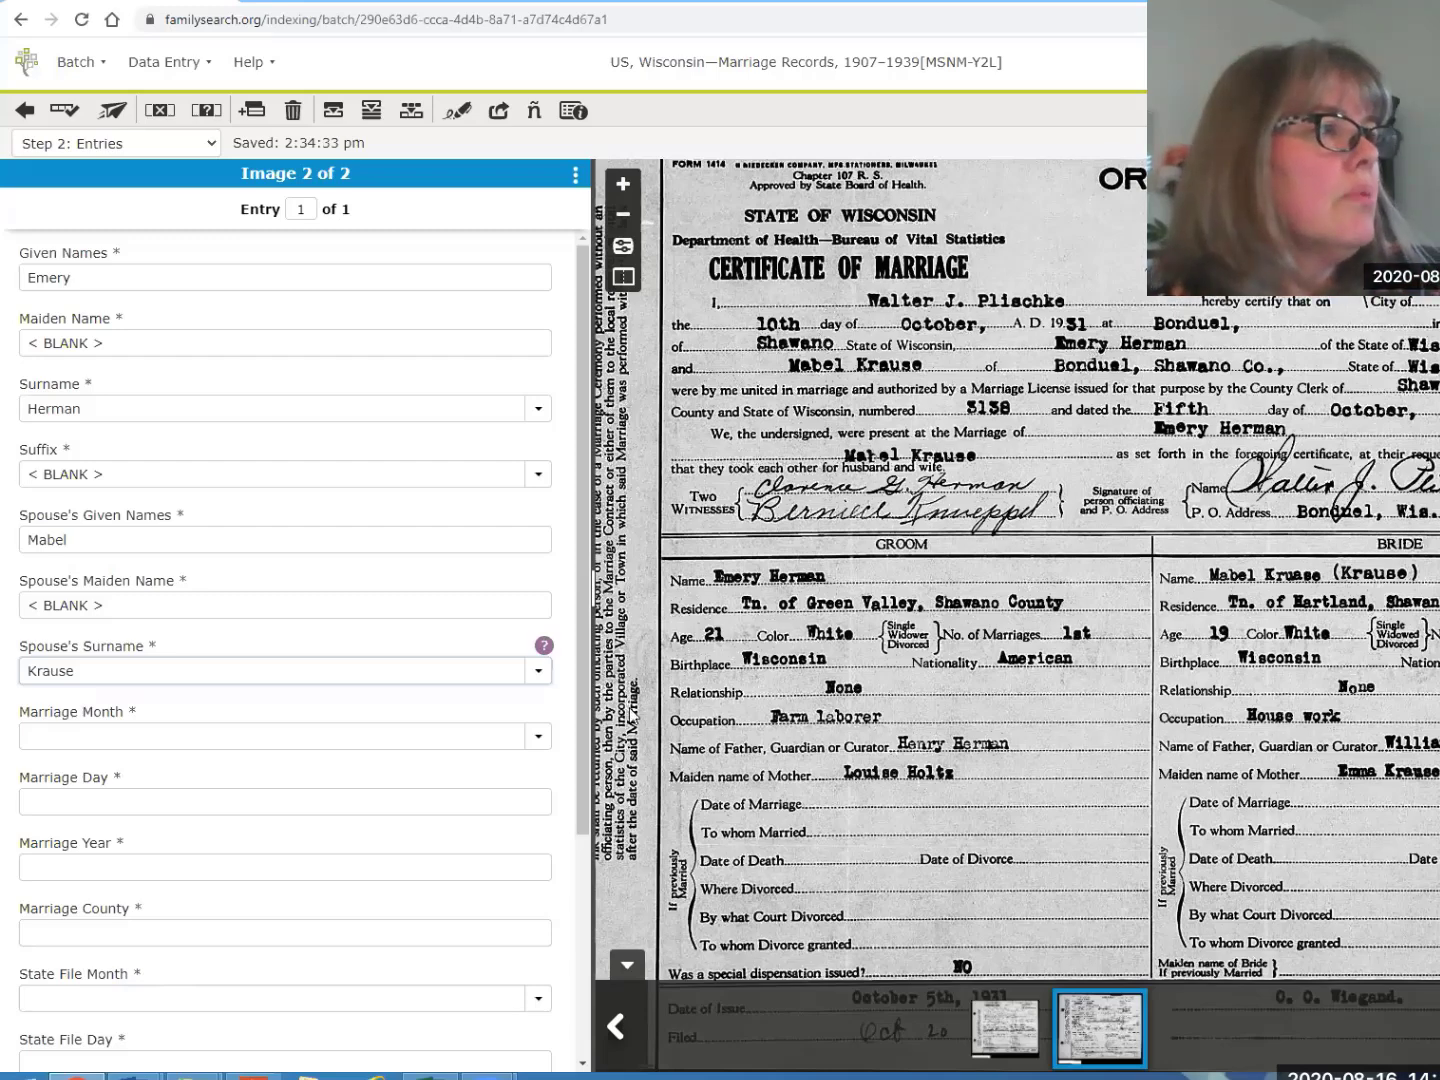
Set the Marriage Month to Oct and the Marriage Day to 10
click(541, 742)
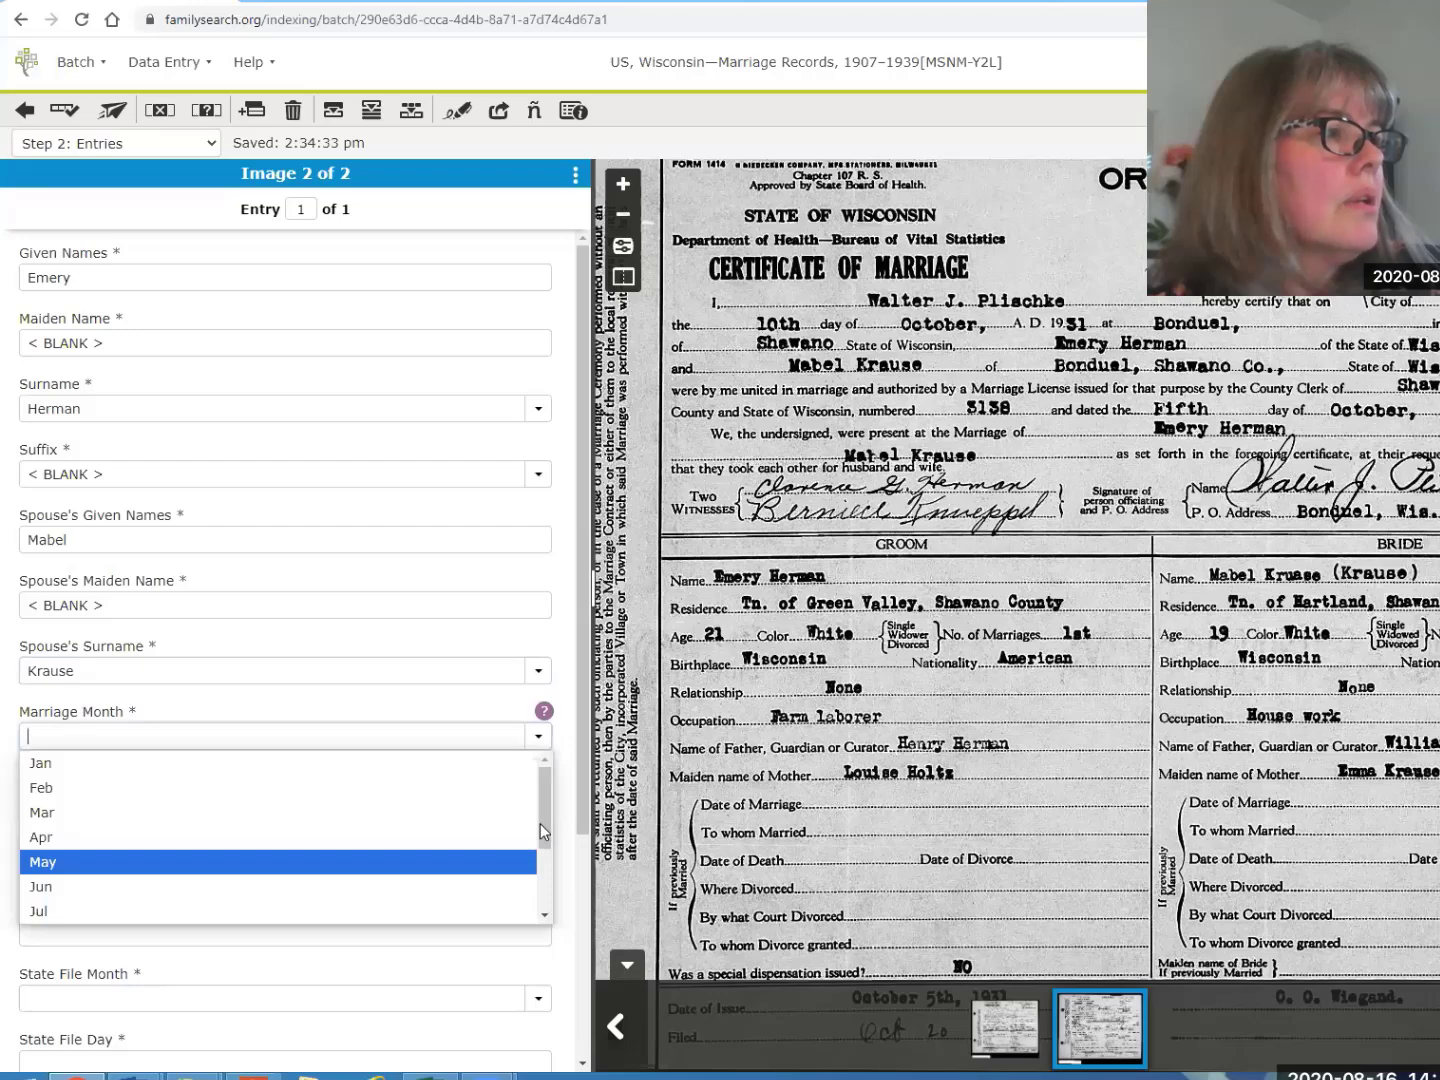
scroll(289, 851, down, 2)
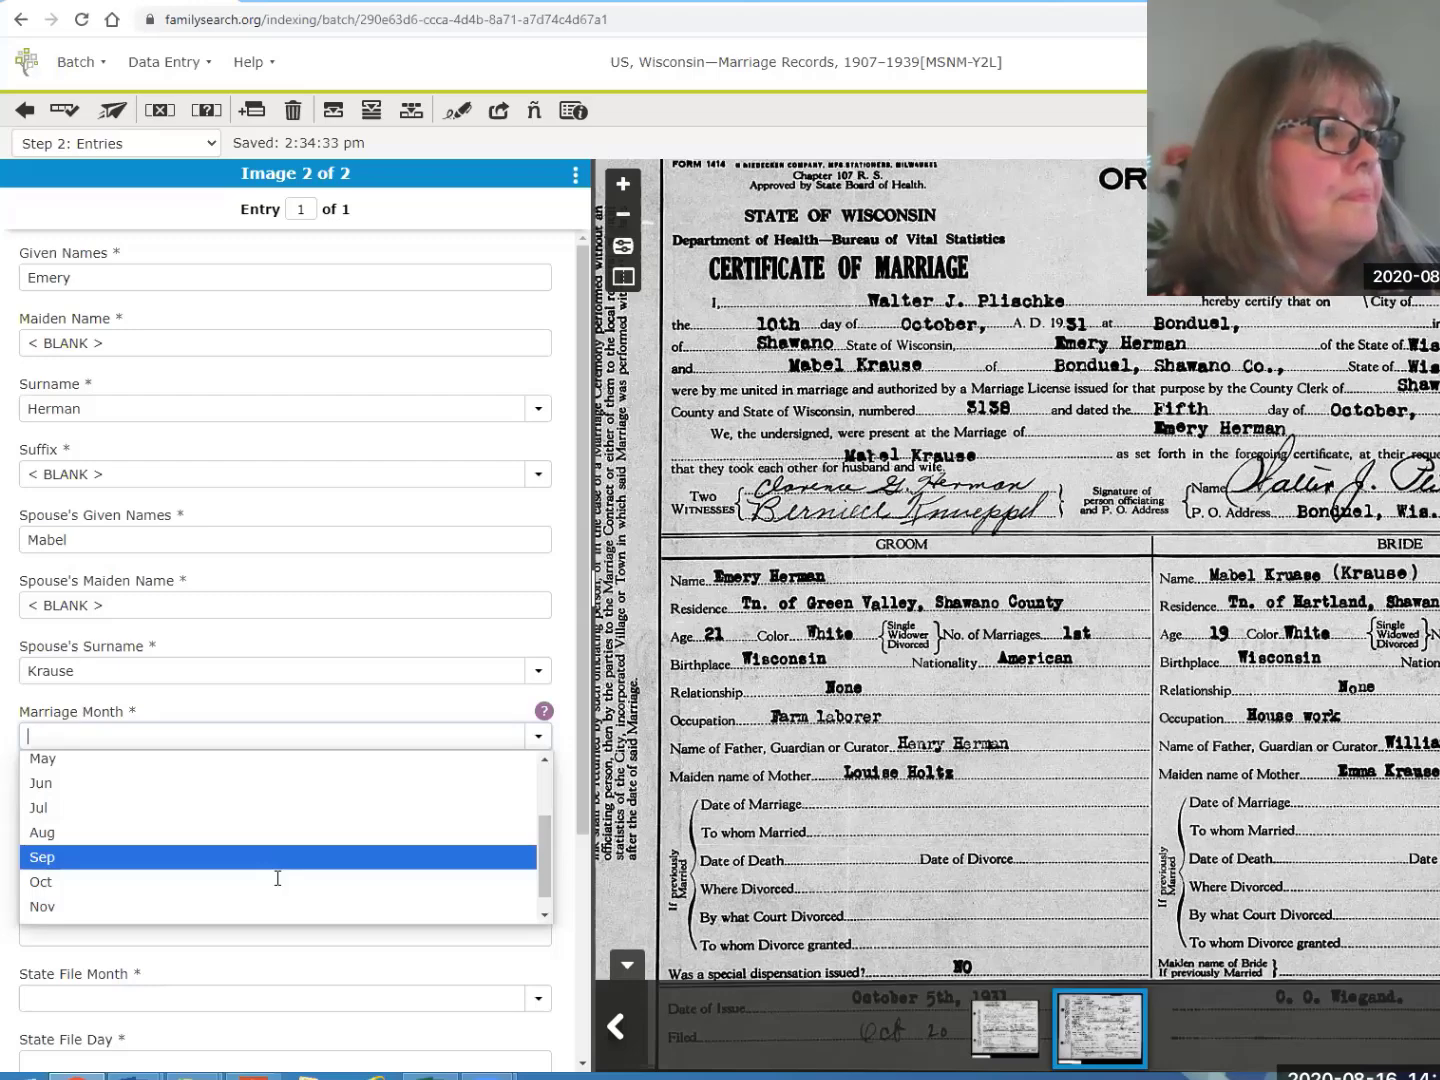
click(278, 883)
click(255, 802)
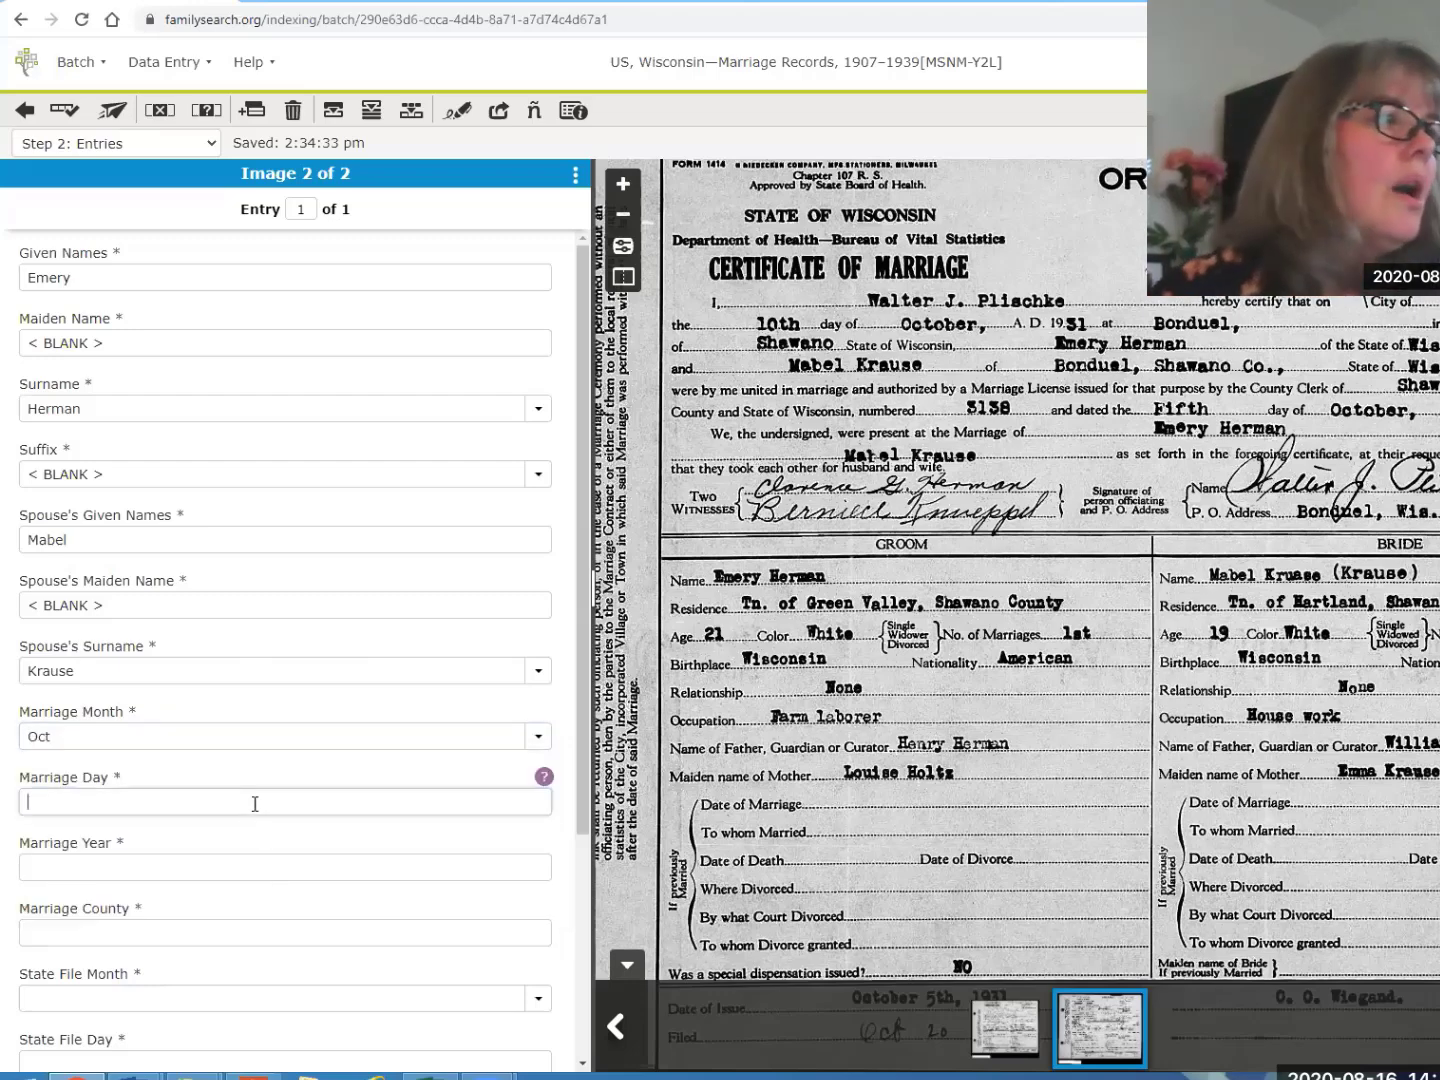
text(10)
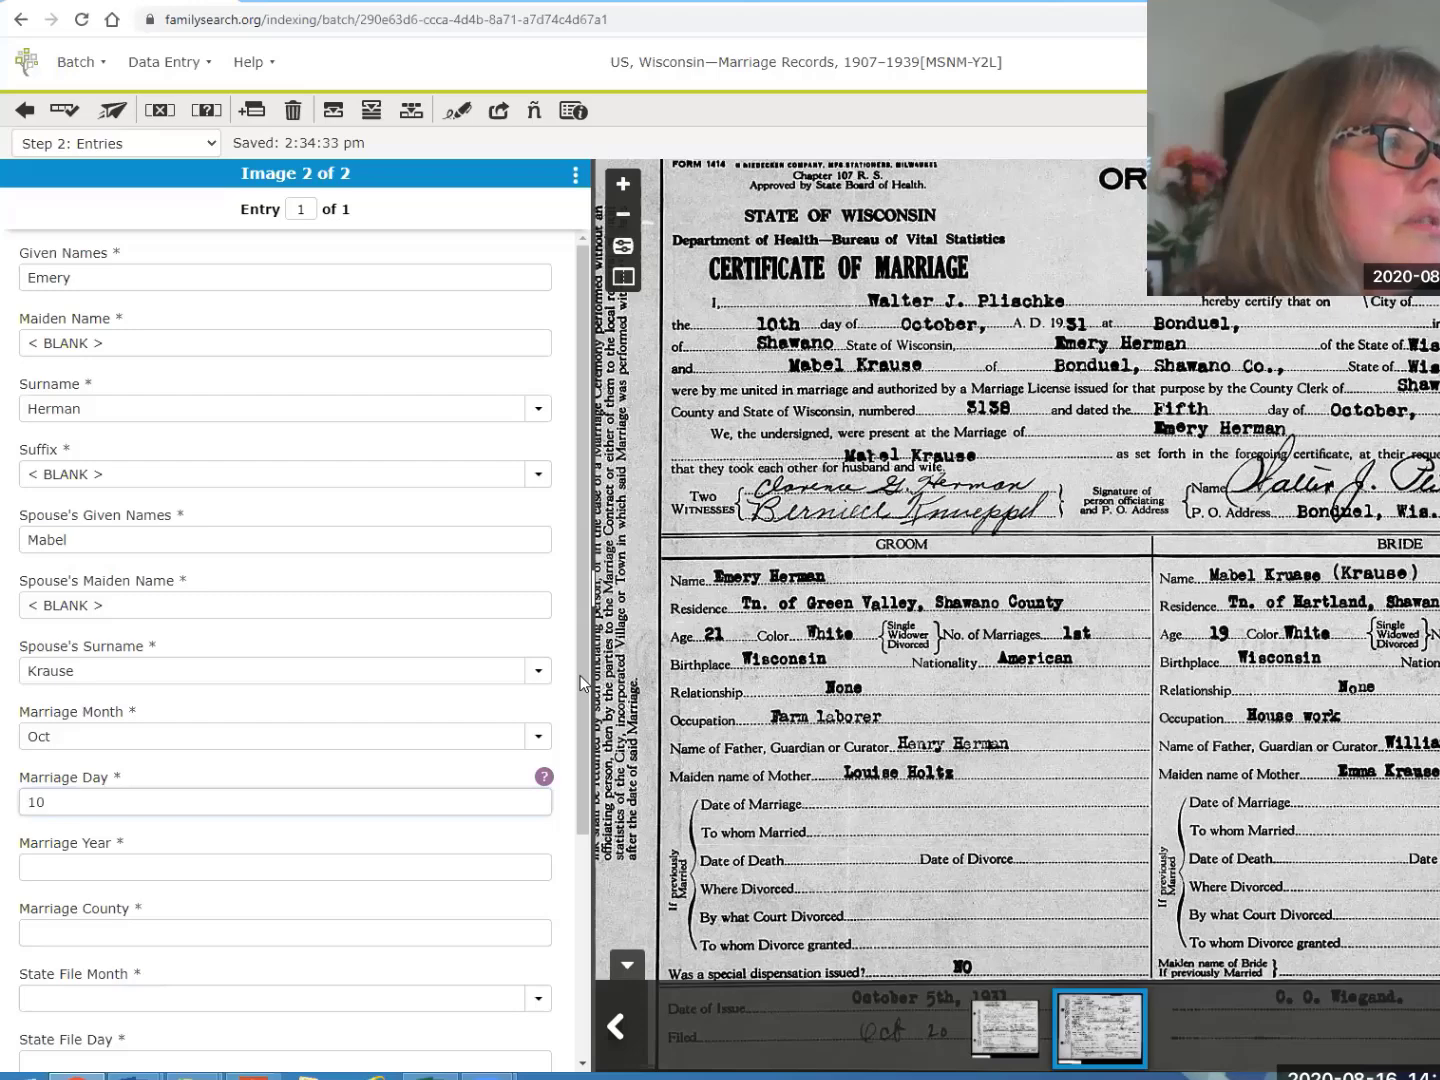
Skip the Marriage Year, find the county on the certificate, and enter Shawano as the Marriage County
scroll(418, 678, down, 2)
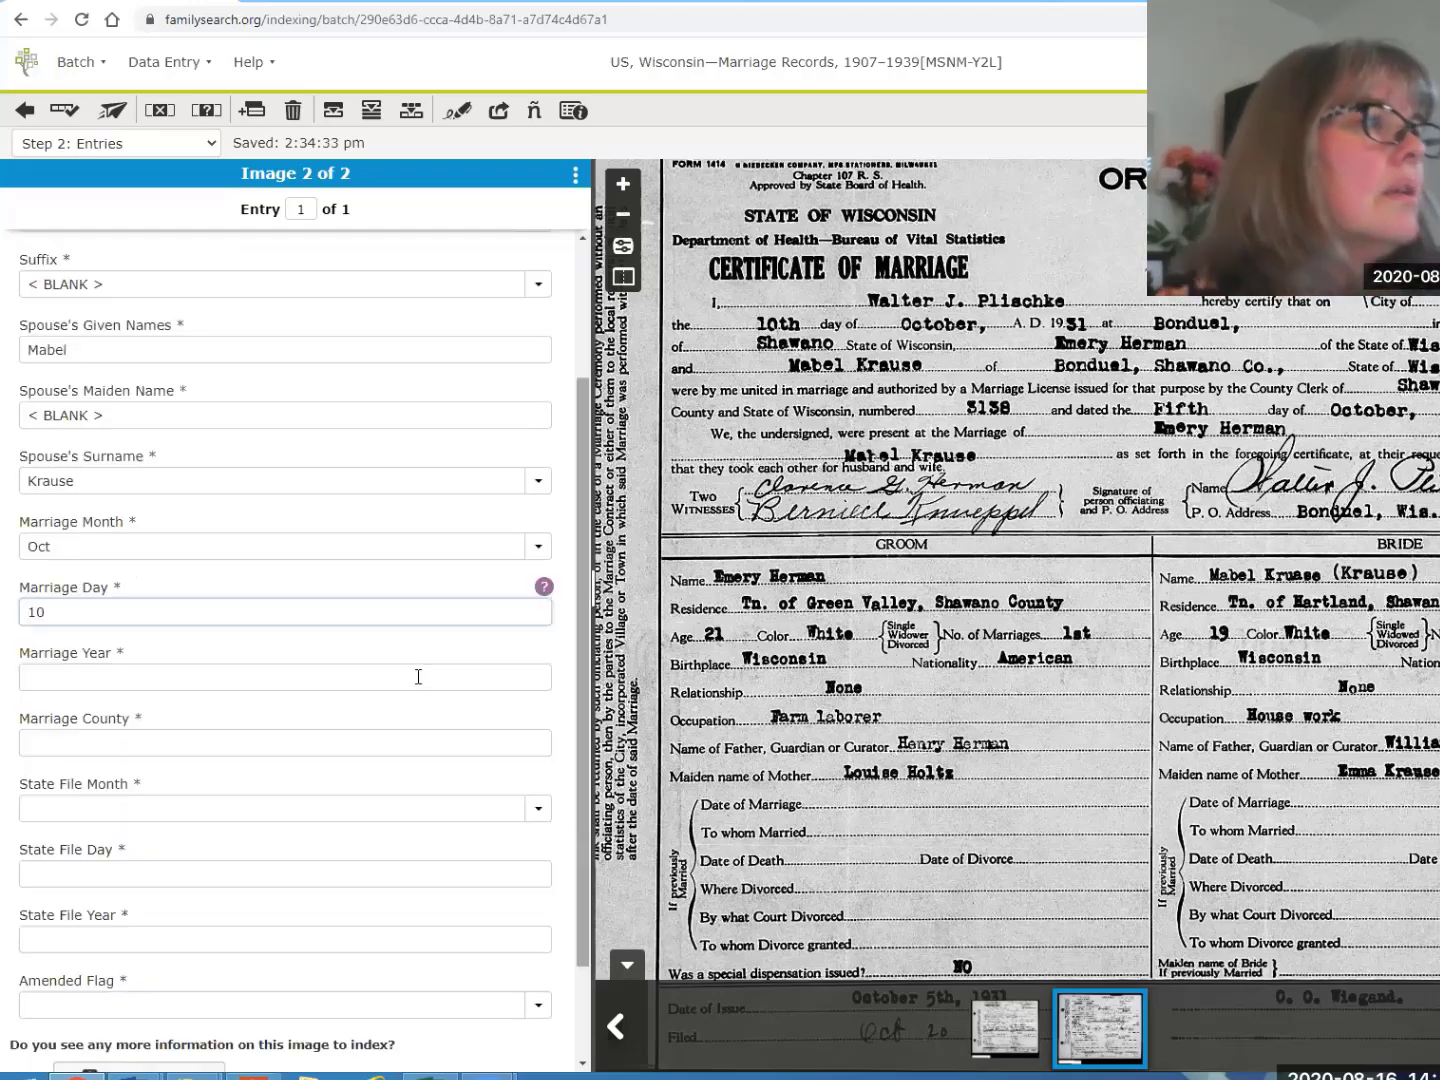
click(418, 678)
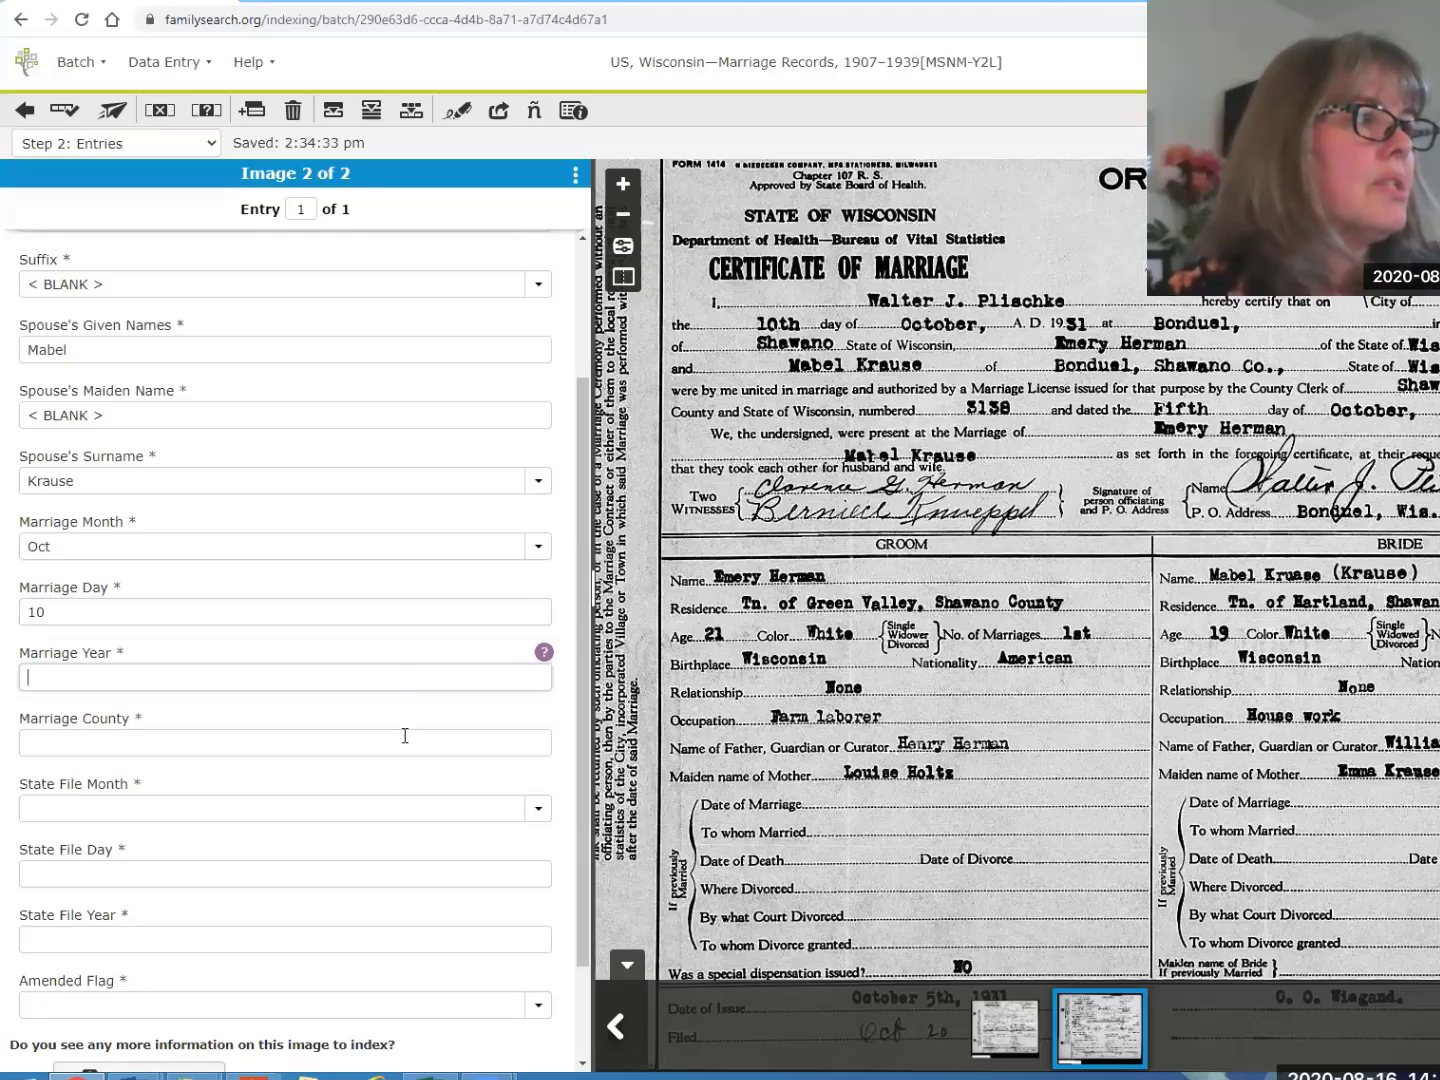
key(Tab)
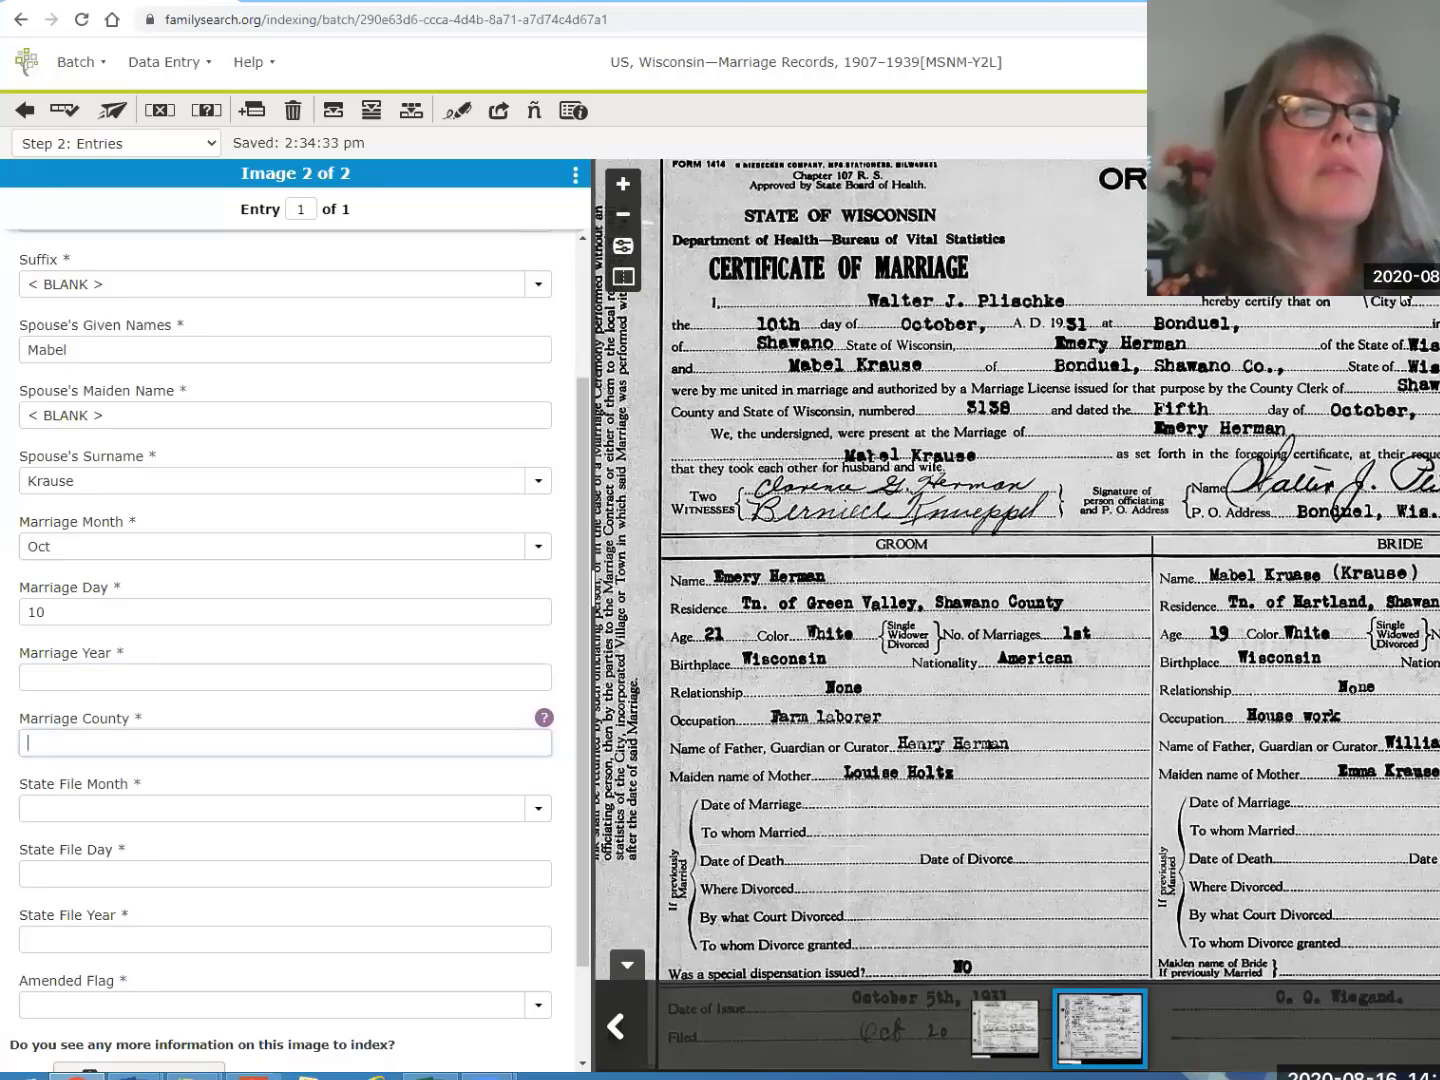
drag(824, 603, 704, 651)
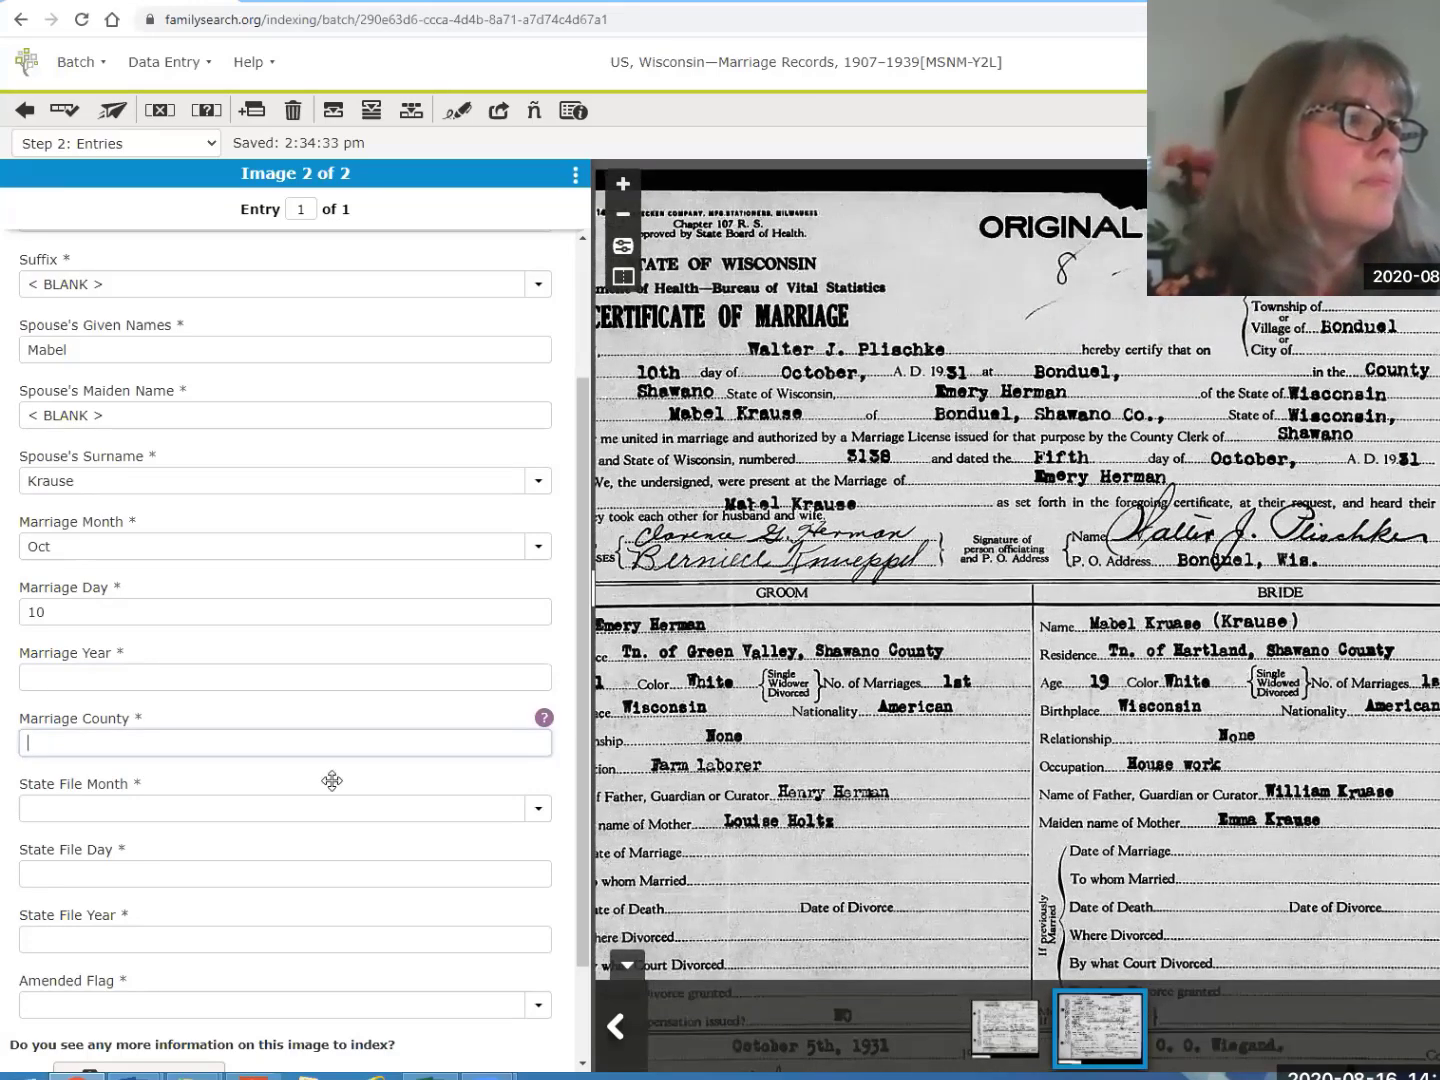
text(S)
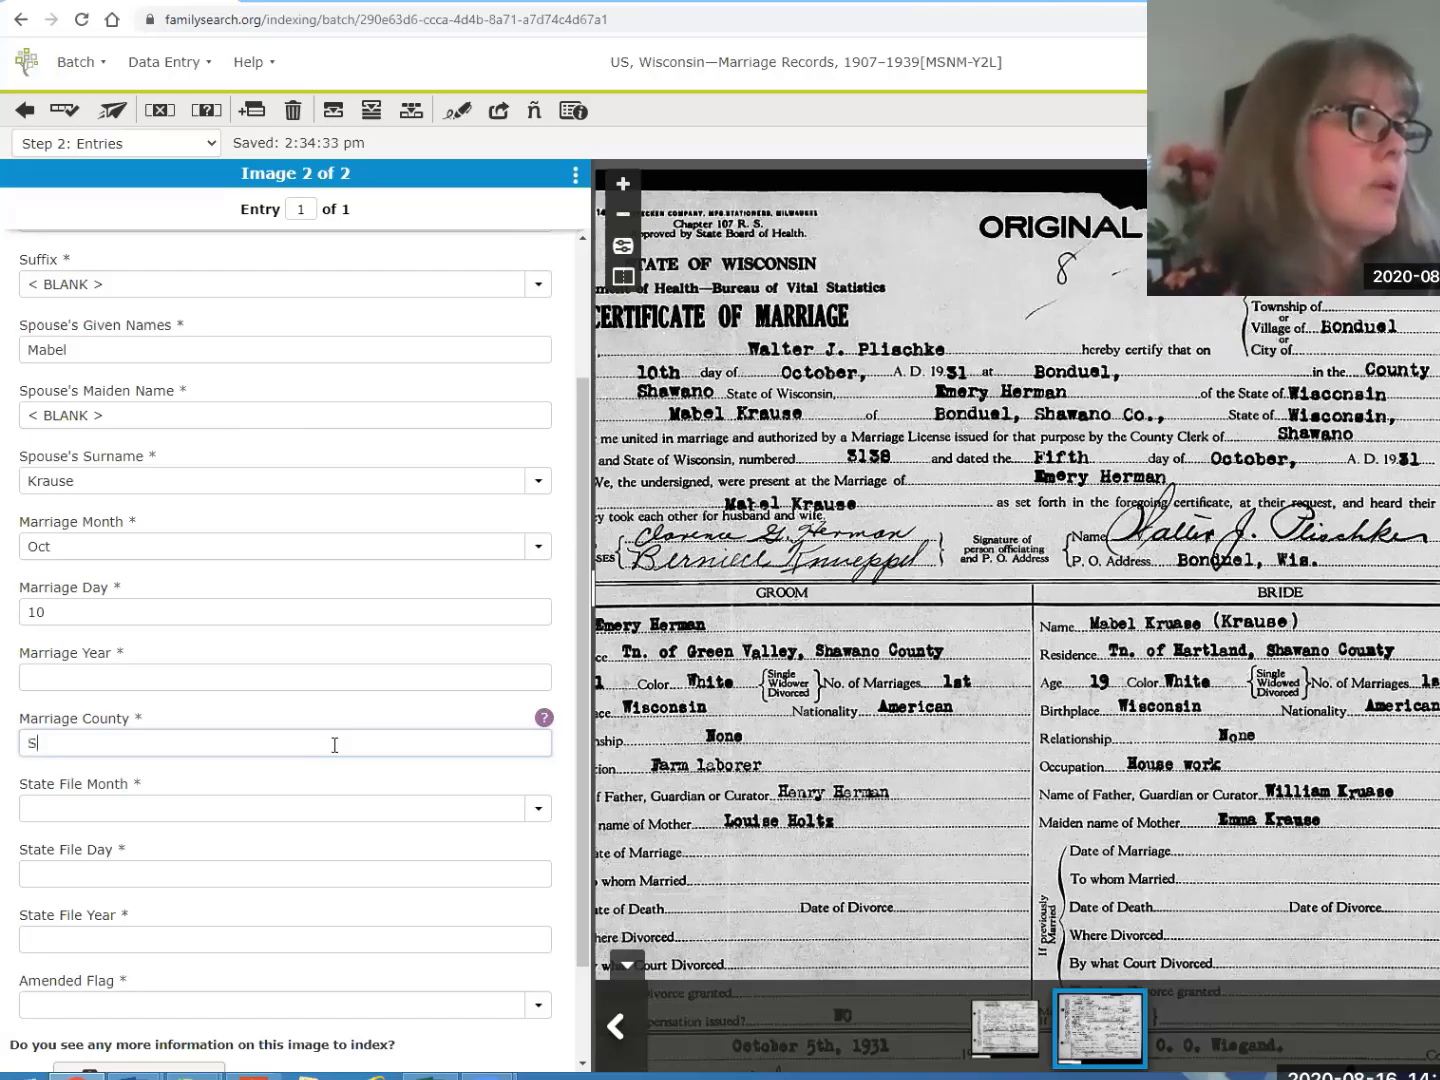
text(hawano)
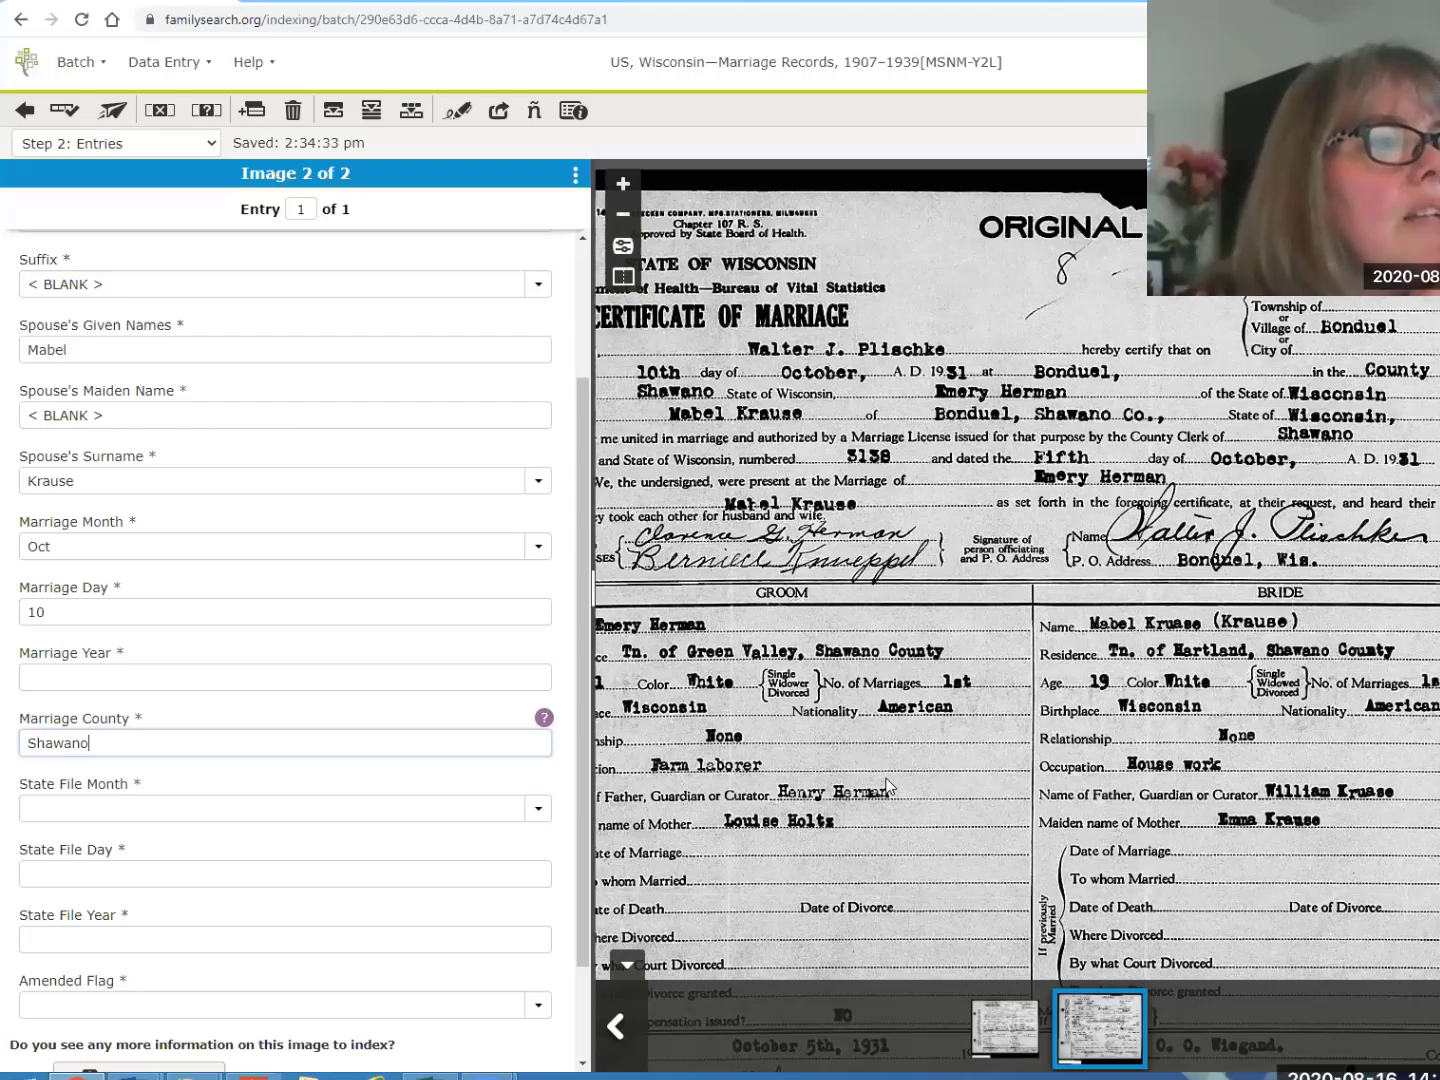
Locate the filing date on the certificate and enter State File Month Oct, State File Day 20 and State File Year 1931
drag(887, 788, 1059, 490)
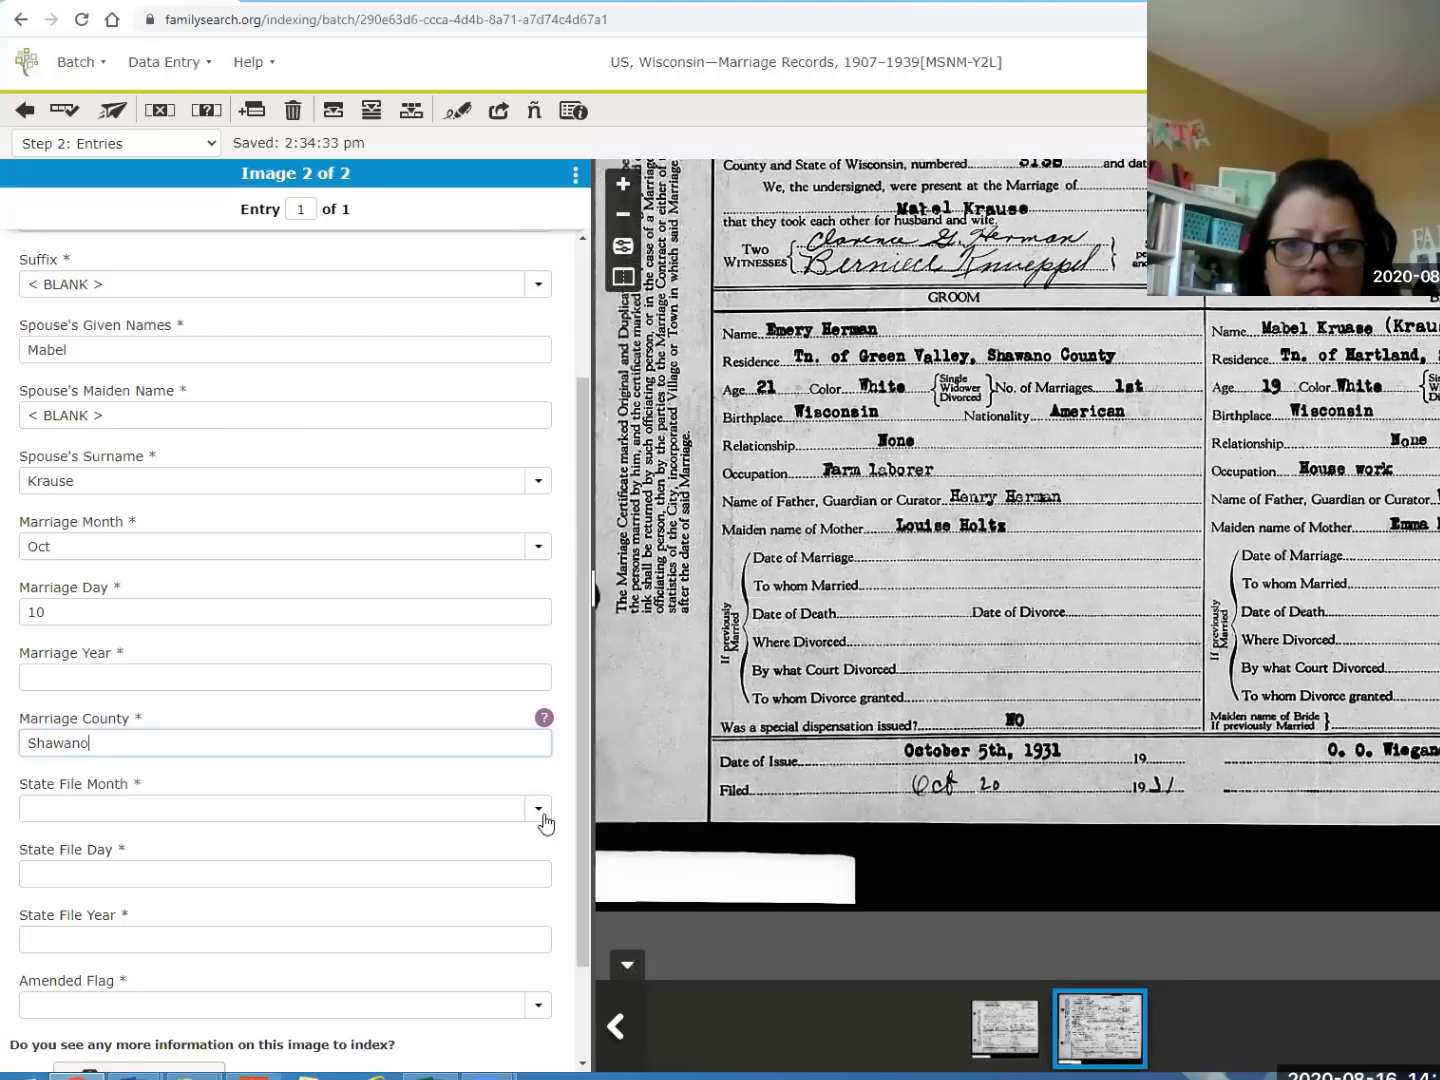
click(418, 815)
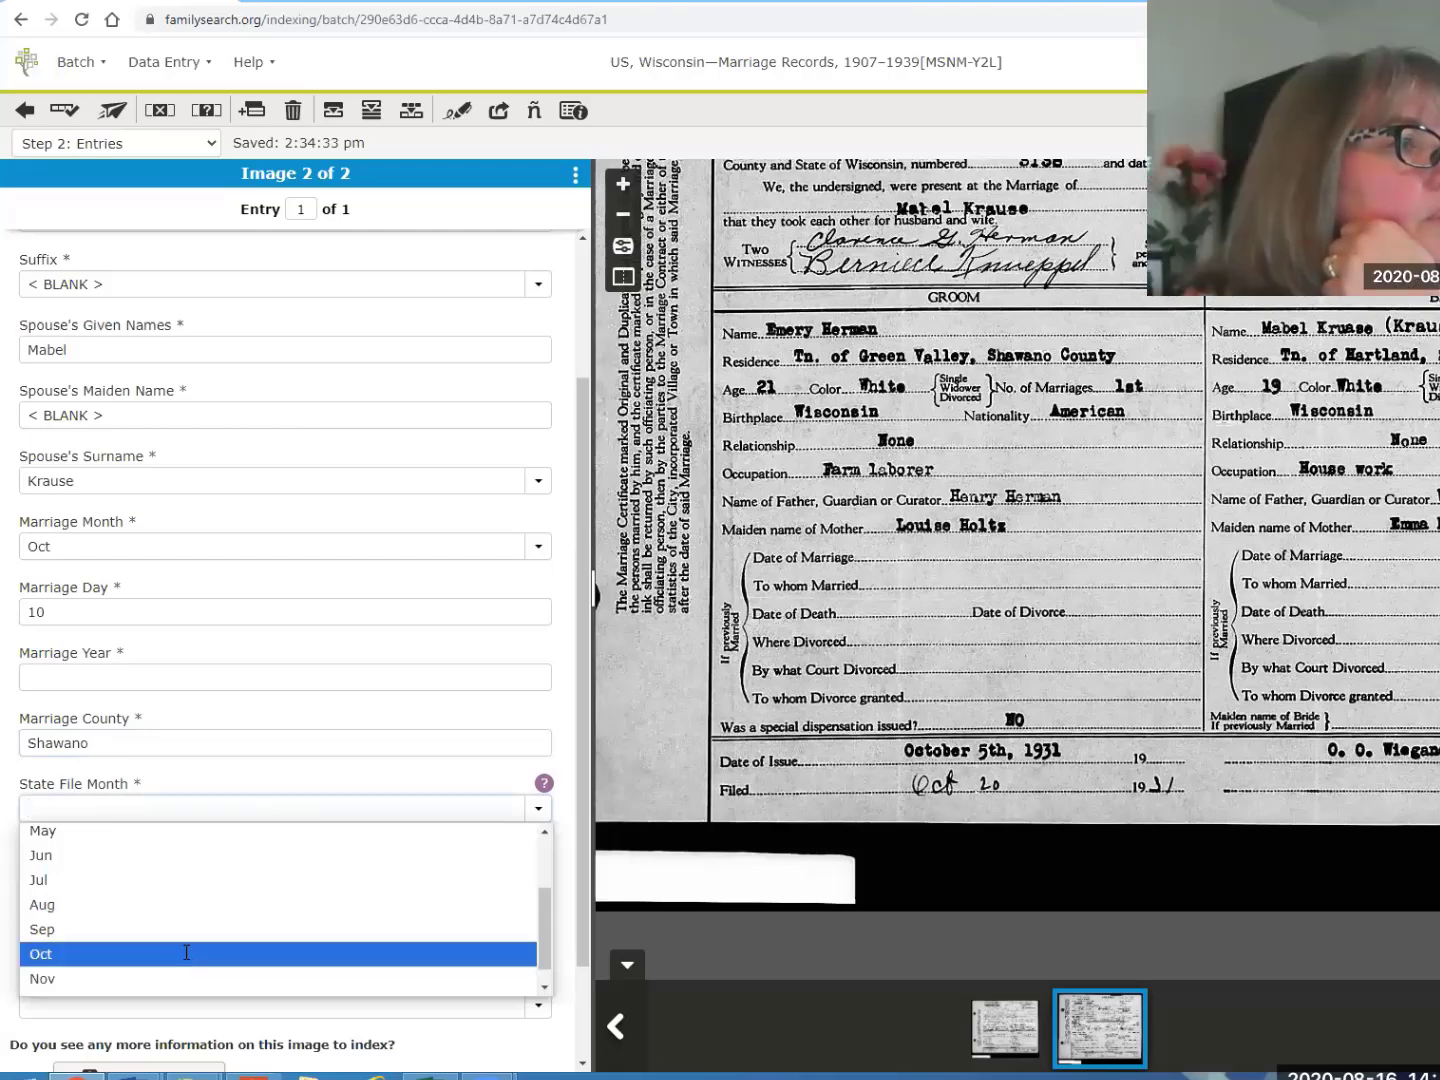
click(186, 952)
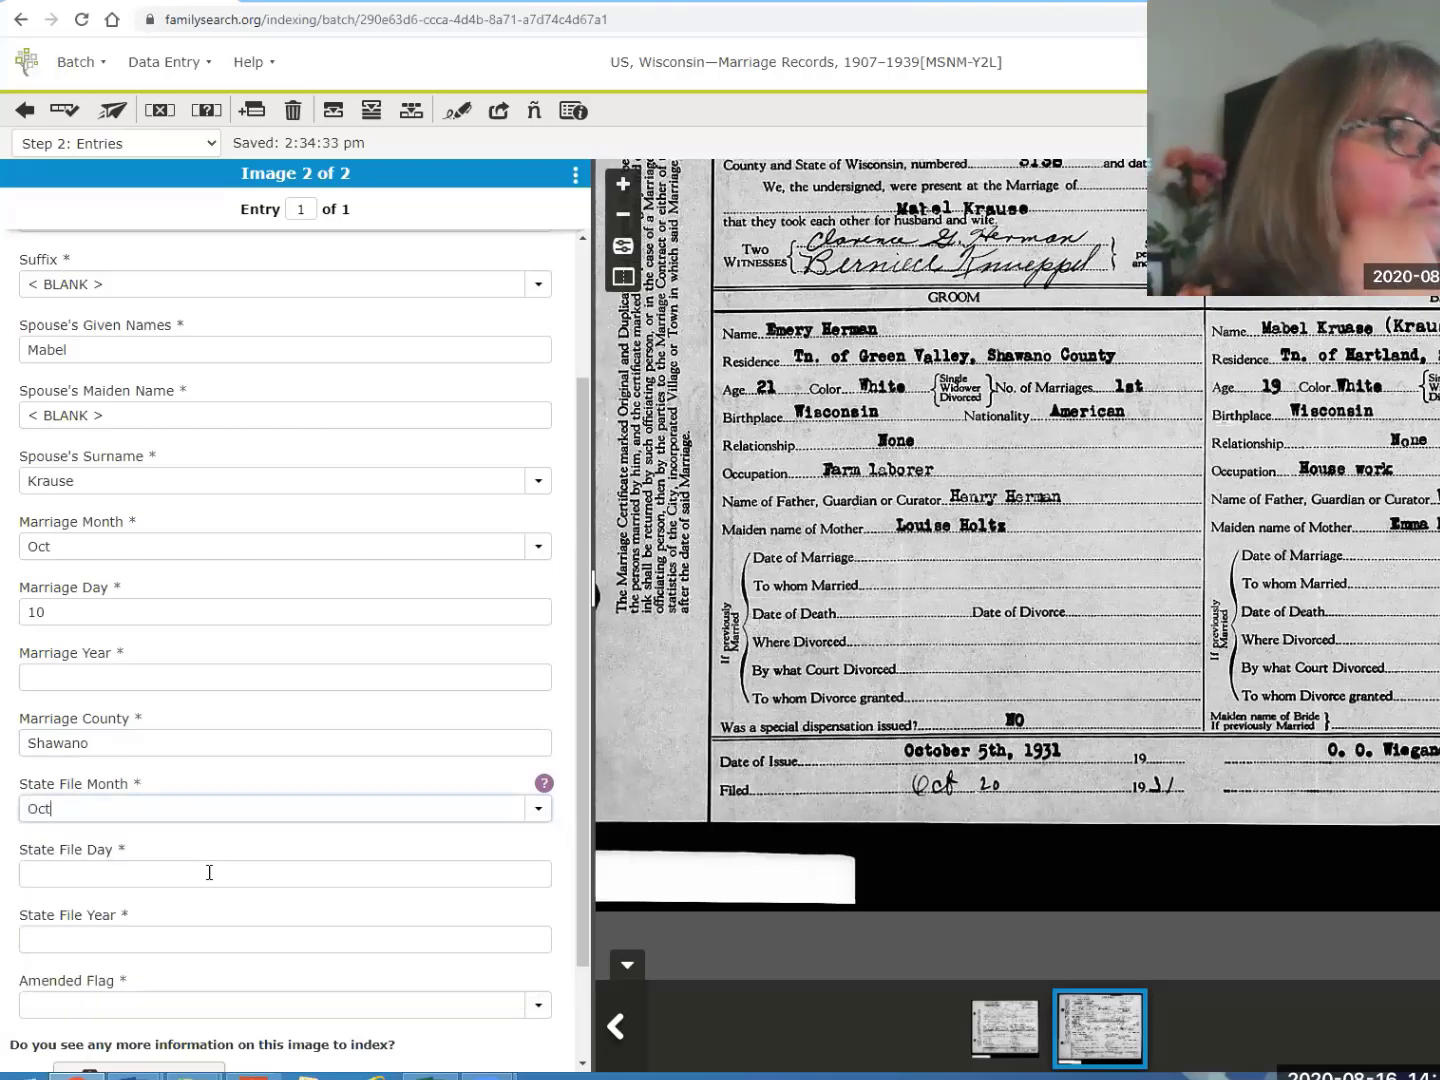
click(210, 872)
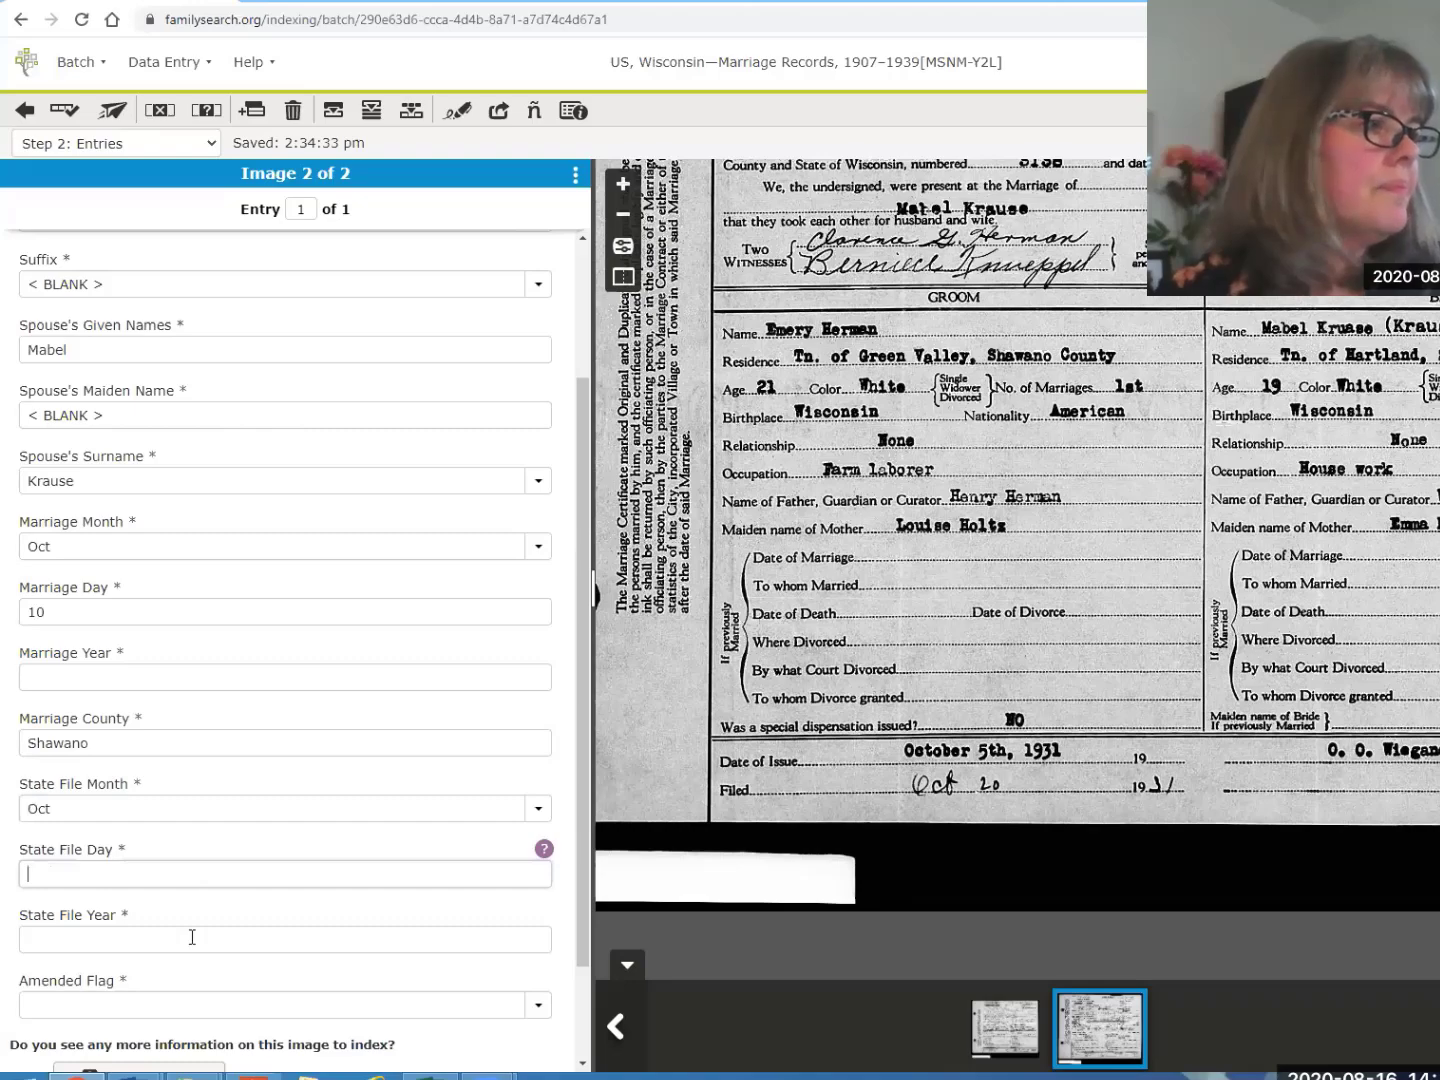
text(20)
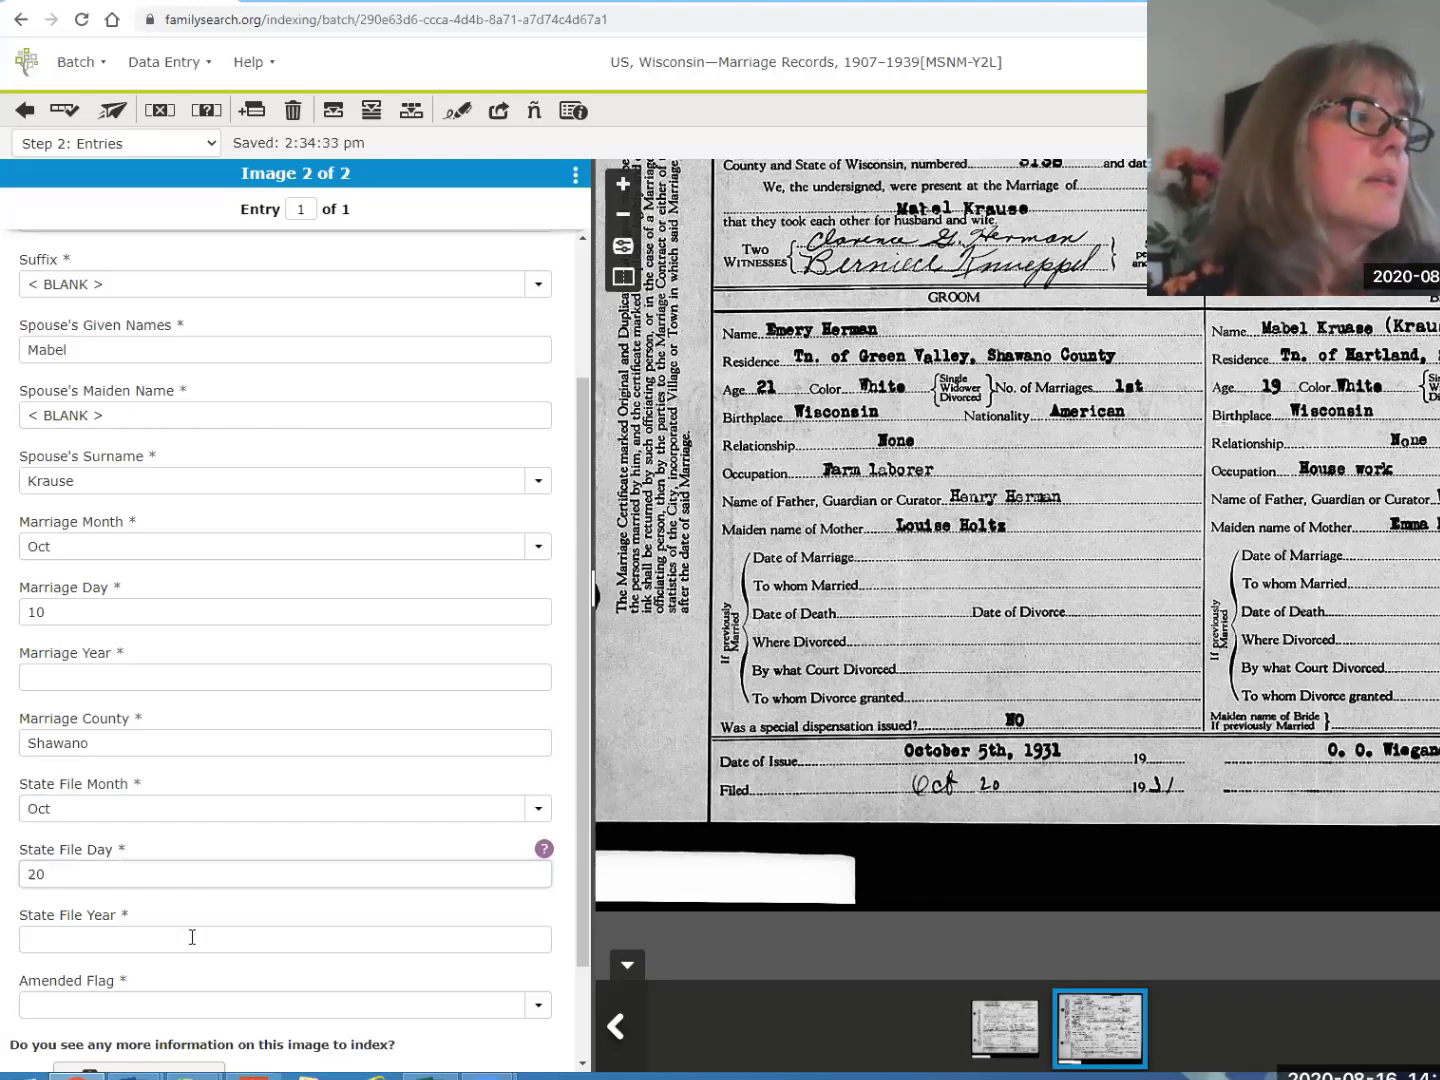
click(192, 937)
text(1931)
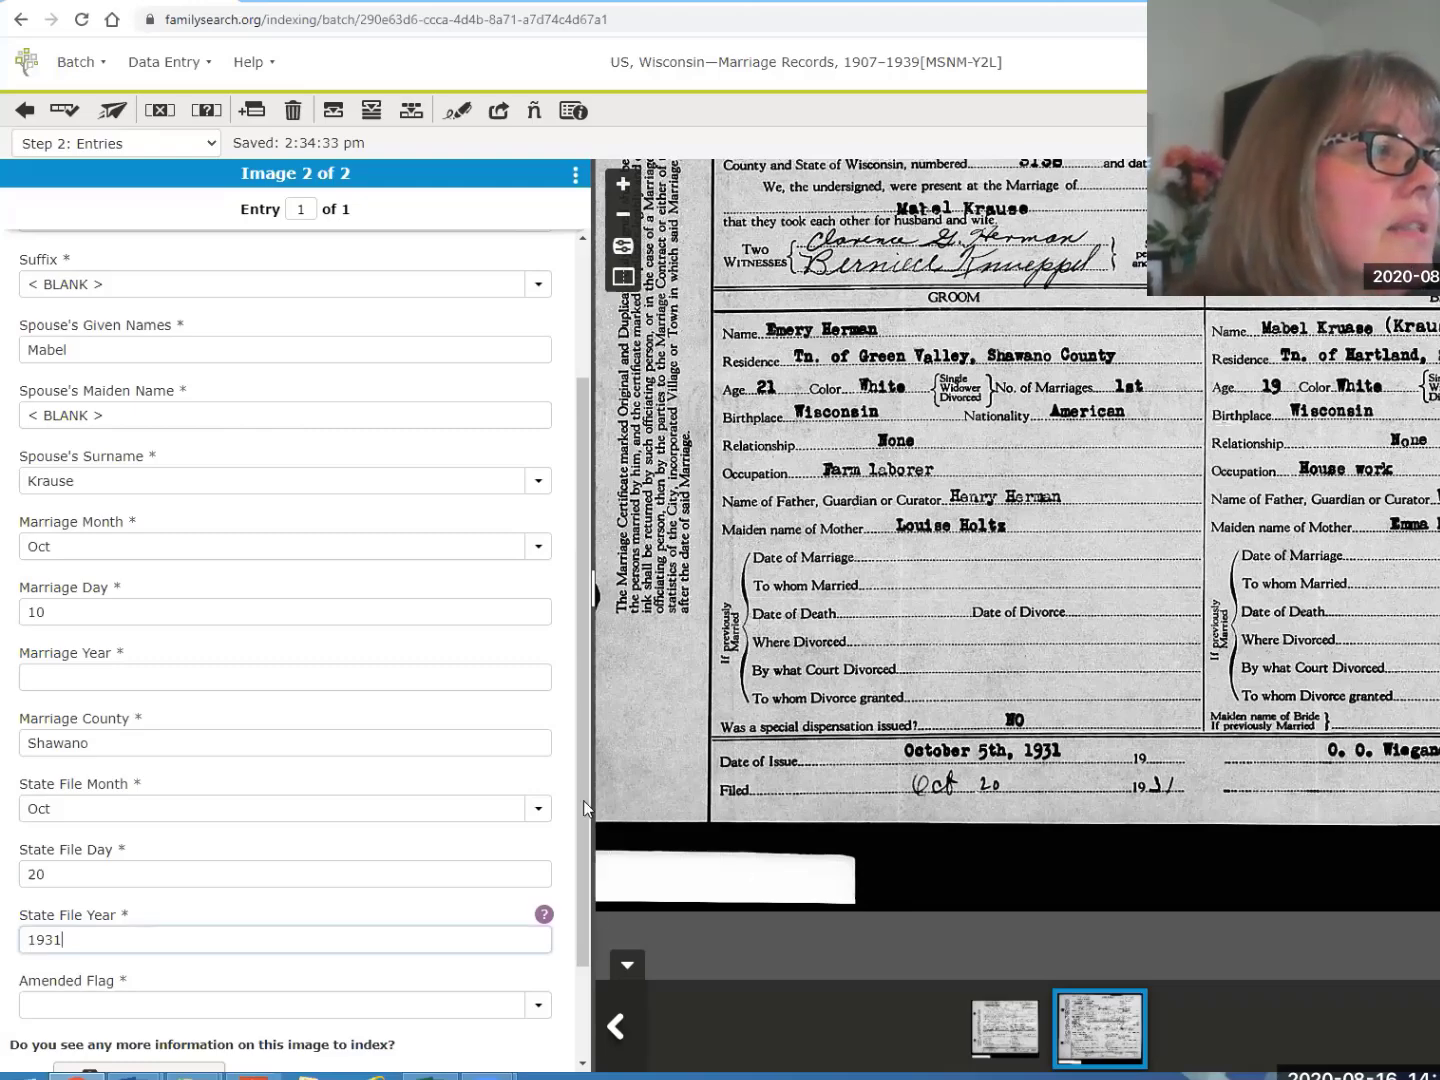
Set the Amended Flag of the second image's entry to Y
scroll(590, 907, down, 1)
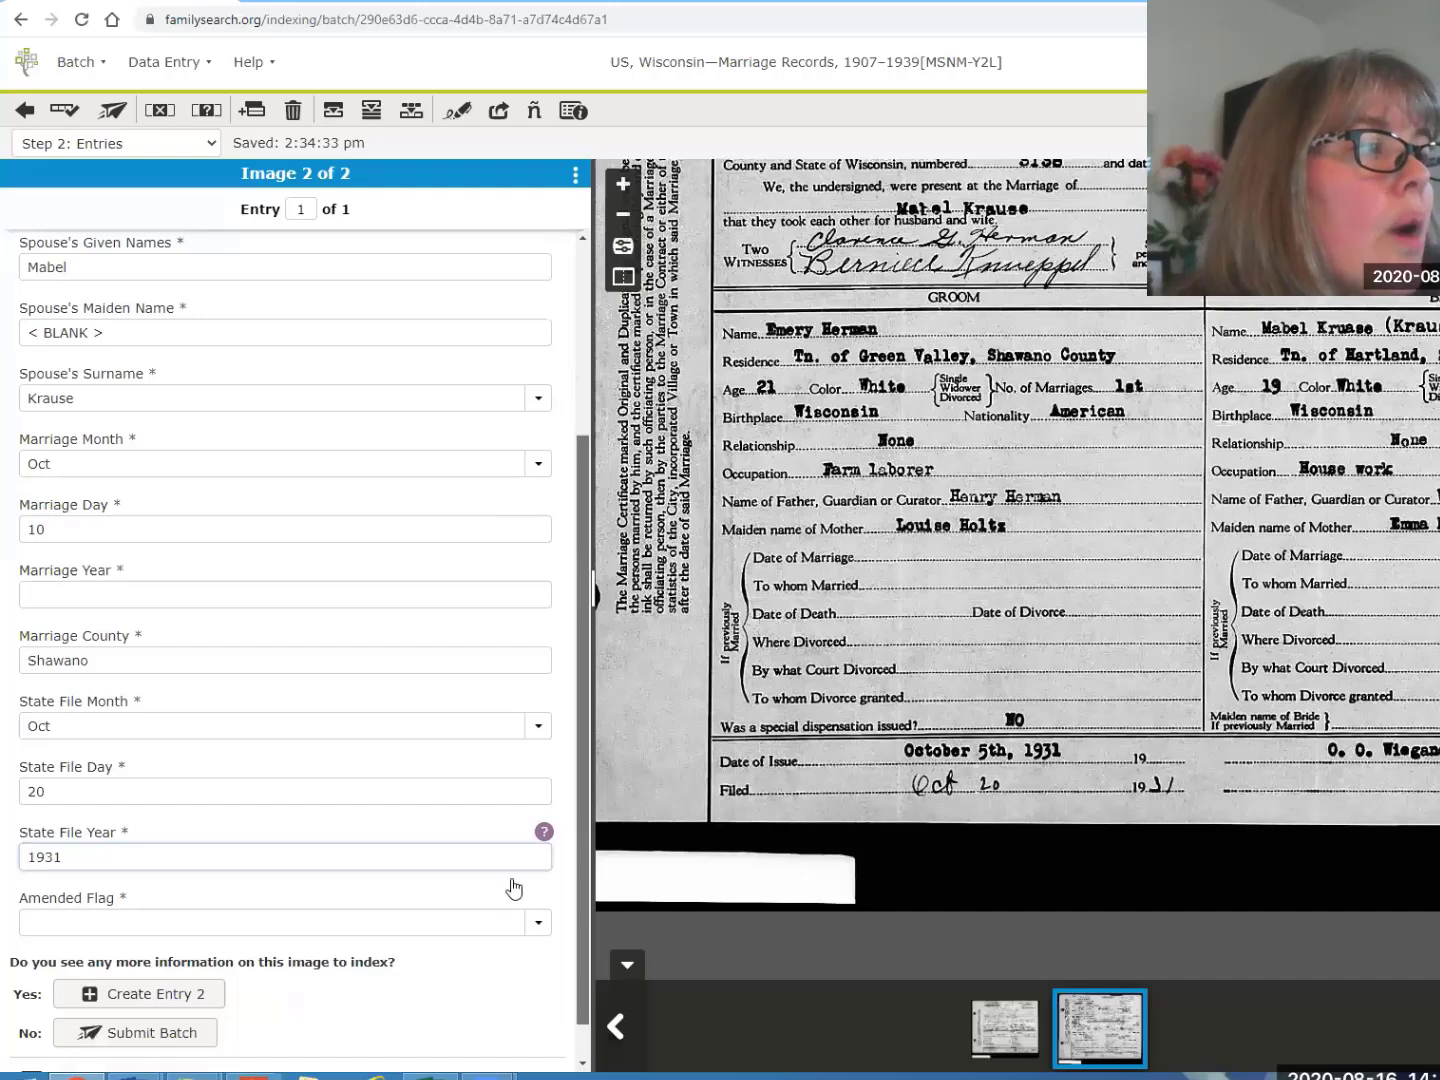
click(510, 923)
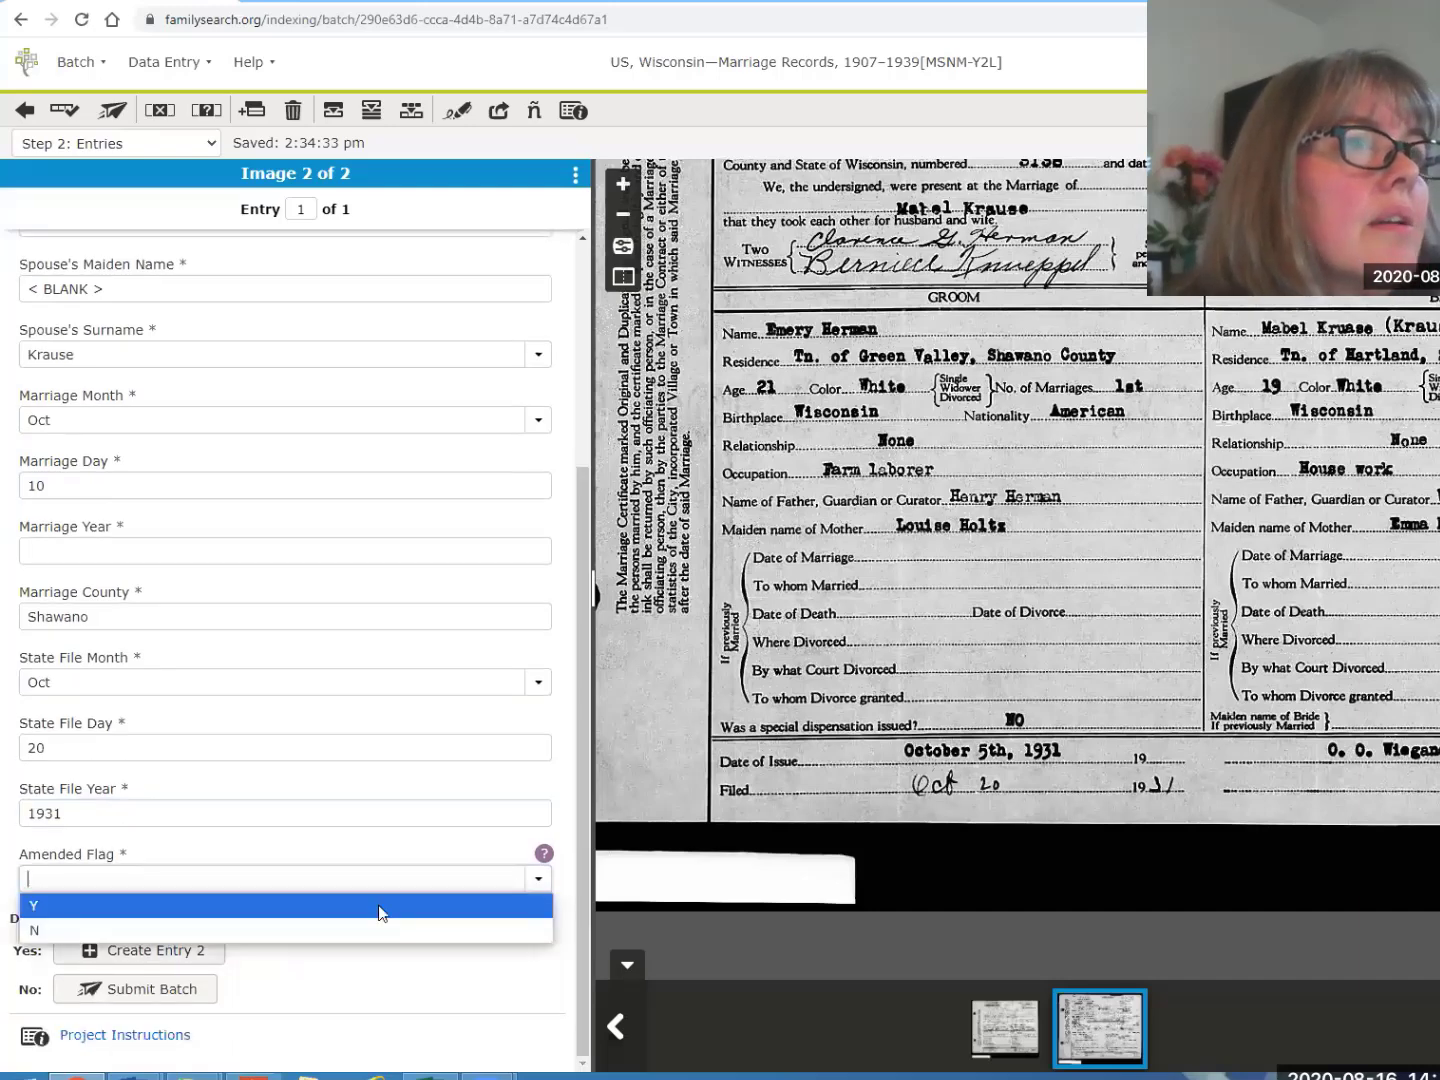
key(Return)
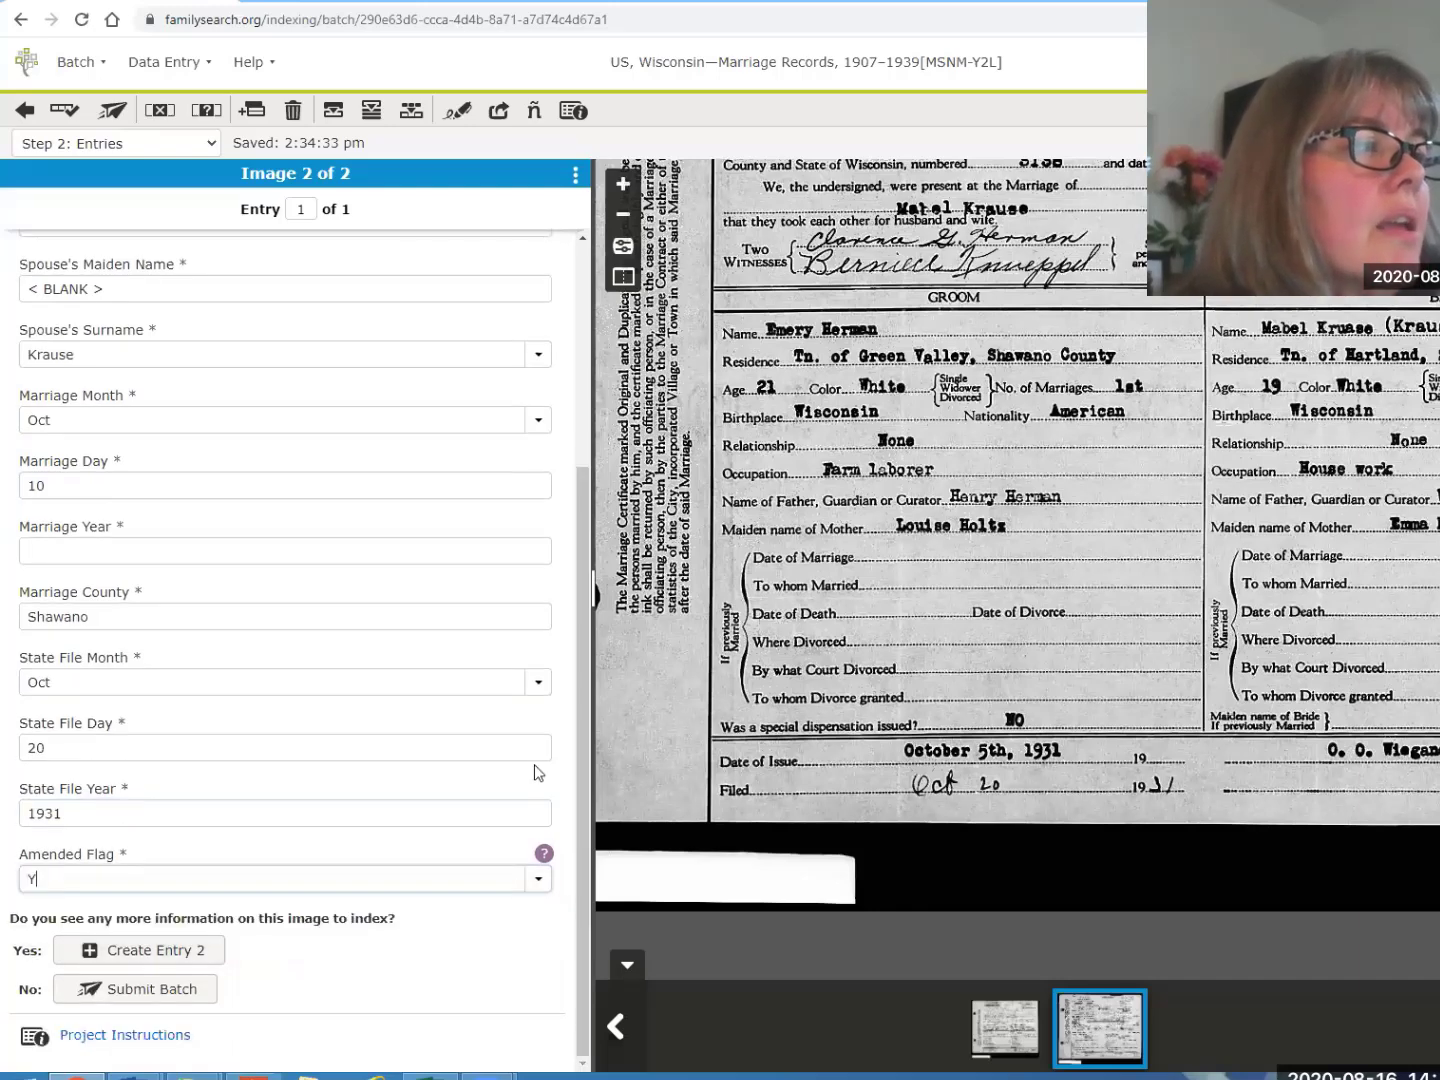
Run the quality check, set the missing Marriage Year to 1931, and submit the batch
click(150, 990)
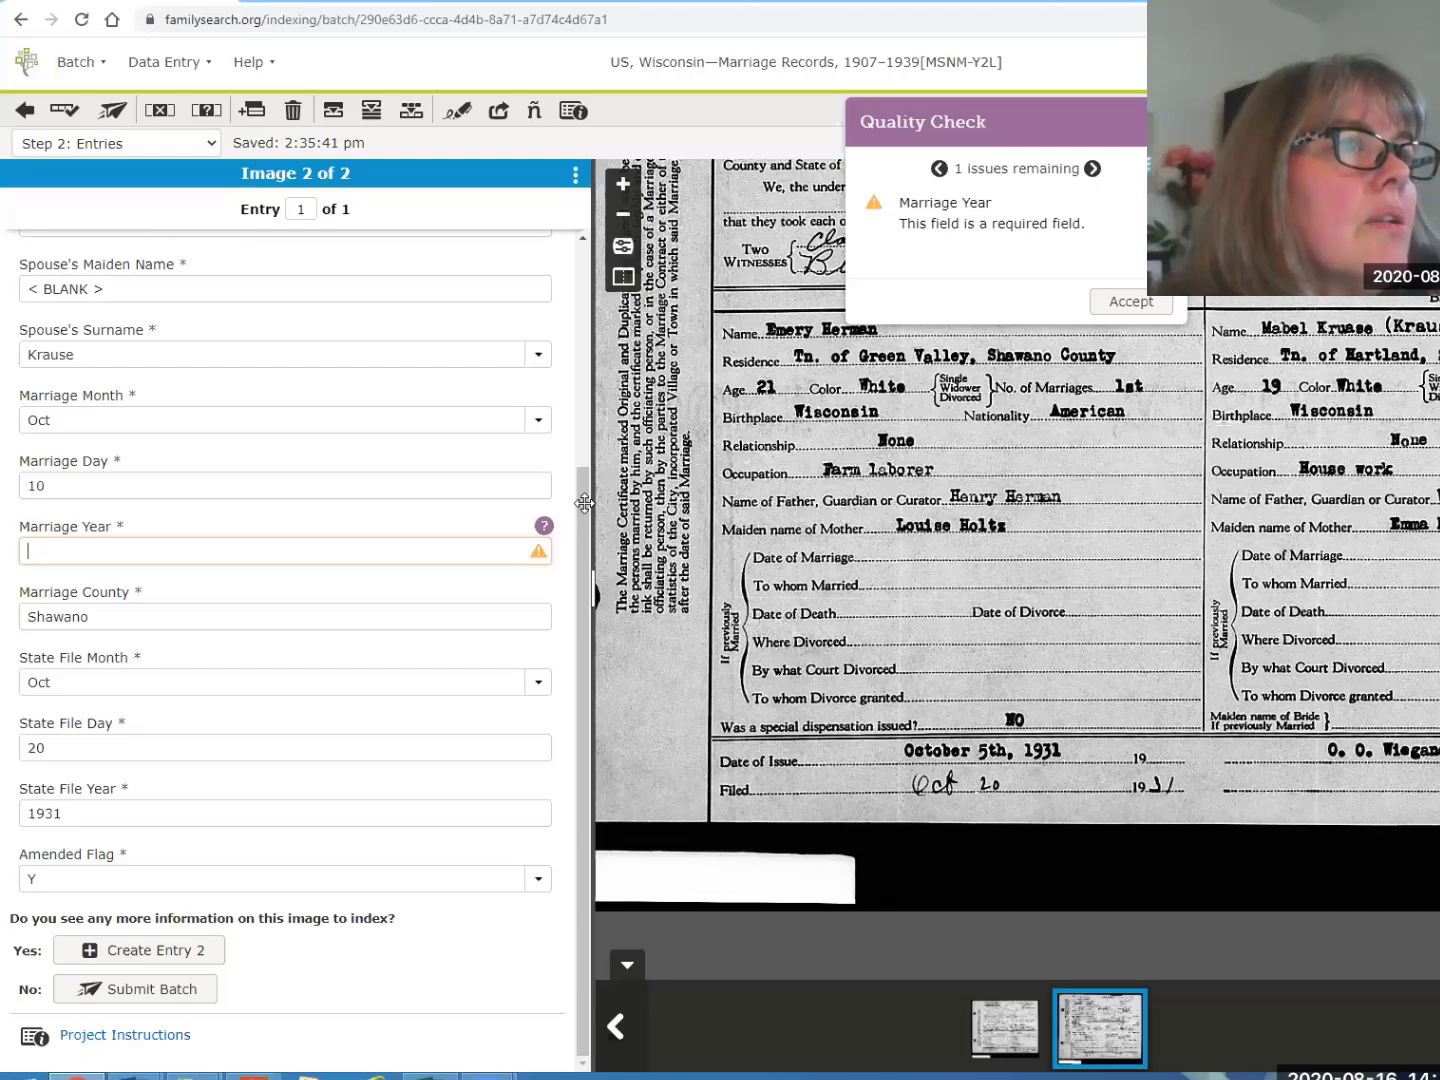
click(977, 458)
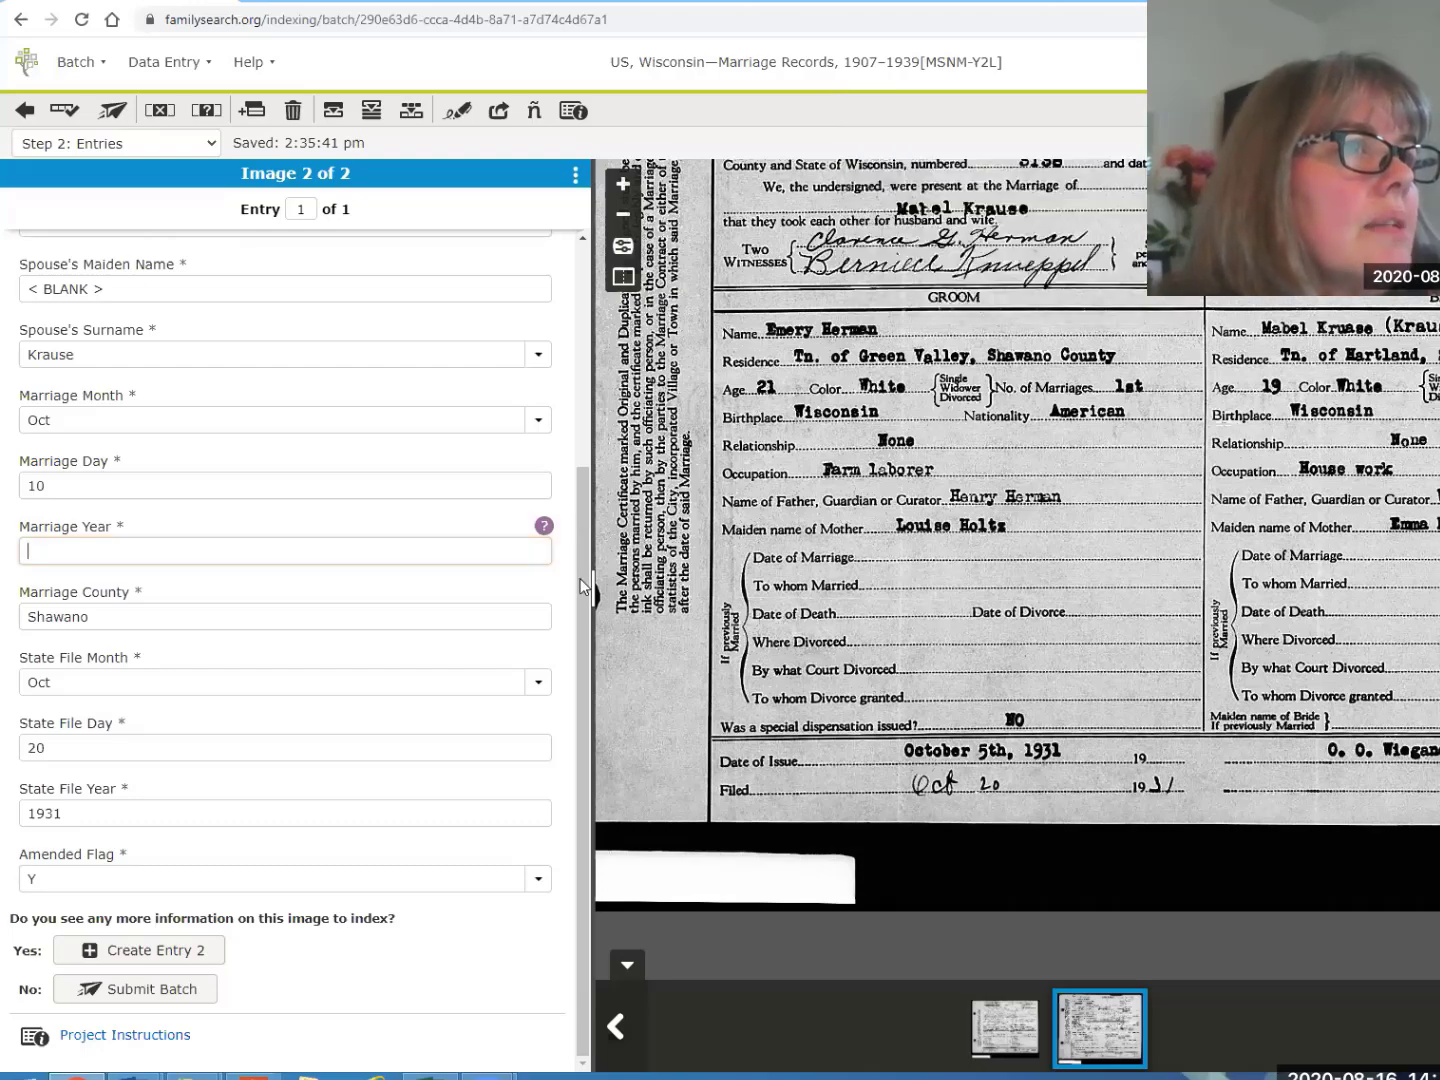
click(265, 551)
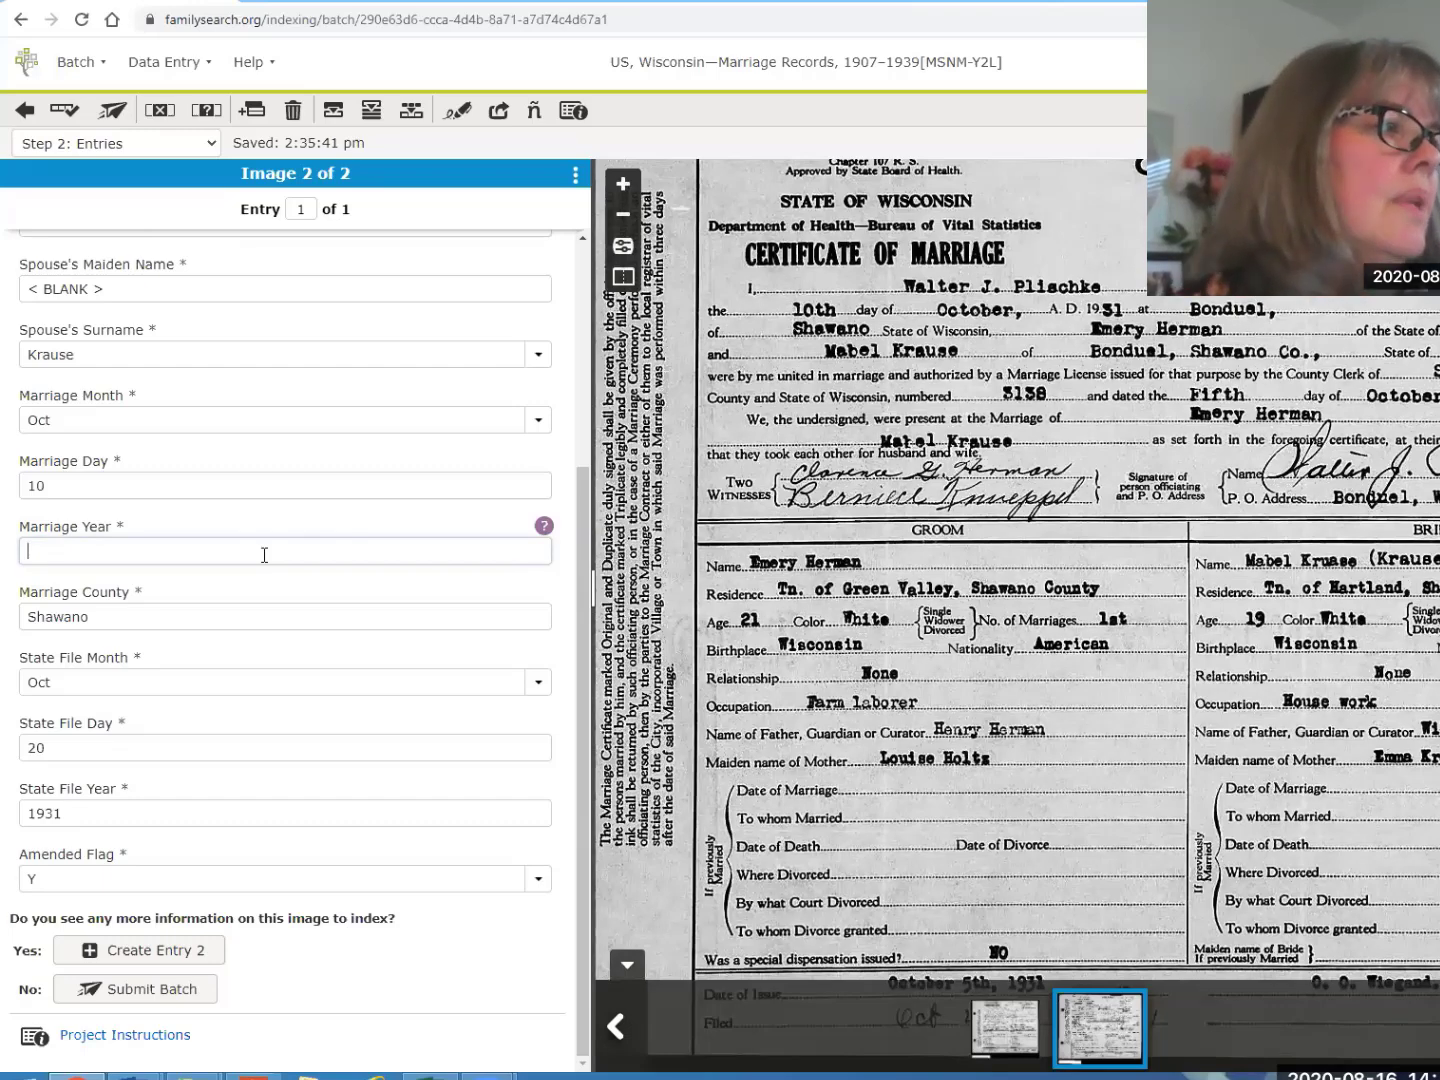
text(1931)
click(152, 1000)
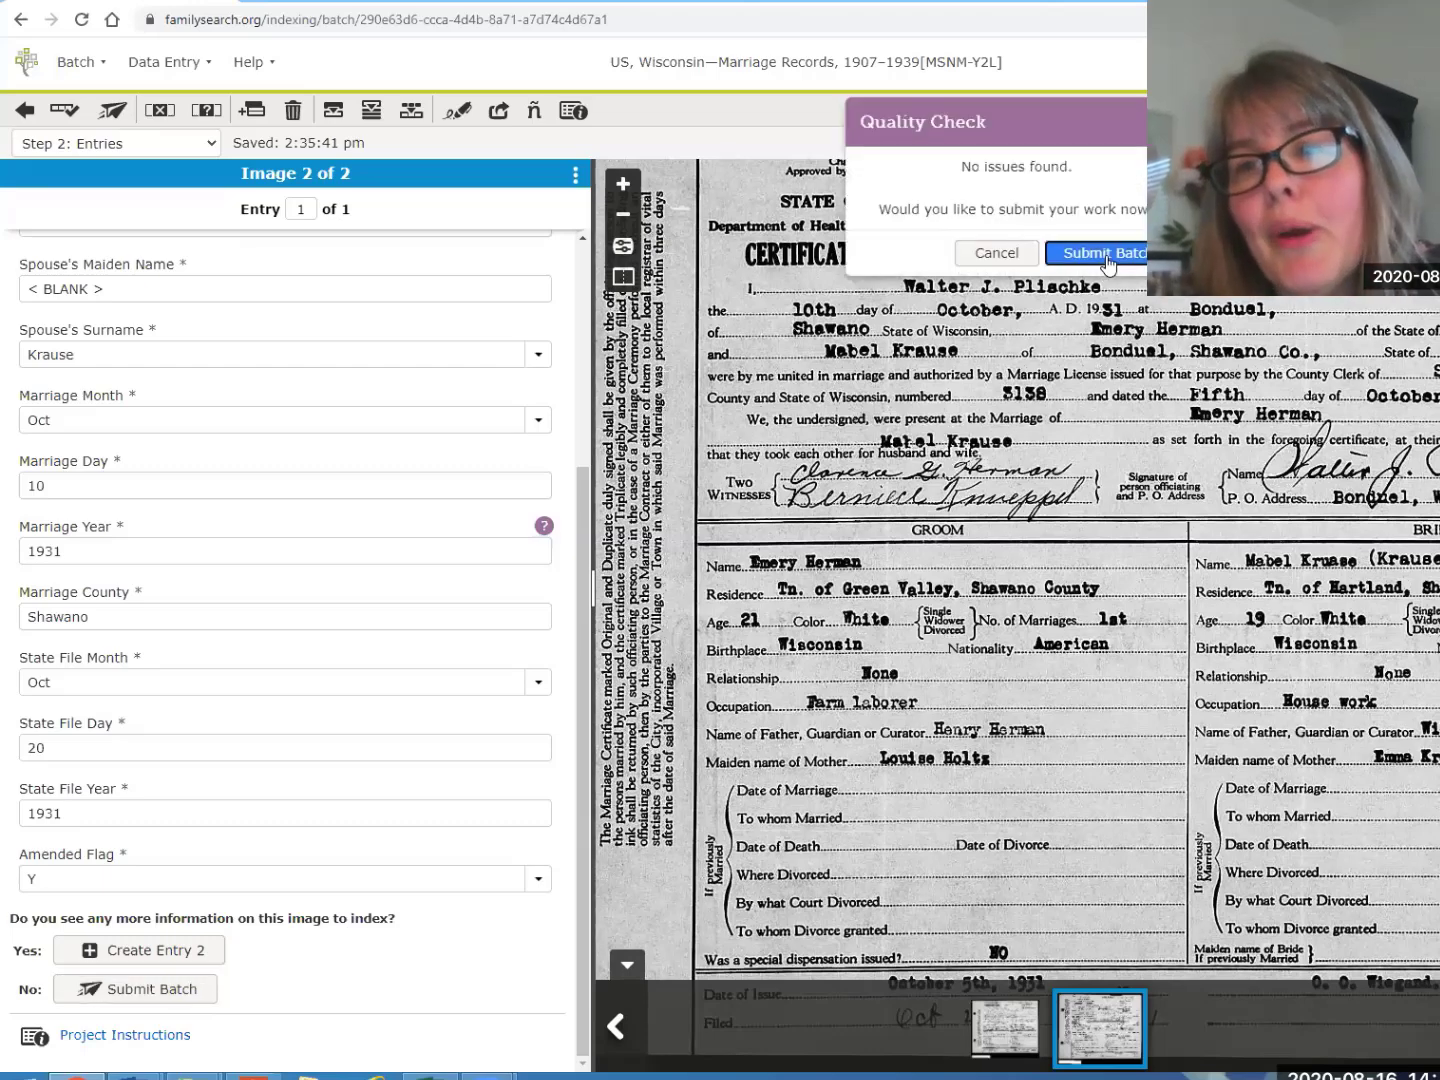
click(1104, 255)
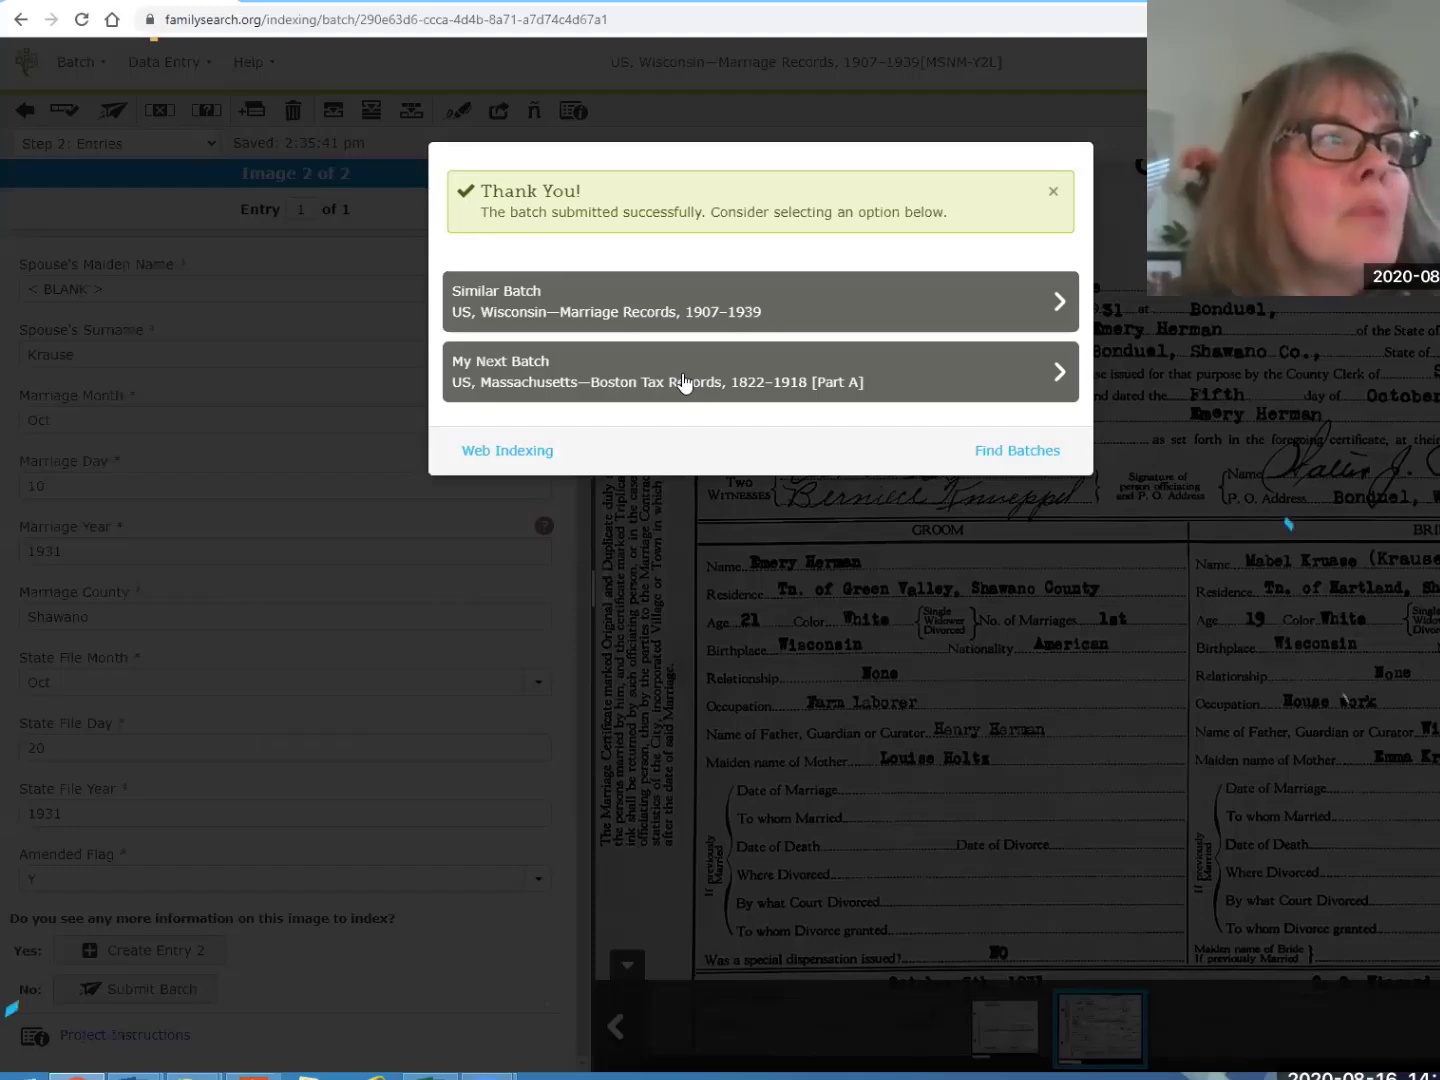
Check out a similar Wisconsin Marriage Records, 1907–1939 batch, accept its usage notice, and return to the My Batches page
click(1060, 305)
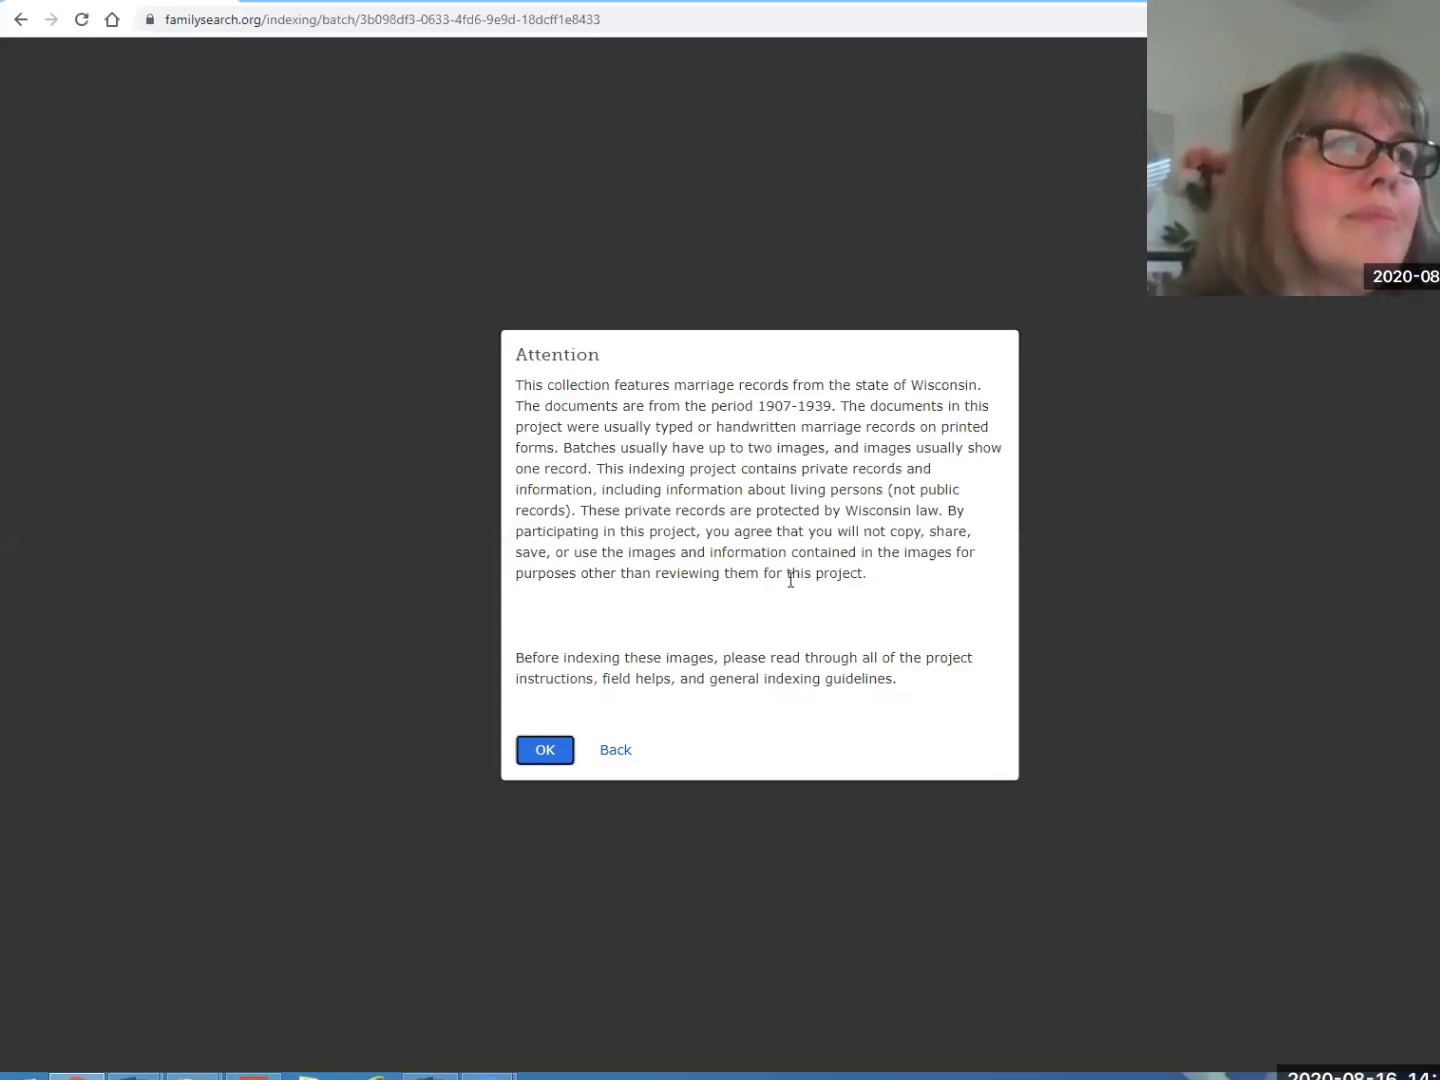
click(544, 759)
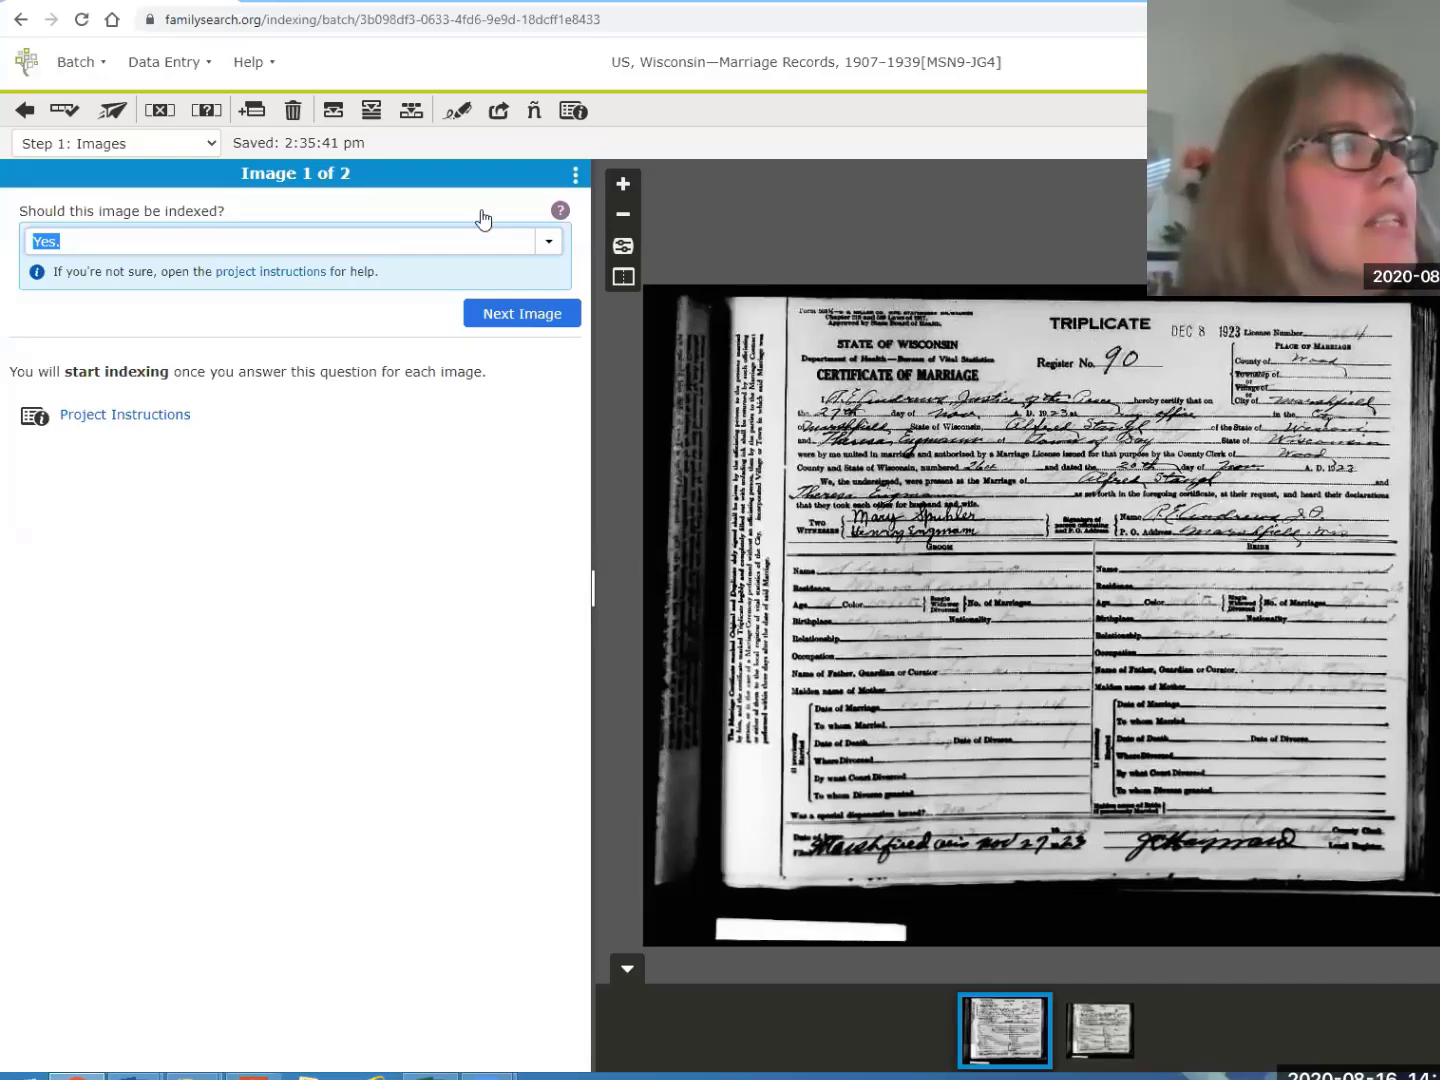
click(24, 113)
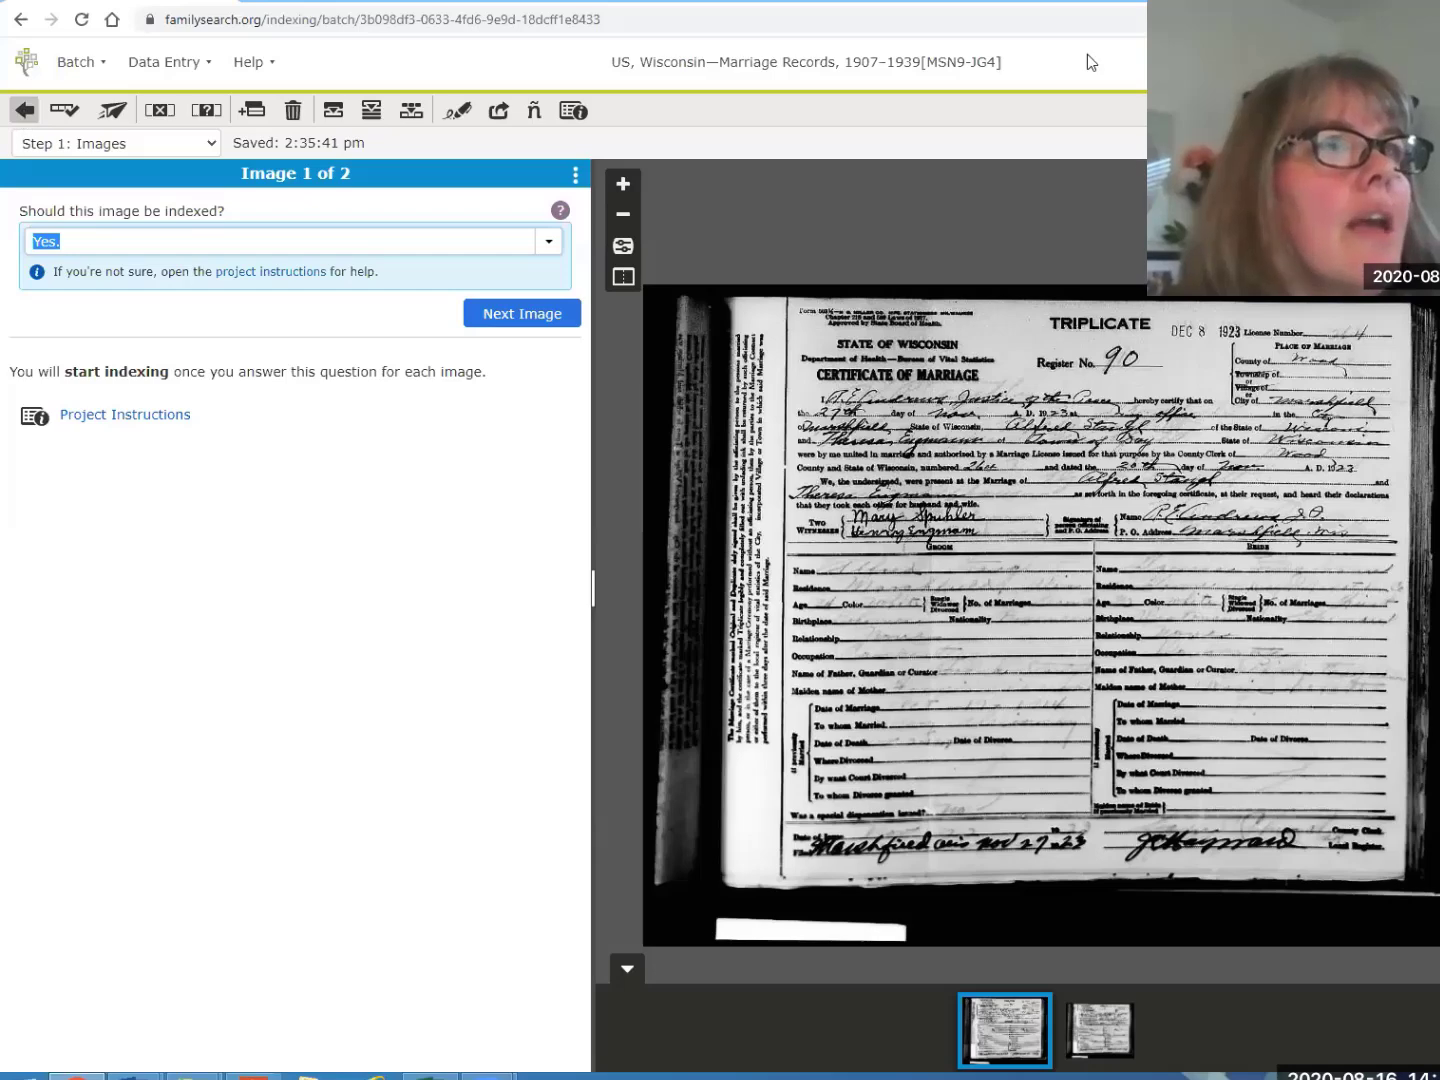
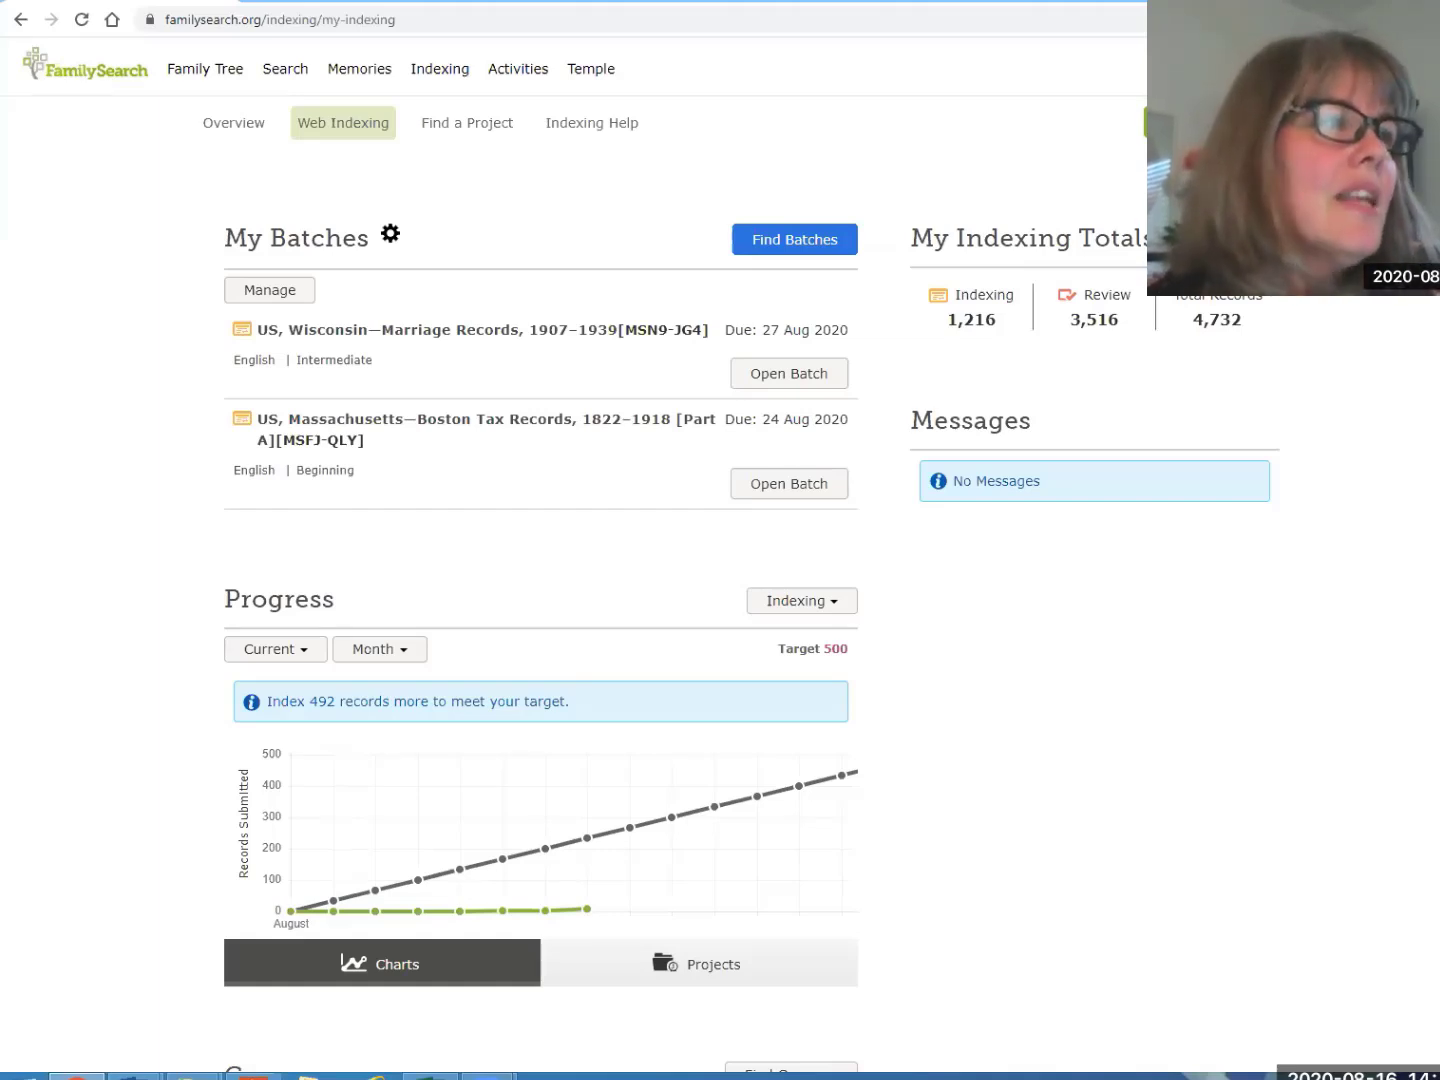
Look over My Batches, visit the indexing Overview page, and return to Web Indexing
scroll(540, 600, down, 3)
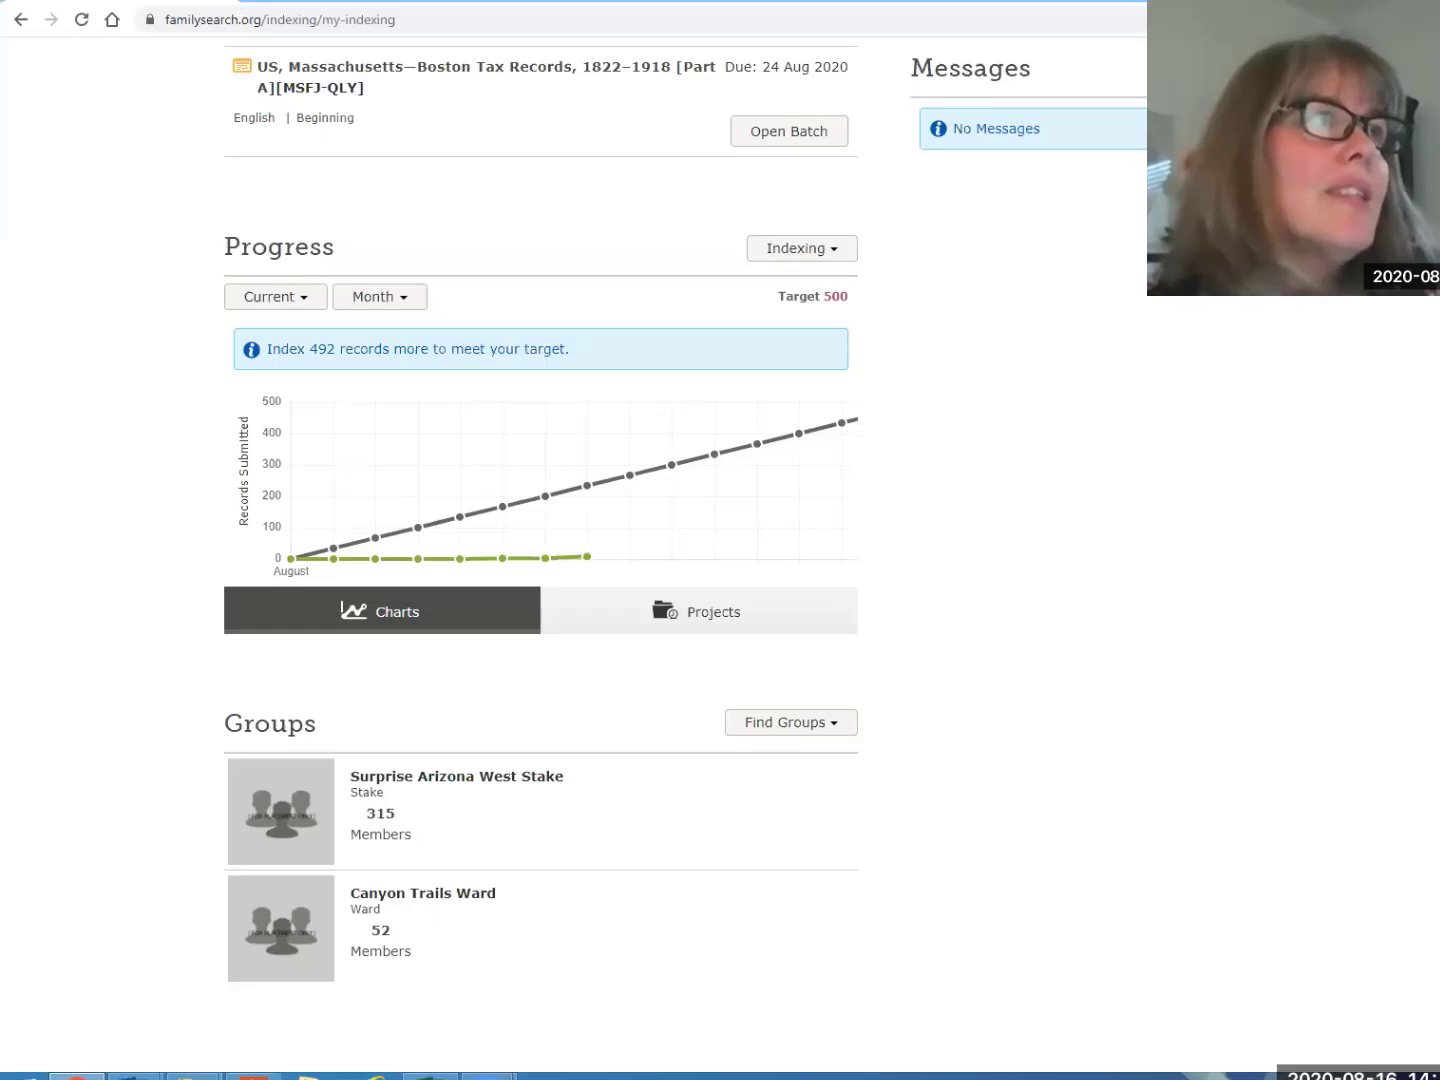
scroll(439, 48, up, 3)
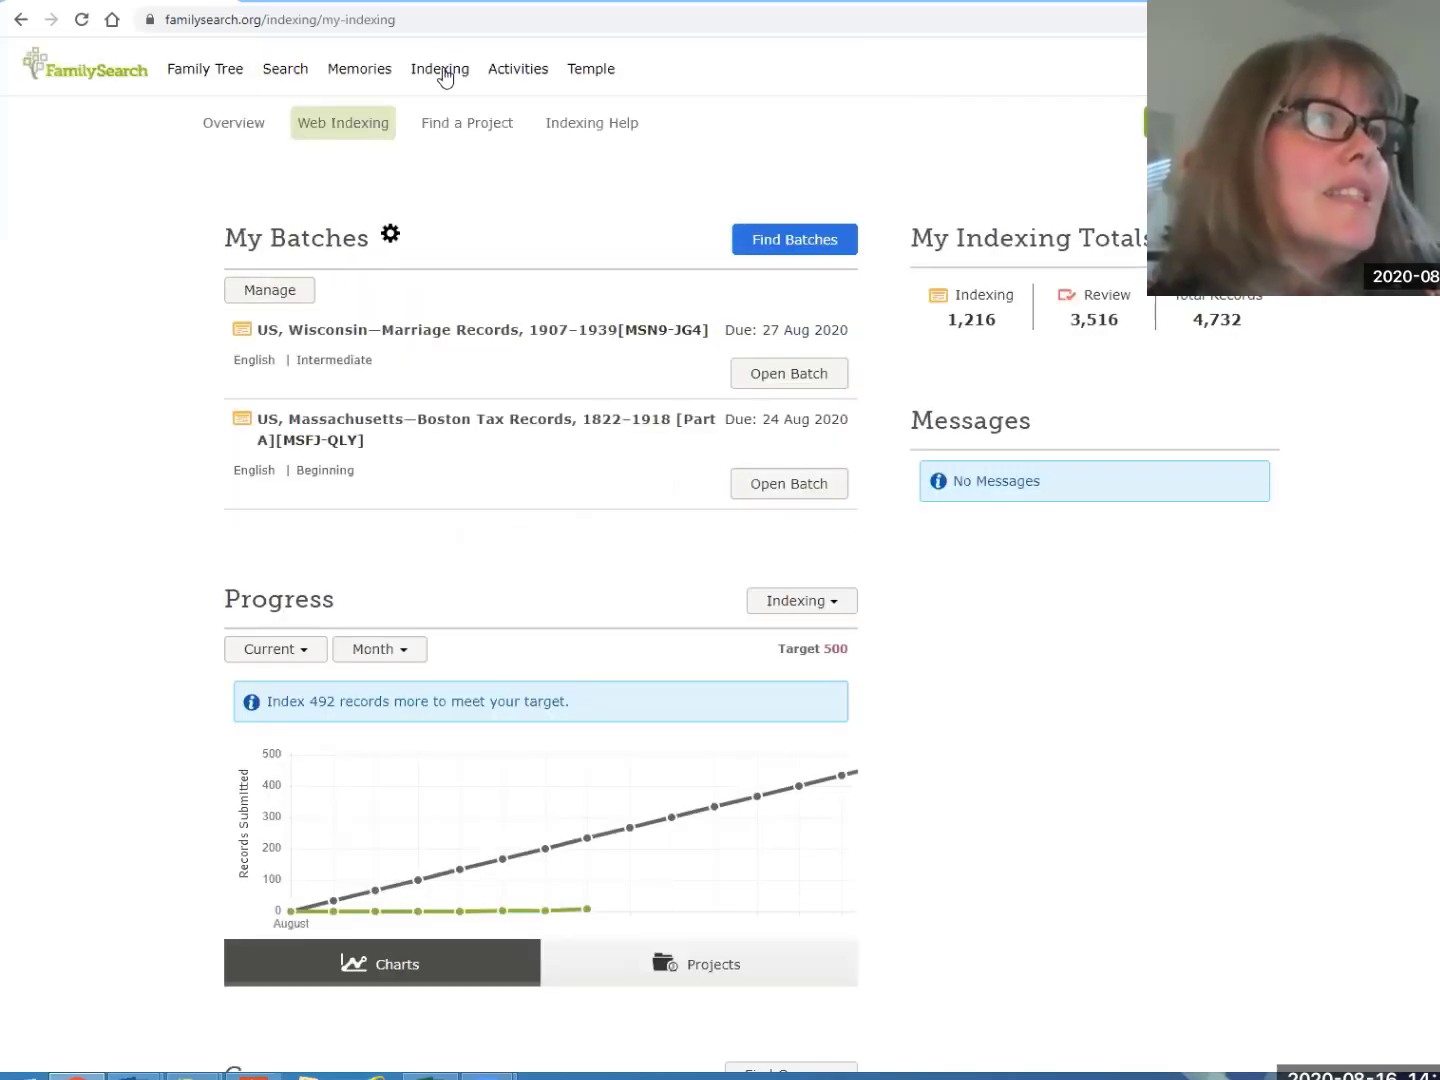
click(445, 77)
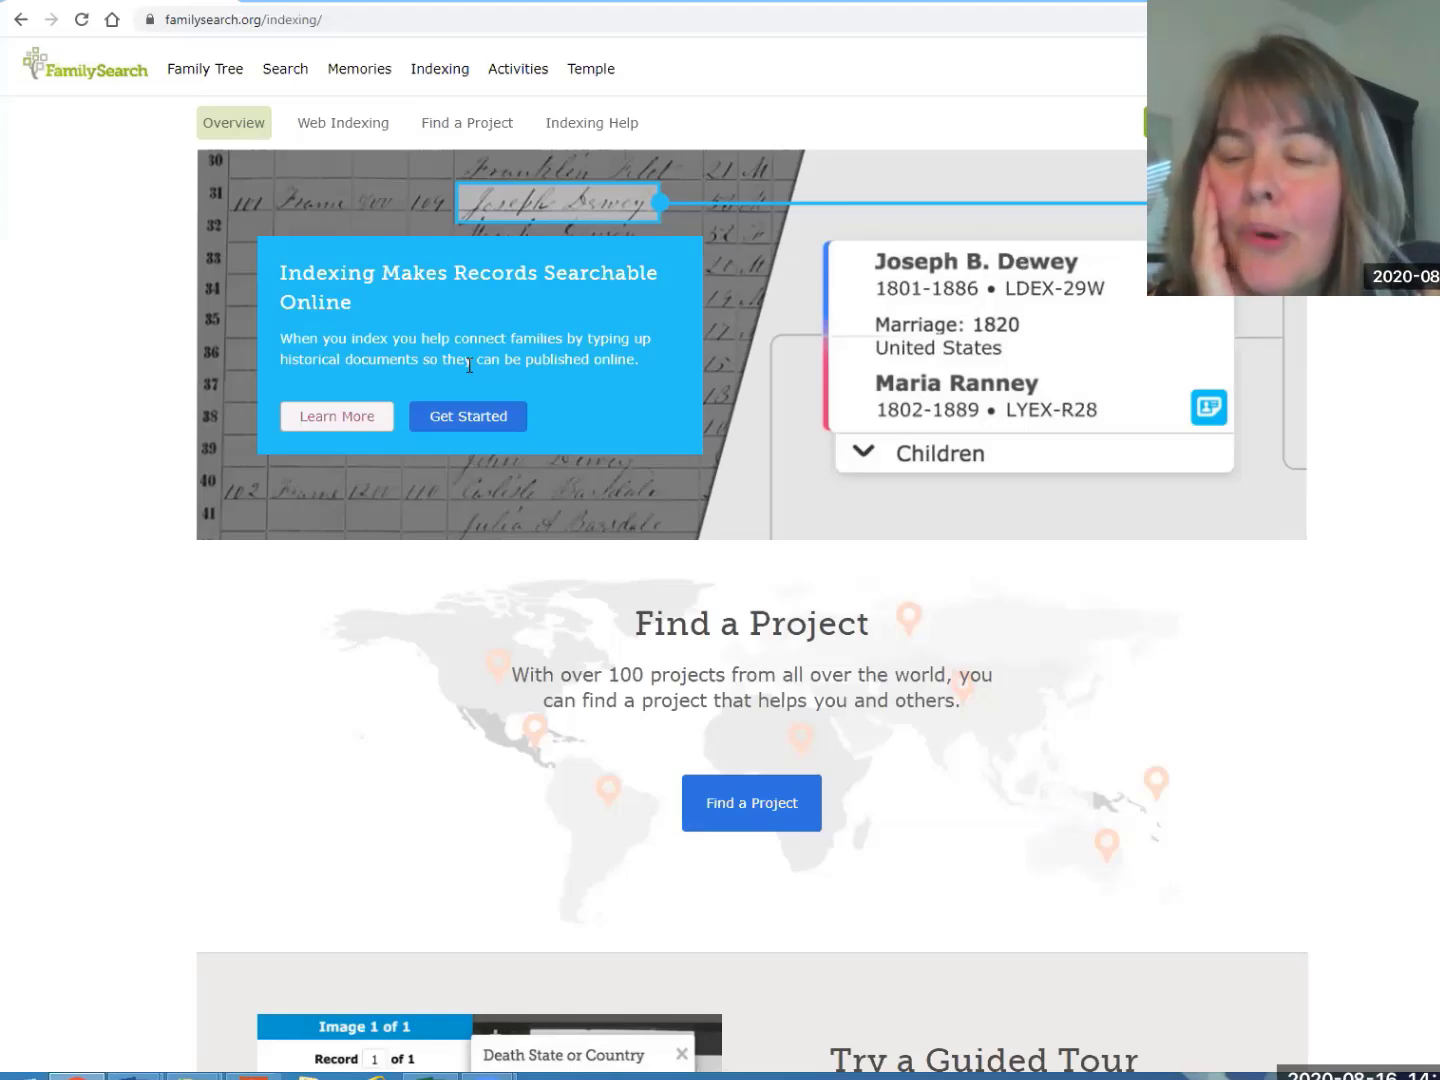
click(444, 76)
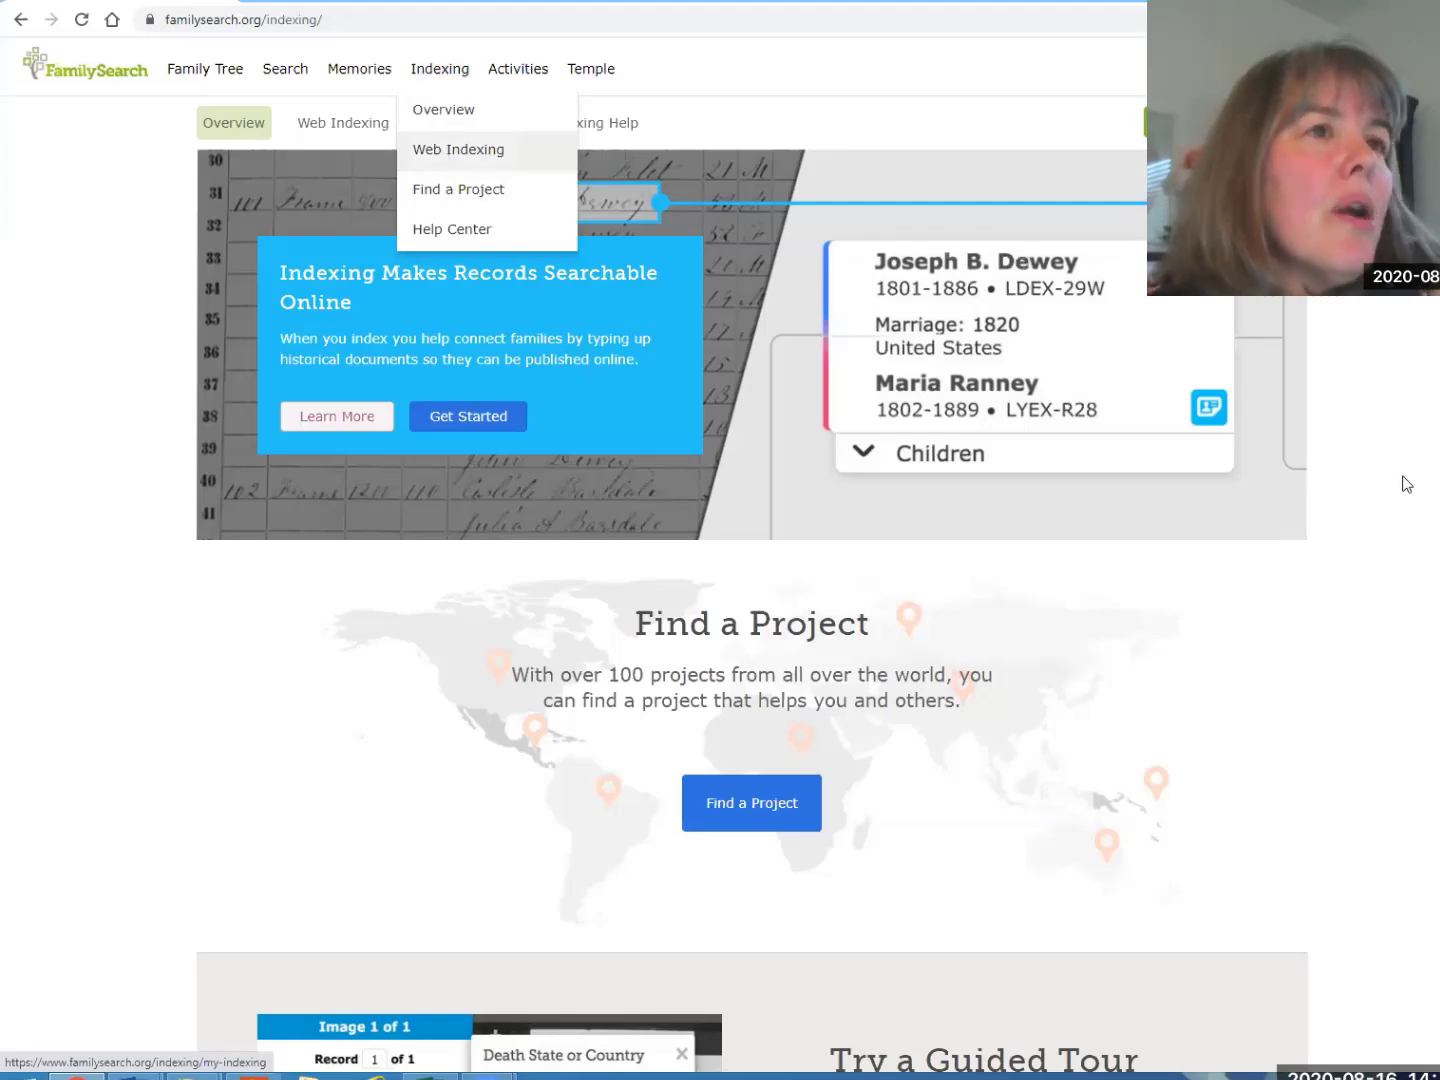
key(Return)
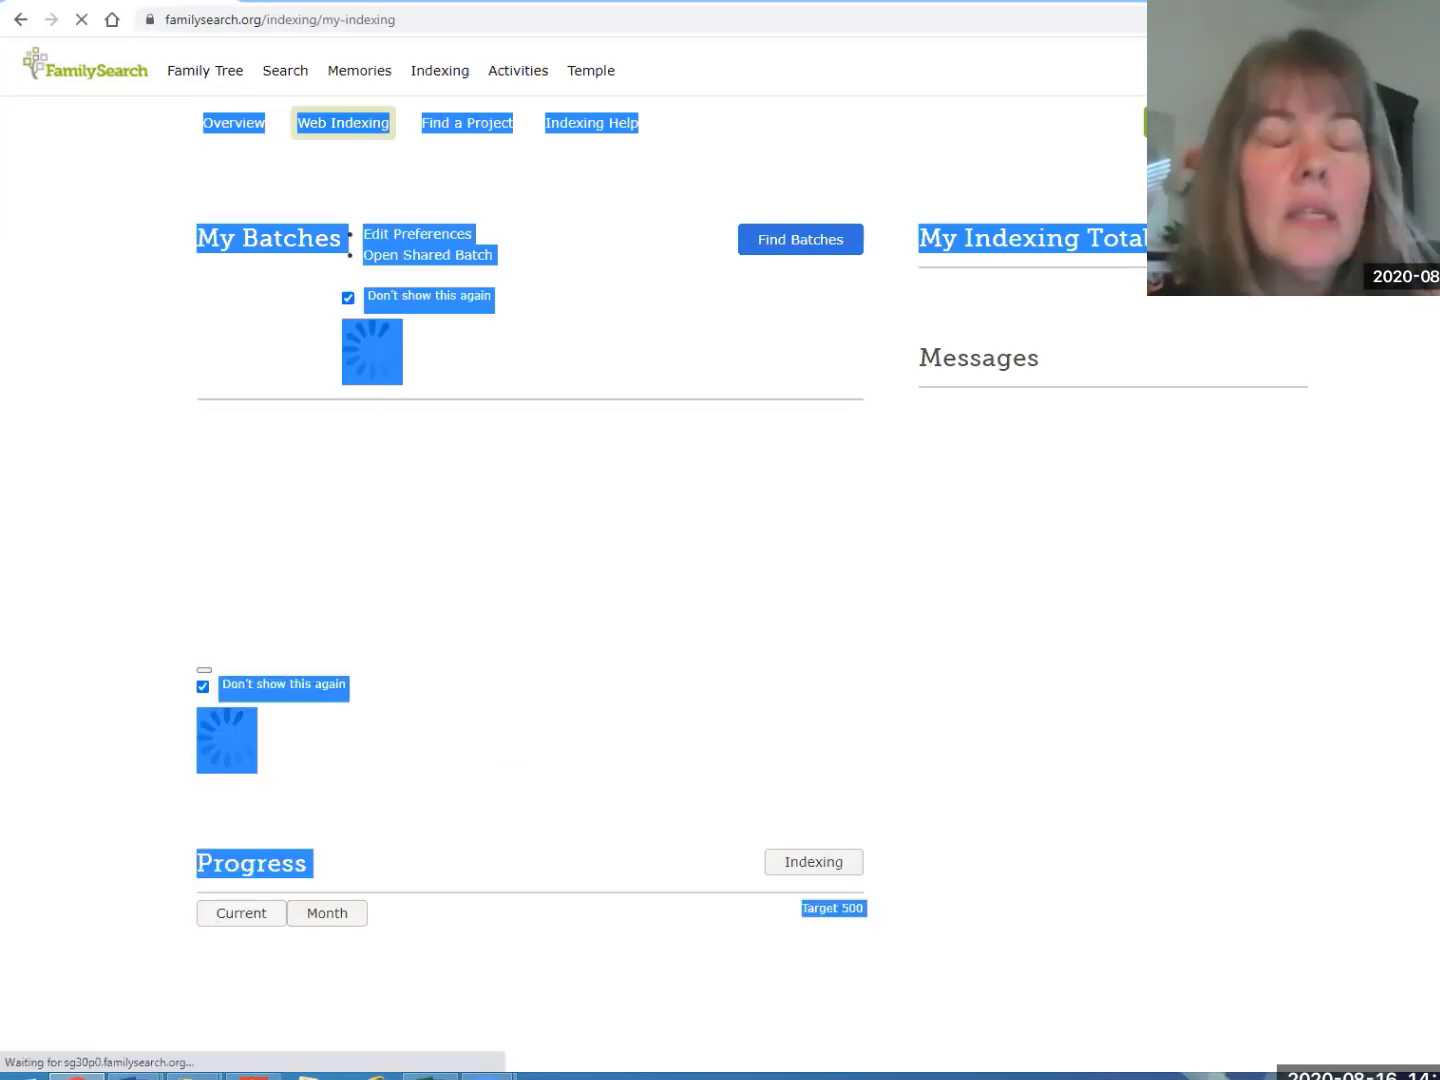
Examine the monthly Indexing progress chart against its target and switch the chart to Review progress
scroll(530, 550, down, 3)
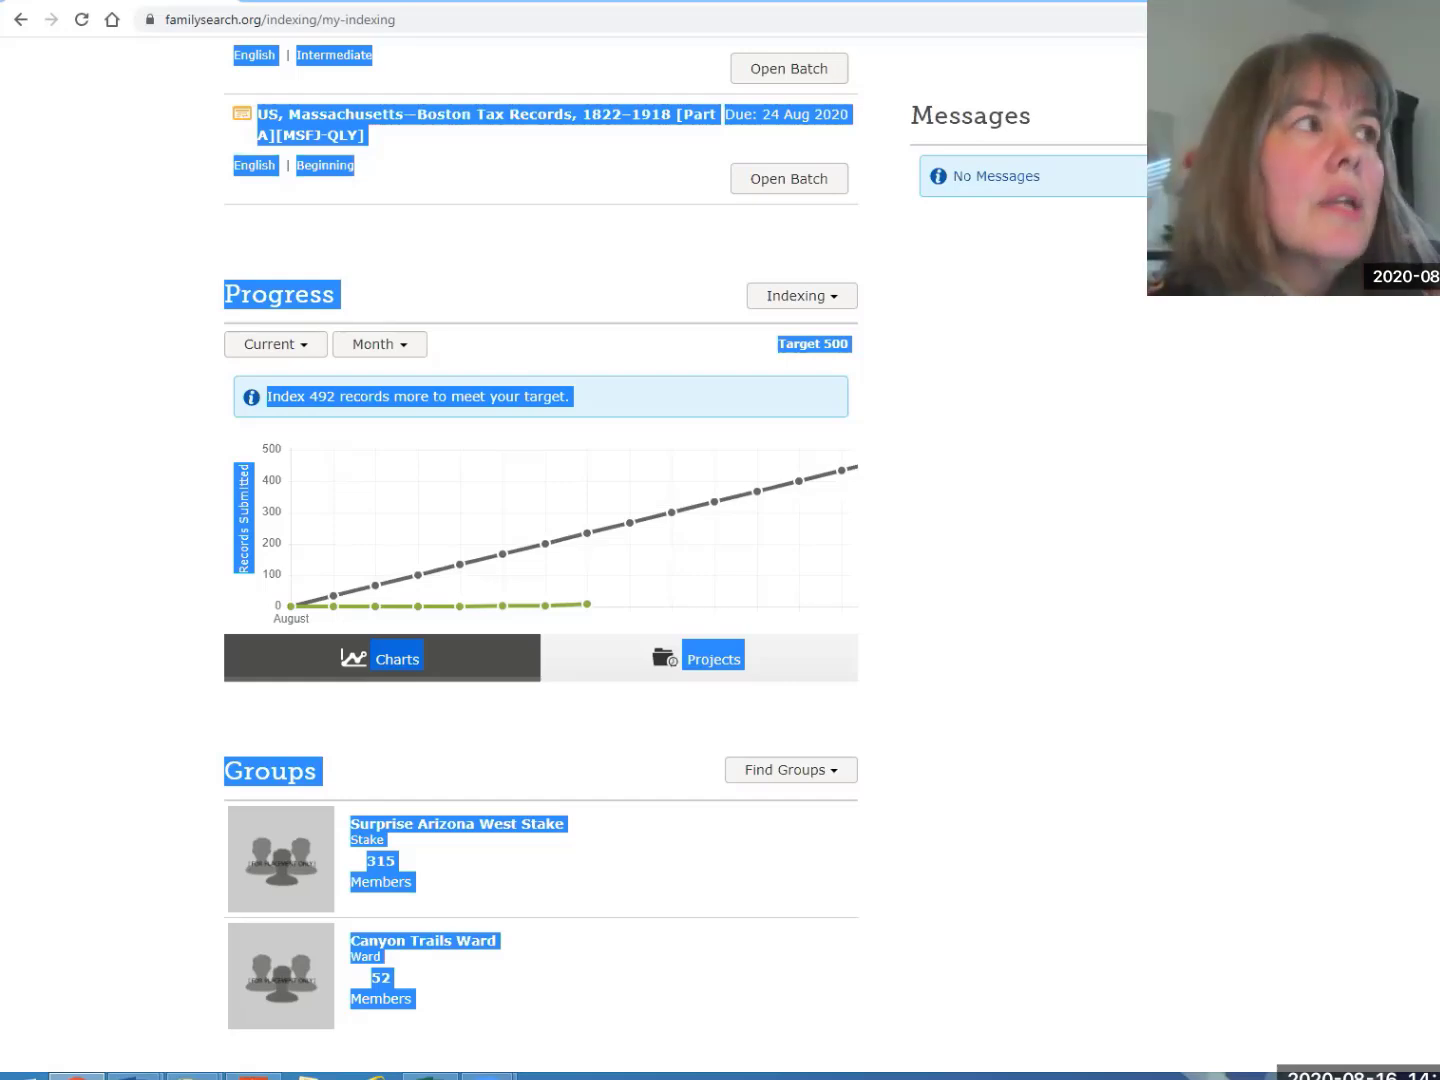
click(597, 641)
scroll(597, 640, up, 2)
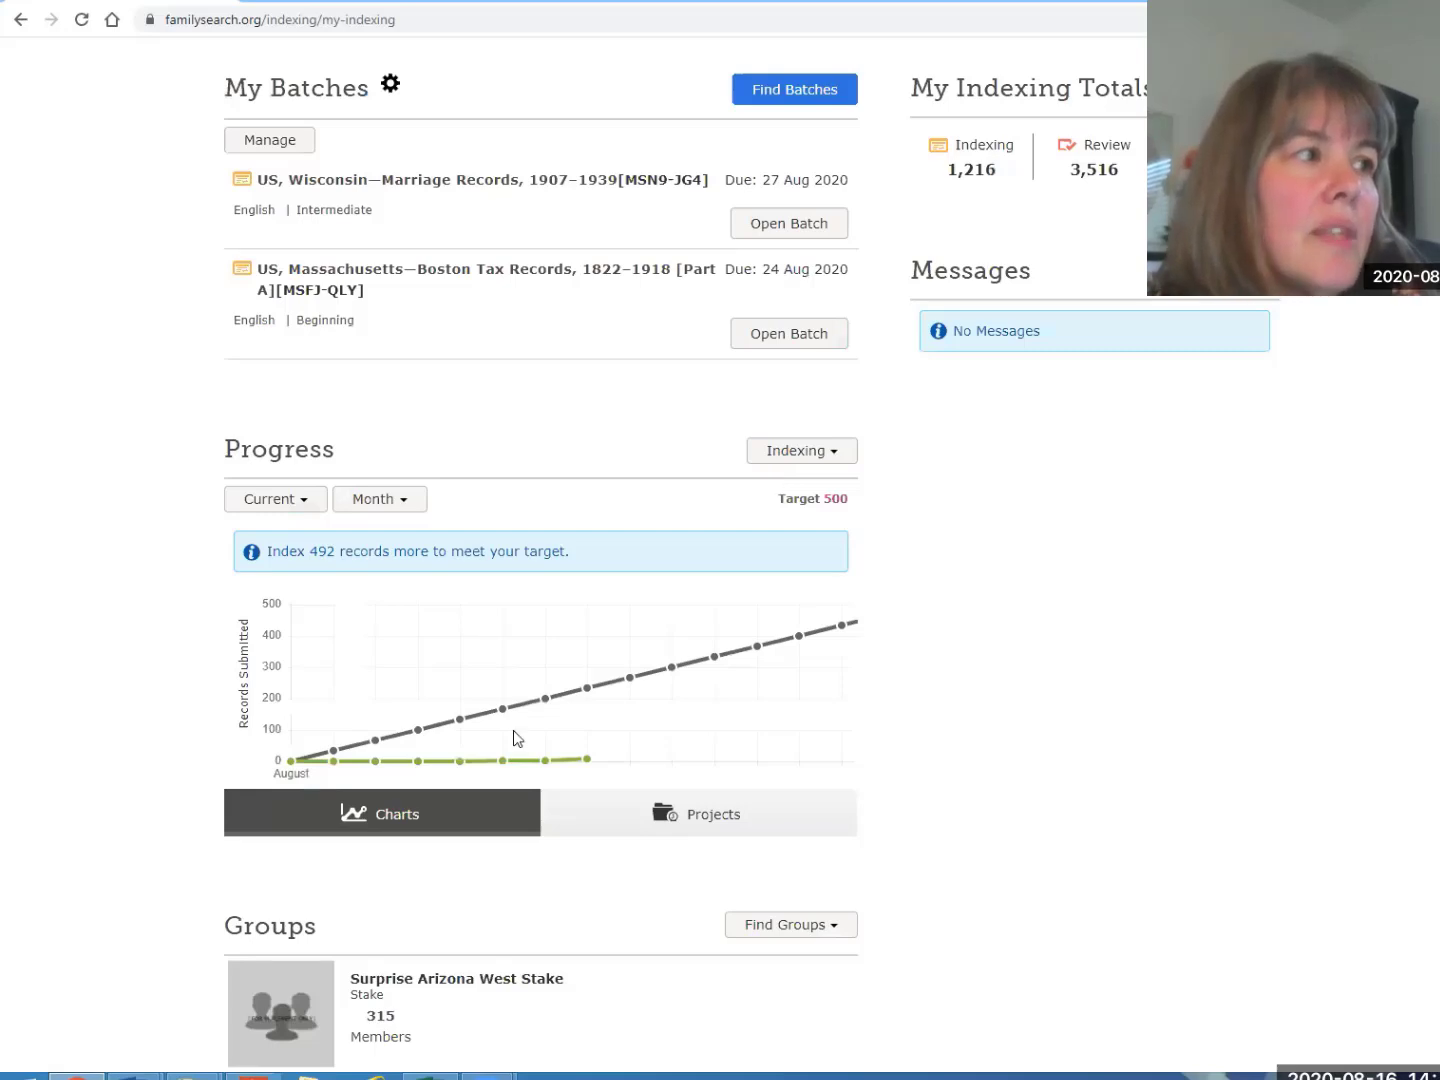
mouse_move(376, 762)
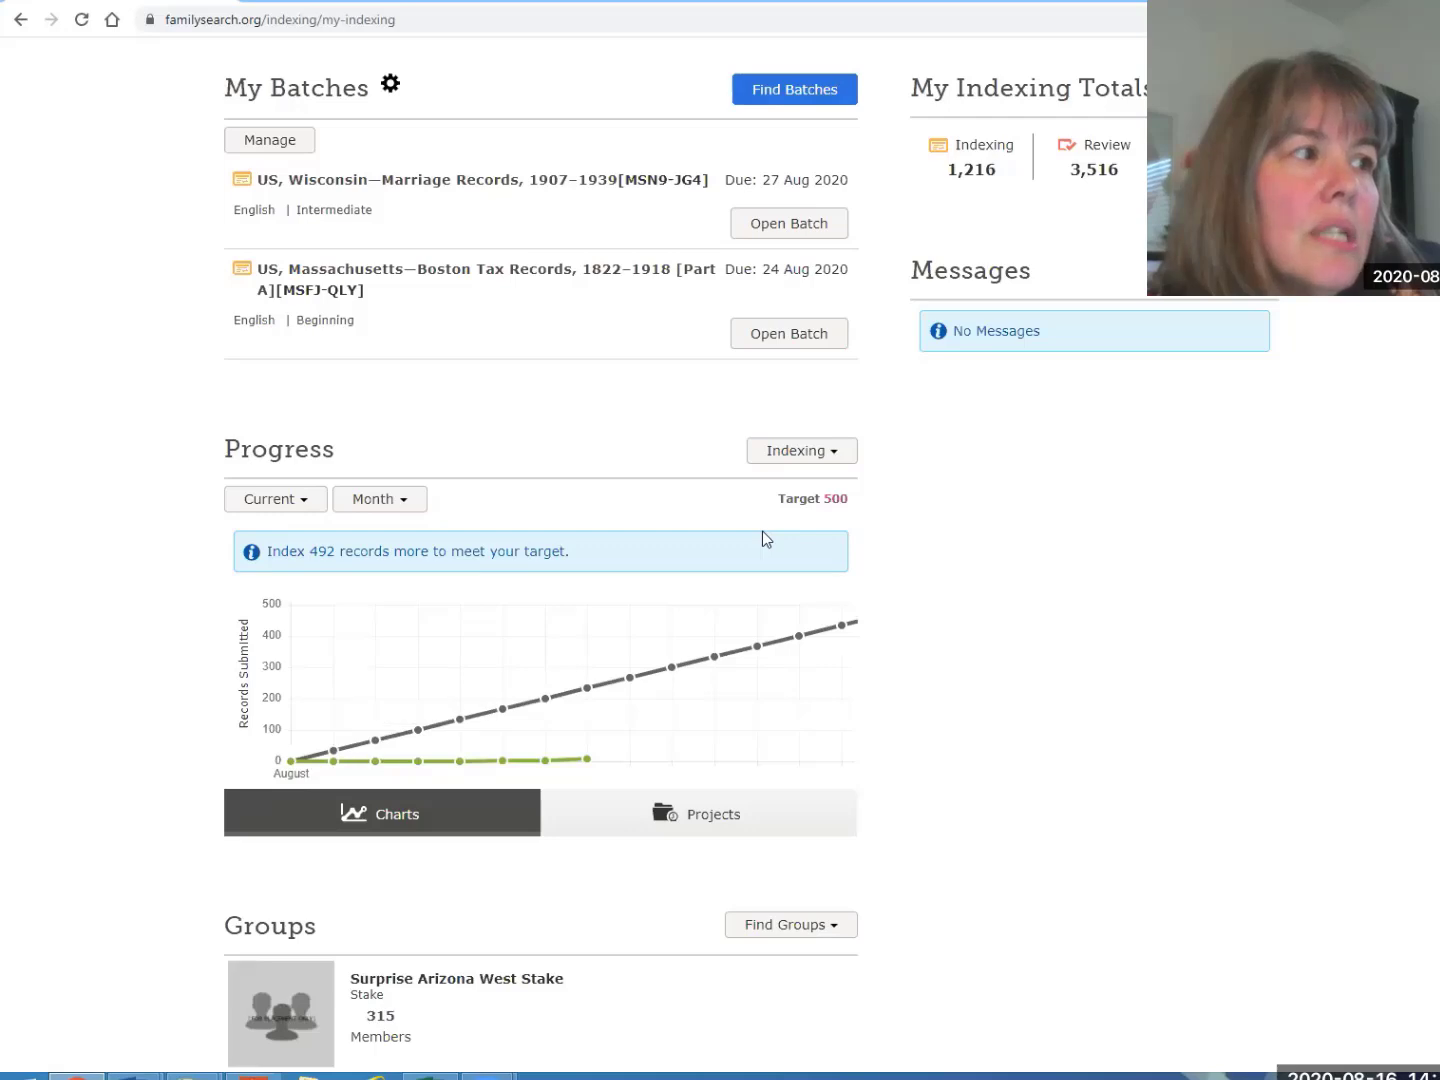
mouse_move(707, 681)
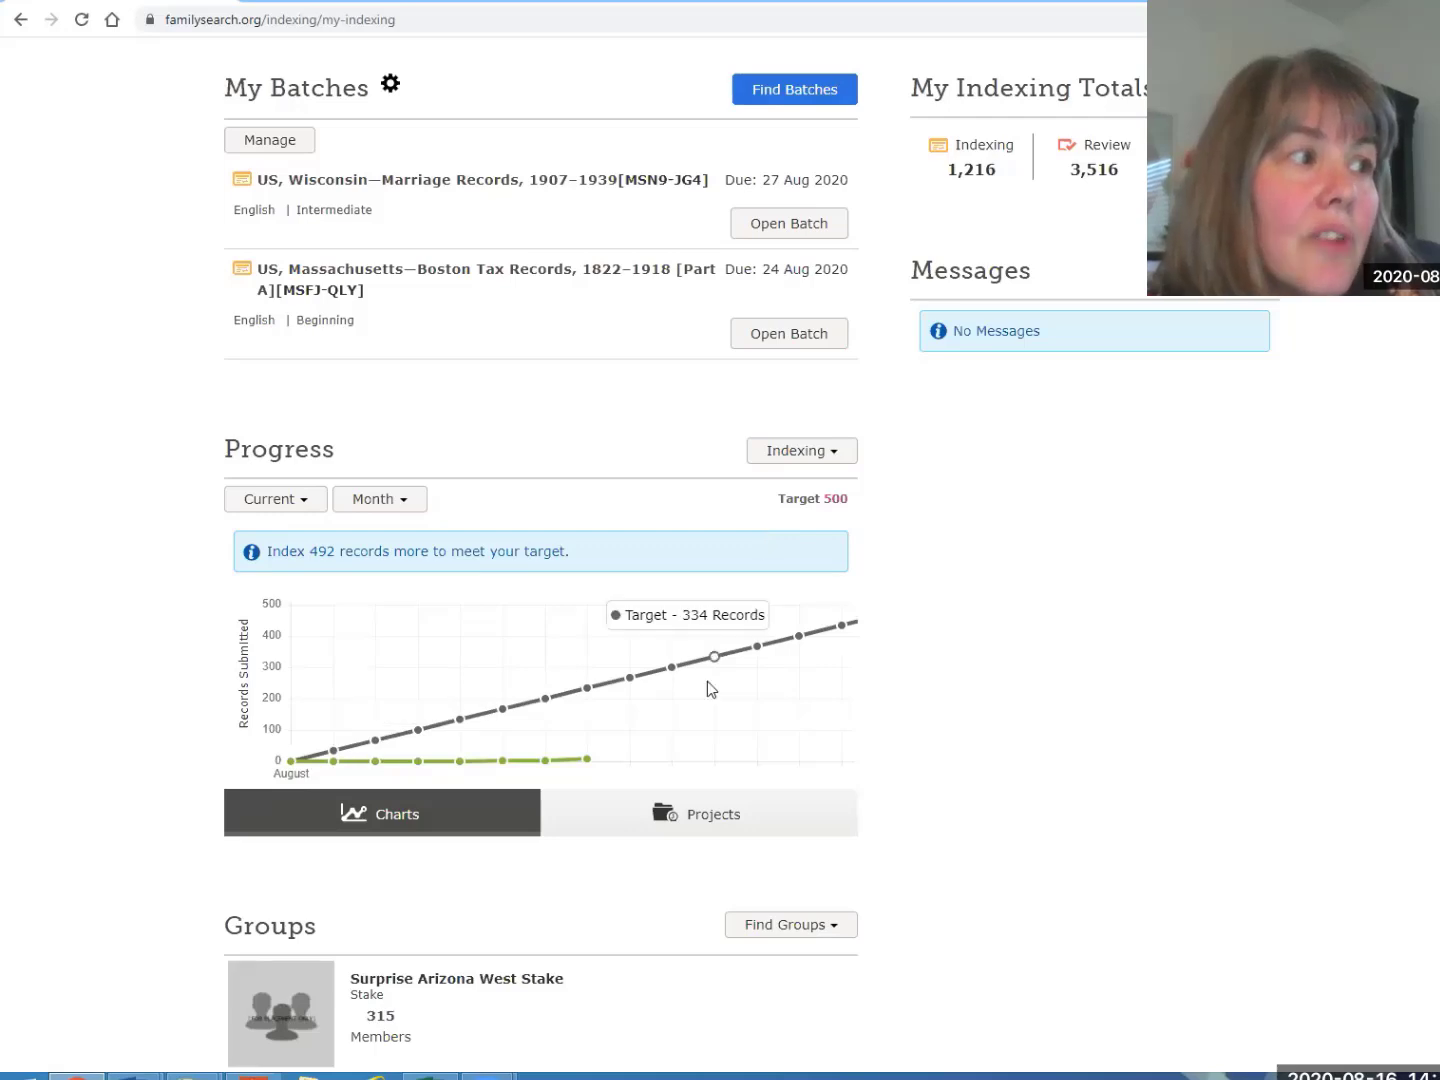
click(838, 456)
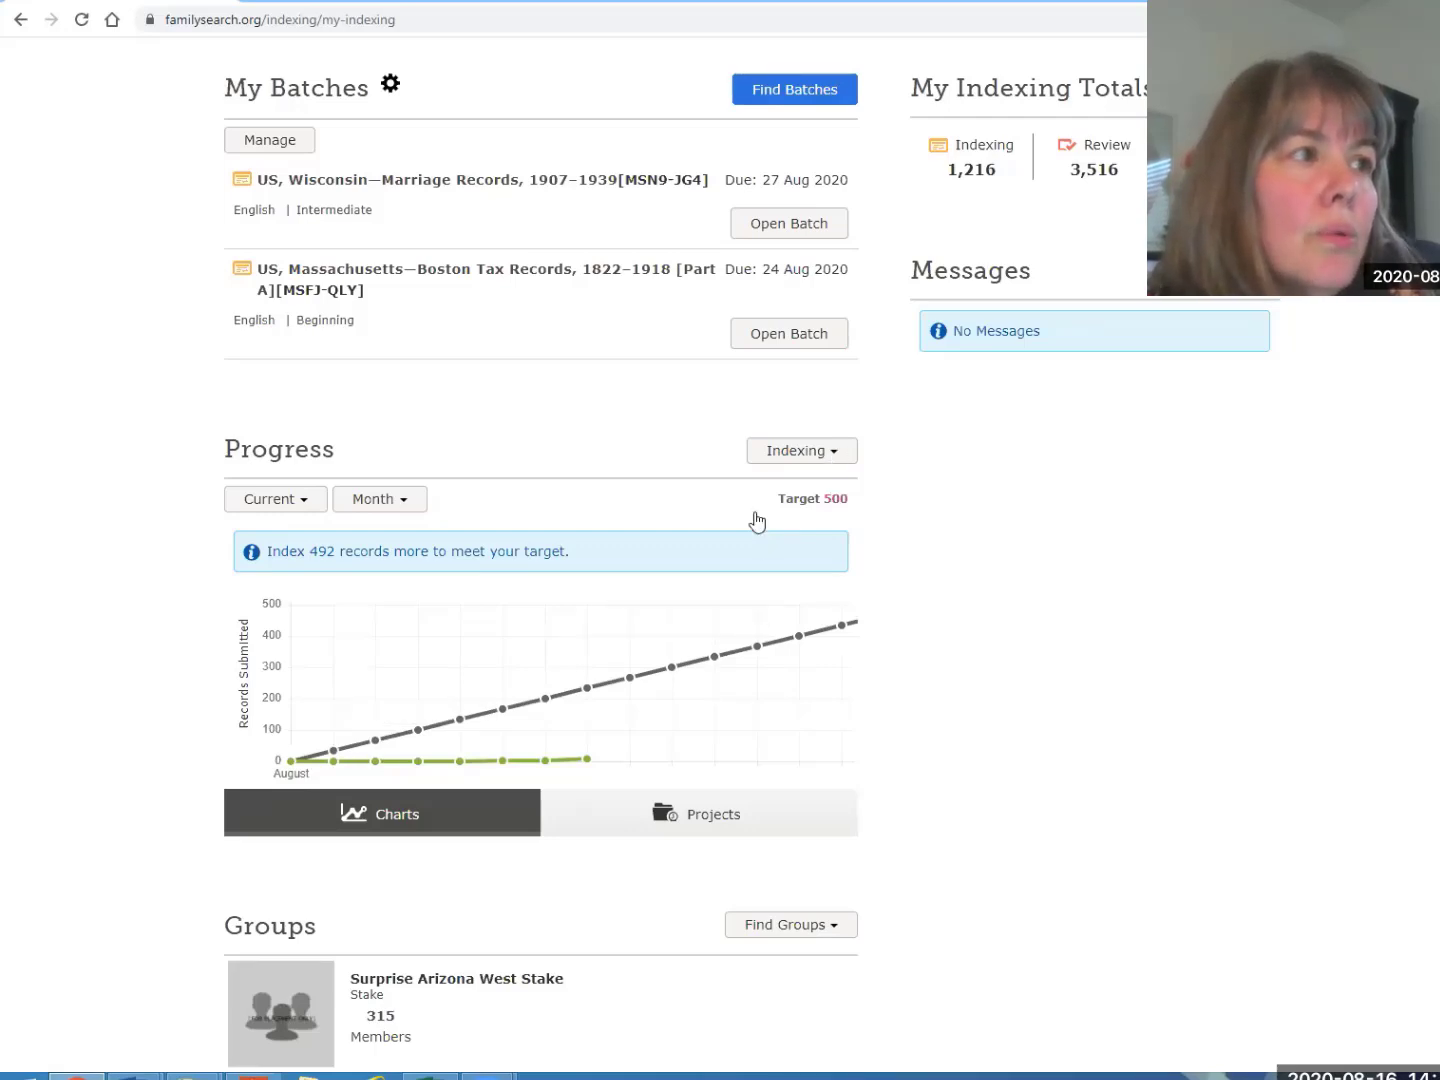
click(747, 508)
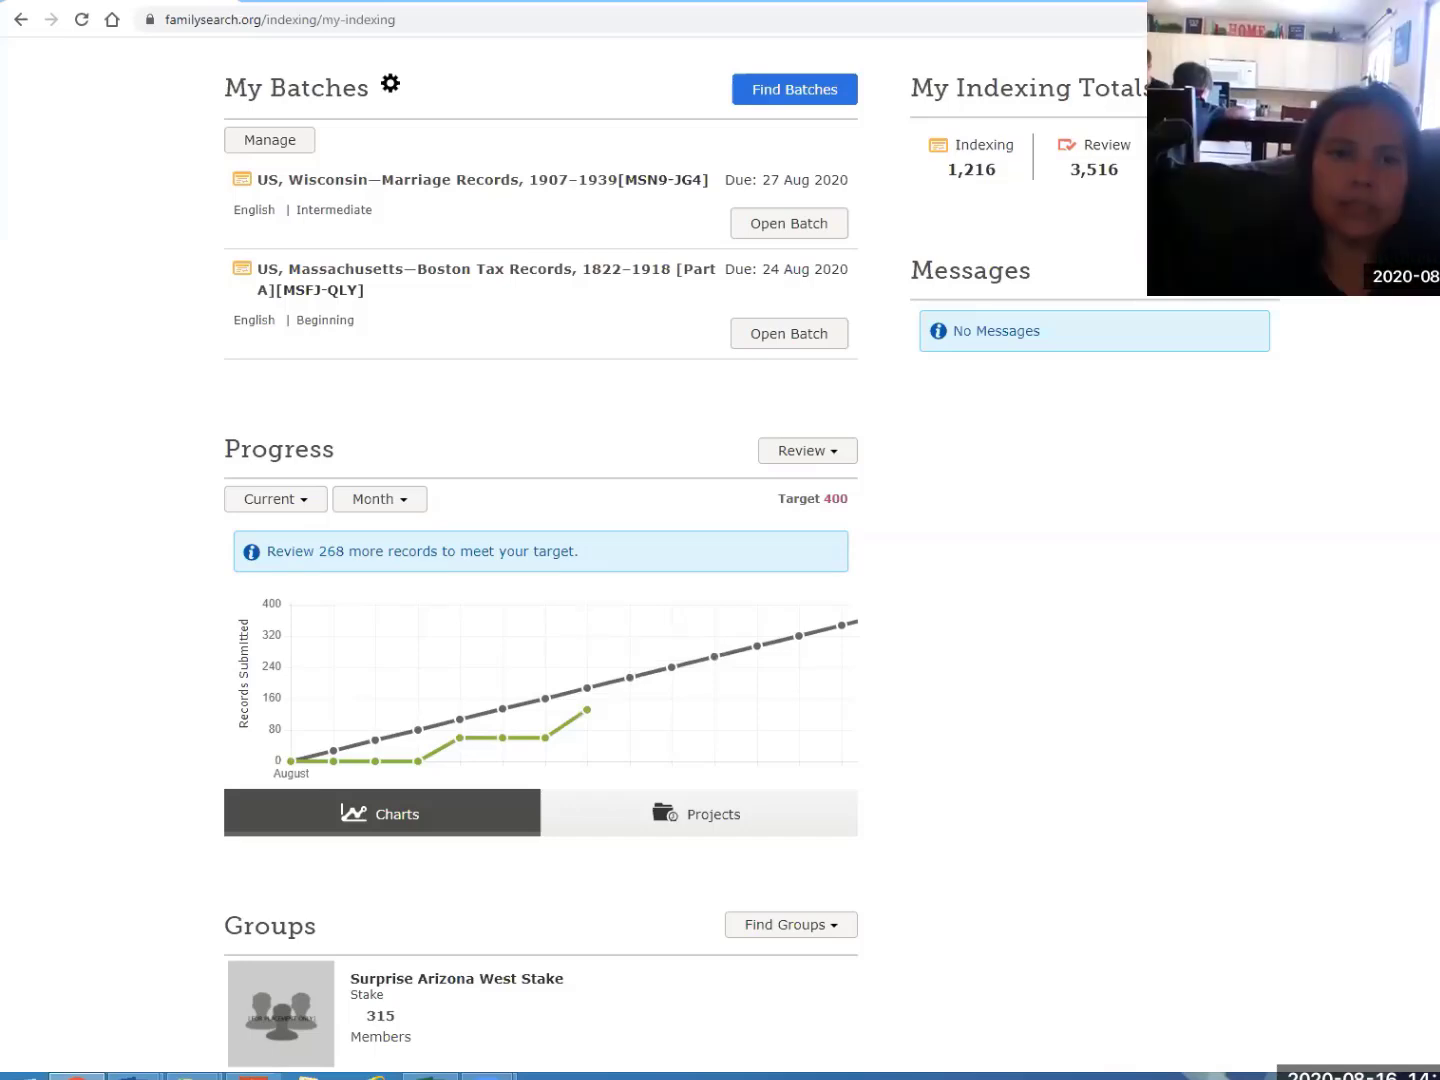
Look through the Review progress and Groups sections, and reopen Web Indexing from the Find a Project page
scroll(540, 560, down, 1)
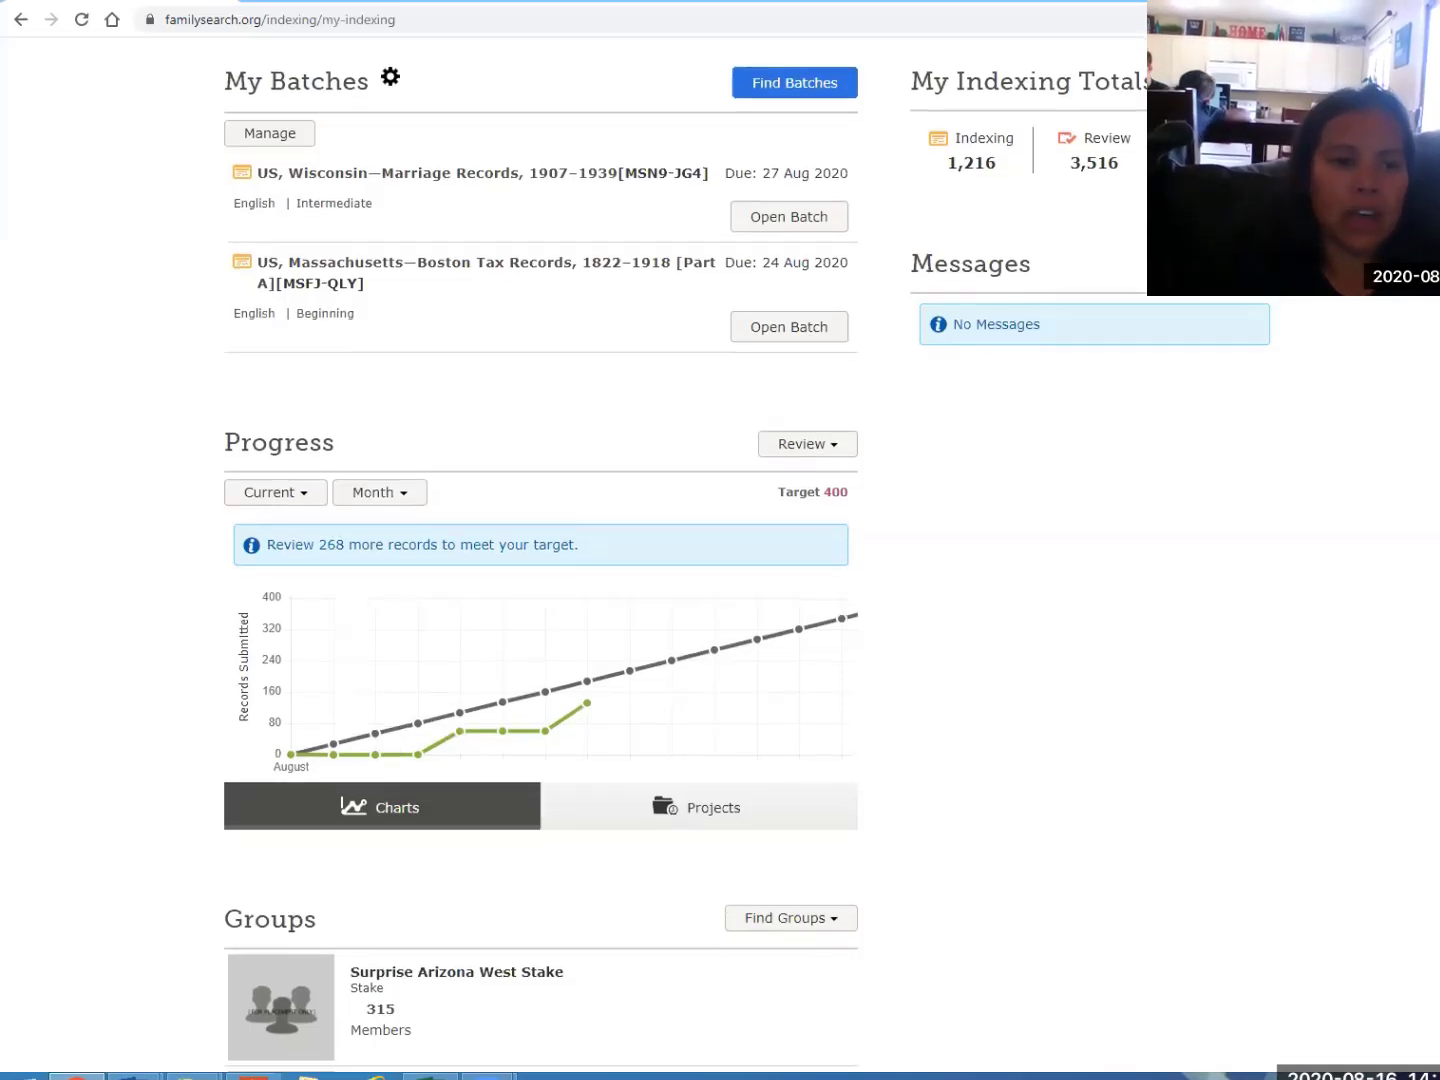
scroll(540, 561, down, 2)
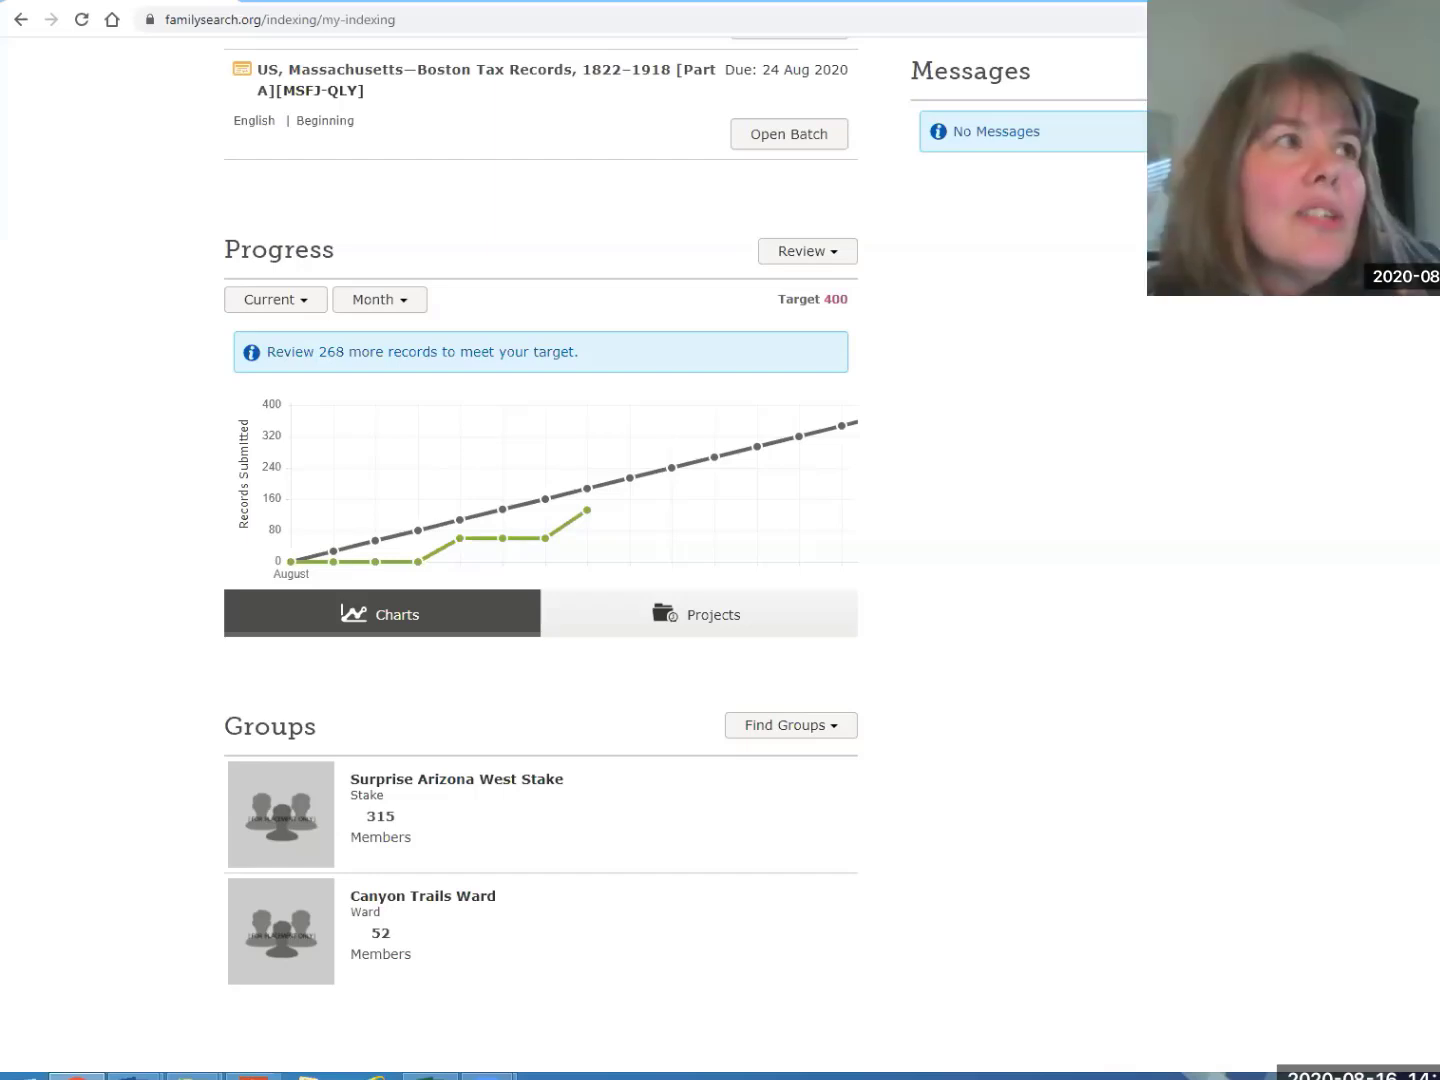
scroll(997, 170, up, 3)
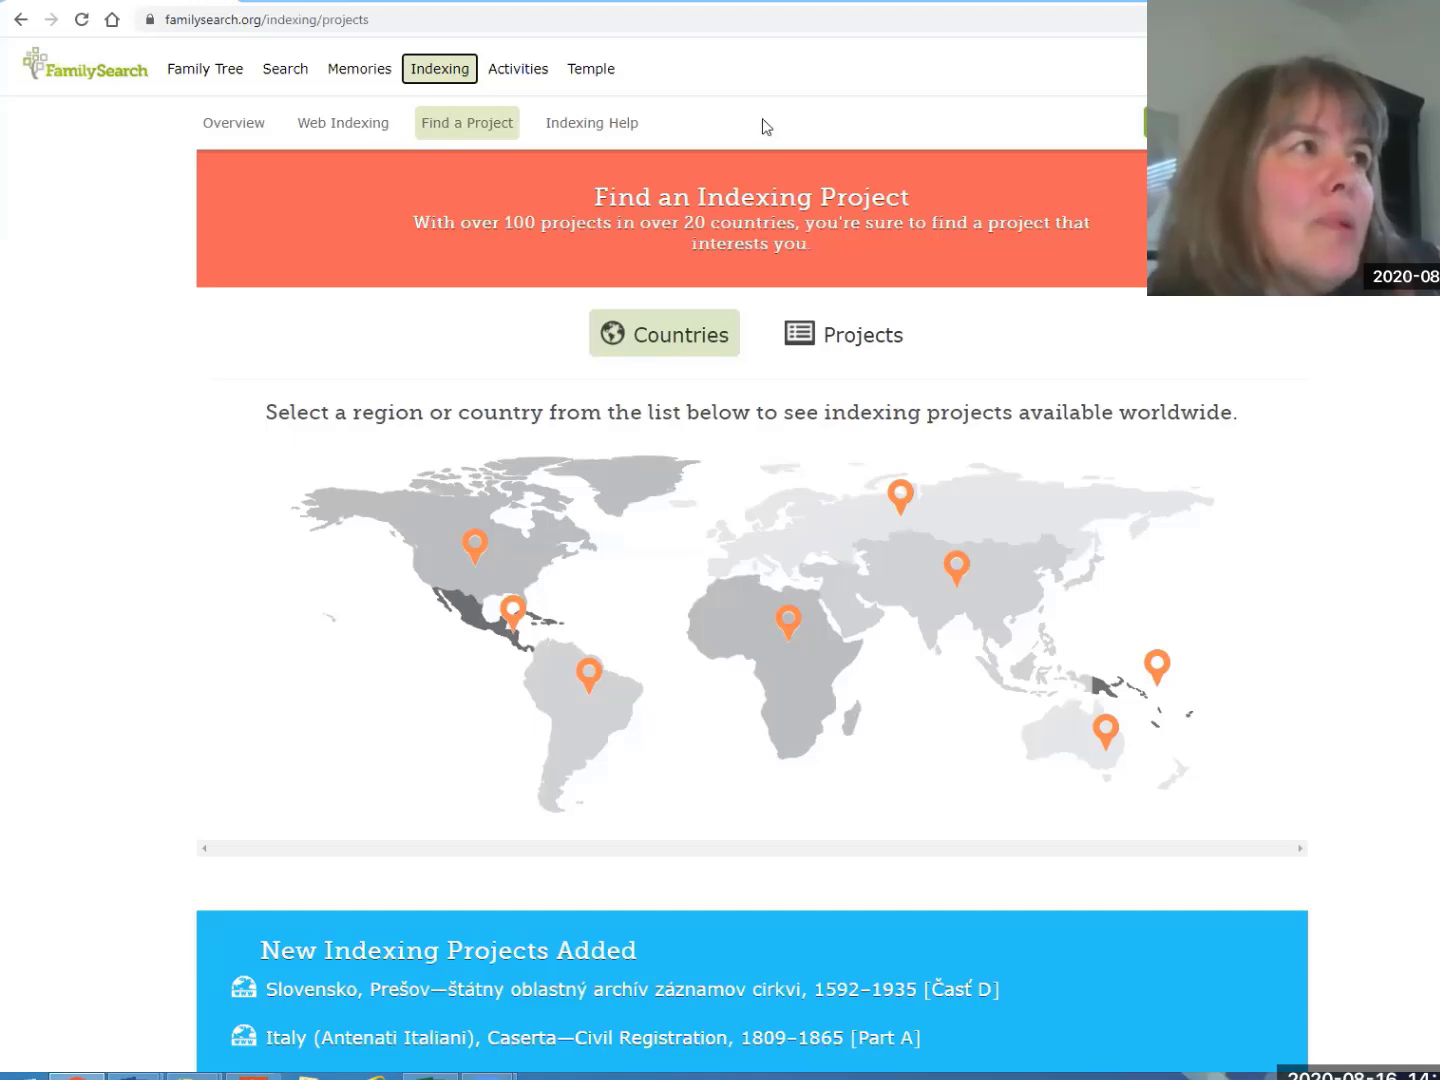
click(358, 128)
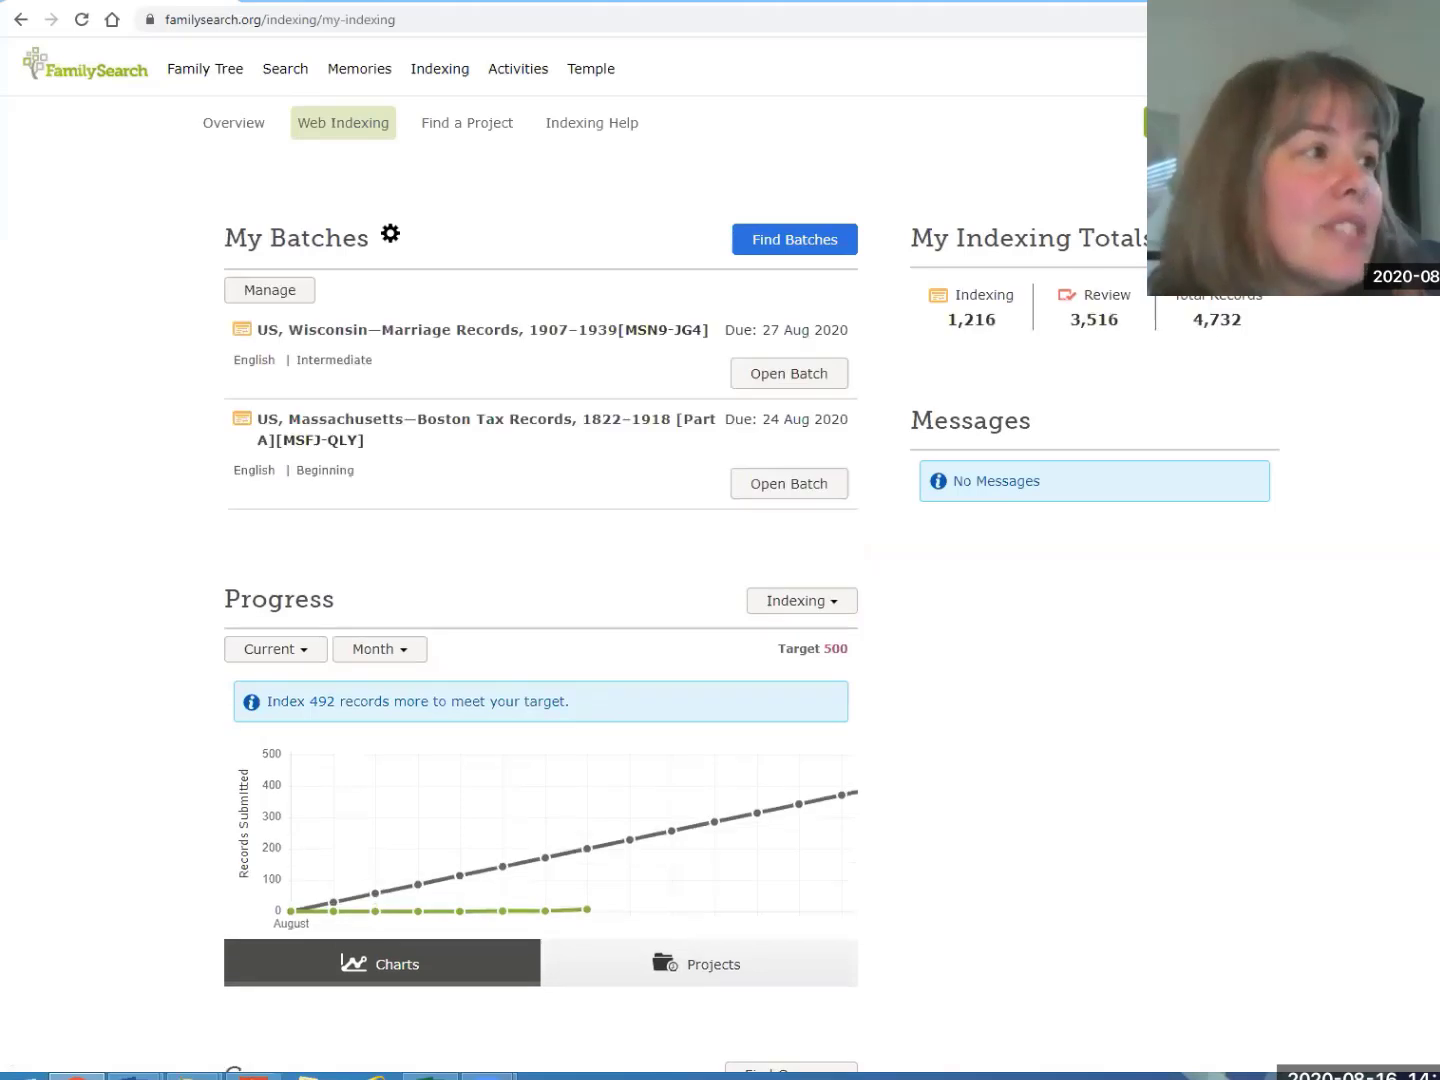
scroll(720, 560, down, 1)
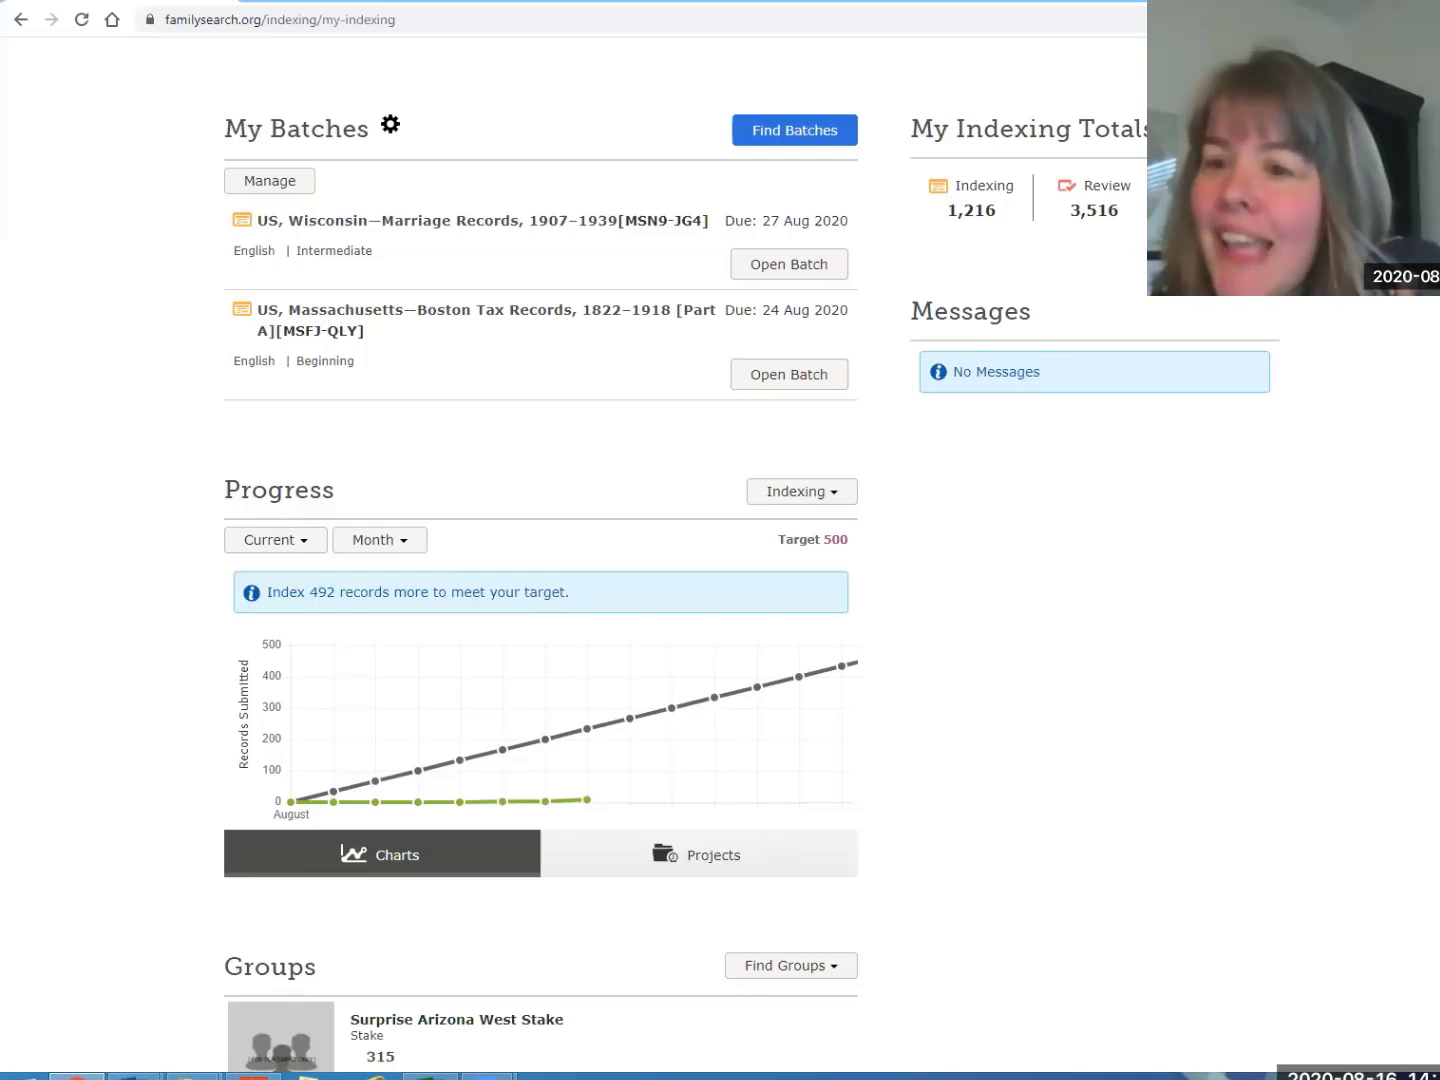
scroll(540, 600, up, 1)
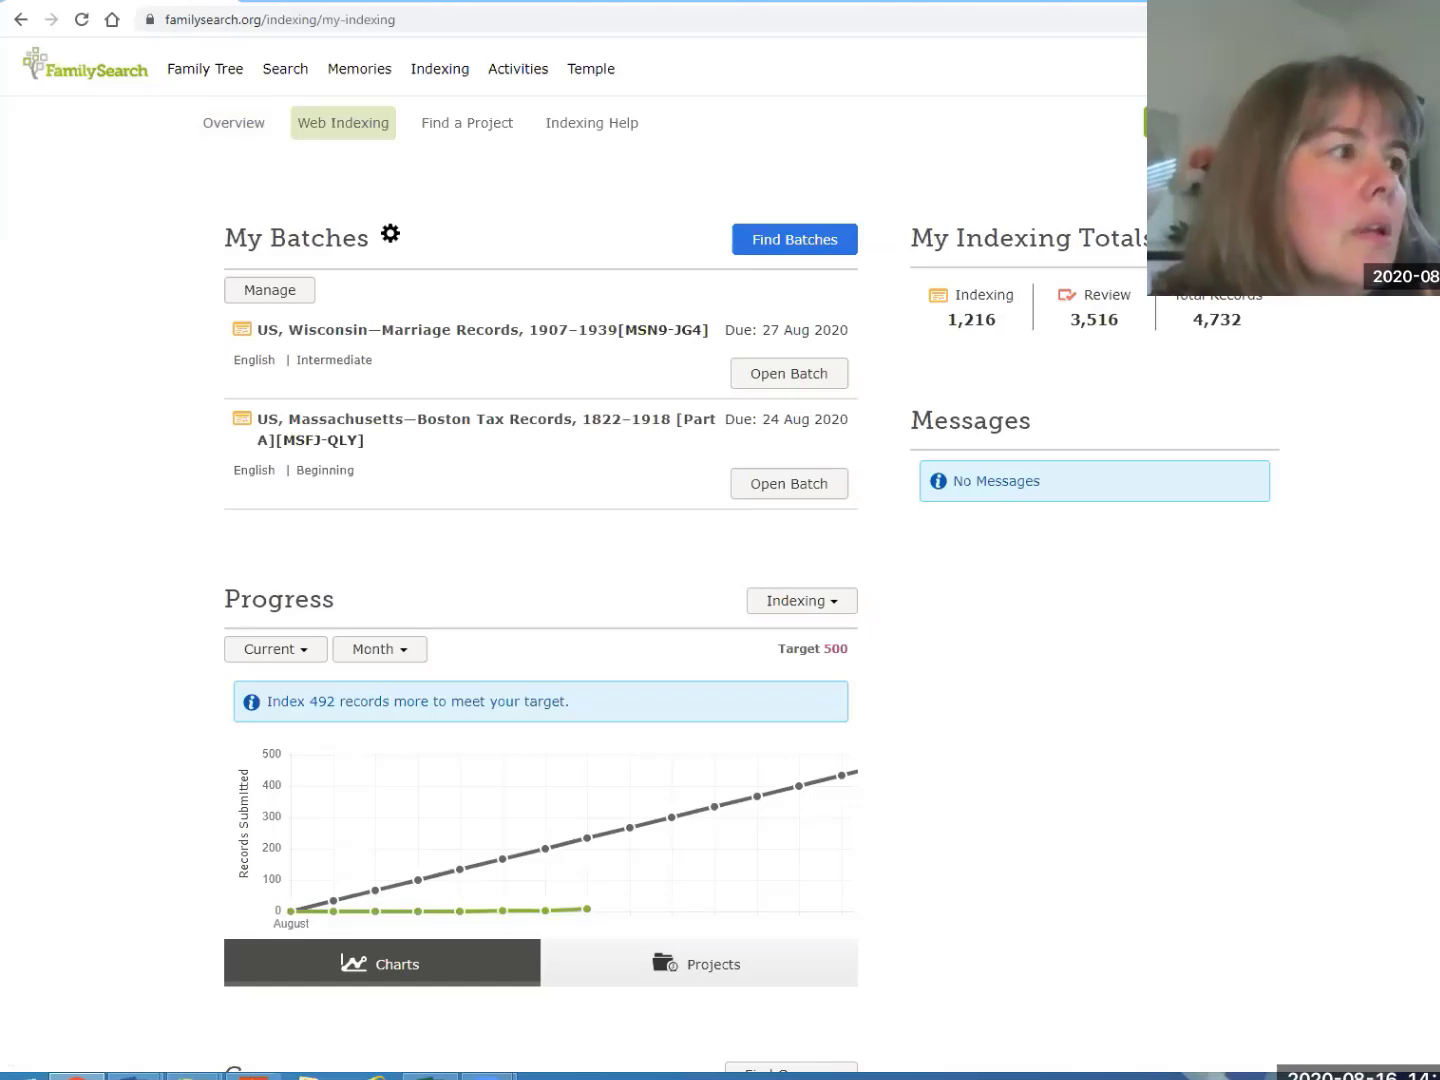
Open the Canyon Trails Ward group and examine its July and August indexing and review record counts
scroll(483, 797, down, 4)
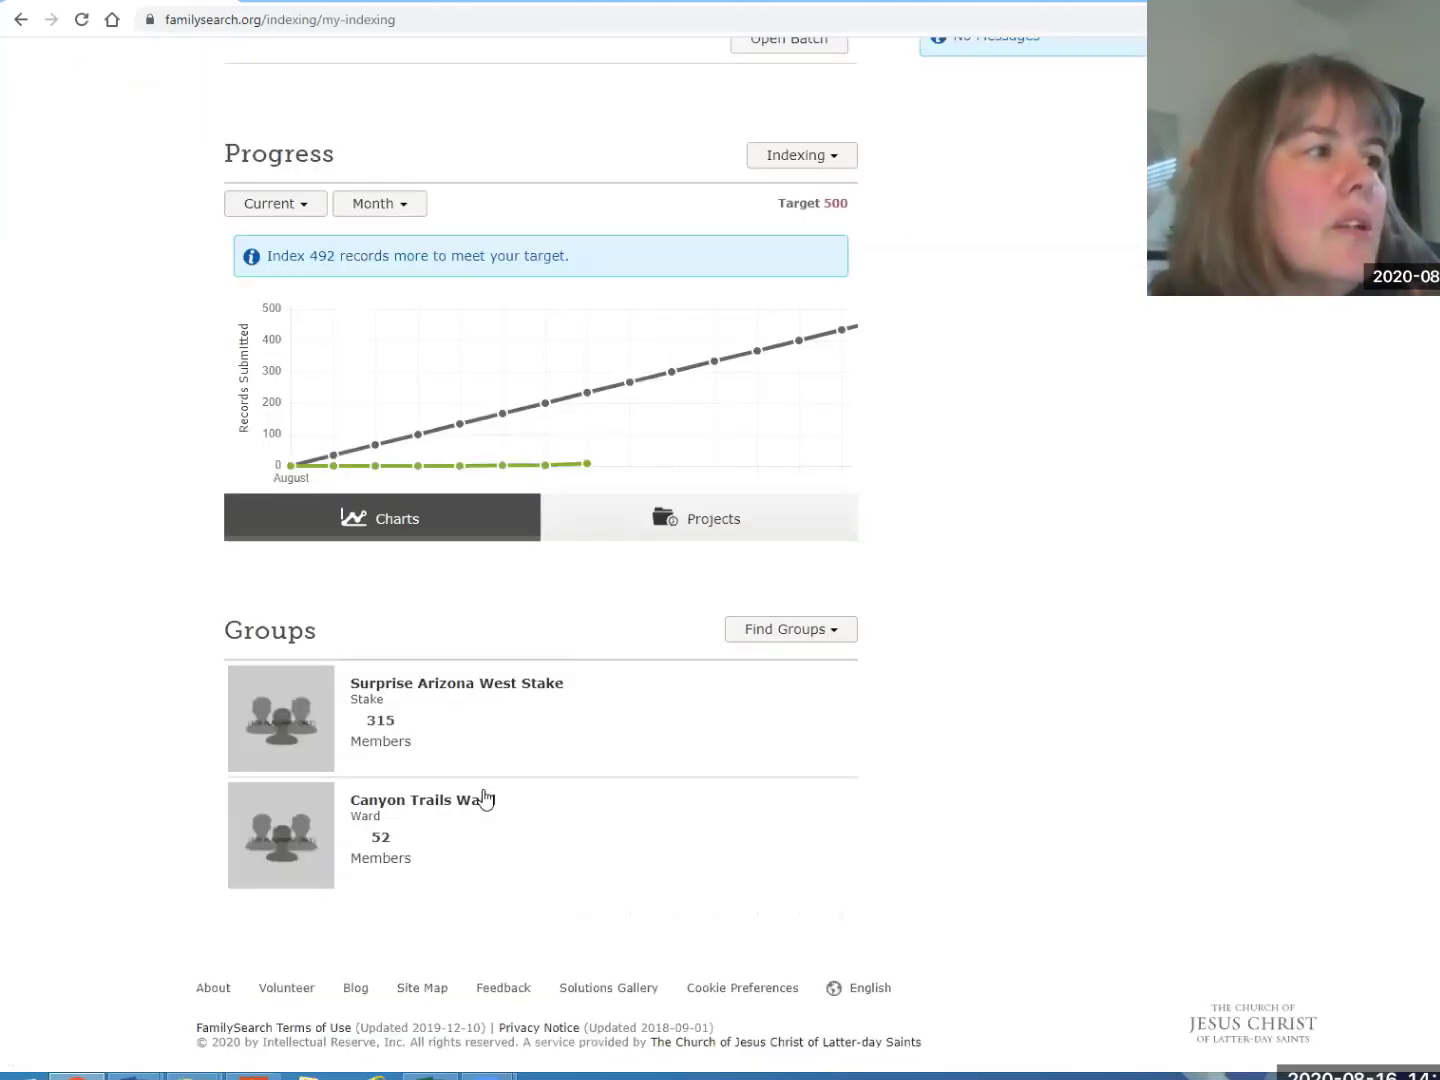
click(473, 812)
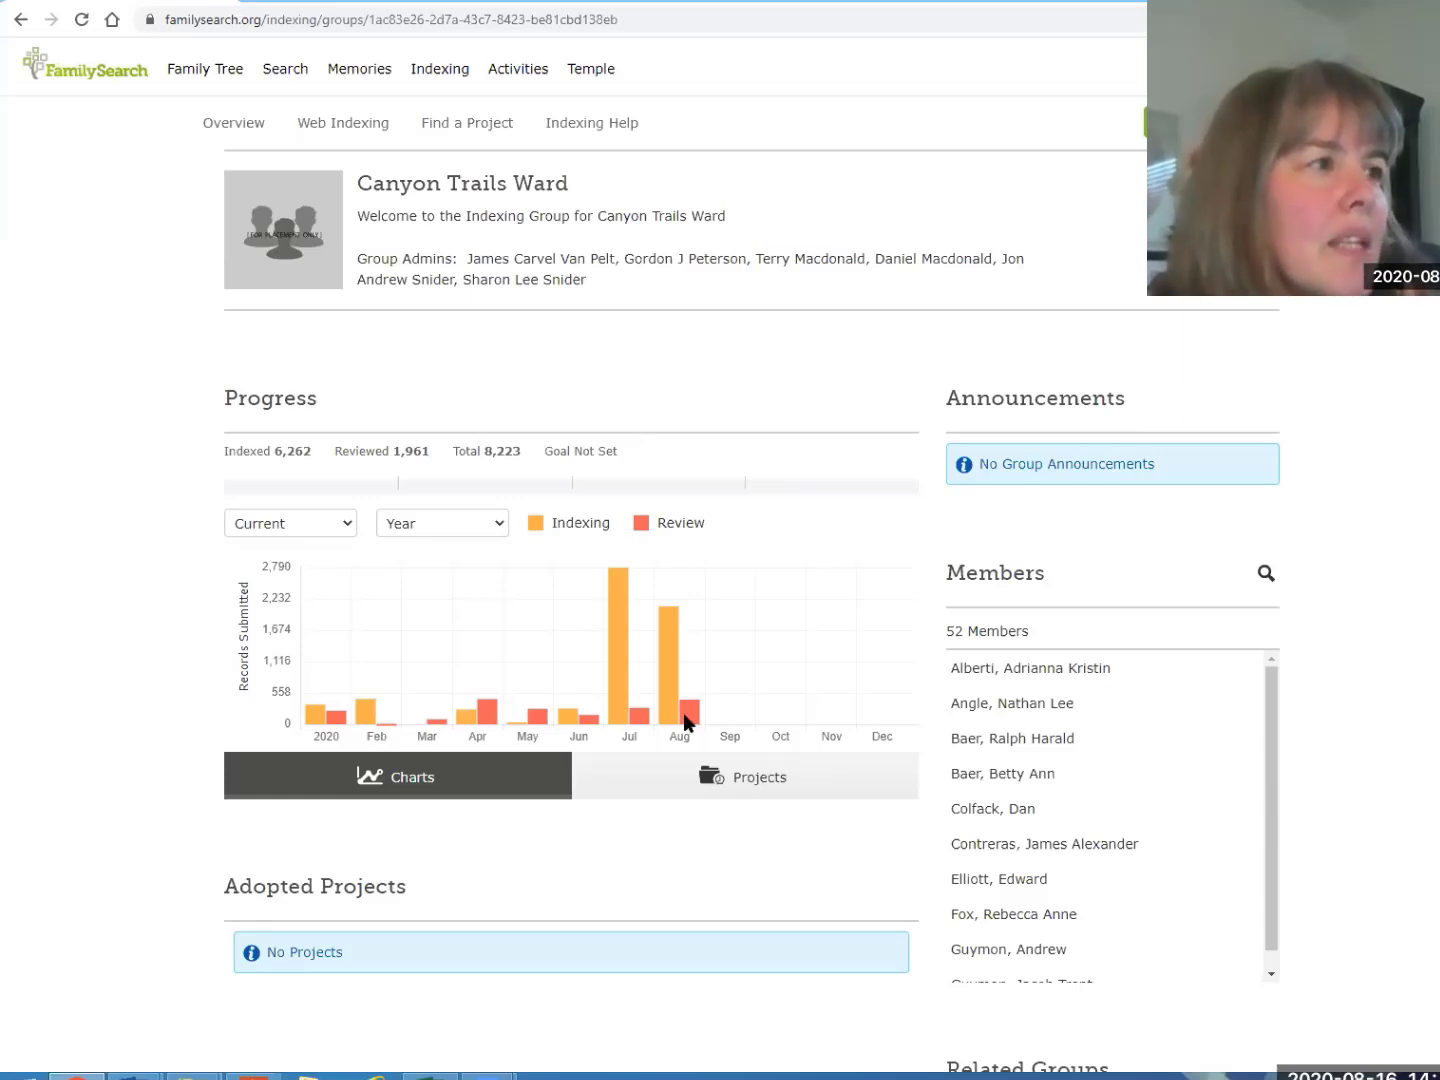
mouse_move(620, 679)
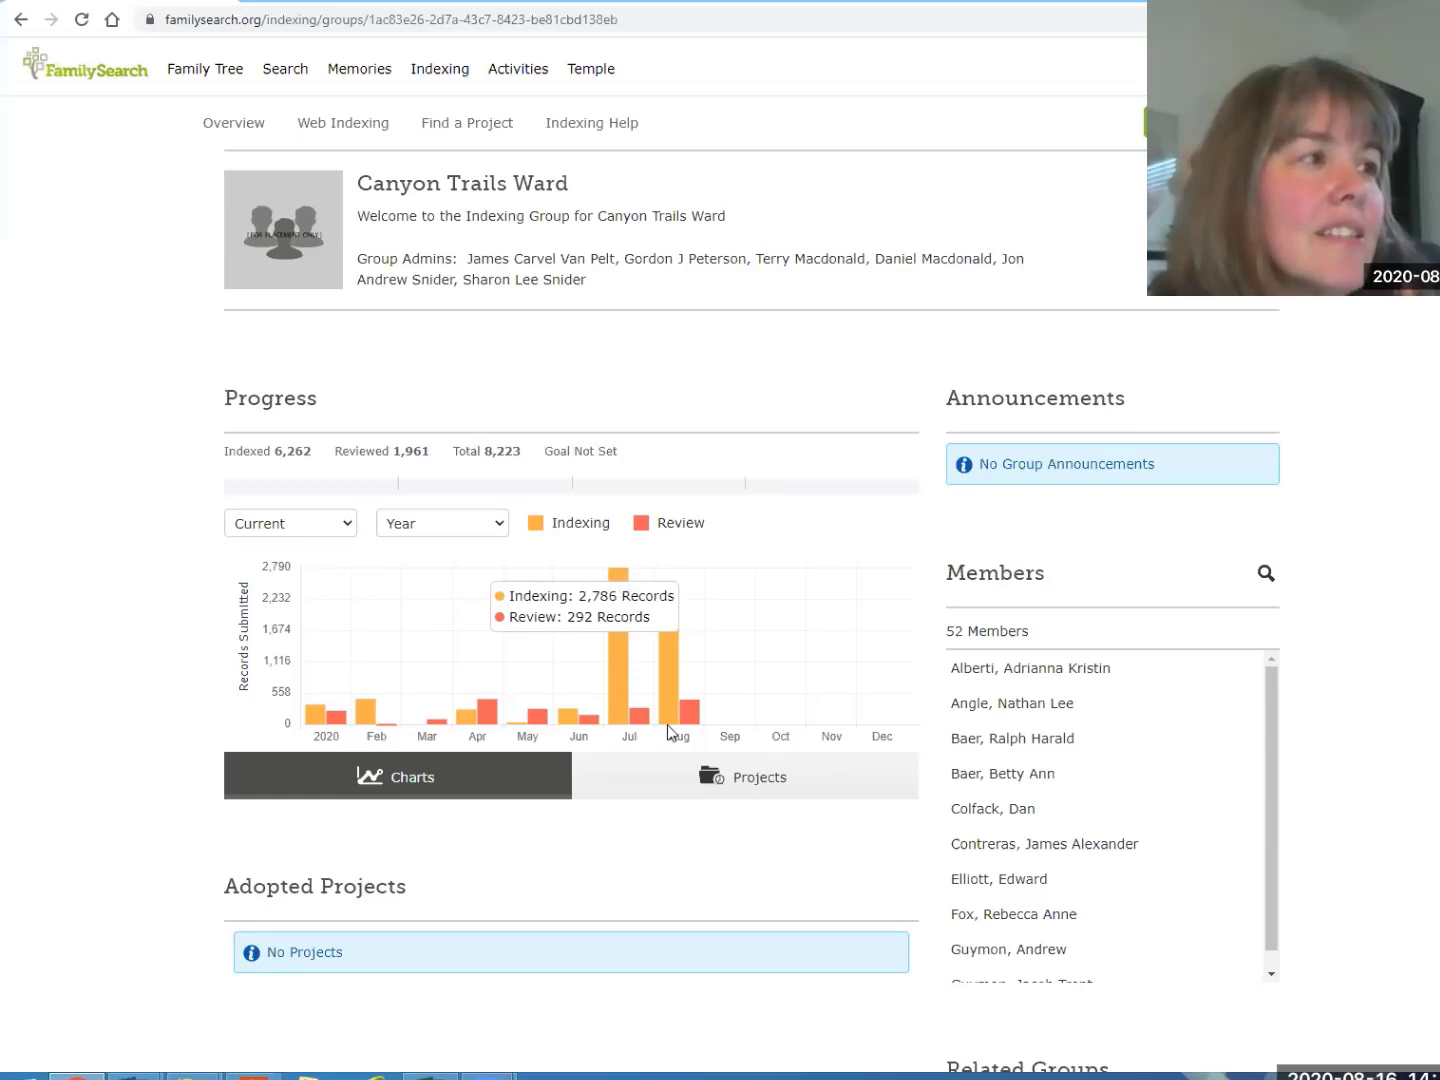
mouse_move(698, 707)
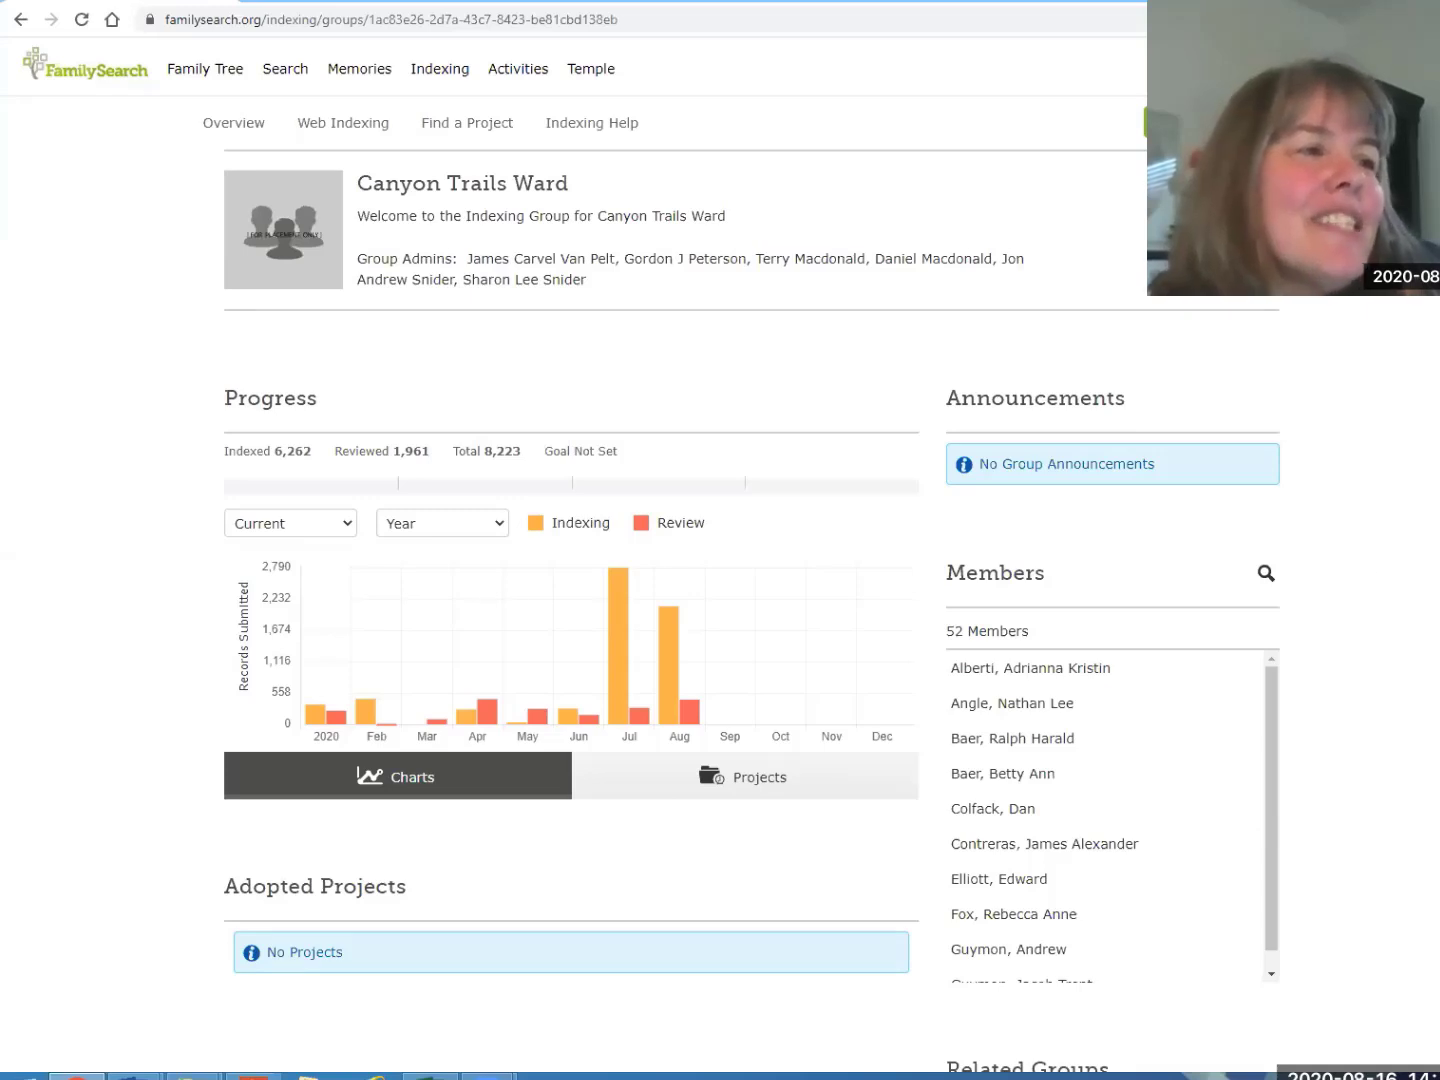
Look through the group's member list and administrators, and return to the indexing Overview page
scroll(1276, 490, down, 3)
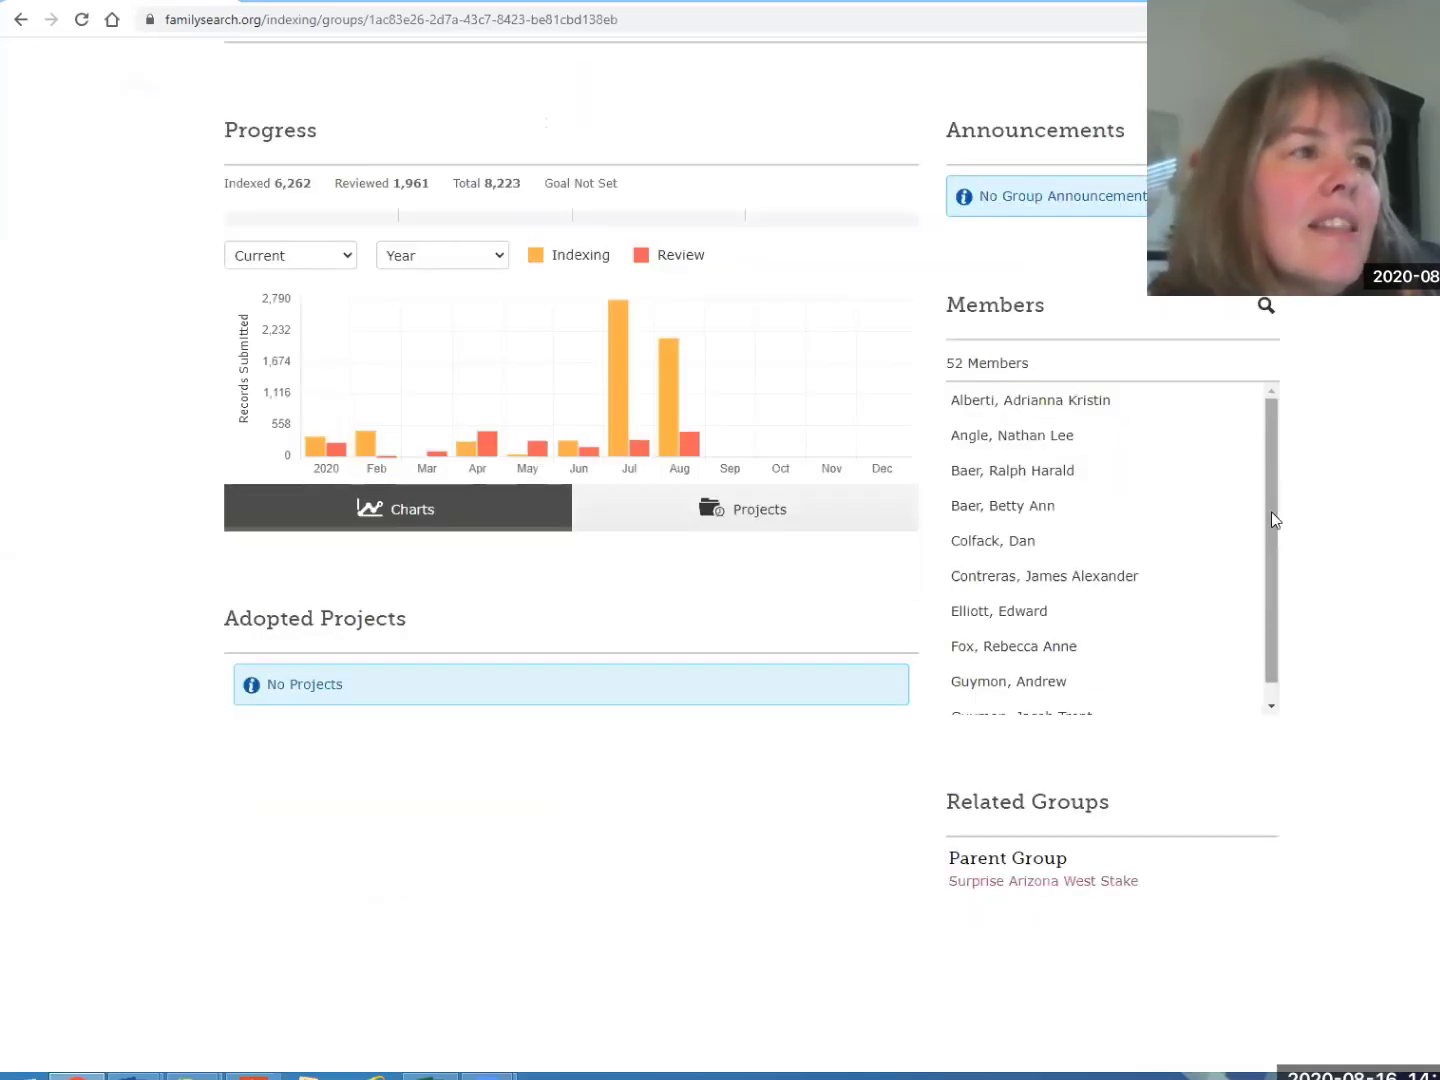
scroll(1272, 648, down, 1)
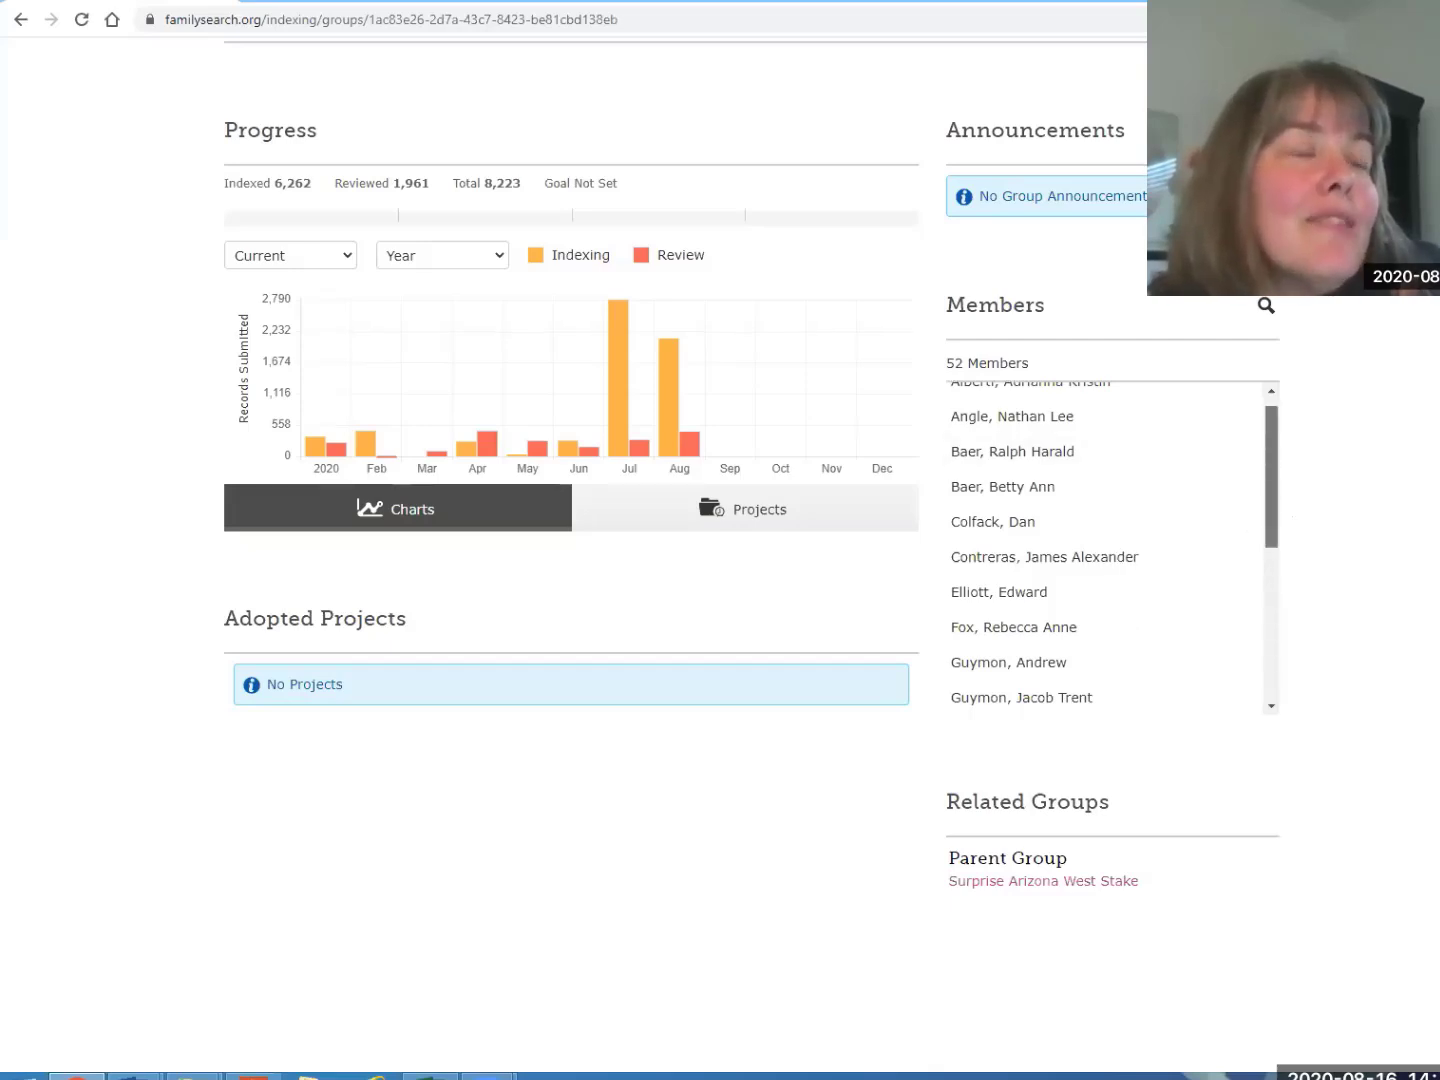
scroll(1272, 470, up, 1)
scroll(570, 291, up, 3)
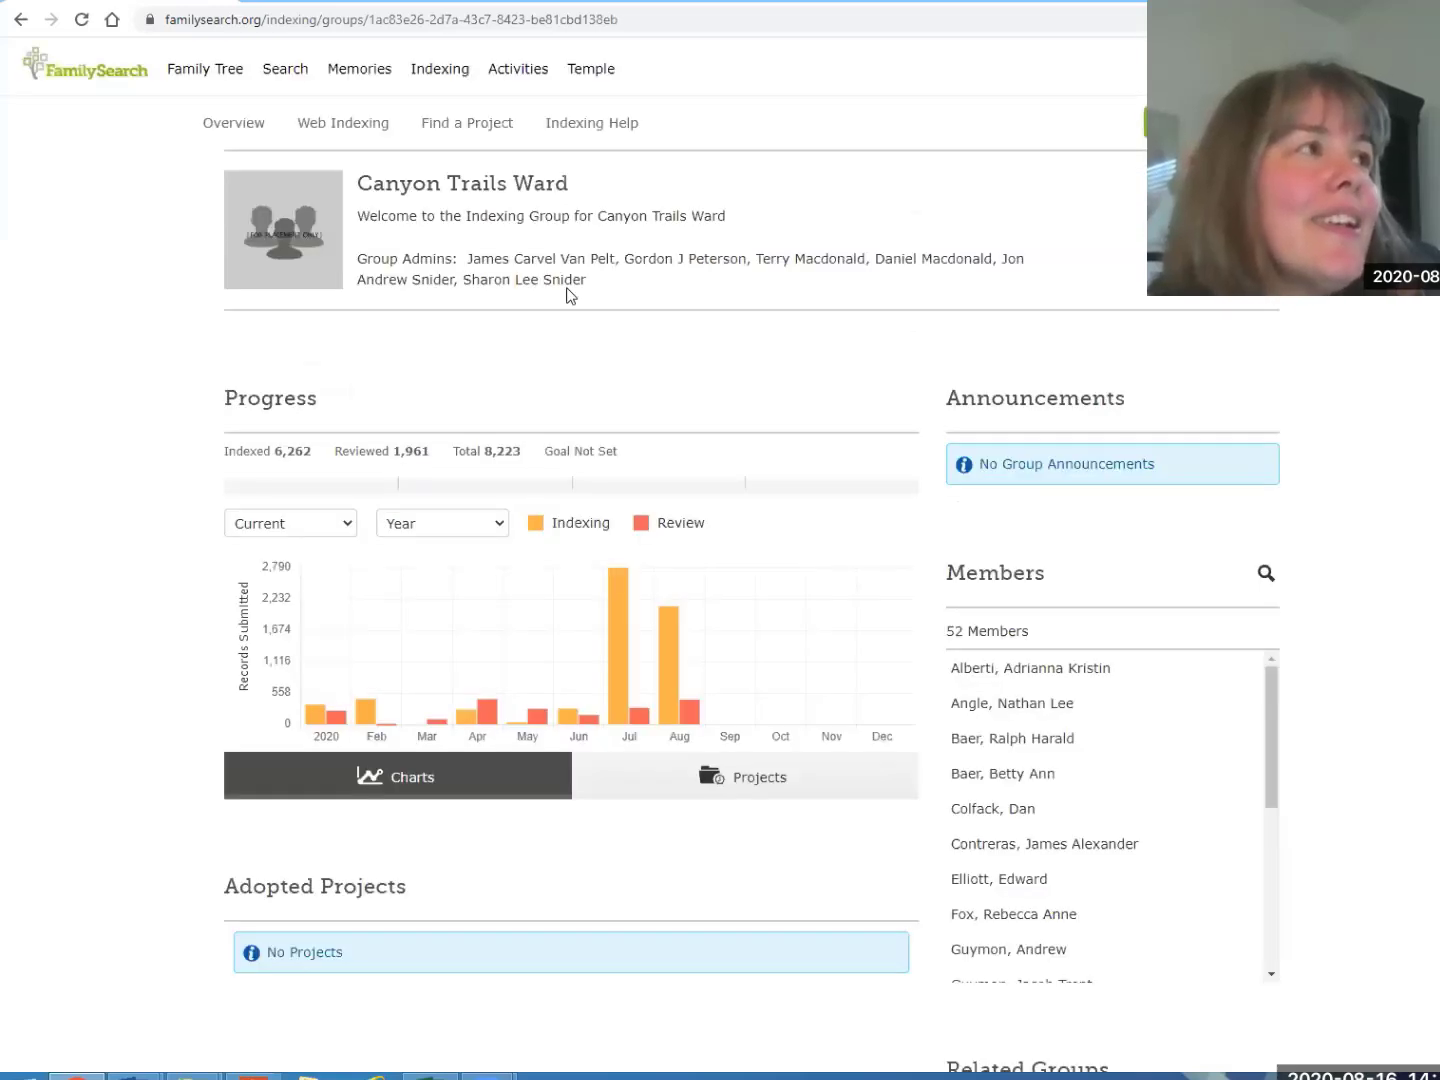
click(233, 124)
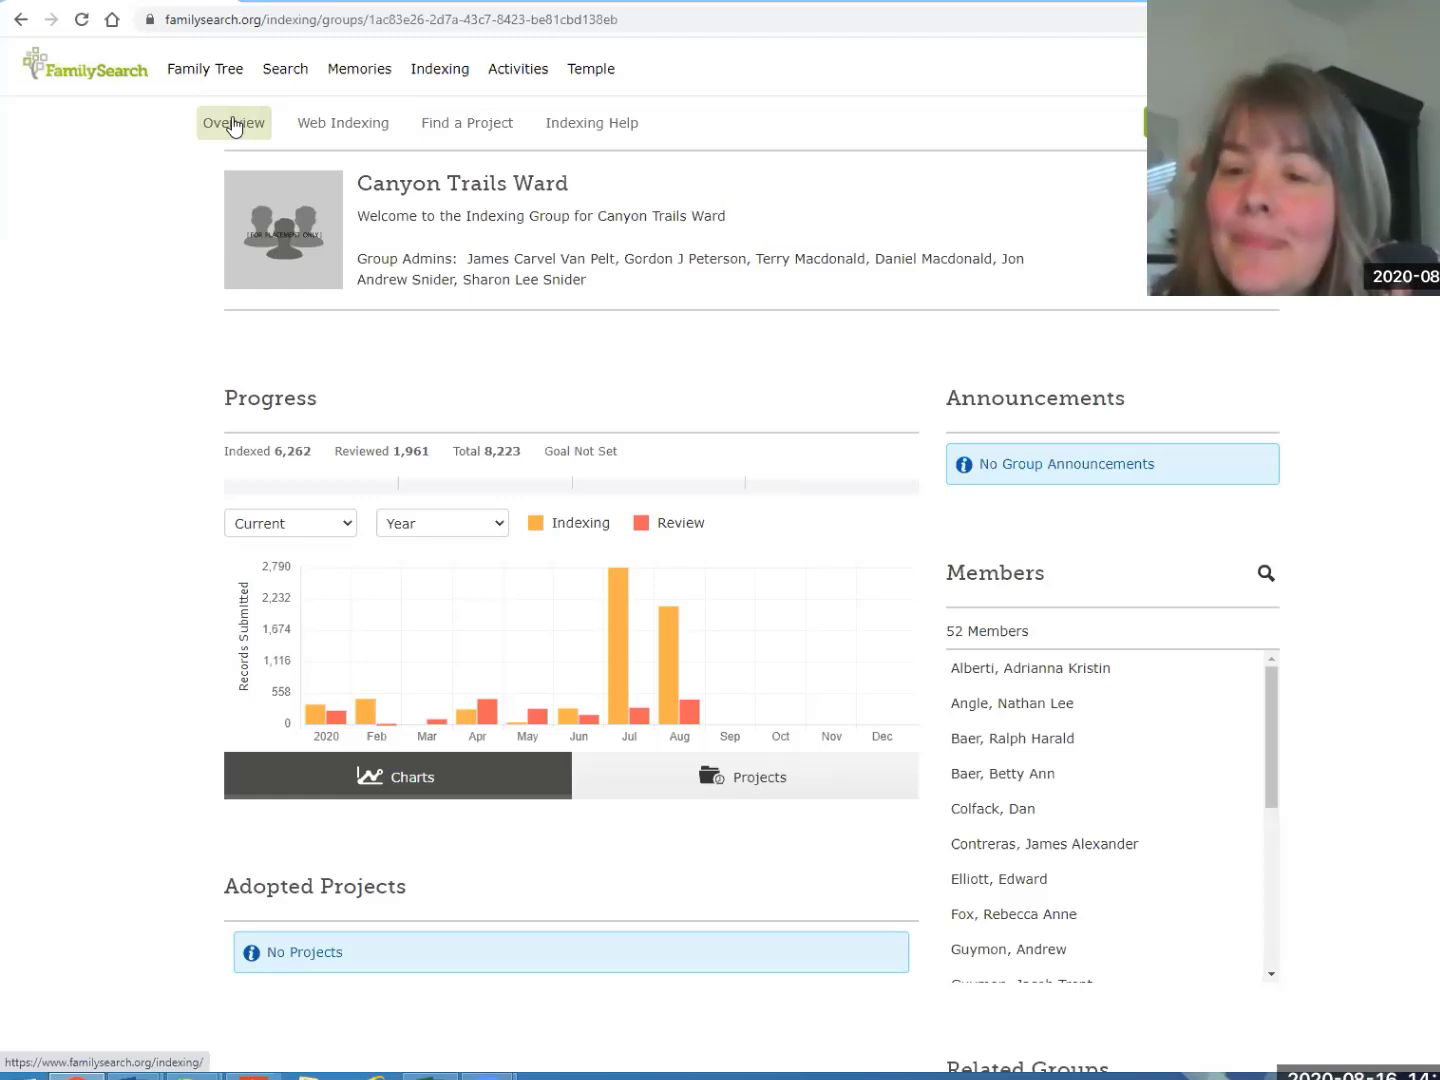
click(233, 124)
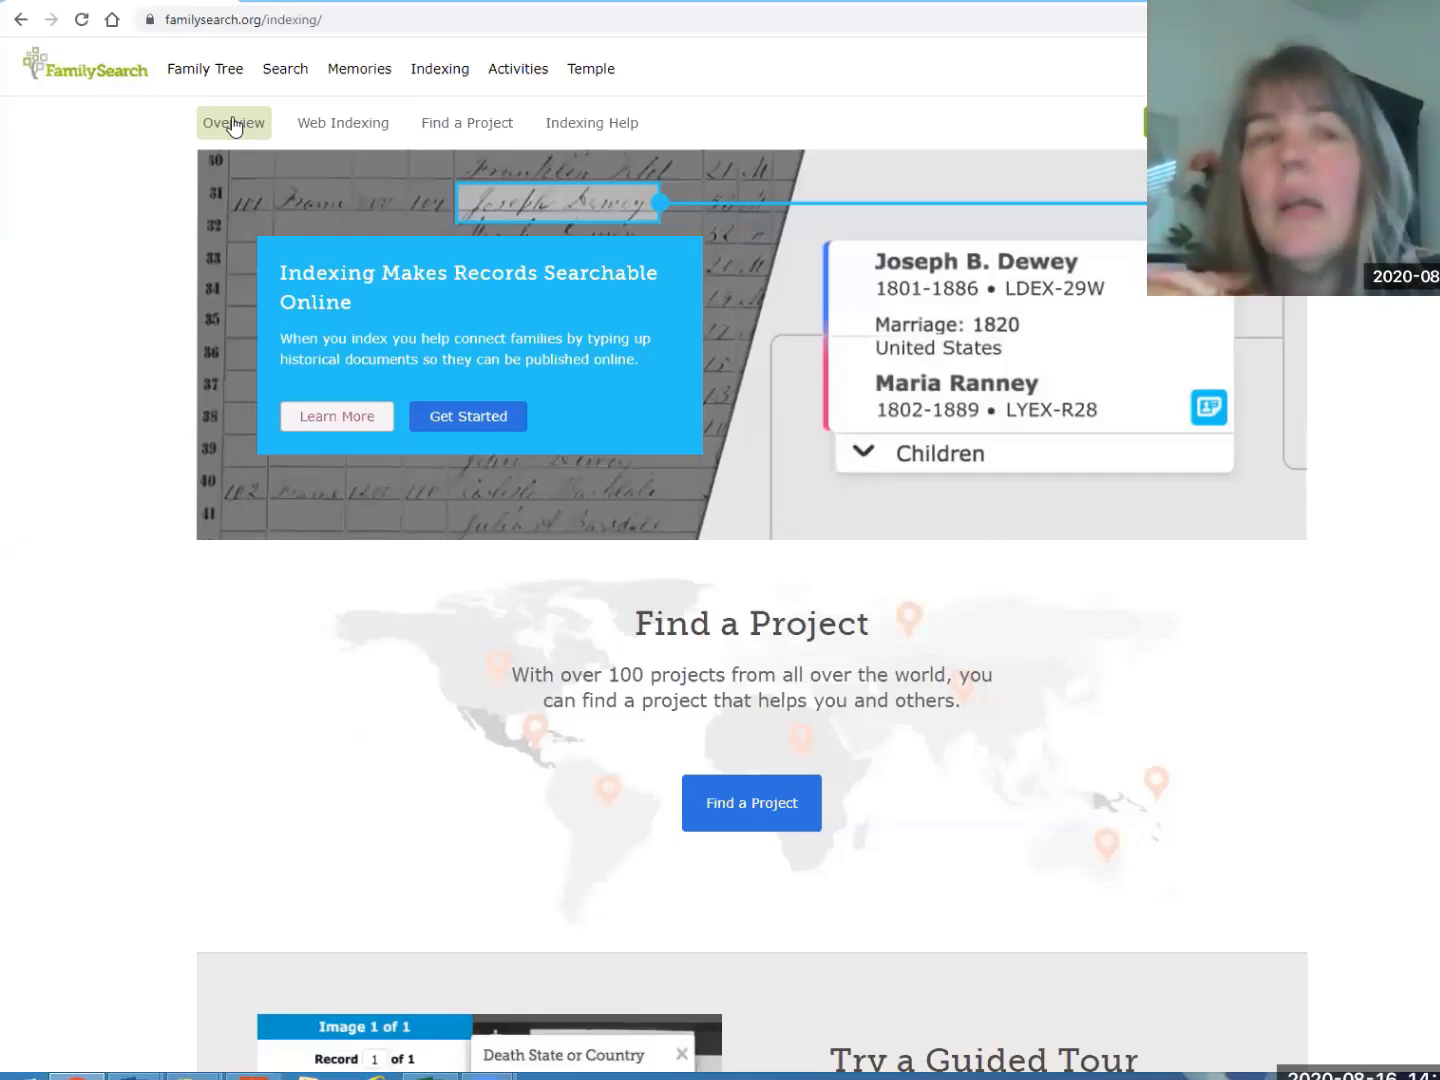
Go to Web Indexing, open the US, Wisconsin—Marriage Records, 1907–1939 batch and accept its privacy notice
click(438, 76)
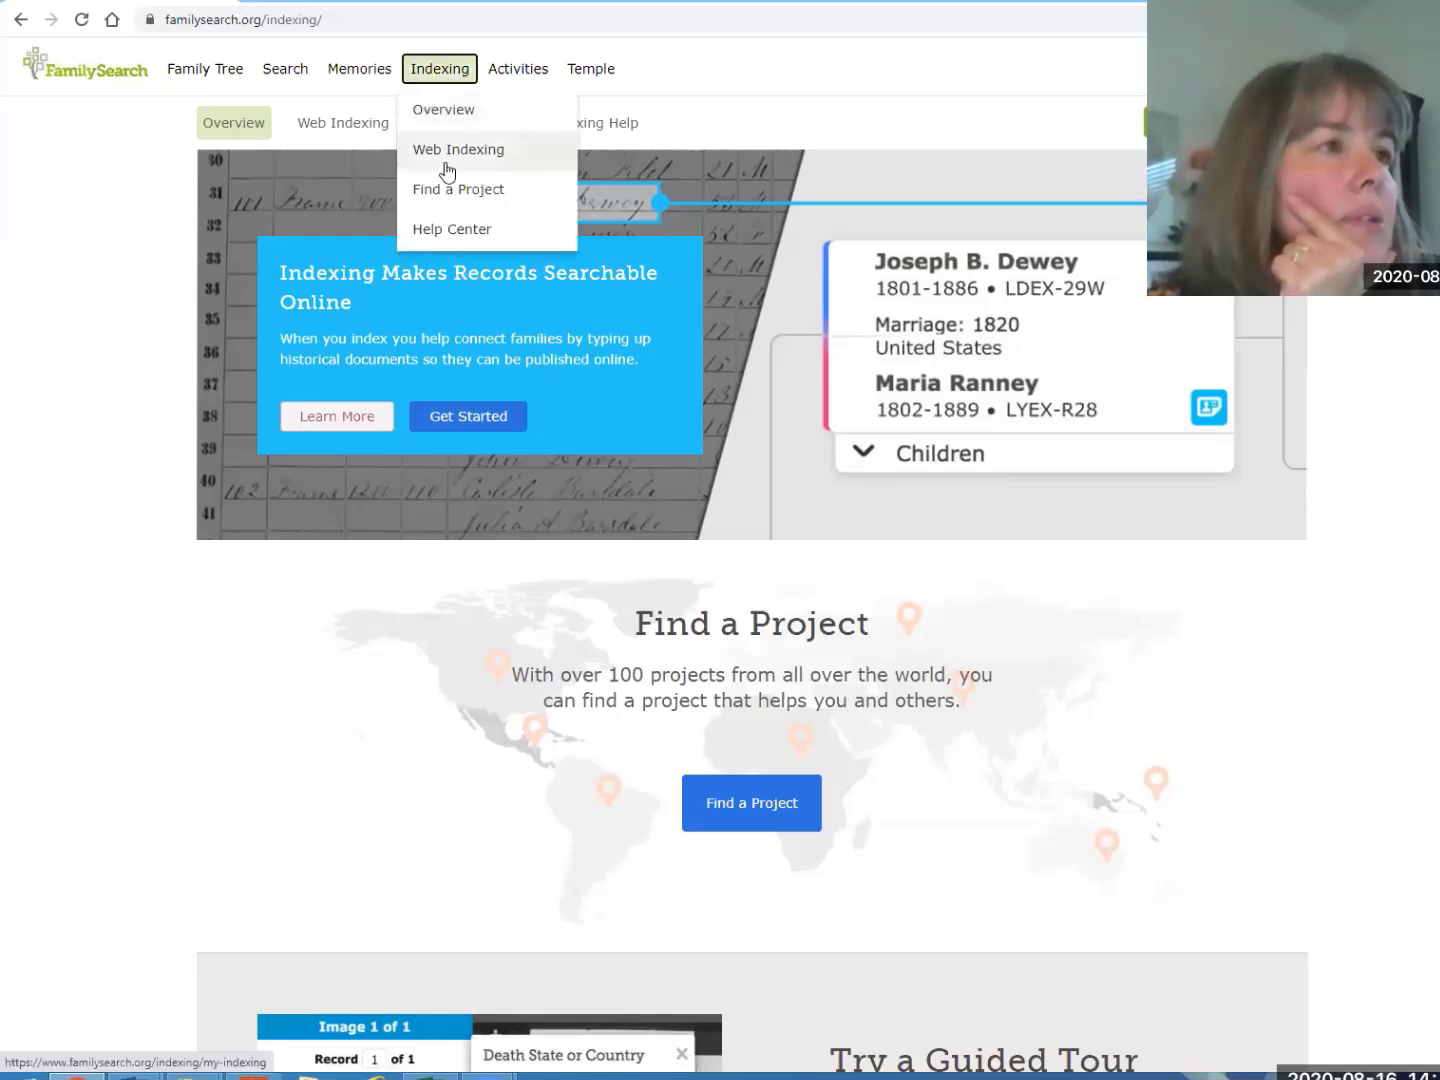
click(447, 169)
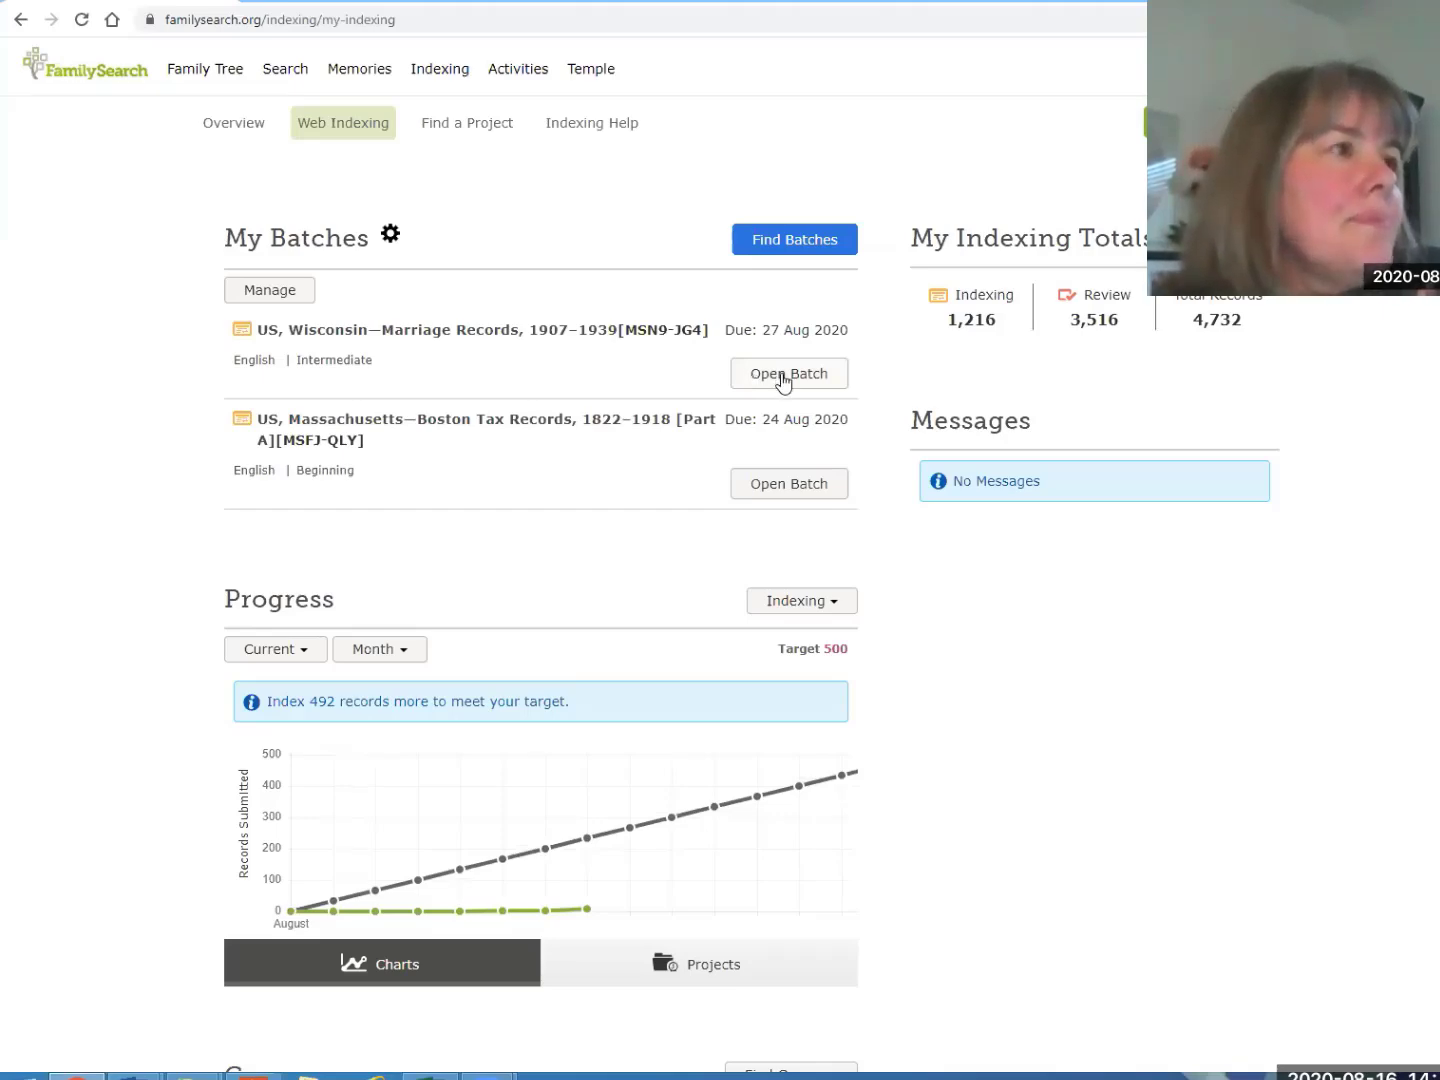
click(782, 379)
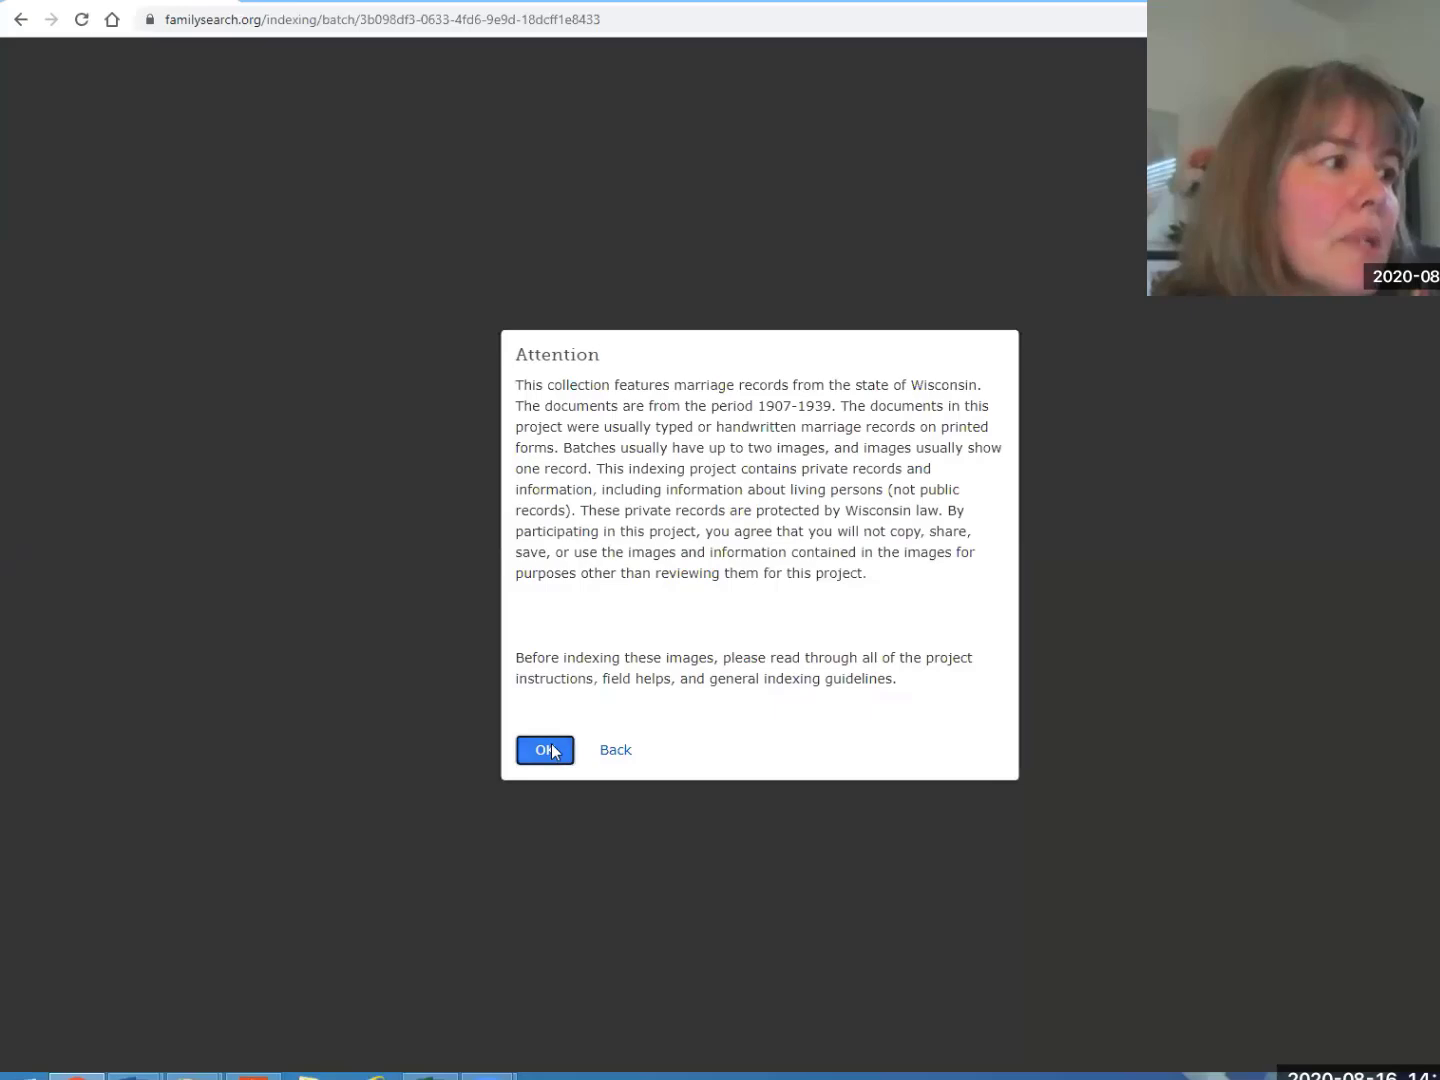
click(548, 751)
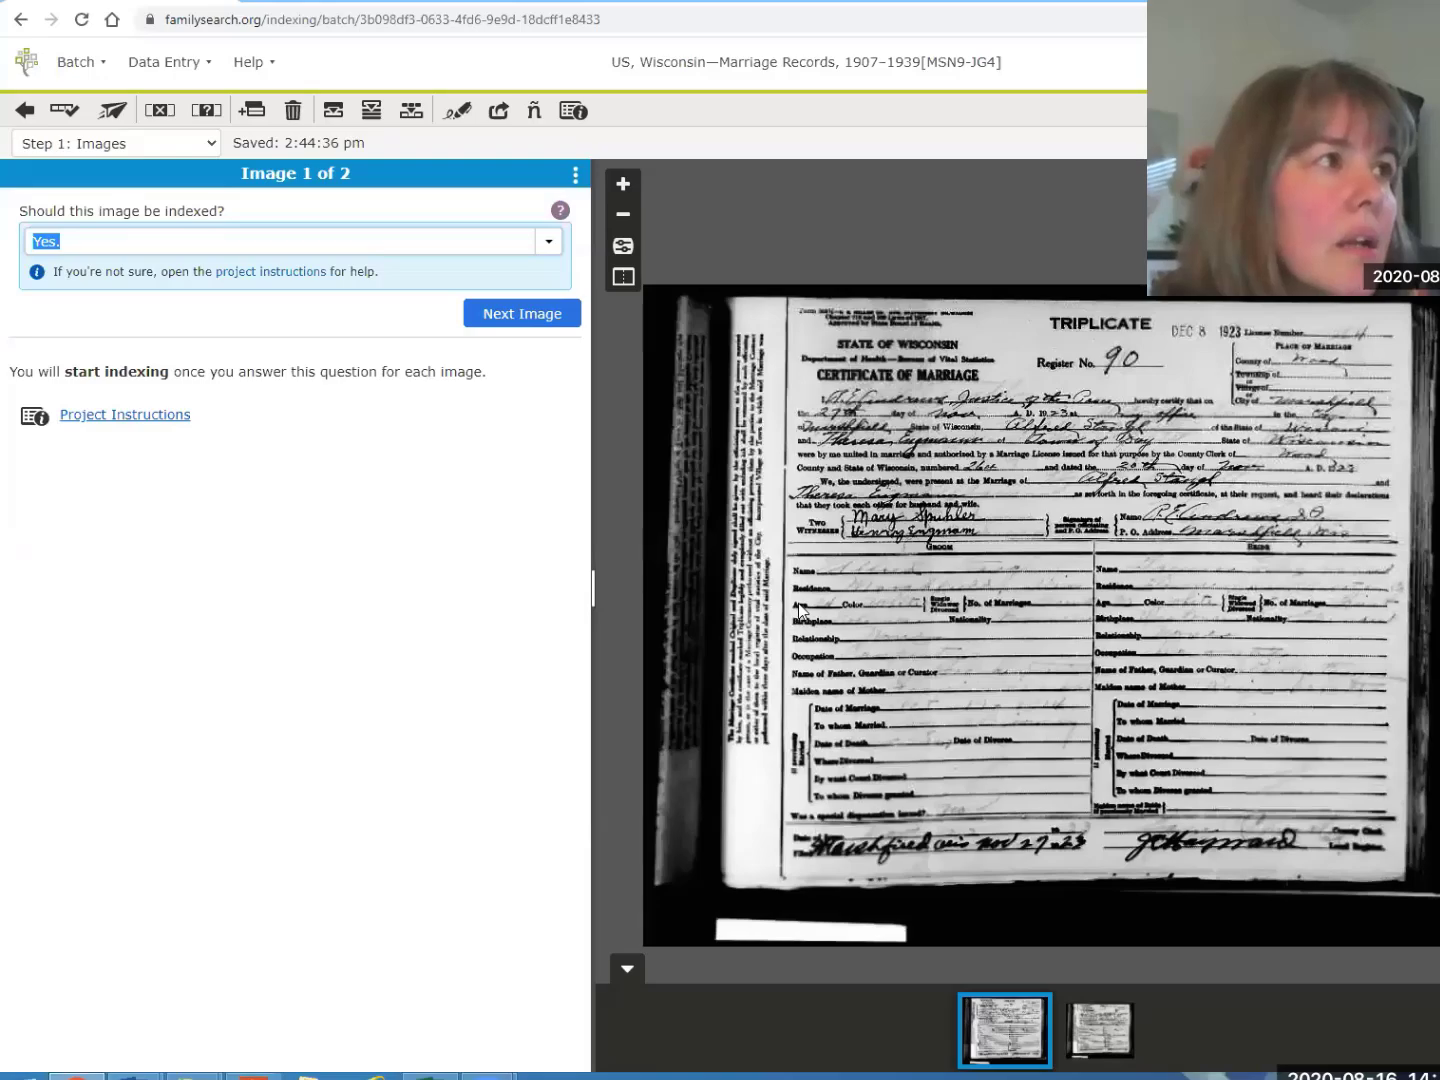
Enlarge the first marriage certificate image and examine its handwritten entries, from the heading down to the groom's details
click(621, 184)
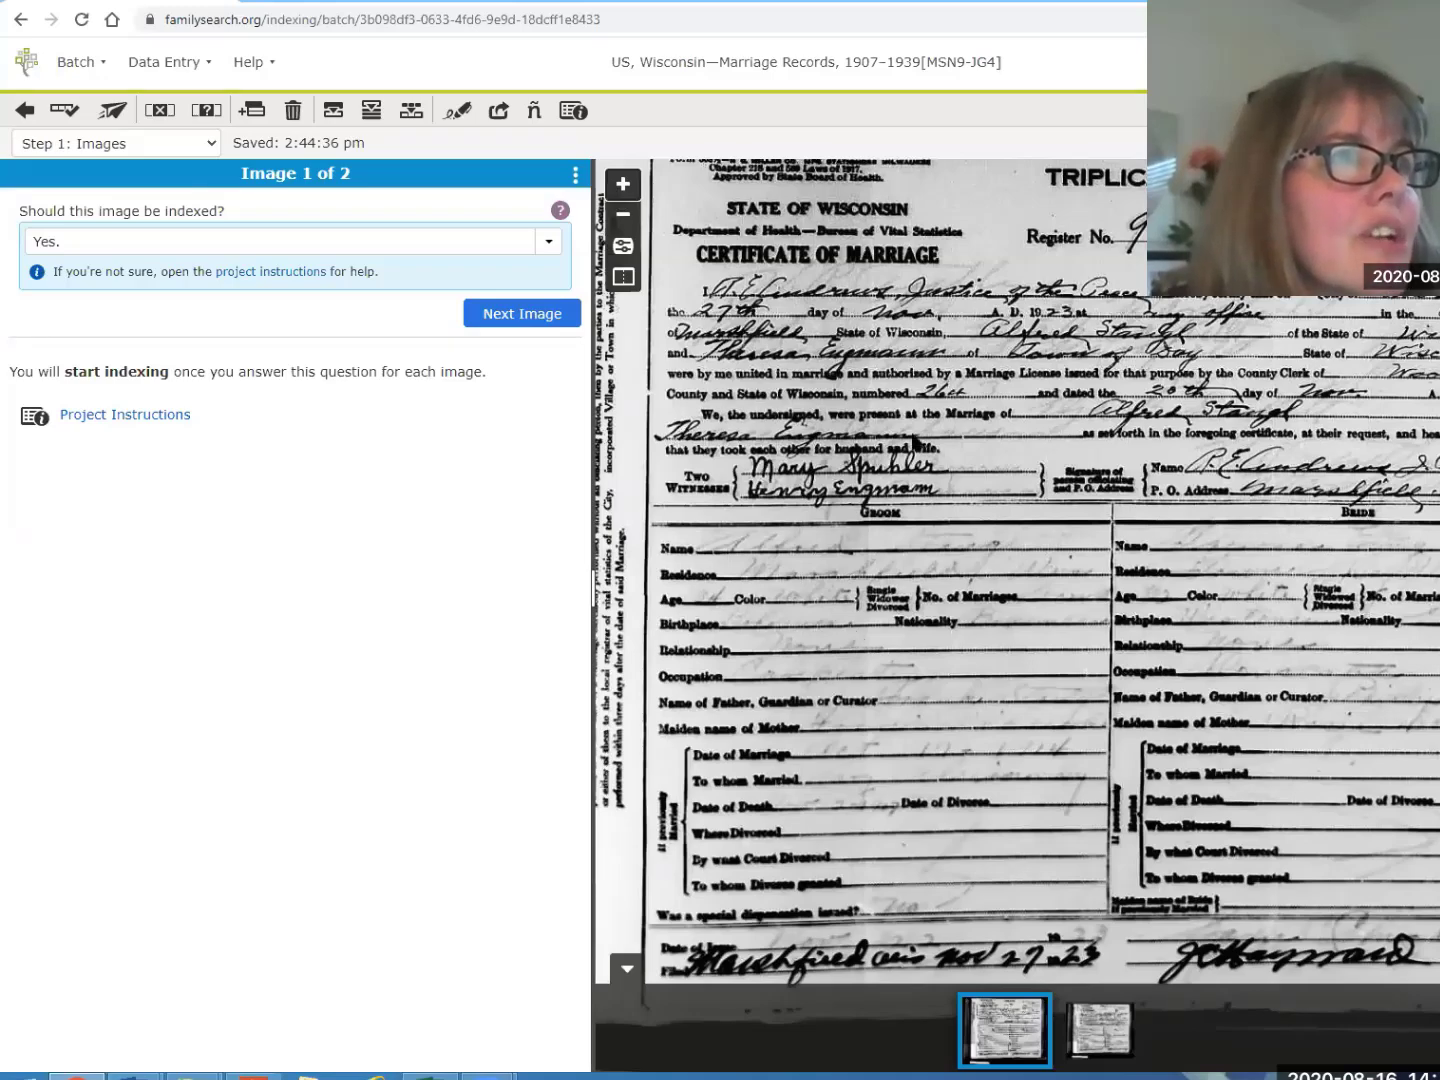
scroll(743, 446, up, 2)
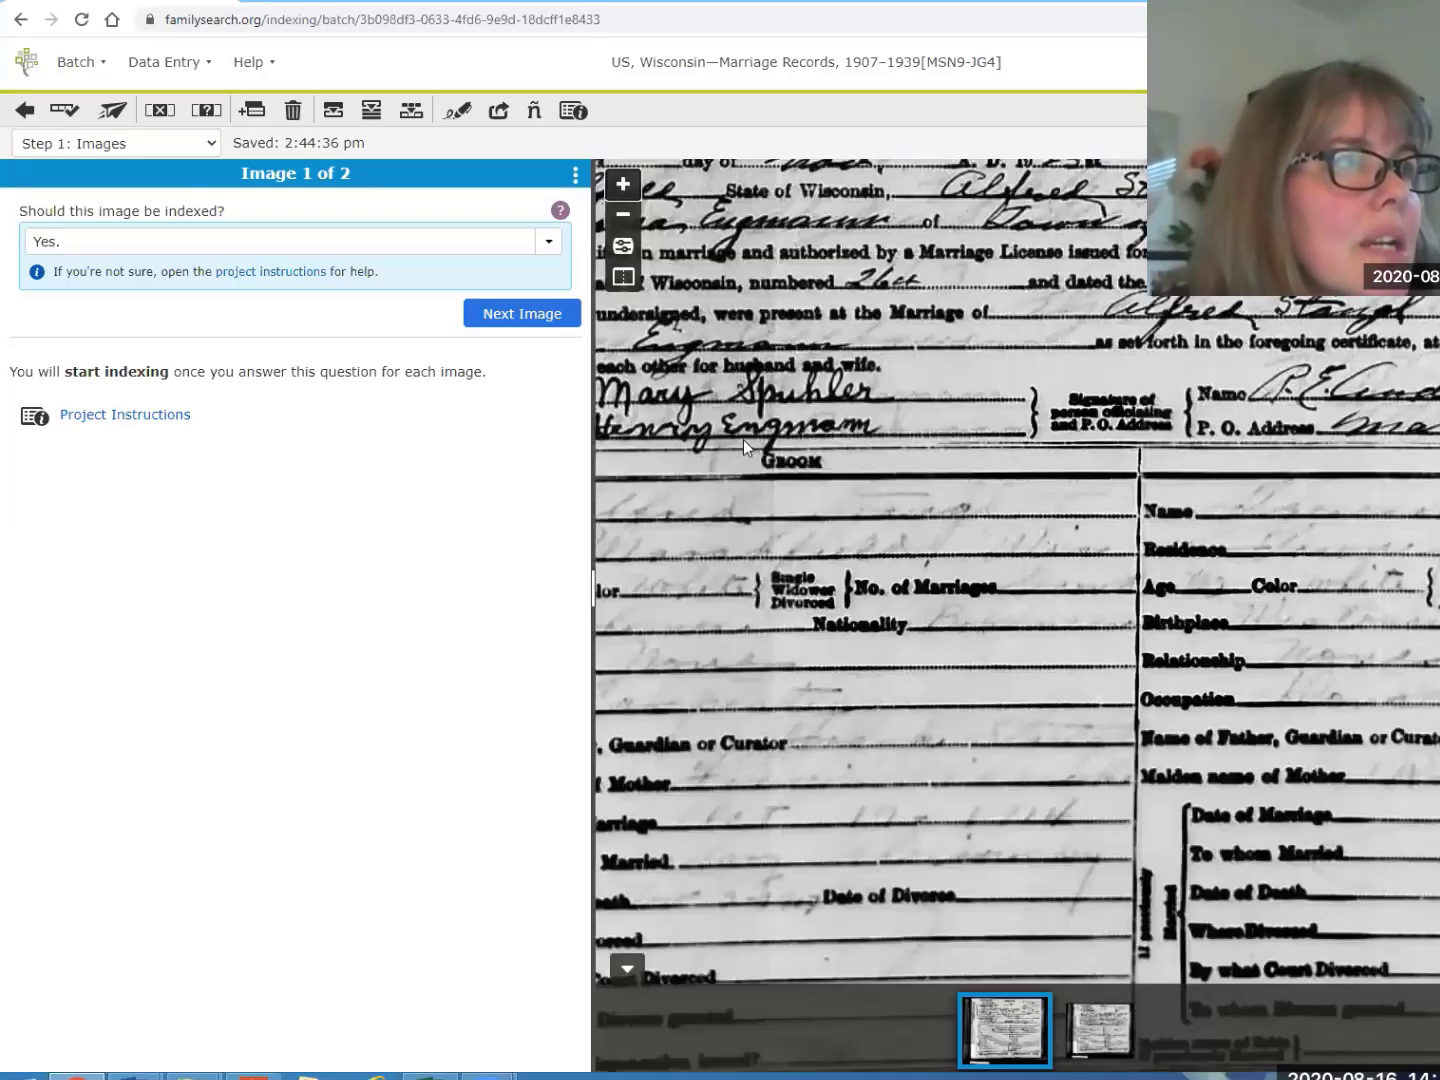
drag(743, 439, 842, 701)
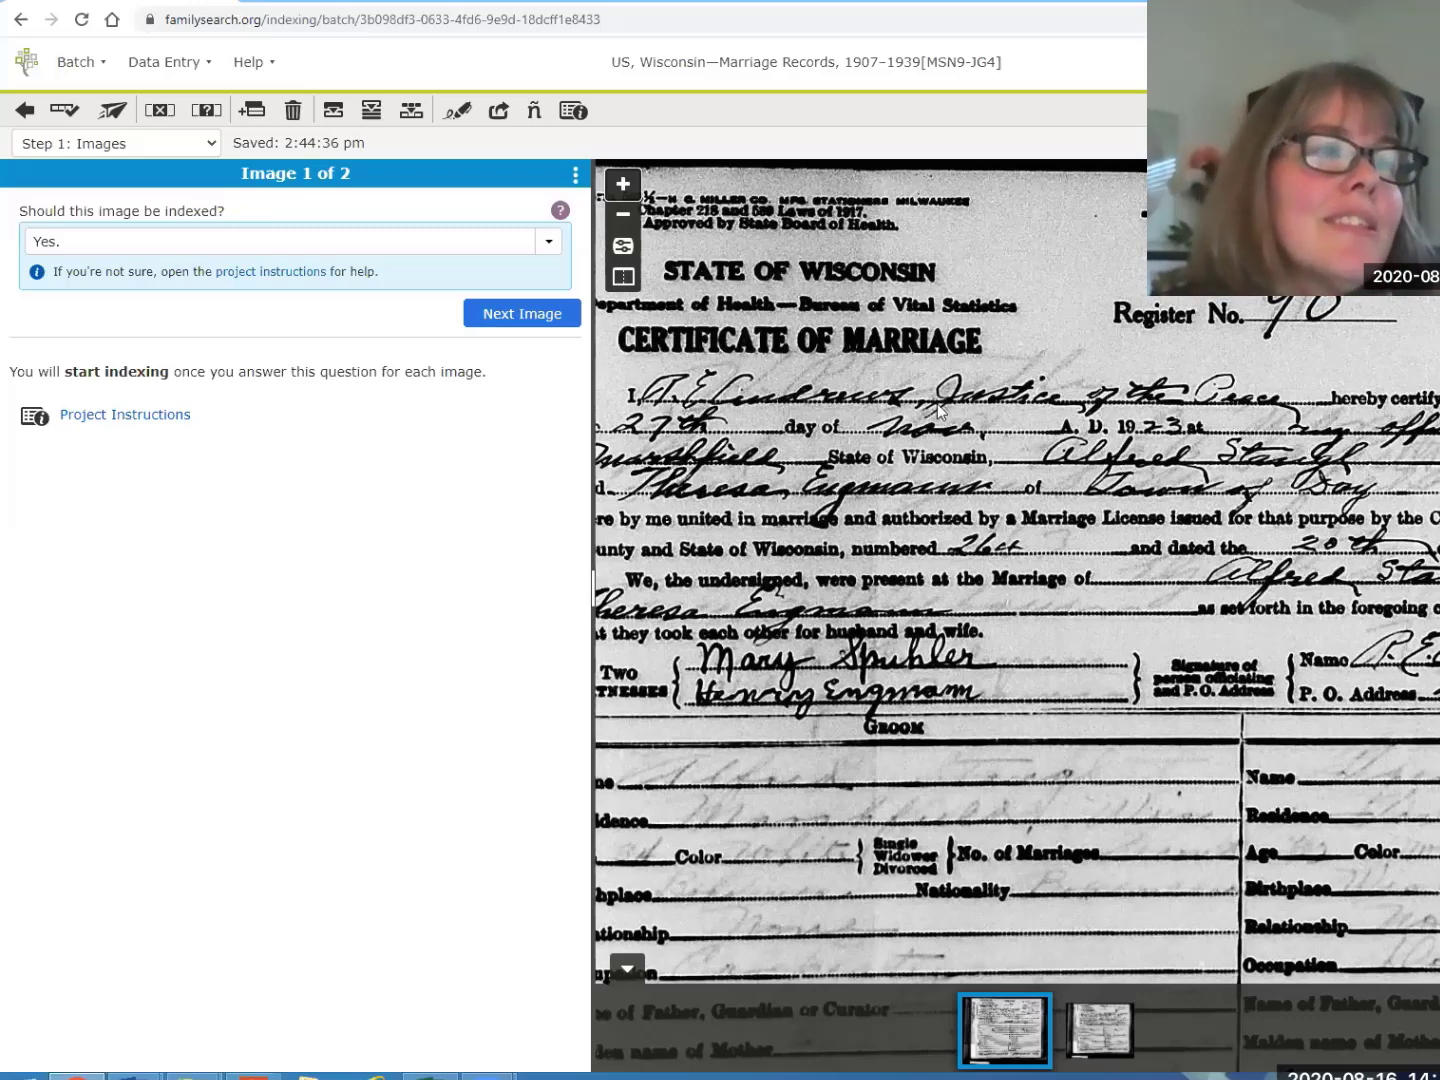
scroll(948, 460, down, 2)
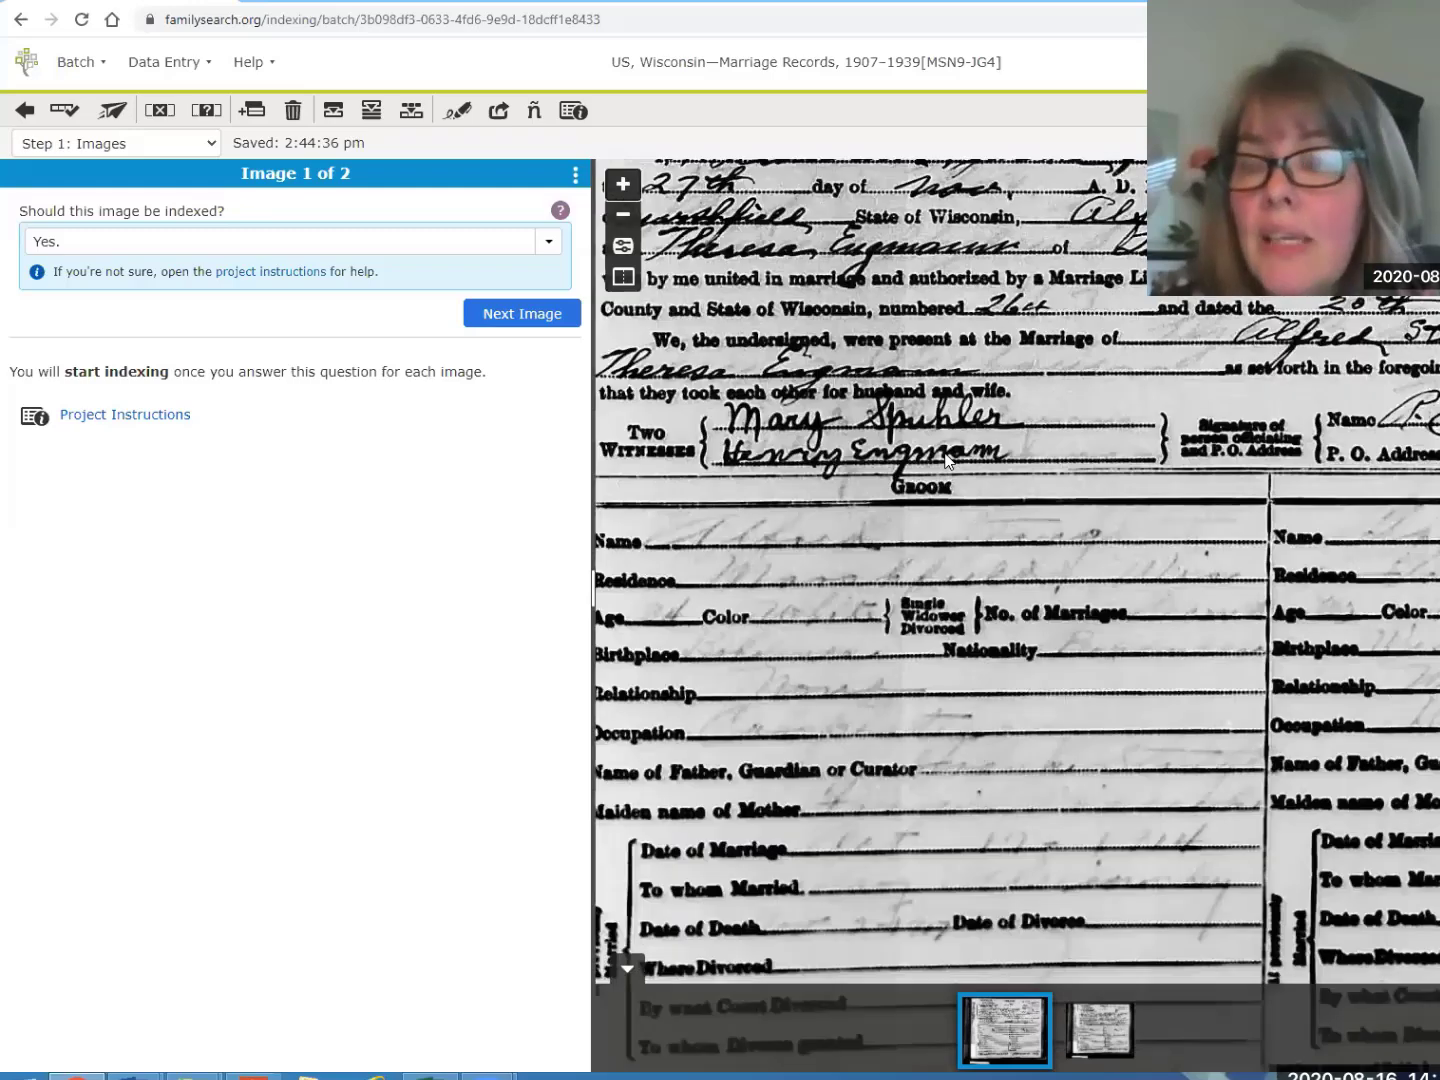
scroll(949, 461, down, 1)
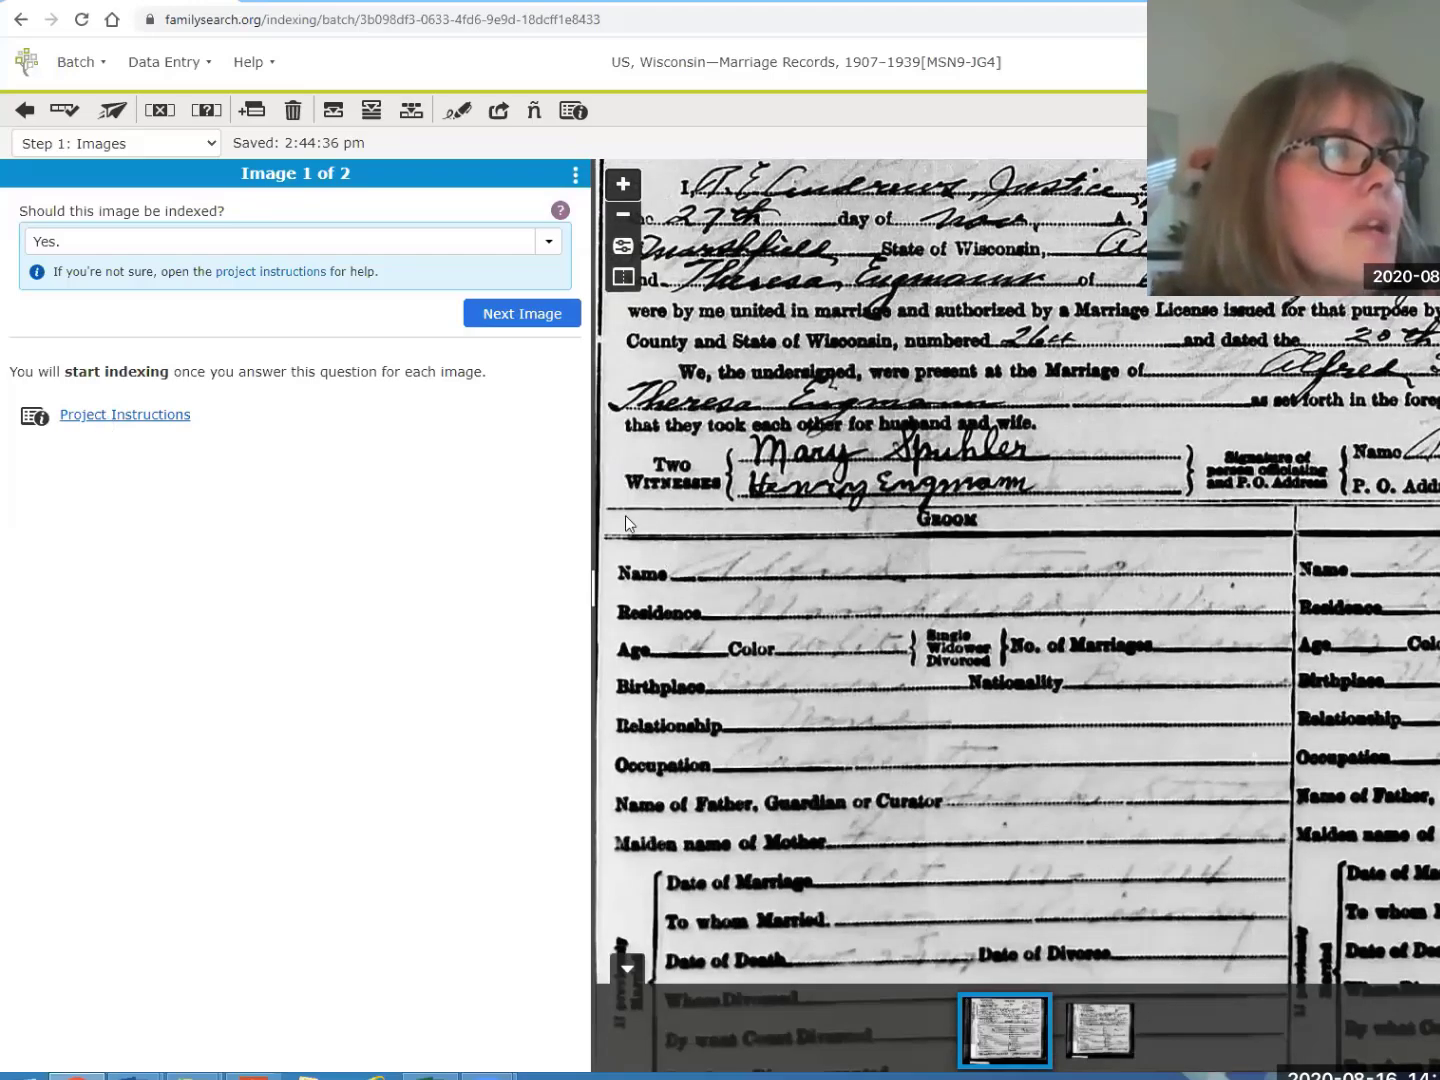
Open the Project Instructions, look through the What to Index examples and expand the General Indexing Guidelines
key(Tab)
key(Return)
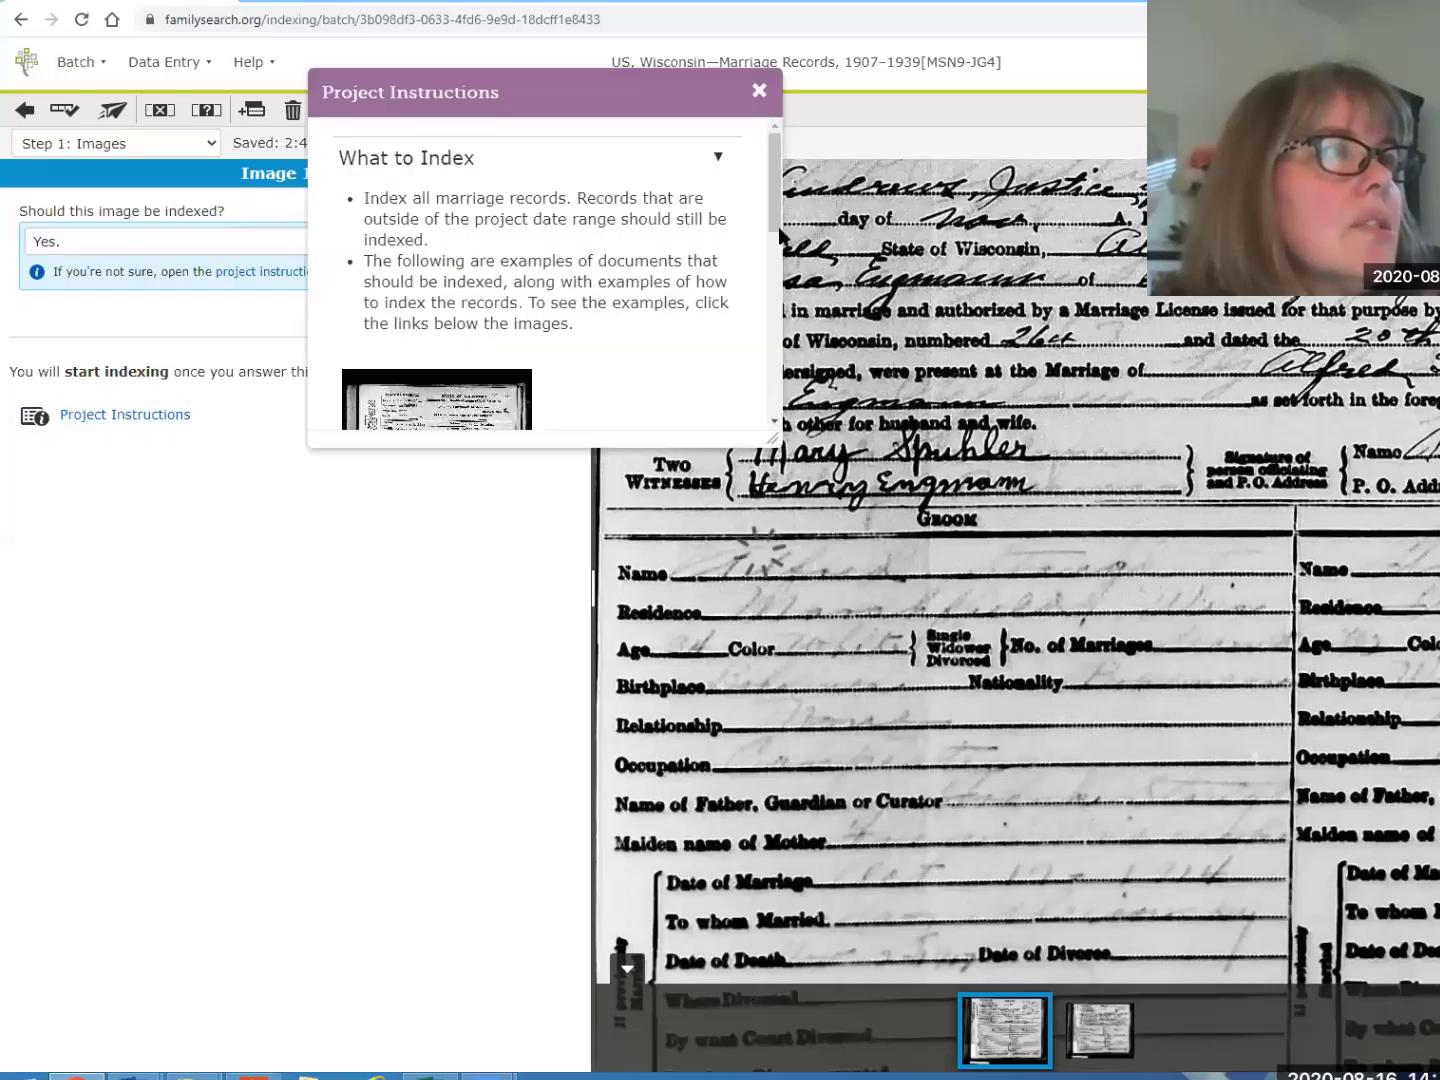
scroll(776, 235, down, 1)
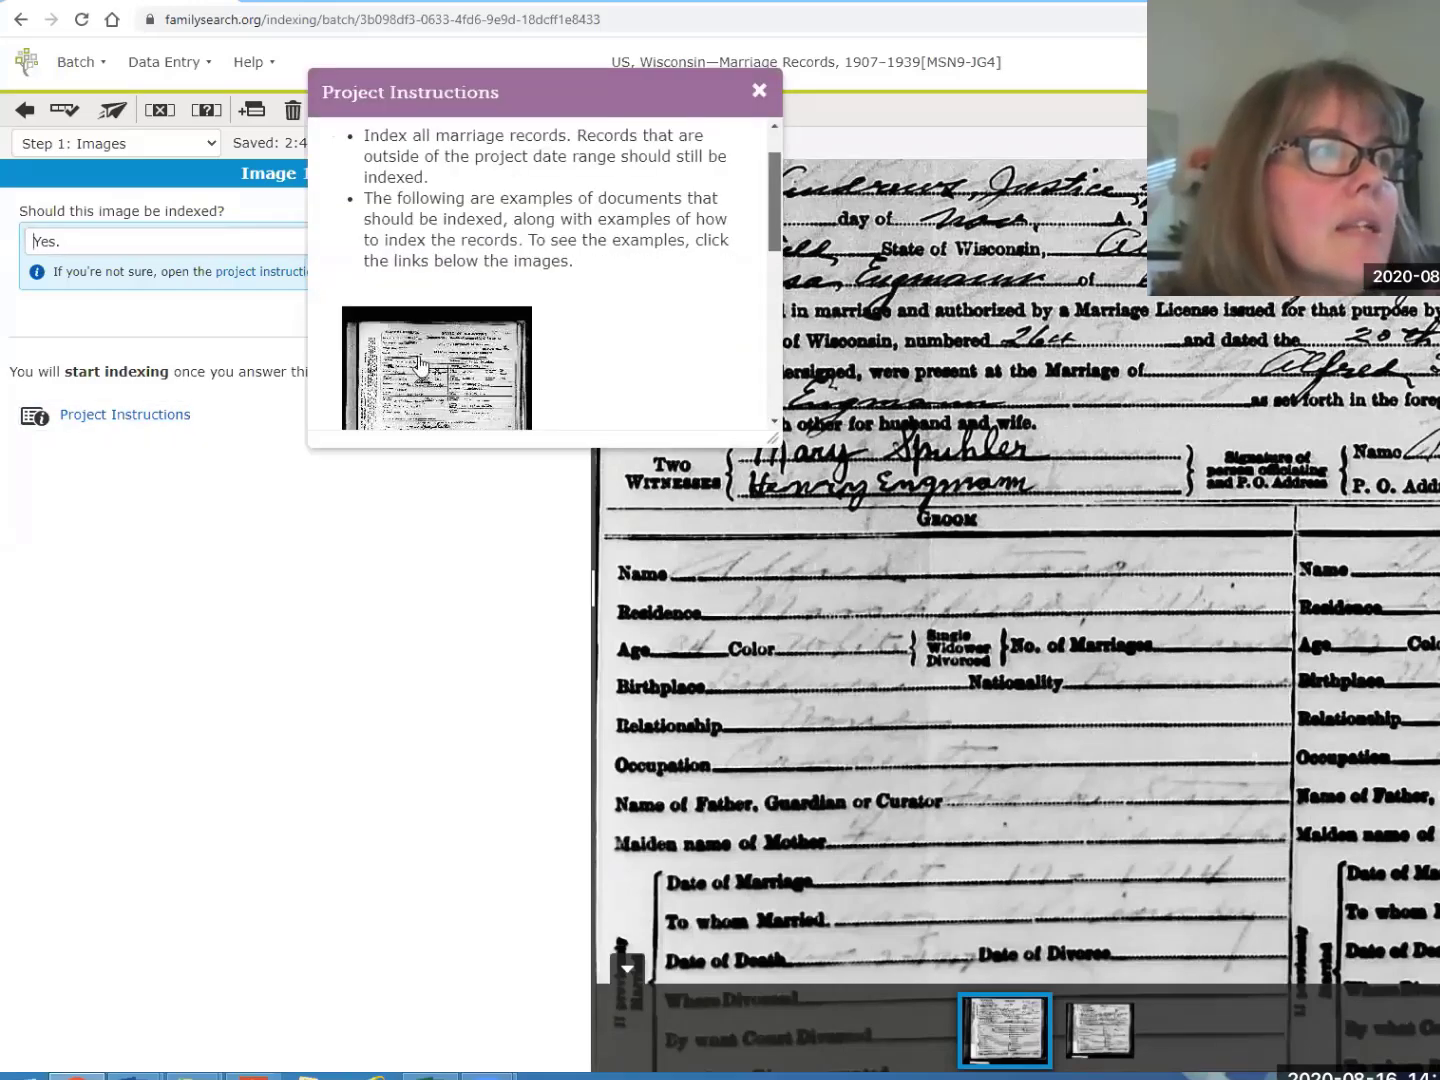
scroll(575, 397, down, 2)
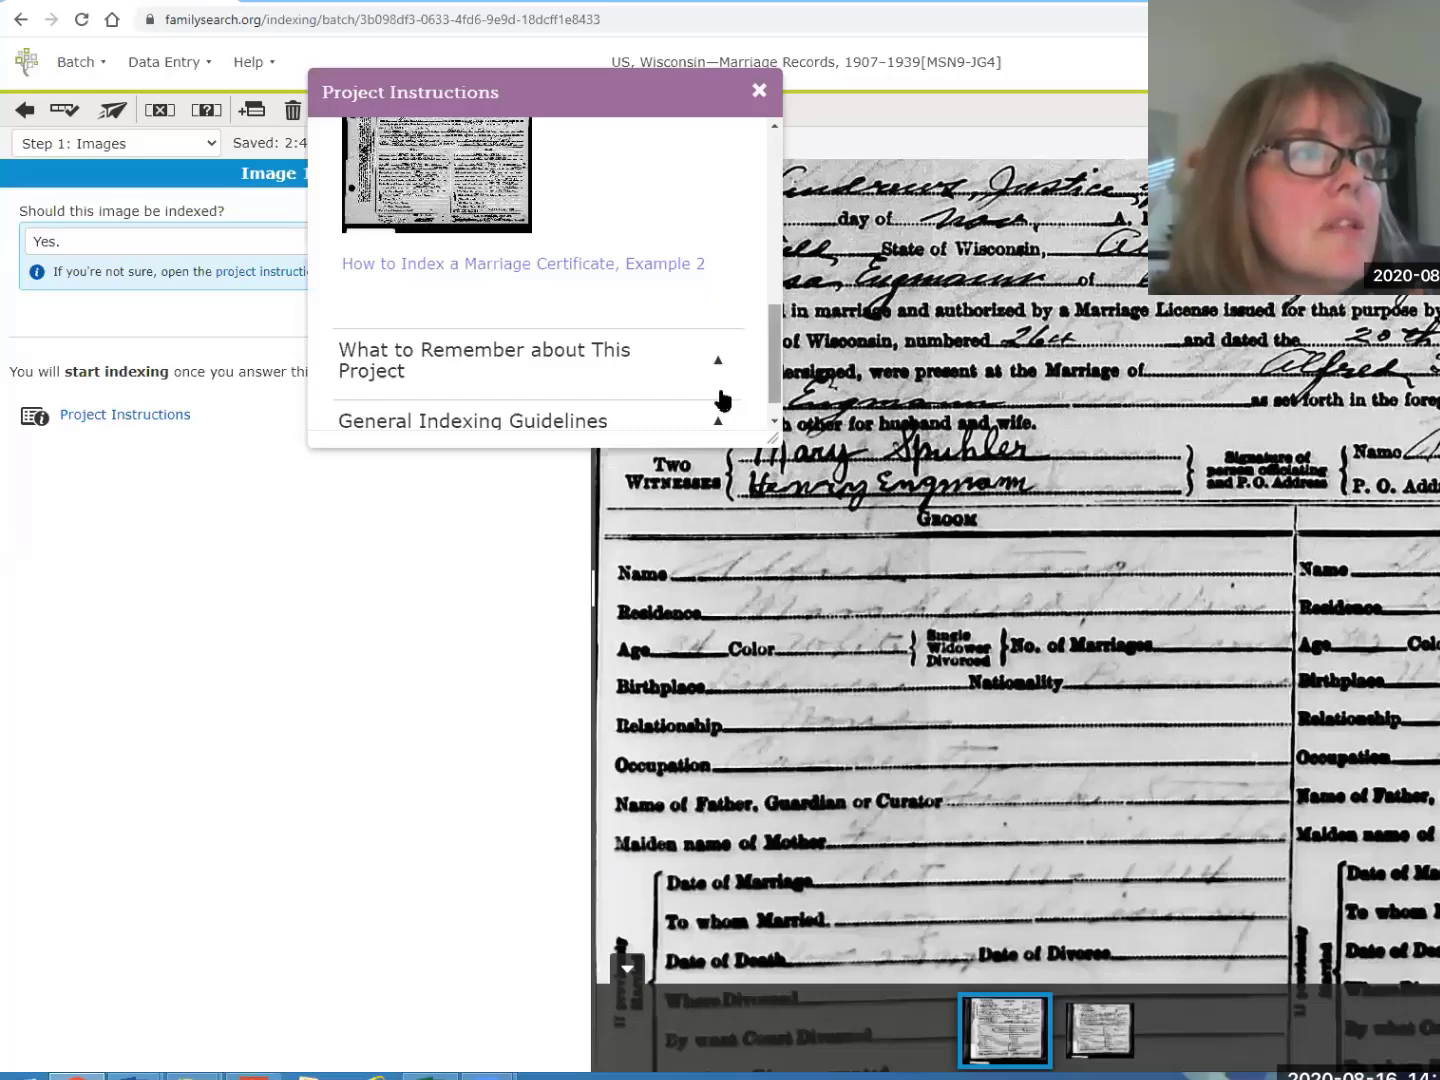
scroll(722, 400, down, 1)
click(740, 388)
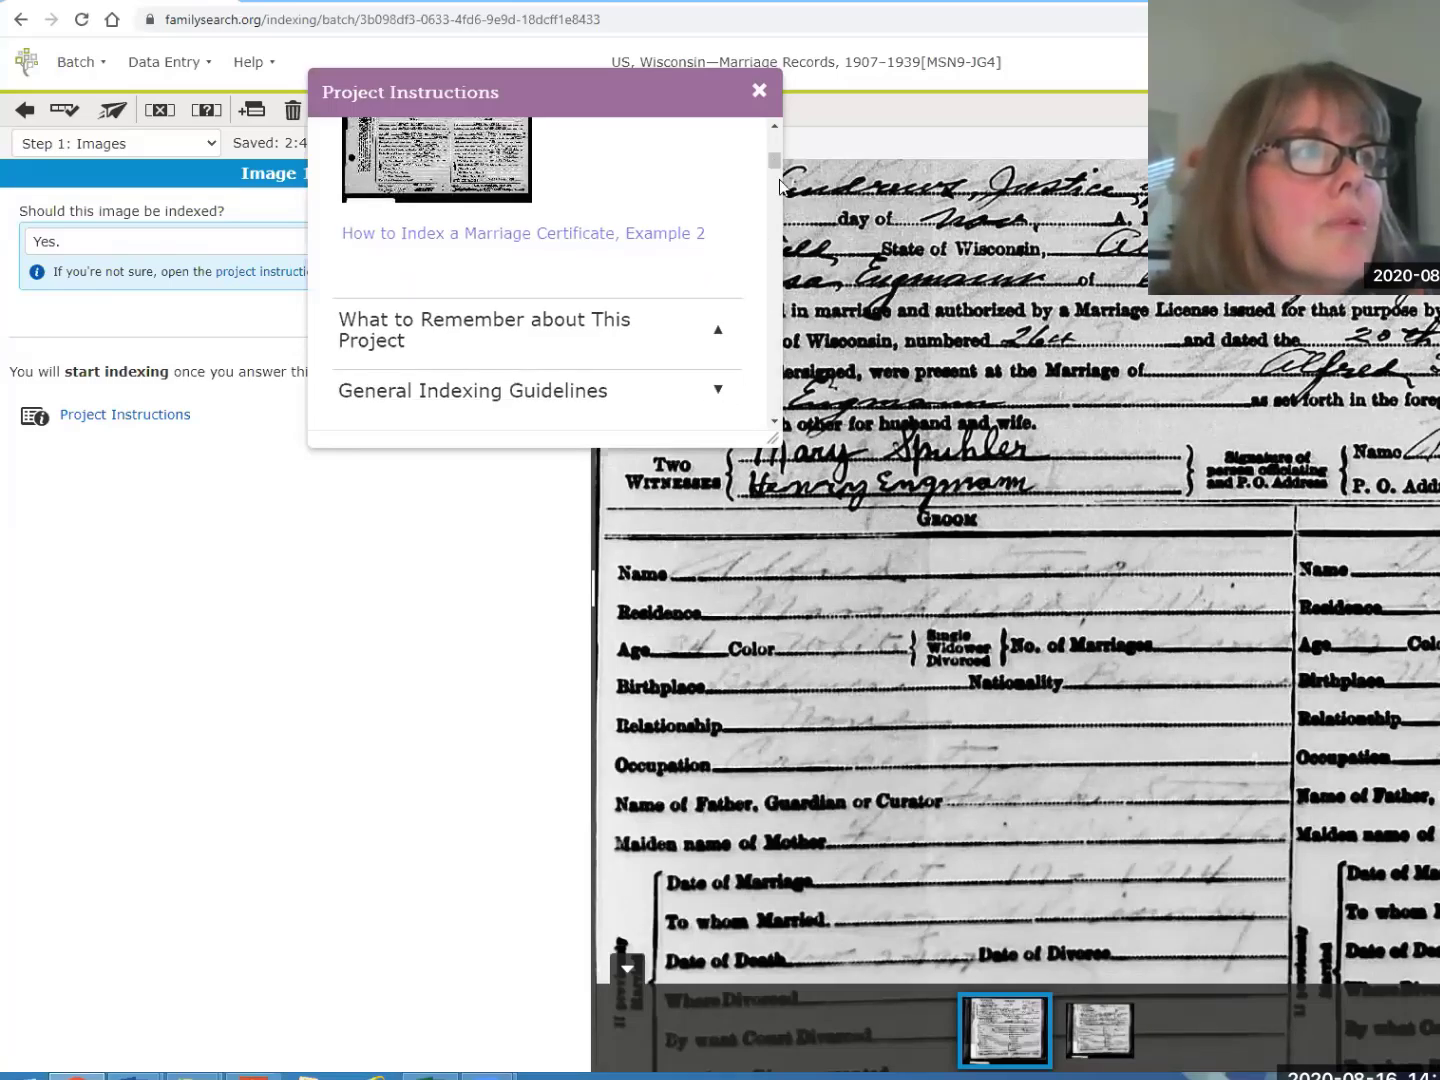
Read the Names and Alias Names guidelines, close the Project Instructions and return to the Web Indexing page
scroll(780, 191, down, 3)
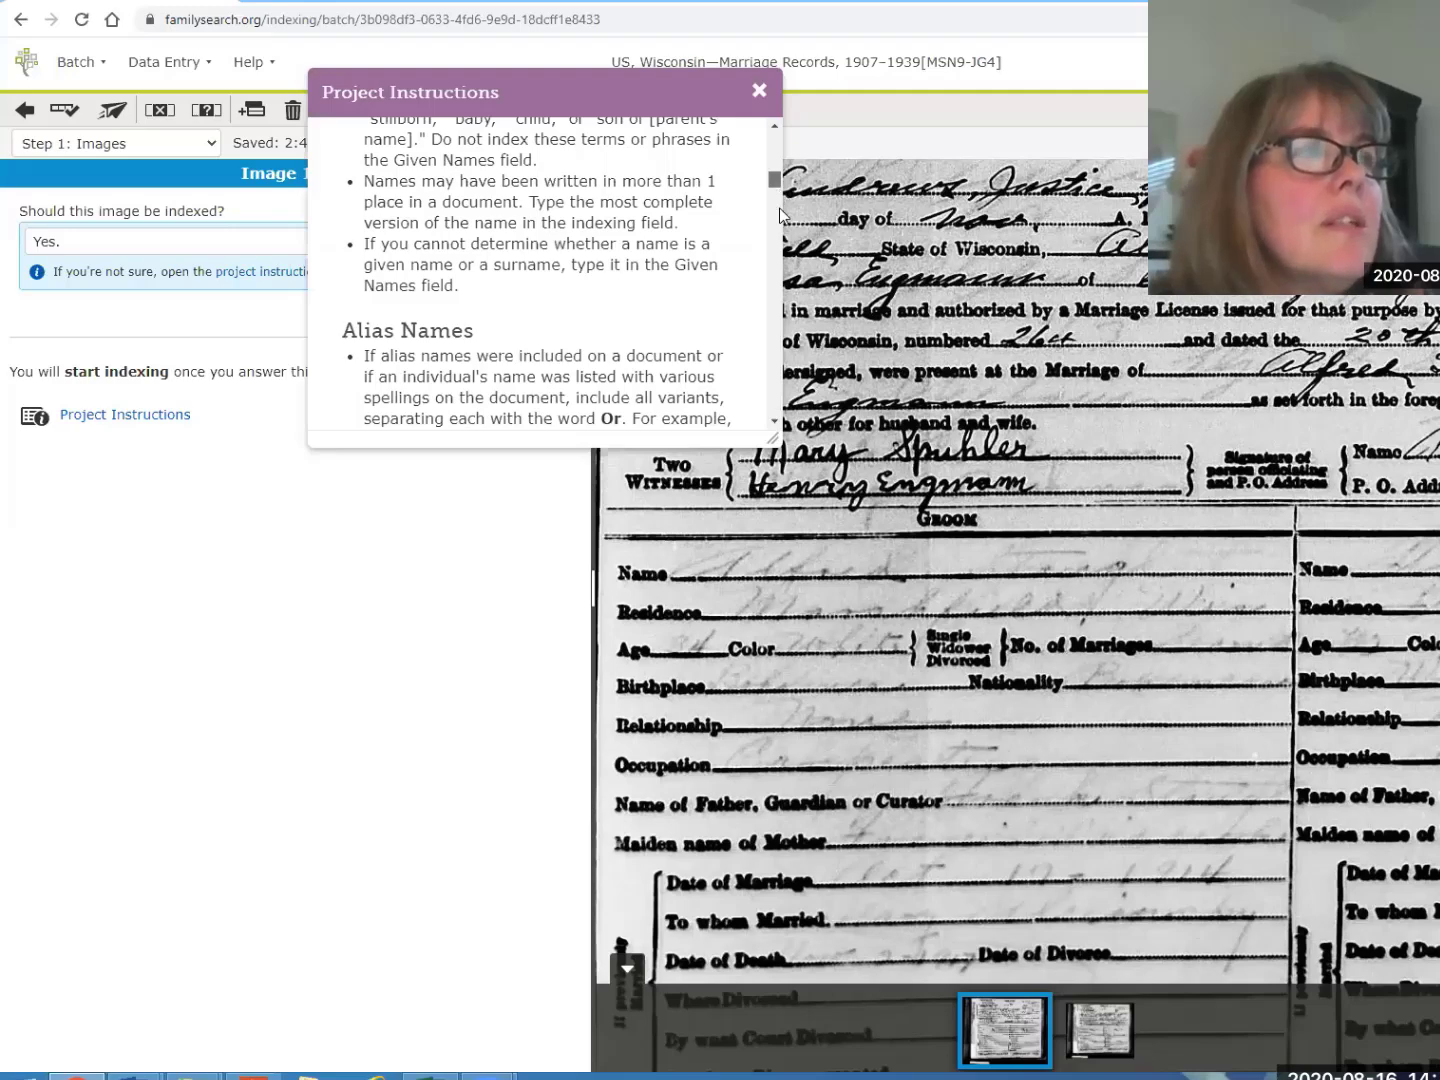
scroll(779, 140, up, 5)
scroll(775, 130, down, 1)
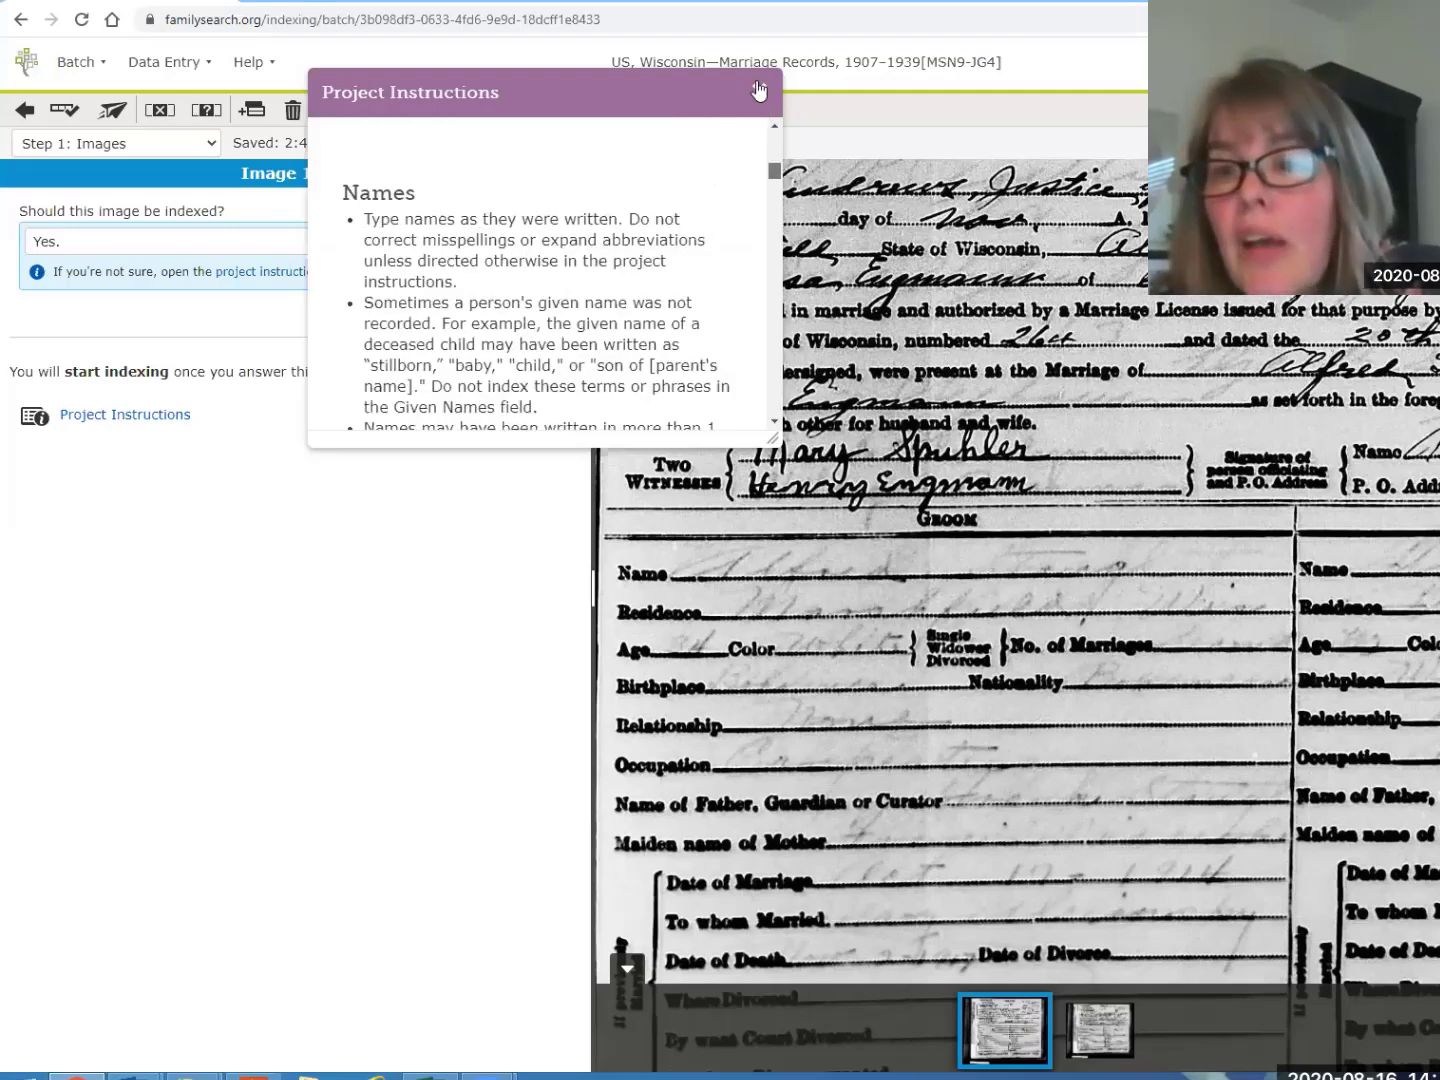
scroll(760, 100, up, 3)
click(759, 89)
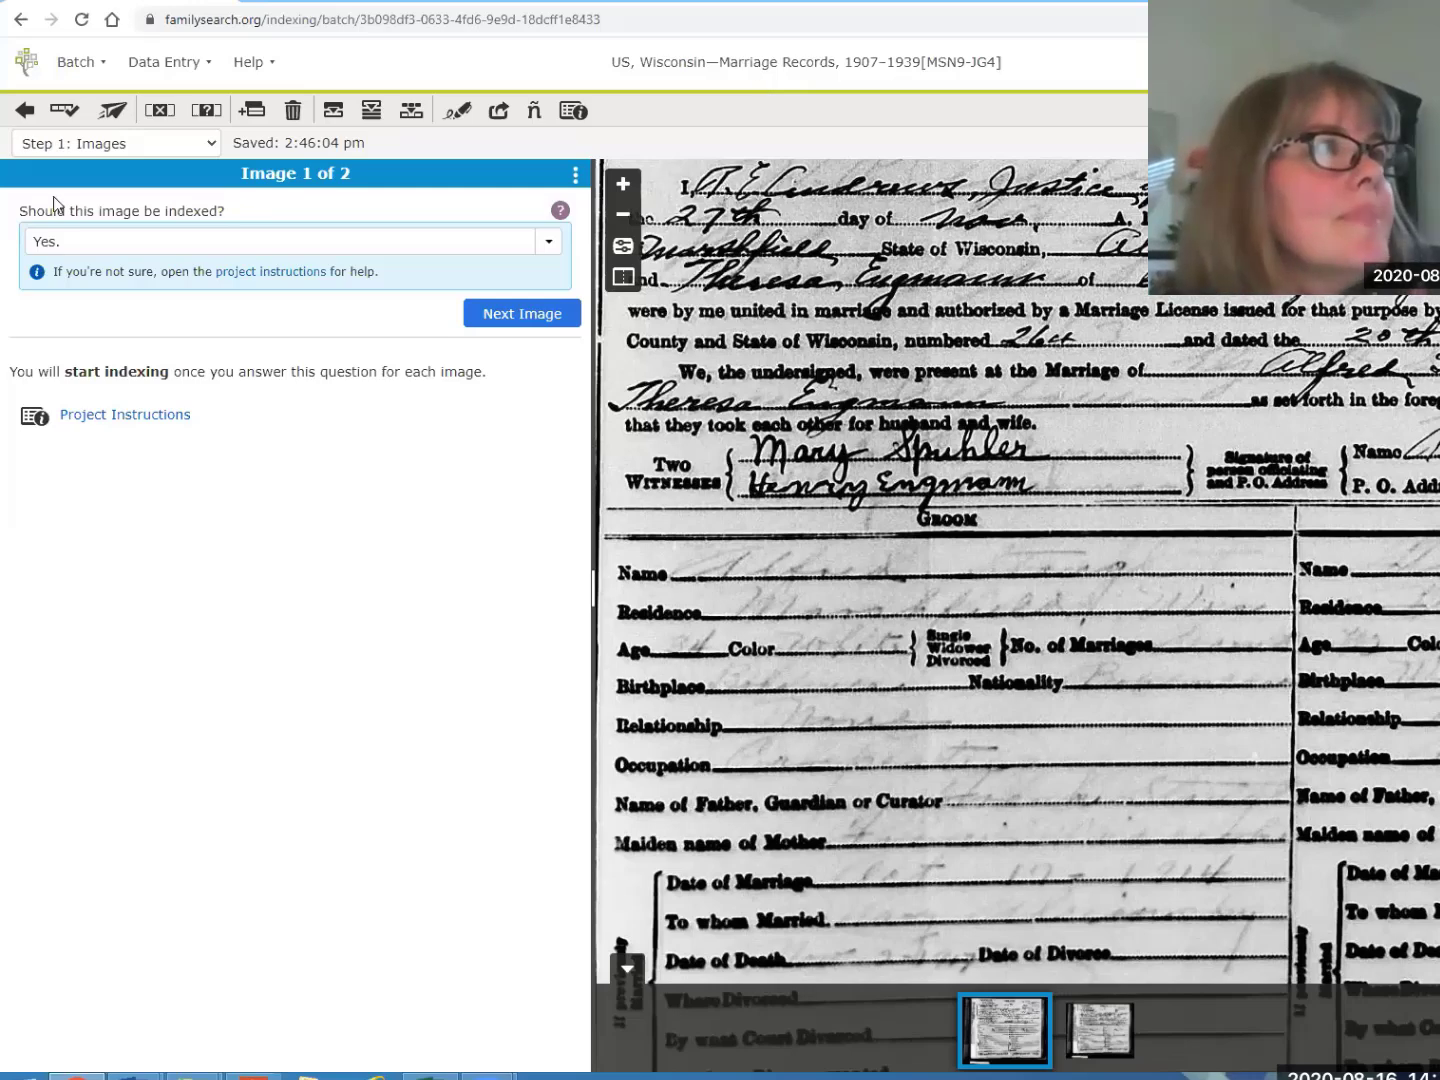
click(22, 20)
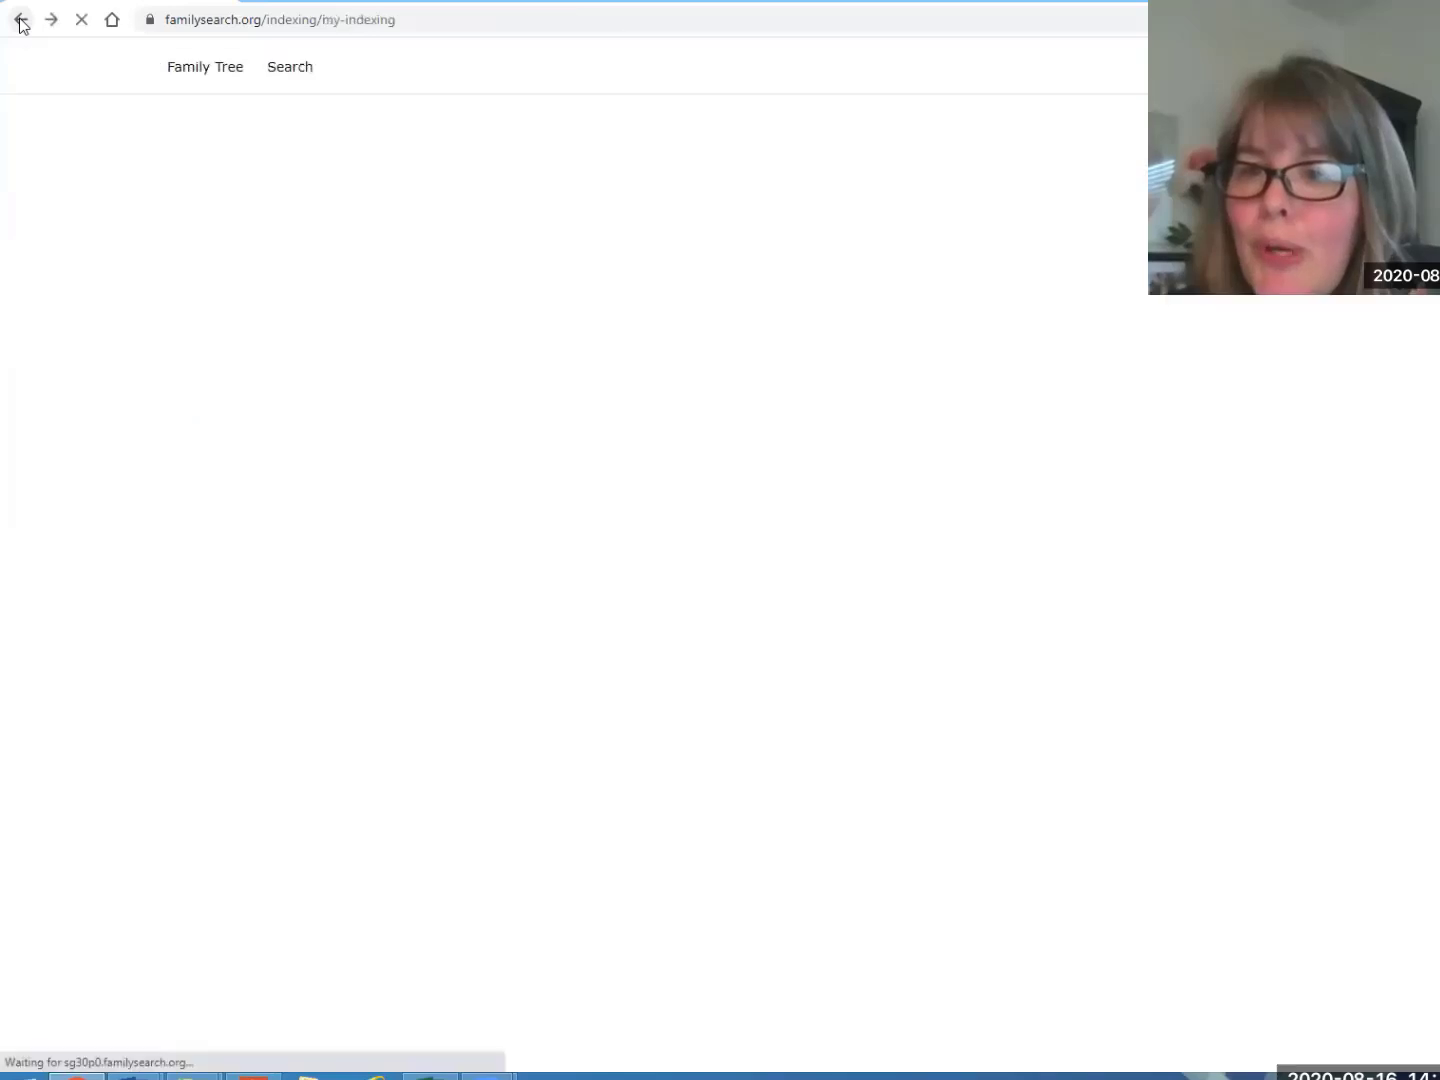